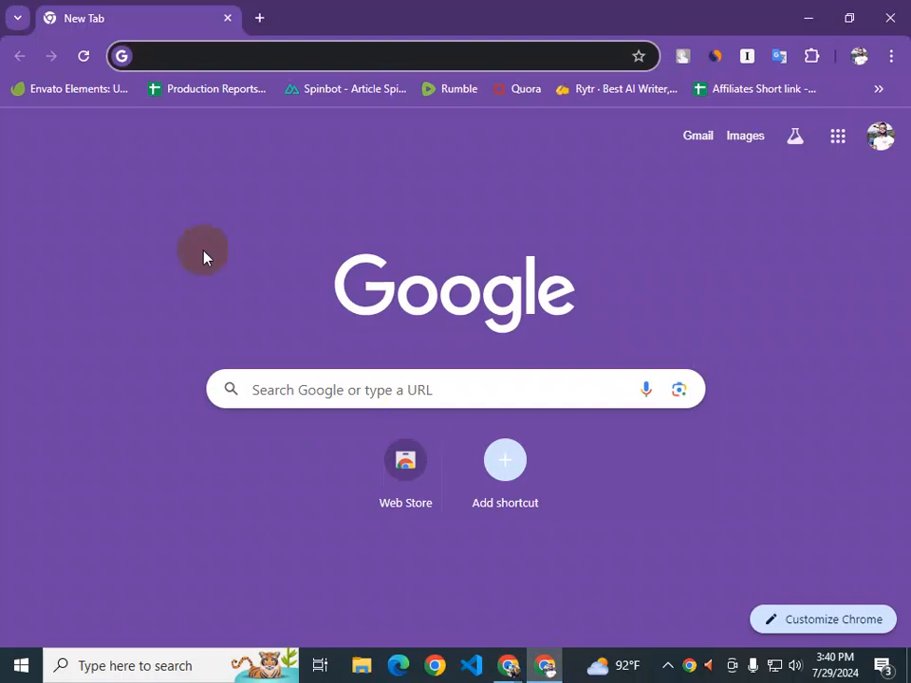
Open the Canva website at canva.com in the current browser tab
{"action": "left_click", "coordinate": [299, 61]}
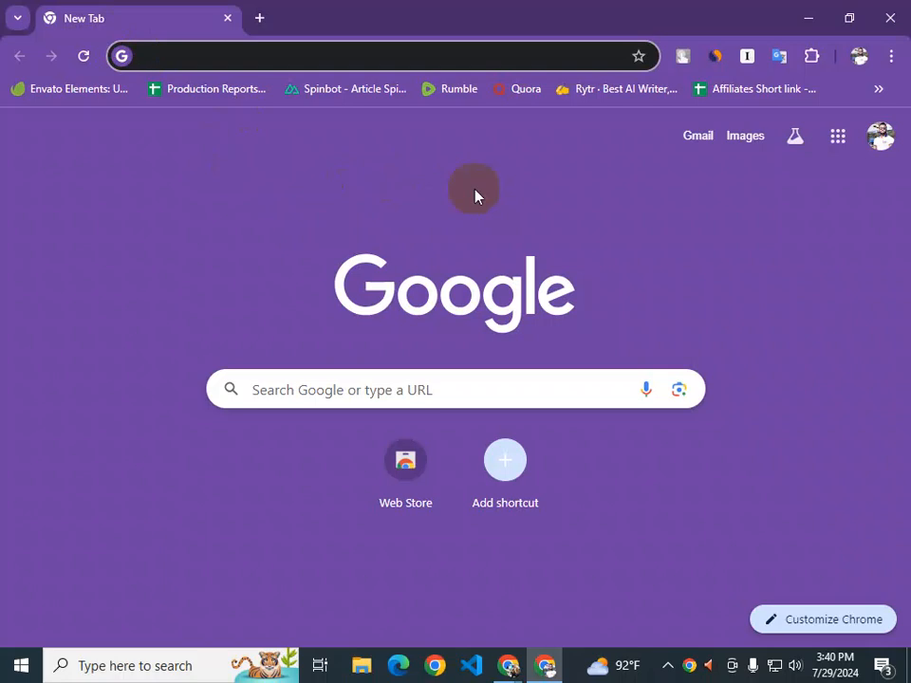
{"action": "type", "text": "canva"}
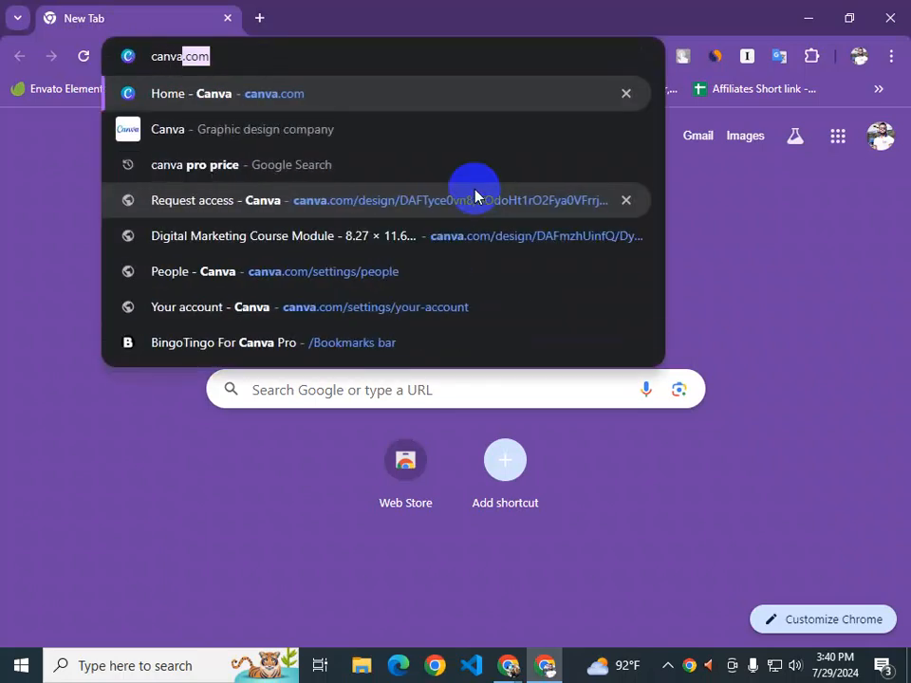
{"action": "key", "text": "Return"}
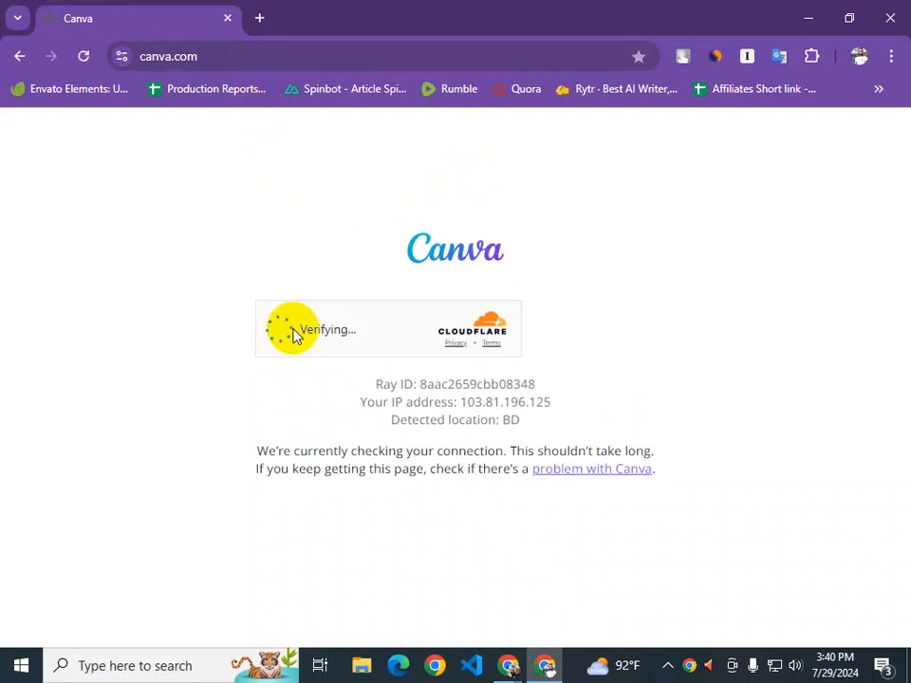
Search Google for canva in a new tab and open the official Canva site there, replacing the earlier Canva tab
{"action": "left_click", "coordinate": [259, 18]}
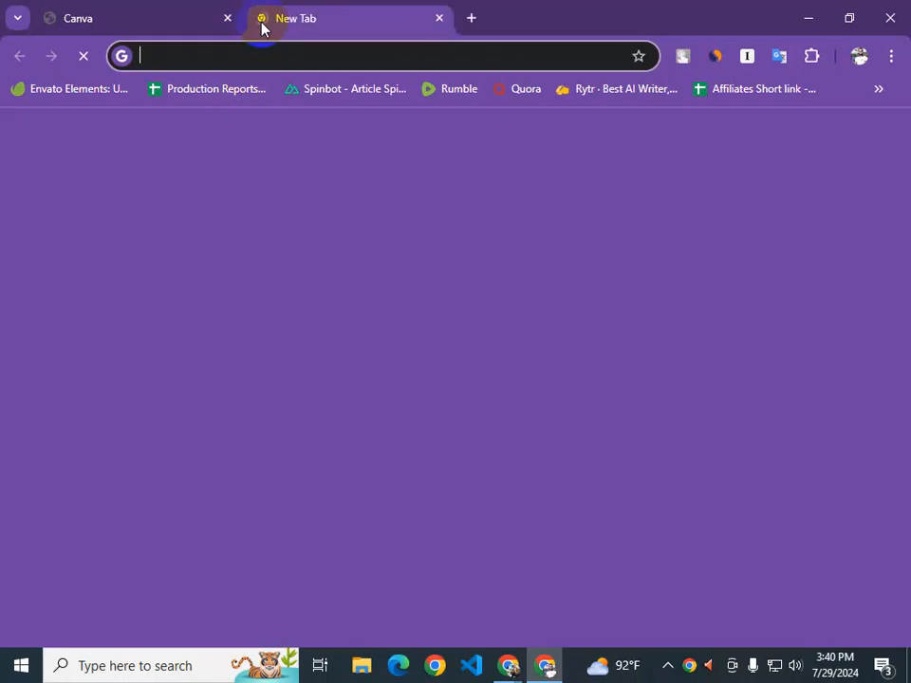
{"action": "scroll", "coordinate": [553, 522], "scroll_direction": "down", "scroll_amount": 2}
{"action": "left_click", "coordinate": [589, 610]}
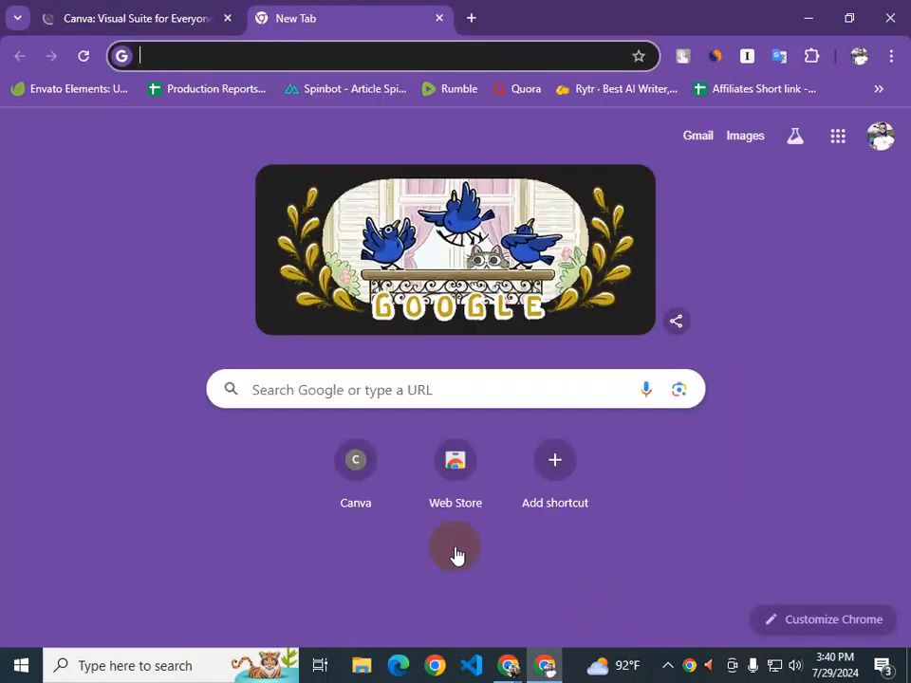
{"action": "type", "text": "canva"}
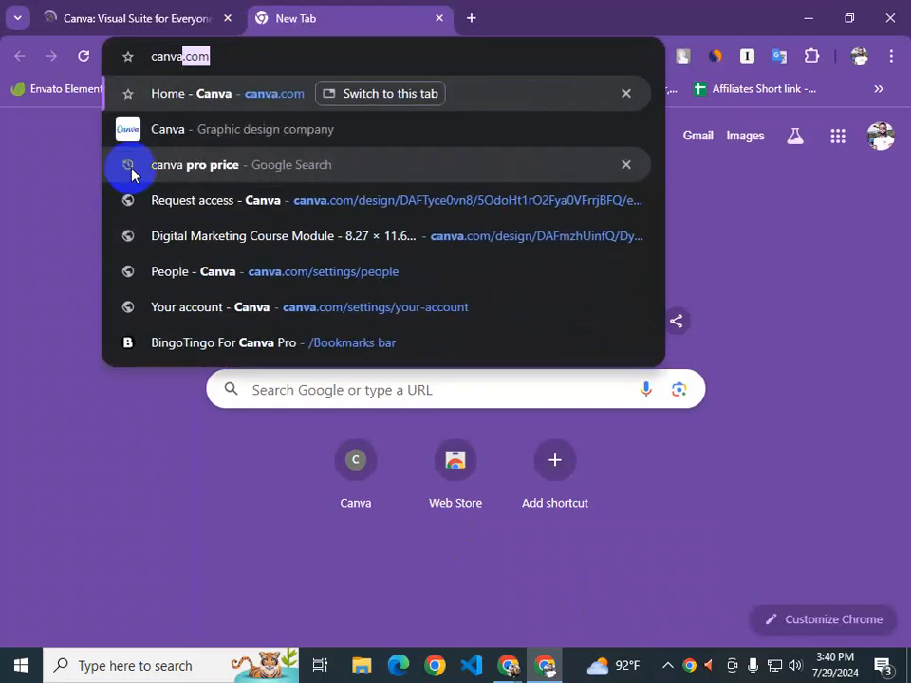
{"action": "key", "text": "BackSpace"}
{"action": "left_click", "coordinate": [118, 133]}
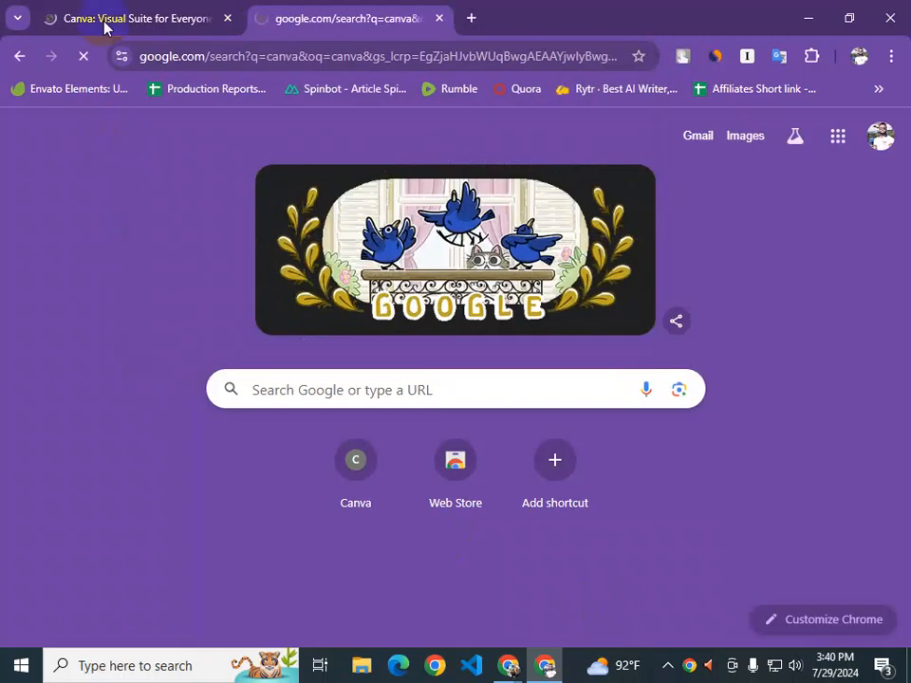
{"action": "left_click", "coordinate": [227, 19]}
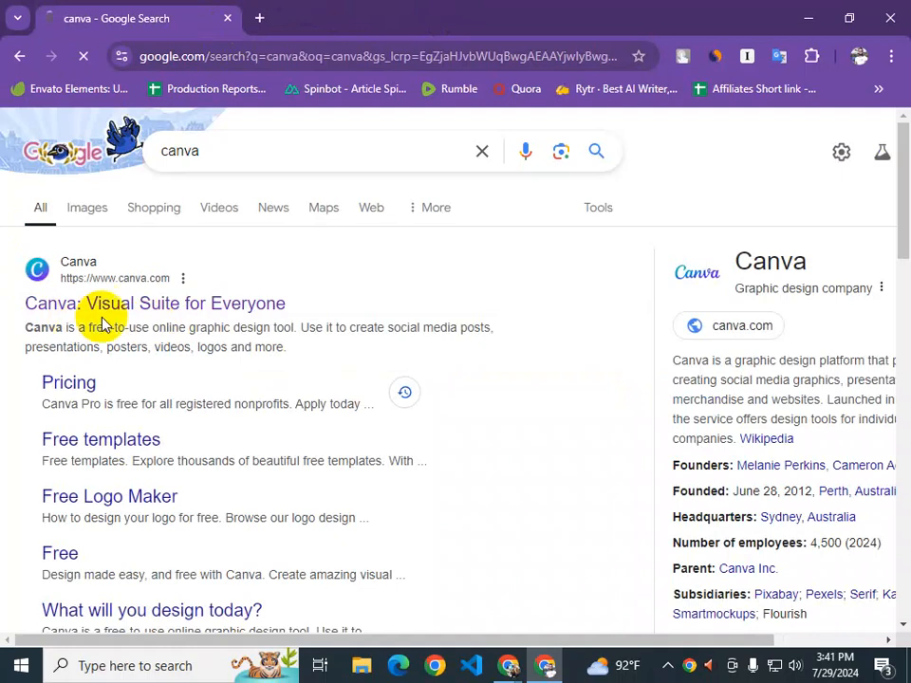
{"action": "left_click", "coordinate": [156, 305]}
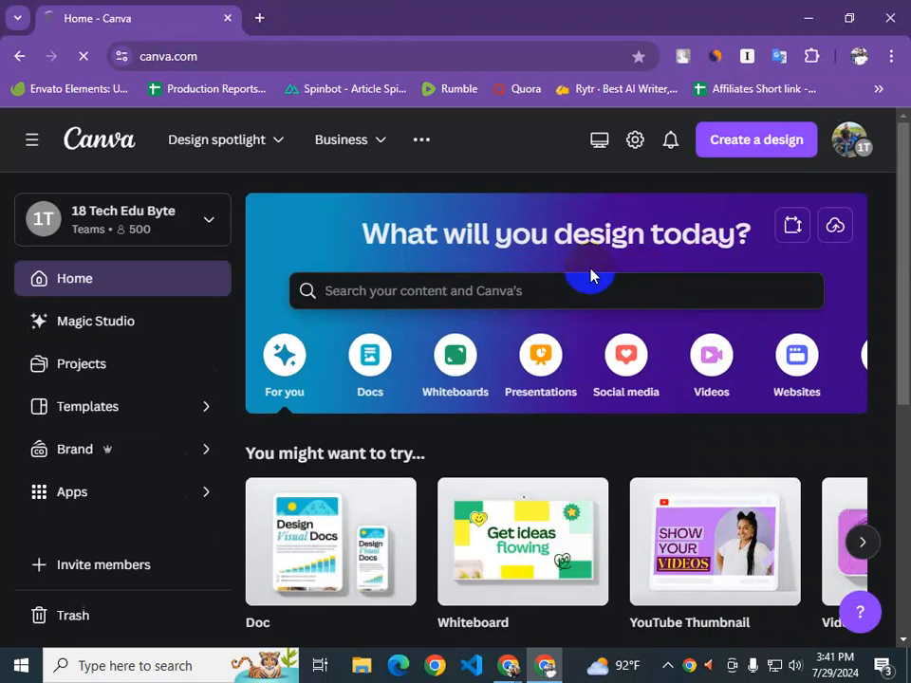
Switch from the 18 Tech Edu Byte team to the account owner's own New Team
{"action": "left_click", "coordinate": [299, 292]}
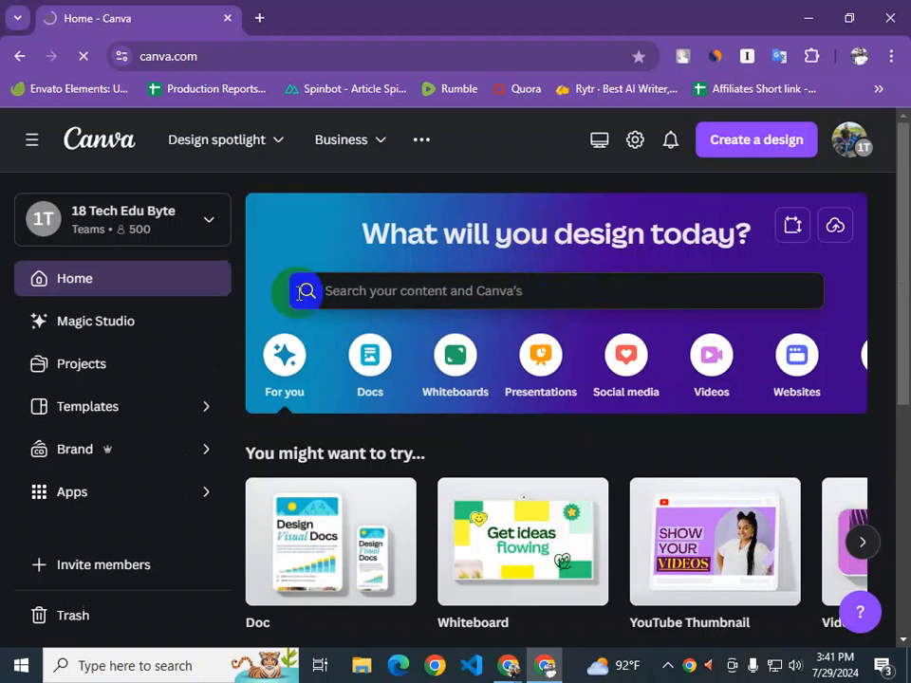
{"action": "left_click", "coordinate": [212, 225]}
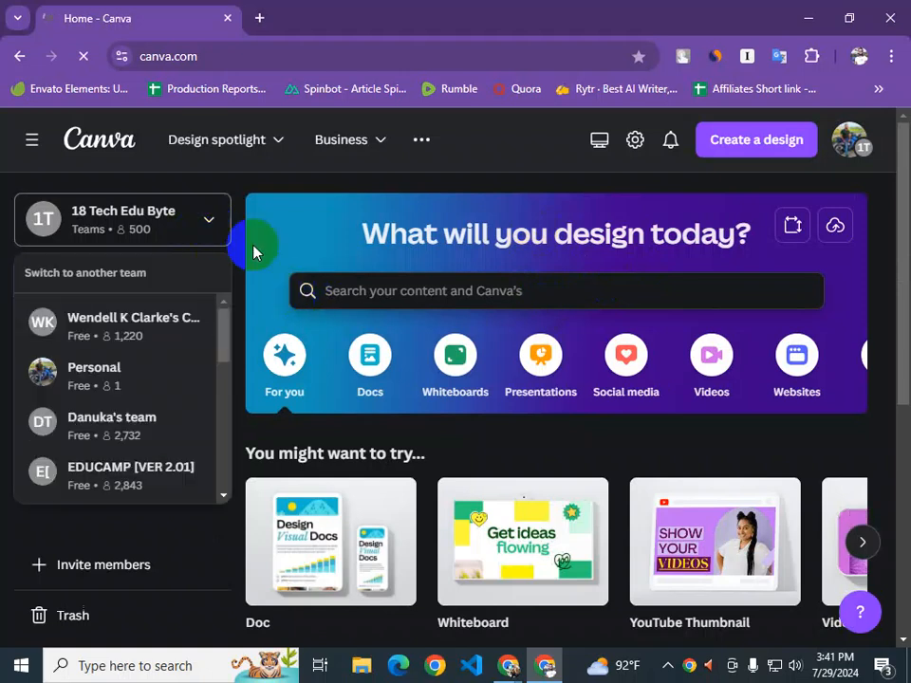
{"action": "scroll", "coordinate": [128, 388], "scroll_direction": "down", "scroll_amount": 6}
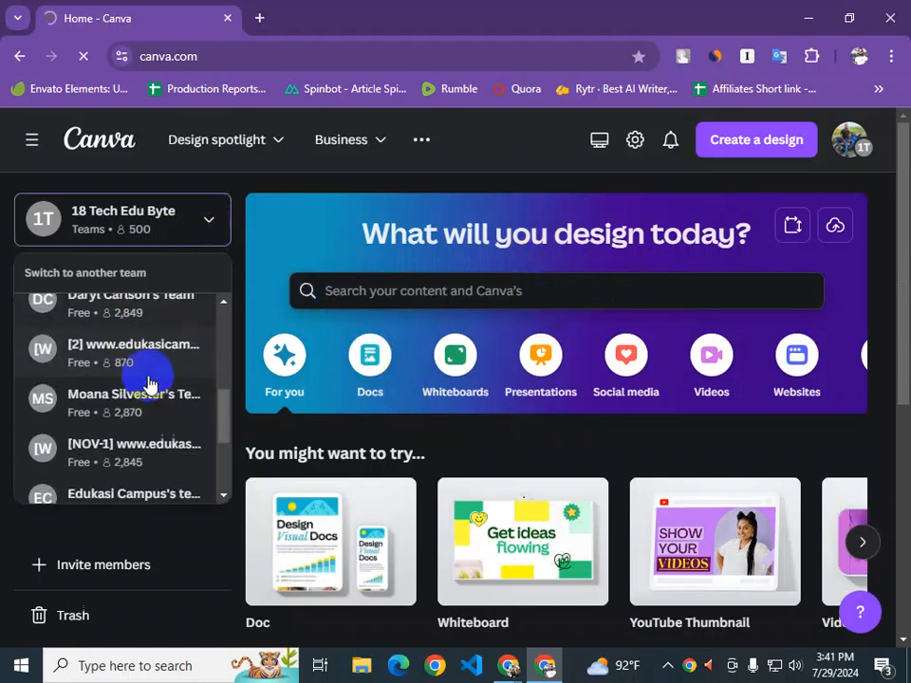
{"action": "scroll", "coordinate": [152, 376], "scroll_direction": "down", "scroll_amount": 2}
{"action": "left_click", "coordinate": [156, 464]}
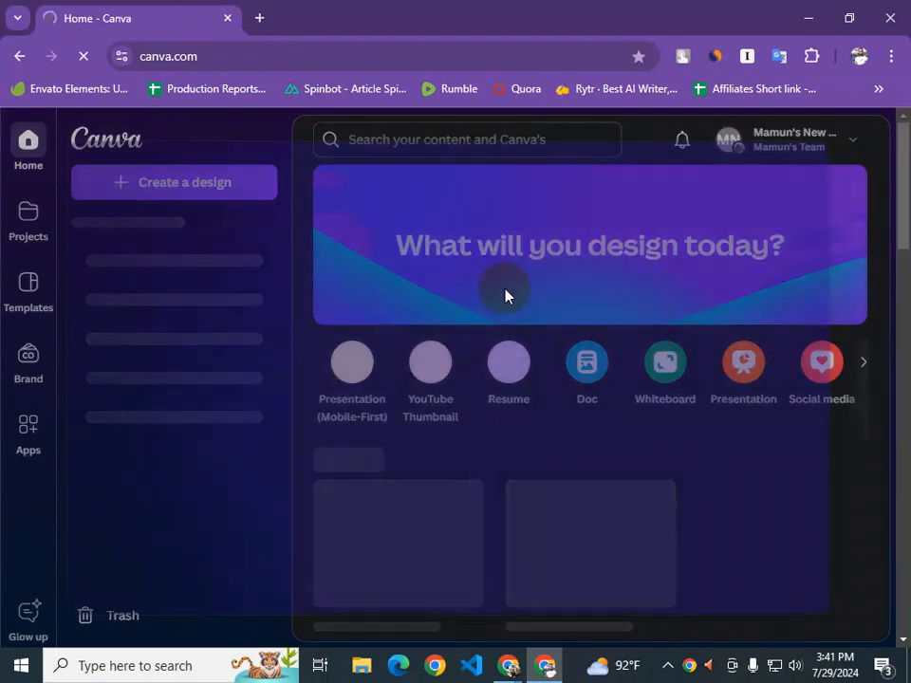
Read through the glow-up announcement and launch the redesigned interface with its animation
{"action": "scroll", "coordinate": [271, 417], "scroll_direction": "down", "scroll_amount": 3}
{"action": "scroll", "coordinate": [370, 386], "scroll_direction": "up", "scroll_amount": 2}
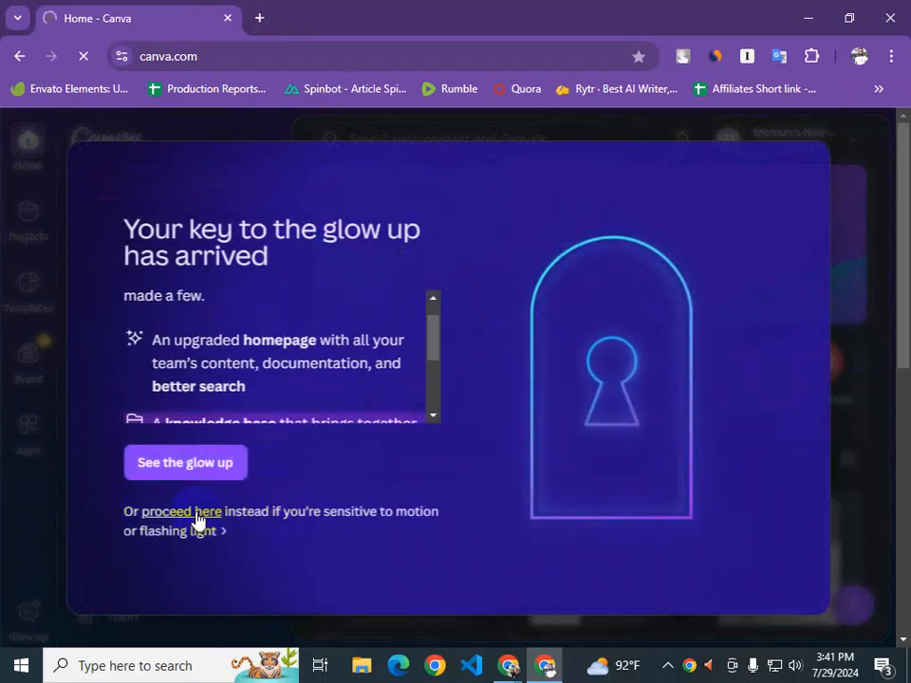
{"action": "scroll", "coordinate": [240, 403], "scroll_direction": "down", "scroll_amount": 3}
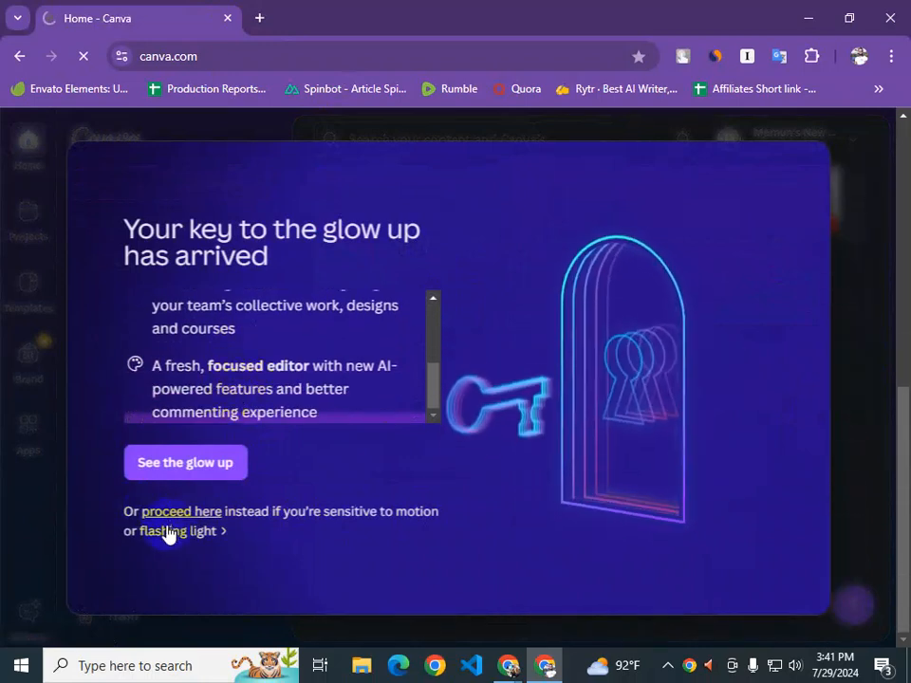
{"action": "left_click", "coordinate": [230, 472]}
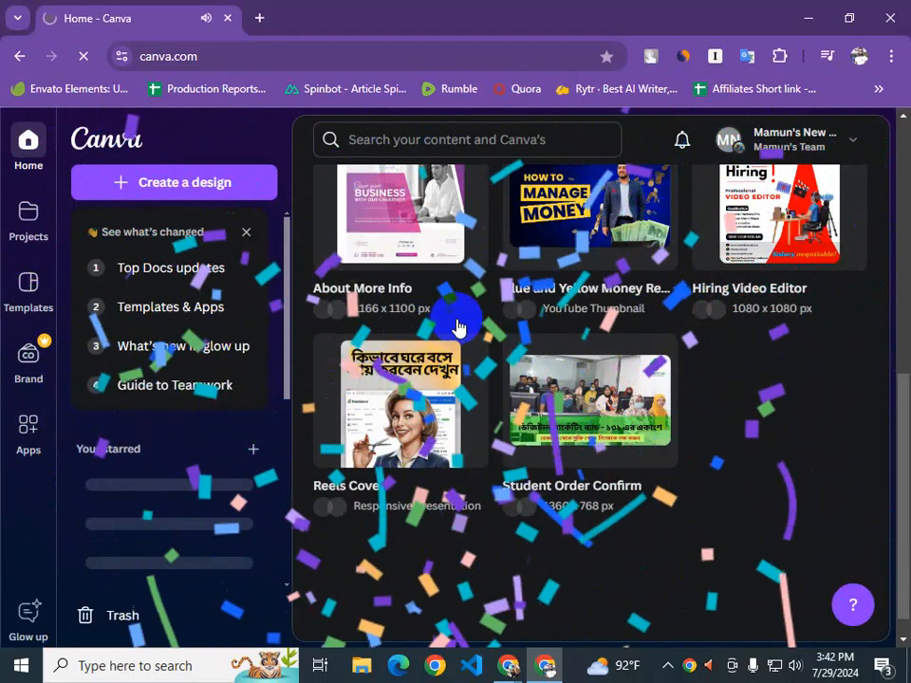
Look through the recent designs on the team's home page
{"action": "scroll", "coordinate": [501, 358], "scroll_direction": "up", "scroll_amount": 3}
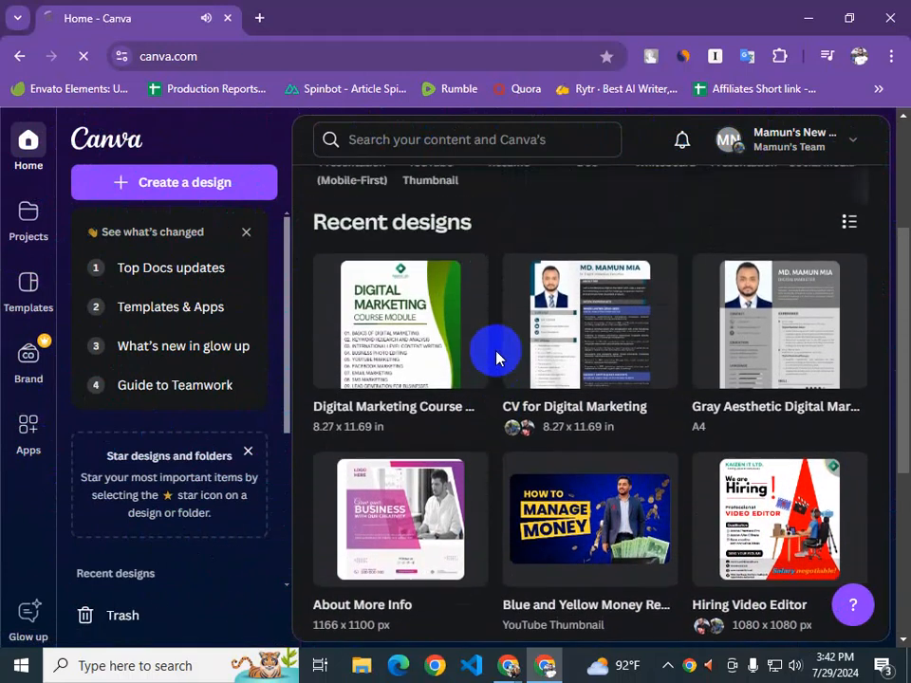
{"action": "scroll", "coordinate": [488, 350], "scroll_direction": "down", "scroll_amount": 2}
{"action": "scroll", "coordinate": [484, 355], "scroll_direction": "down", "scroll_amount": 2}
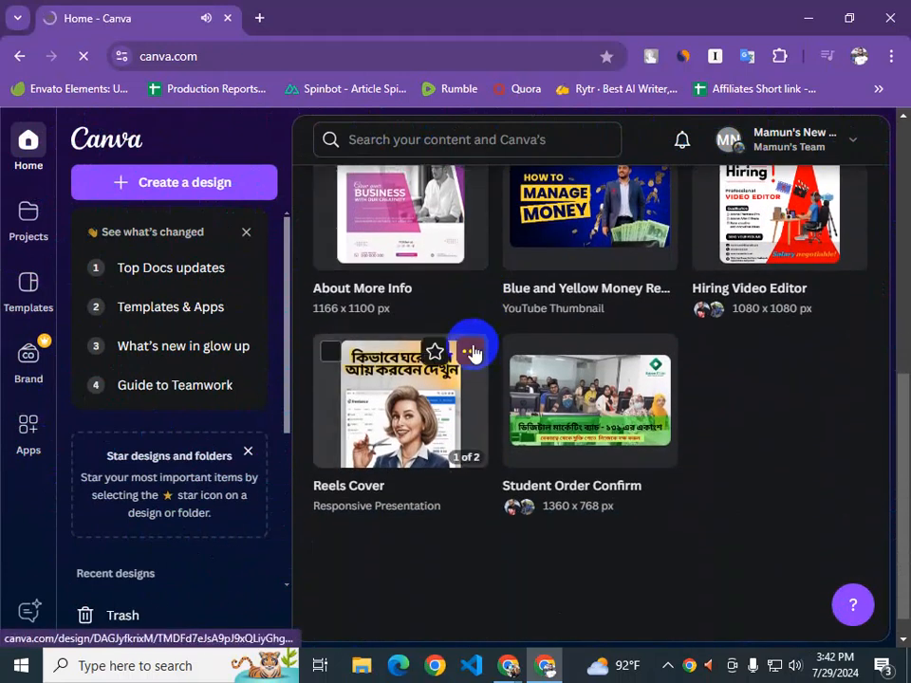
{"action": "scroll", "coordinate": [472, 351], "scroll_direction": "down", "scroll_amount": 1}
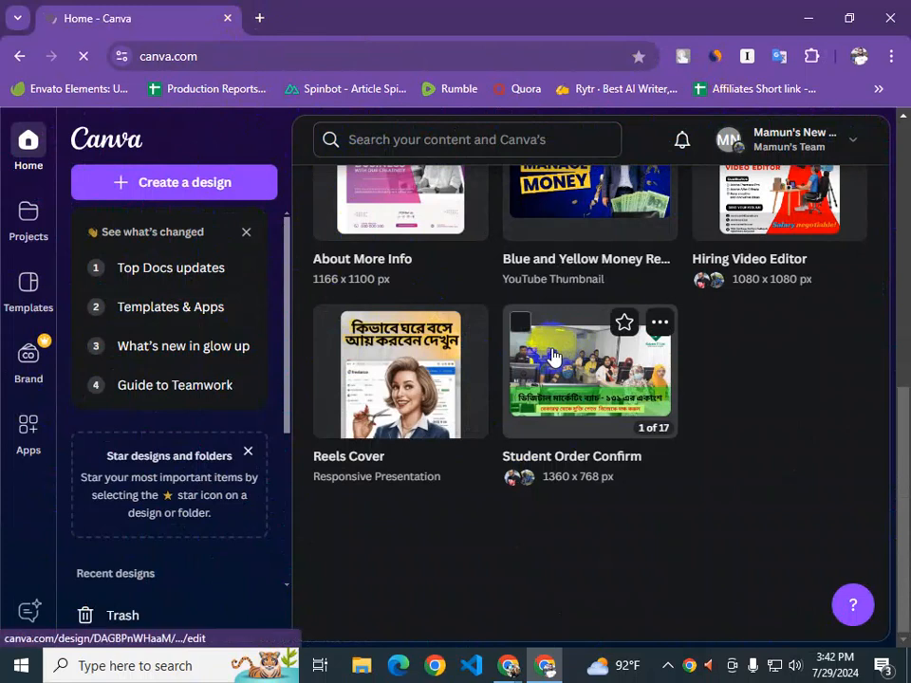
{"action": "scroll", "coordinate": [770, 467], "scroll_direction": "up", "scroll_amount": 3}
{"action": "scroll", "coordinate": [761, 462], "scroll_direction": "up", "scroll_amount": 4}
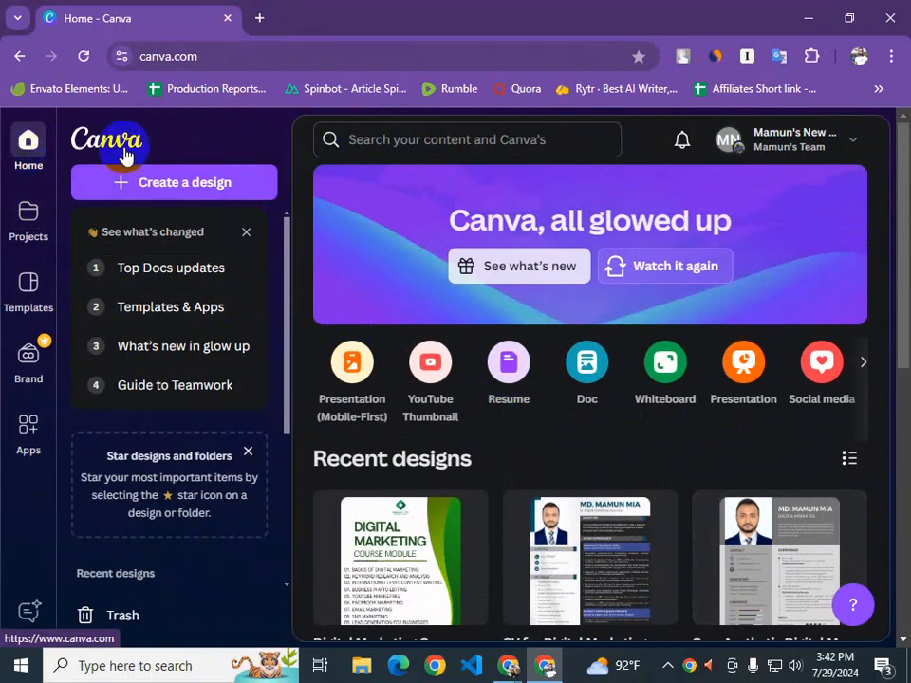
Review the account's list of teams and switch to the 18 Tech Edu Byte team
{"action": "left_click", "coordinate": [854, 154]}
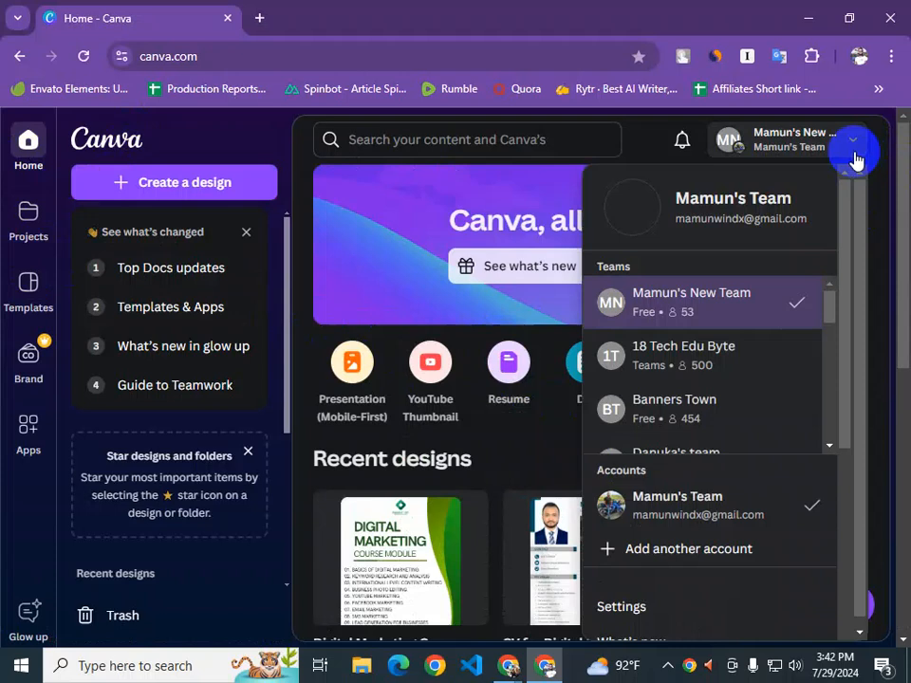
{"action": "scroll", "coordinate": [765, 329], "scroll_direction": "down", "scroll_amount": 2}
{"action": "scroll", "coordinate": [664, 325], "scroll_direction": "up", "scroll_amount": 2}
{"action": "scroll", "coordinate": [687, 316], "scroll_direction": "down", "scroll_amount": 2}
{"action": "scroll", "coordinate": [699, 315], "scroll_direction": "up", "scroll_amount": 2}
{"action": "scroll", "coordinate": [713, 318], "scroll_direction": "down", "scroll_amount": 8}
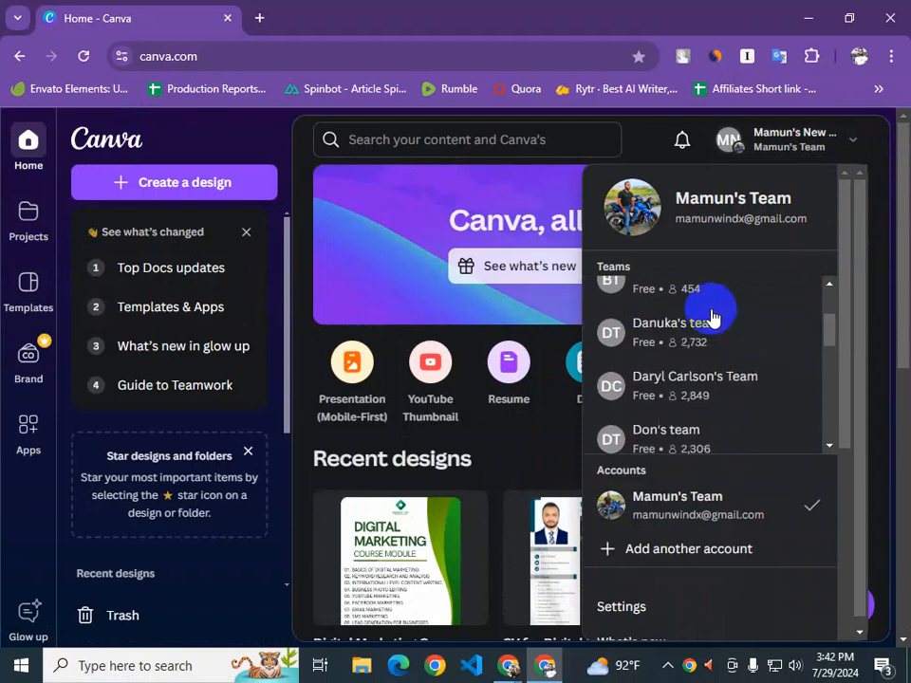
{"action": "scroll", "coordinate": [714, 321], "scroll_direction": "down", "scroll_amount": 3}
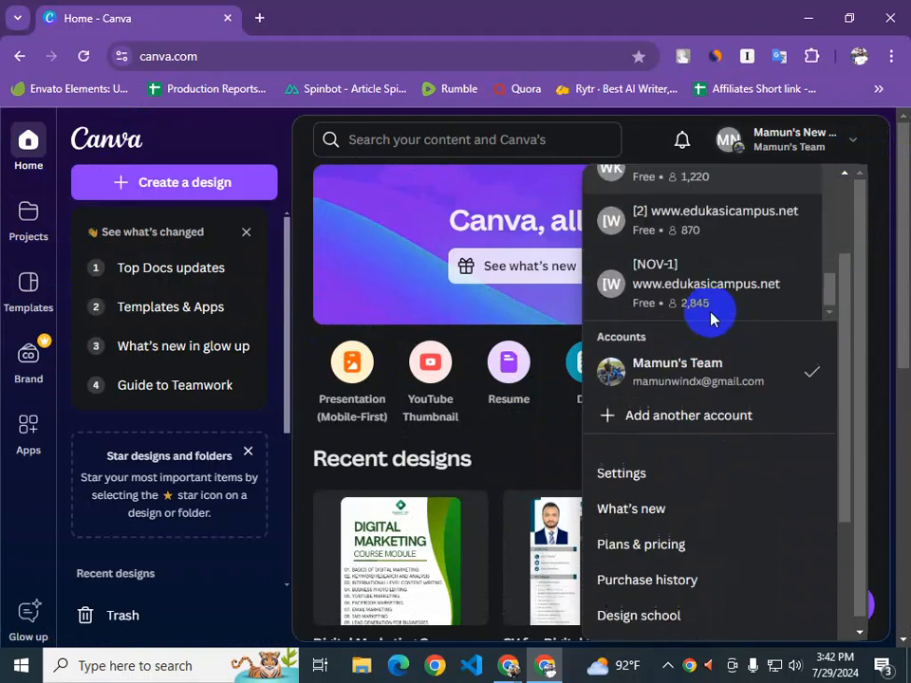
{"action": "scroll", "coordinate": [715, 328], "scroll_direction": "up", "scroll_amount": 2}
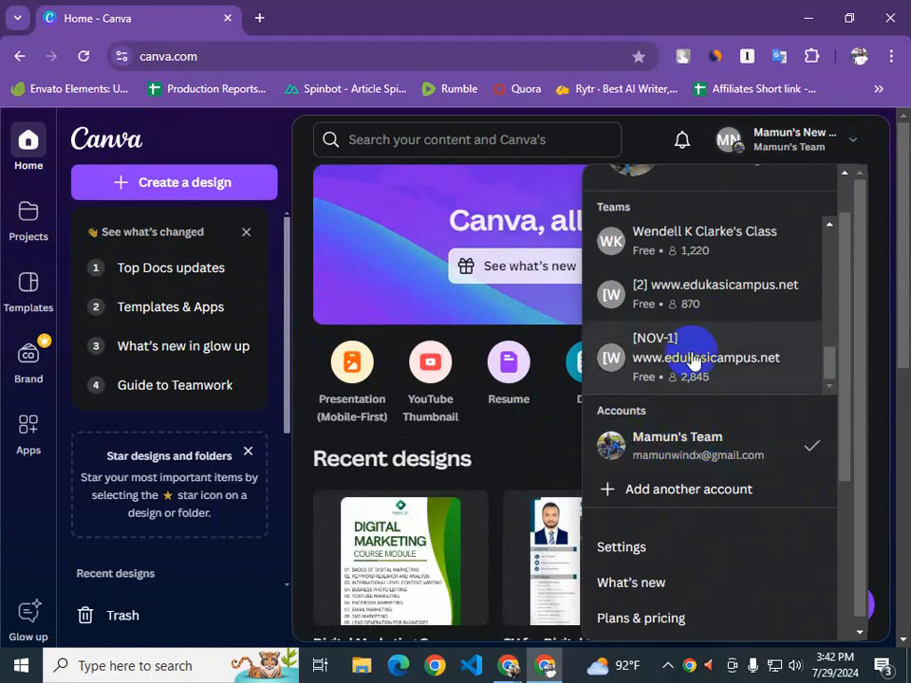
{"action": "scroll", "coordinate": [685, 350], "scroll_direction": "up", "scroll_amount": 10}
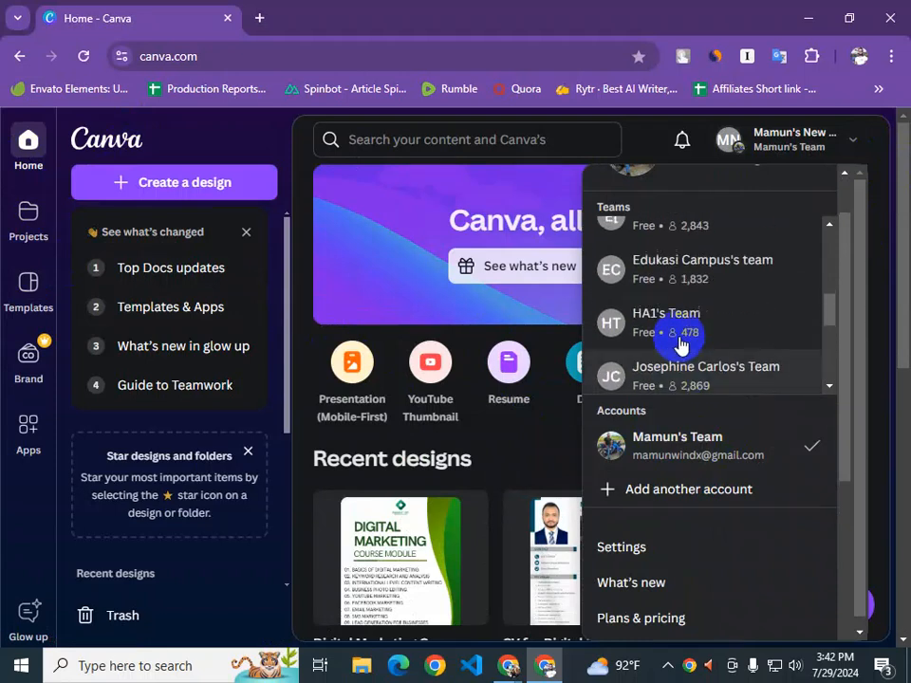
{"action": "scroll", "coordinate": [663, 315], "scroll_direction": "up", "scroll_amount": 1}
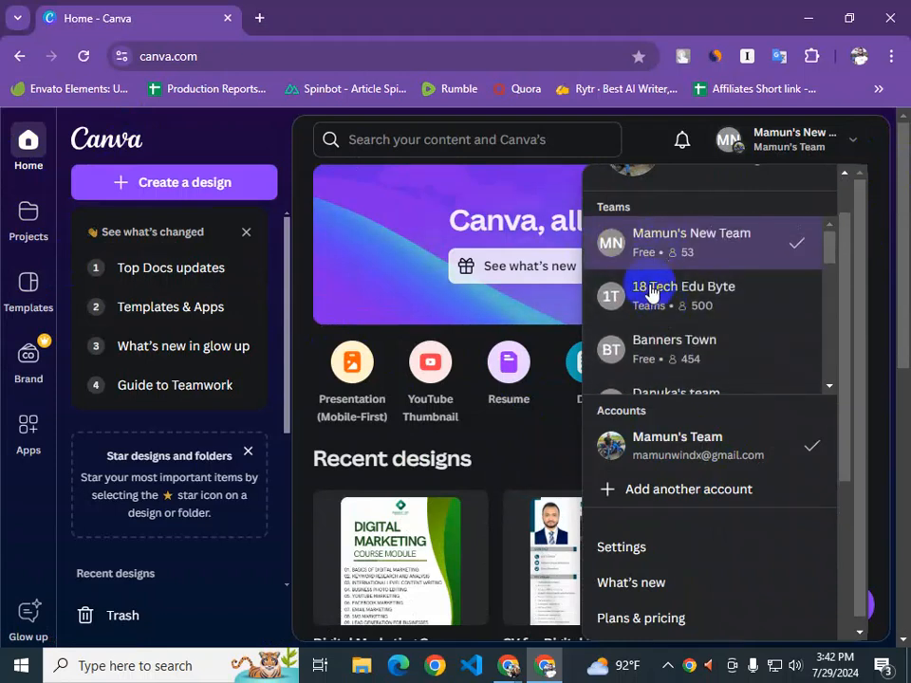
{"action": "left_click", "coordinate": [683, 302]}
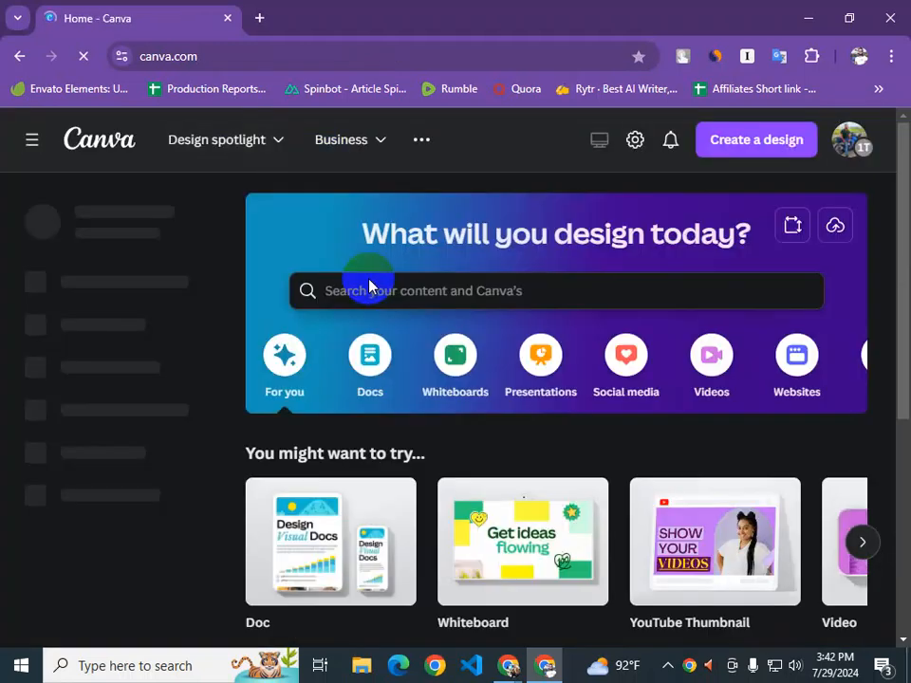
{"action": "scroll", "coordinate": [471, 417], "scroll_direction": "down", "scroll_amount": 1}
{"action": "scroll", "coordinate": [471, 417], "scroll_direction": "up", "scroll_amount": 1}
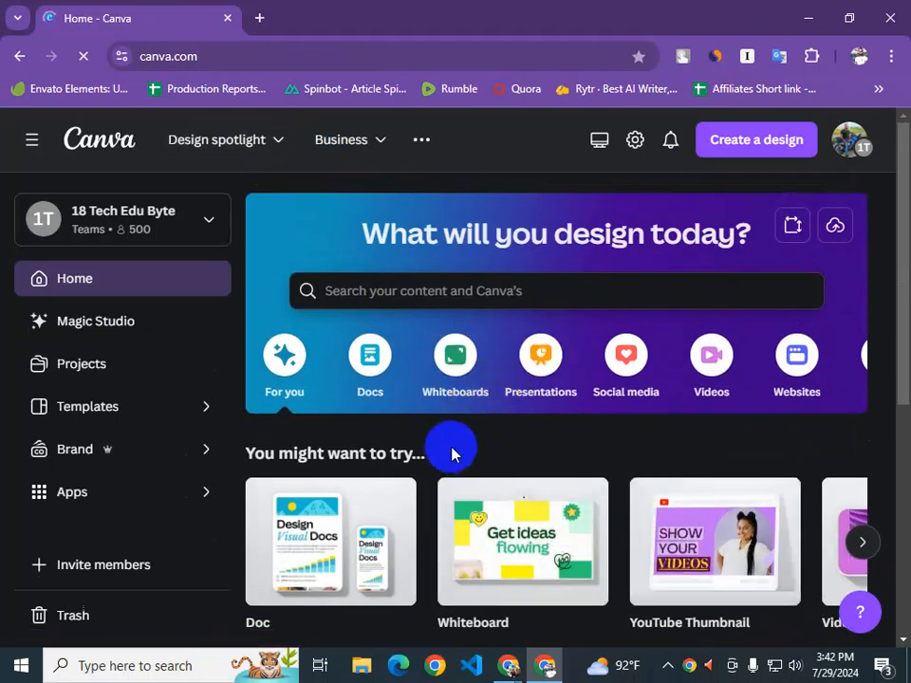
{"action": "scroll", "coordinate": [560, 438], "scroll_direction": "down", "scroll_amount": 1}
{"action": "scroll", "coordinate": [559, 438], "scroll_direction": "down", "scroll_amount": 5}
{"action": "scroll", "coordinate": [555, 435], "scroll_direction": "up", "scroll_amount": 4}
{"action": "scroll", "coordinate": [548, 439], "scroll_direction": "up", "scroll_amount": 2}
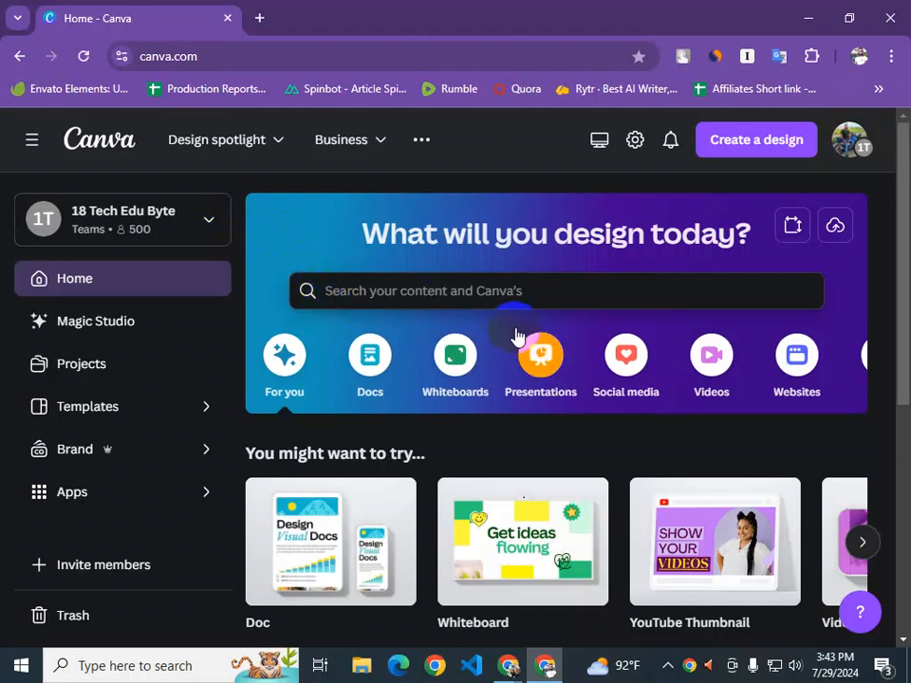
{"action": "mouse_move", "coordinate": [586, 556]}
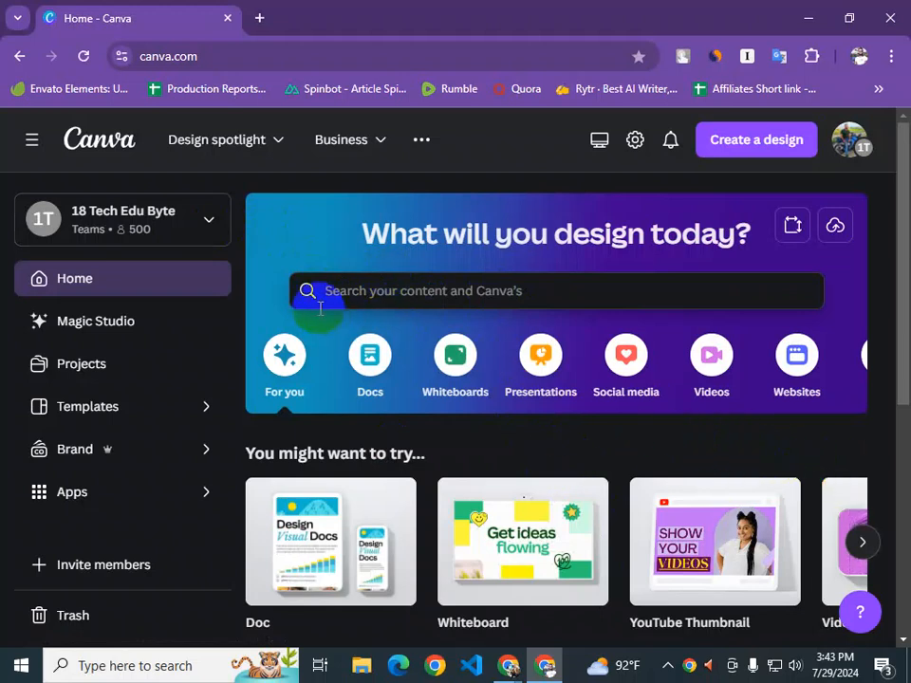
Search Canva's content for "youtube thumbnail" and browse the resulting templates
{"action": "left_click", "coordinate": [414, 292]}
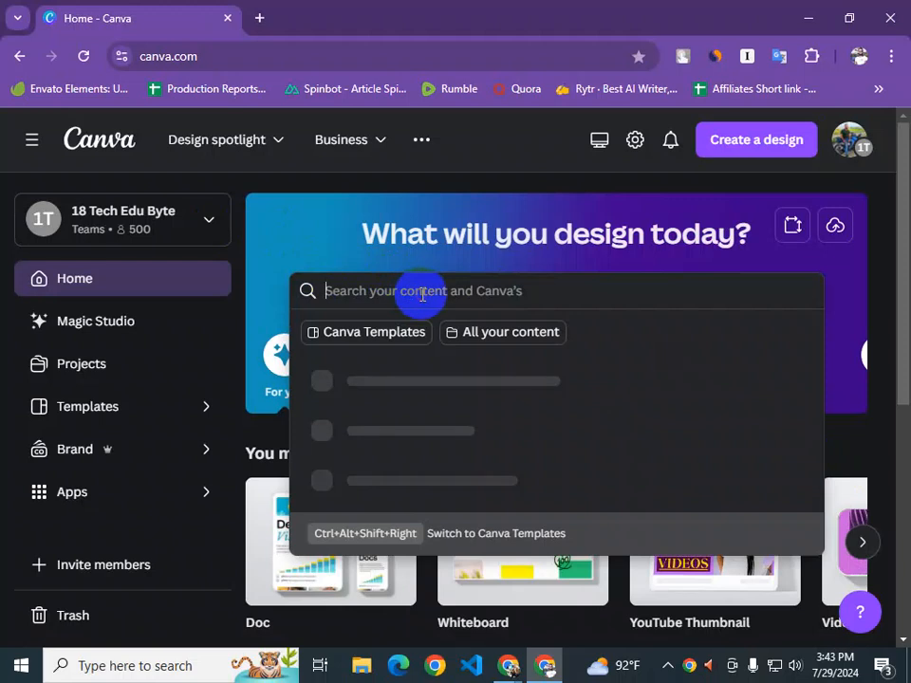
{"action": "type", "text": "y"}
{"action": "key", "text": "BackSpace"}
{"action": "type", "text": "youtube thumbnail"}
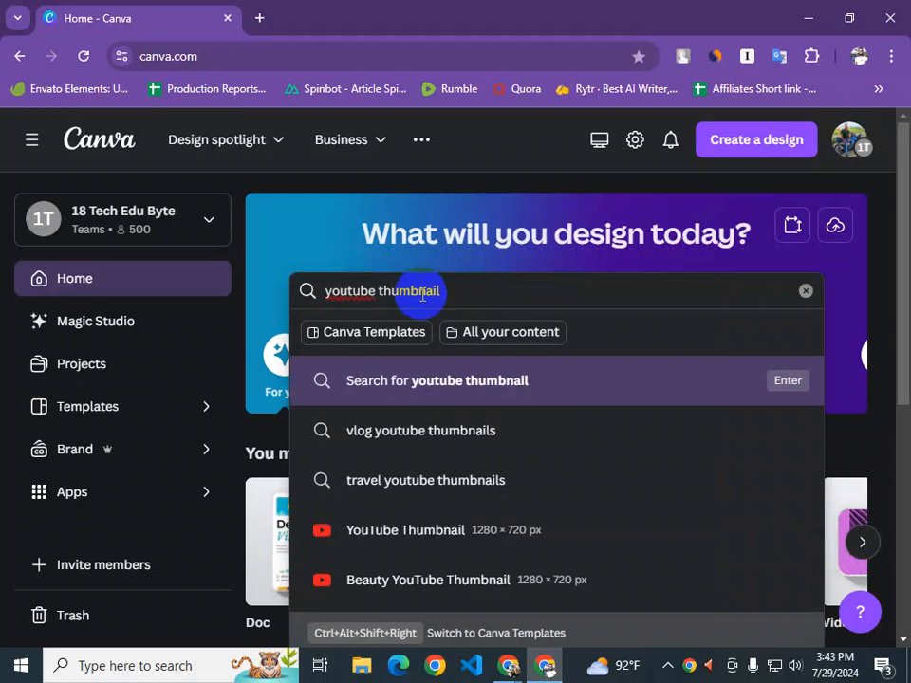
{"action": "key", "text": "Return"}
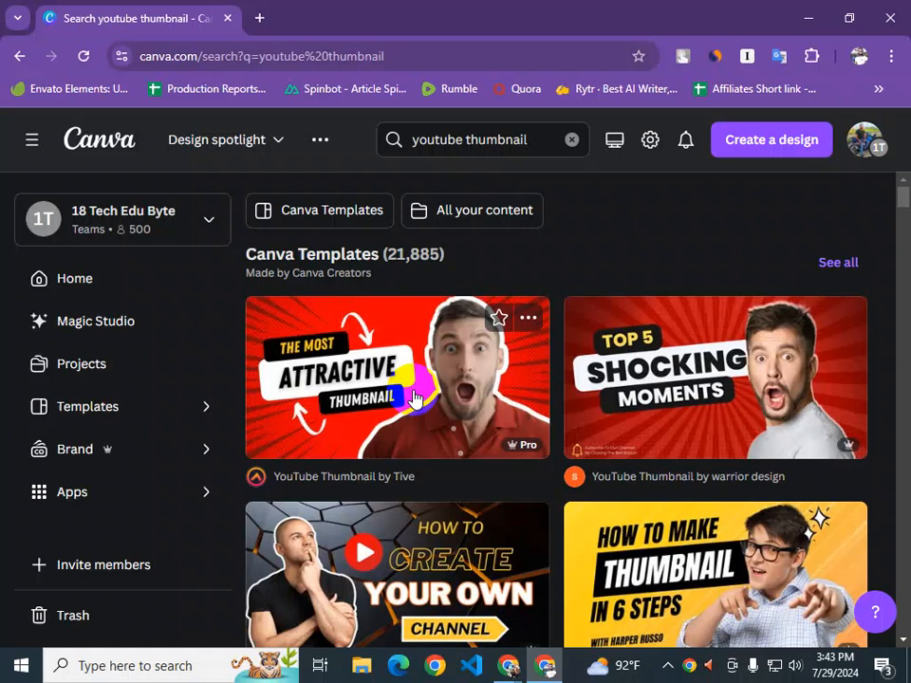
{"action": "scroll", "coordinate": [772, 503], "scroll_direction": "down", "scroll_amount": 3}
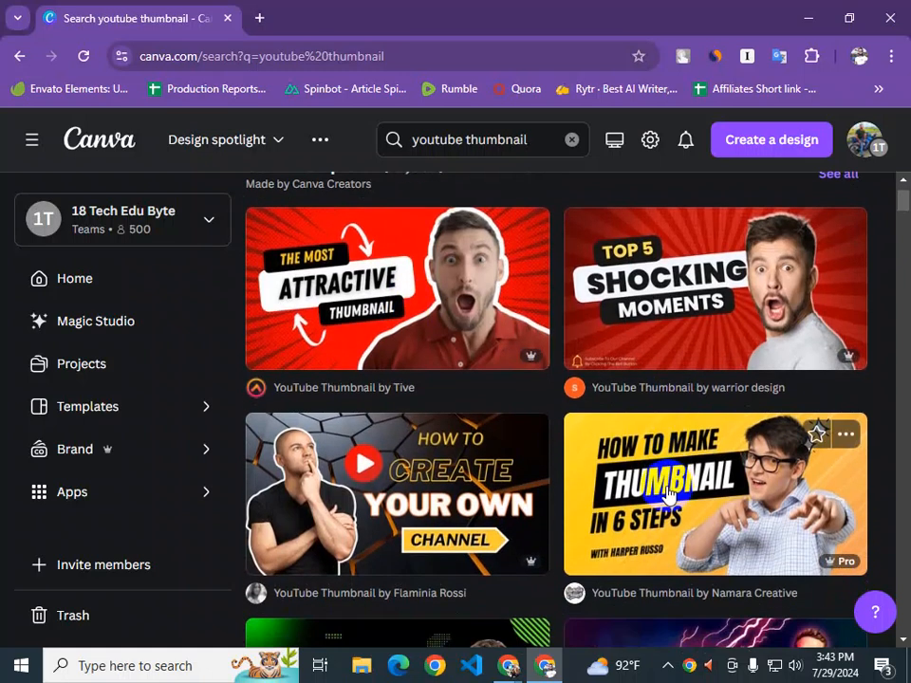
{"action": "scroll", "coordinate": [667, 494], "scroll_direction": "down", "scroll_amount": 1}
{"action": "scroll", "coordinate": [636, 532], "scroll_direction": "up", "scroll_amount": 4}
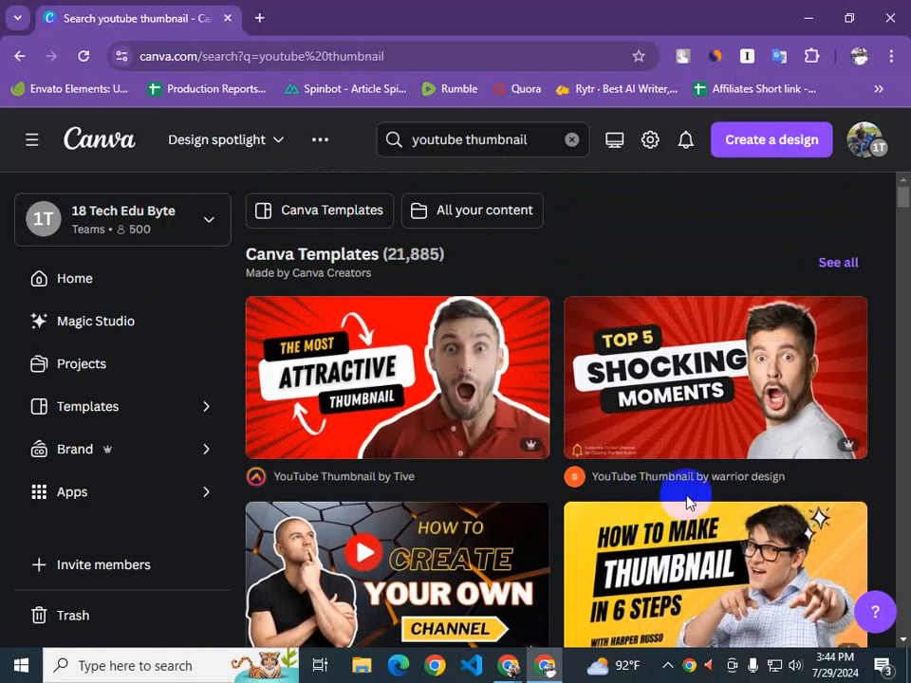
Check the Digital Marketing Course Module 2024 PDF in Google Drive and return to the Canva template results
{"action": "mouse_move", "coordinate": [509, 664]}
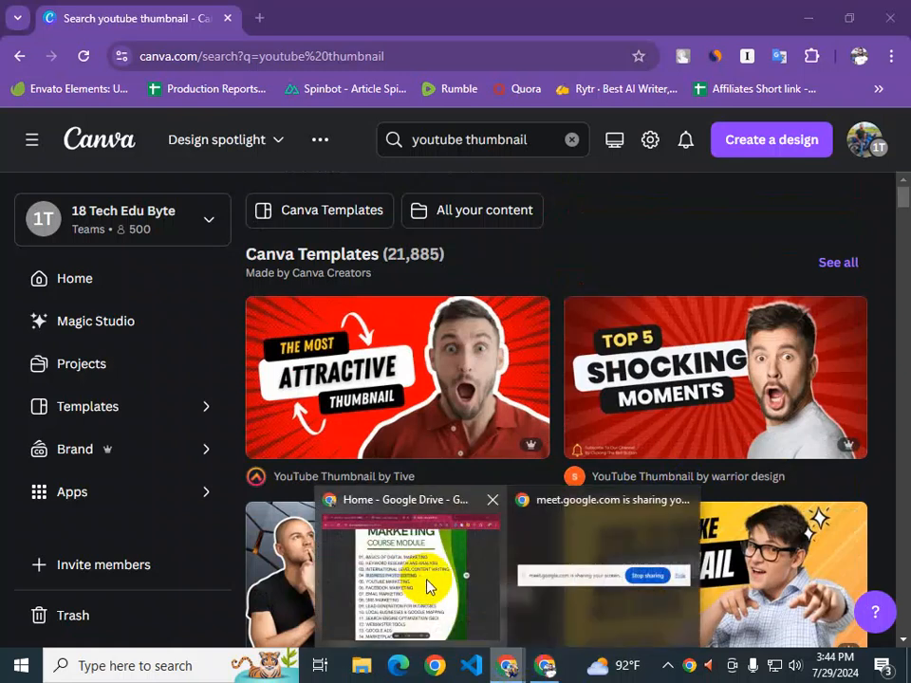
{"action": "left_click", "coordinate": [427, 586]}
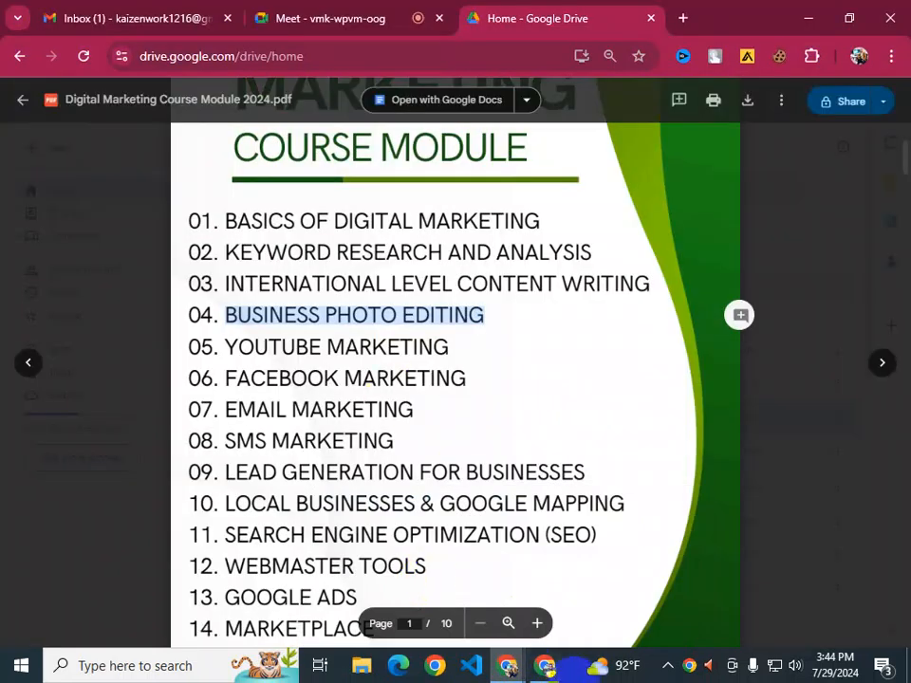
{"action": "left_click", "coordinate": [555, 670]}
Browse the YouTube thumbnail templates and read the notes on their Pro badges
{"action": "scroll", "coordinate": [512, 445], "scroll_direction": "down", "scroll_amount": 5}
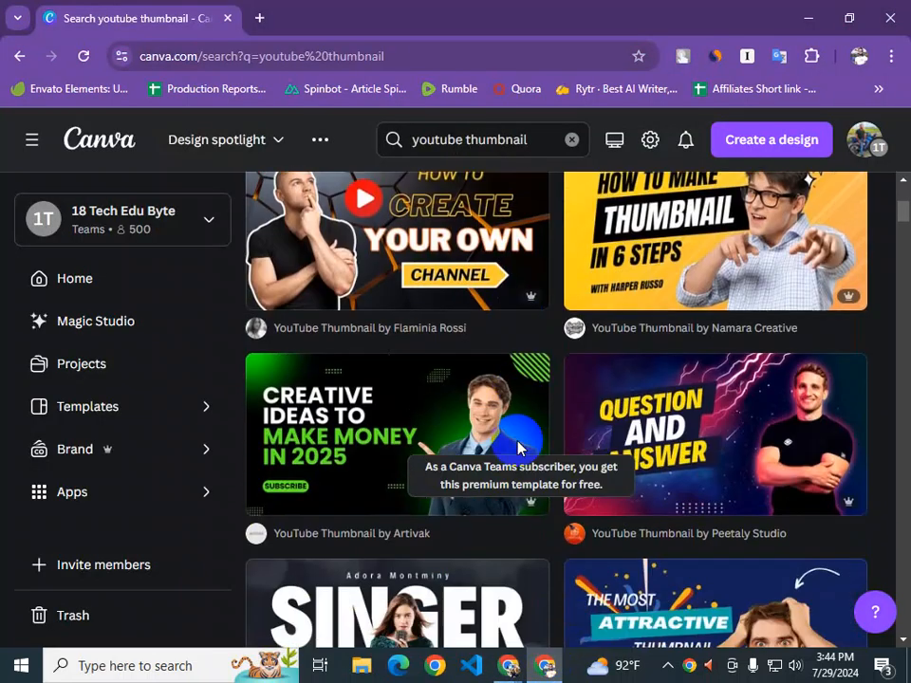
{"action": "scroll", "coordinate": [510, 451], "scroll_direction": "down", "scroll_amount": 5}
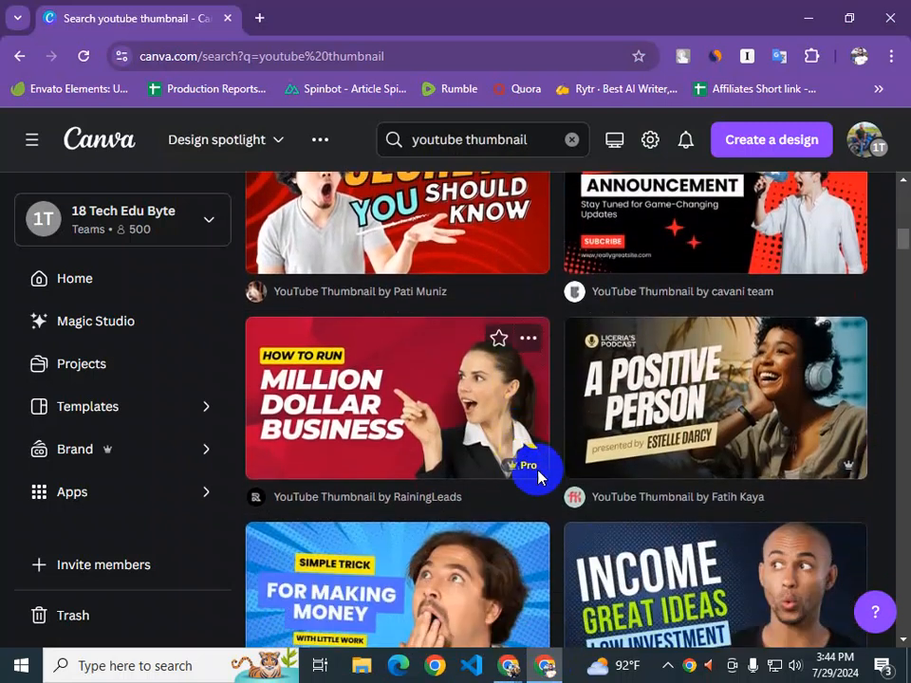
{"action": "scroll", "coordinate": [662, 427], "scroll_direction": "down", "scroll_amount": 1}
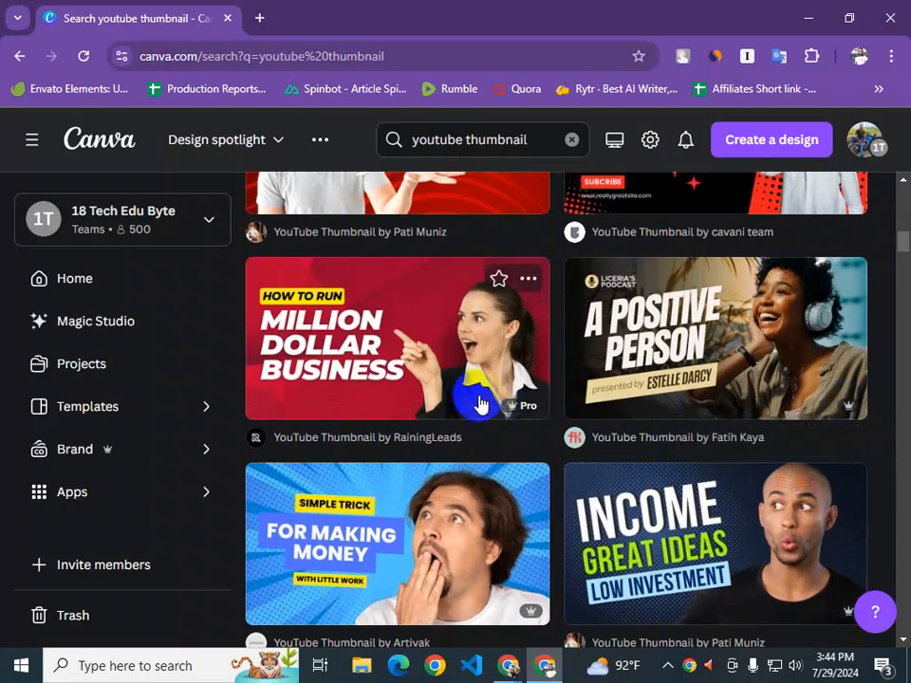
{"action": "mouse_move", "coordinate": [518, 411]}
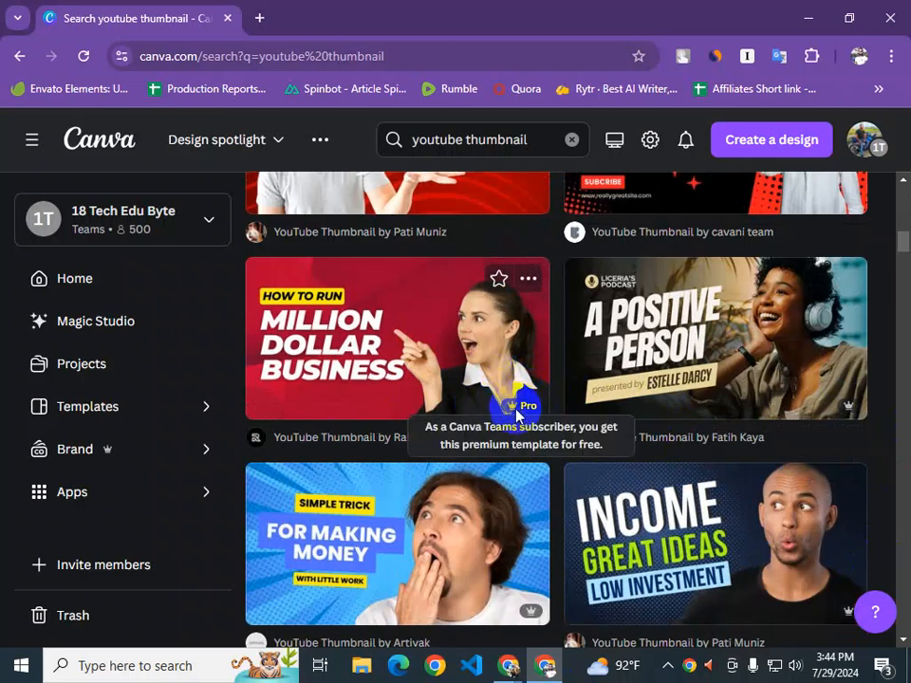
{"action": "scroll", "coordinate": [522, 411], "scroll_direction": "up", "scroll_amount": 3}
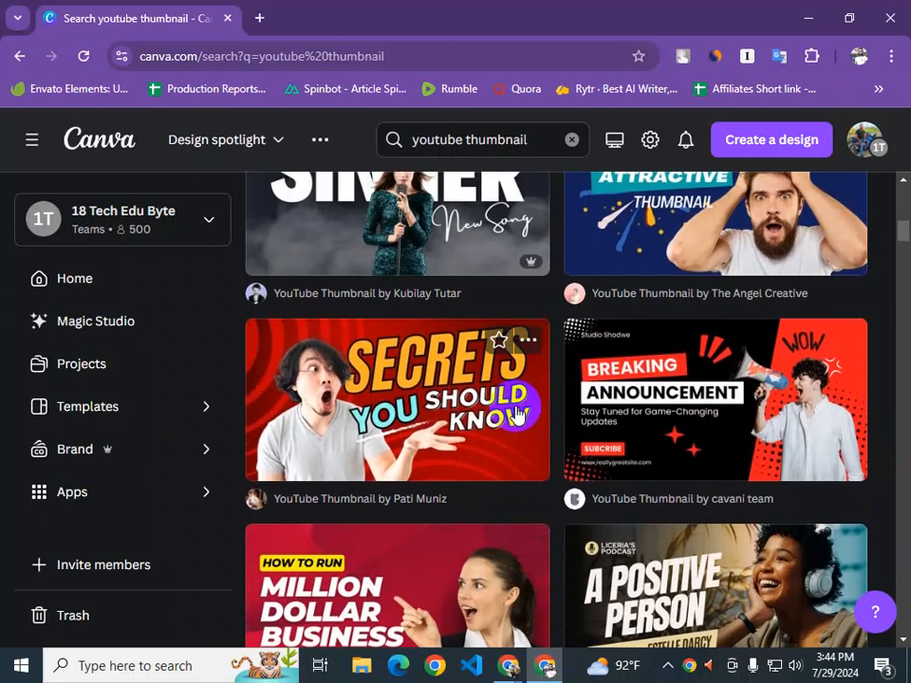
{"action": "scroll", "coordinate": [517, 413], "scroll_direction": "up", "scroll_amount": 1}
{"action": "mouse_move", "coordinate": [526, 382]}
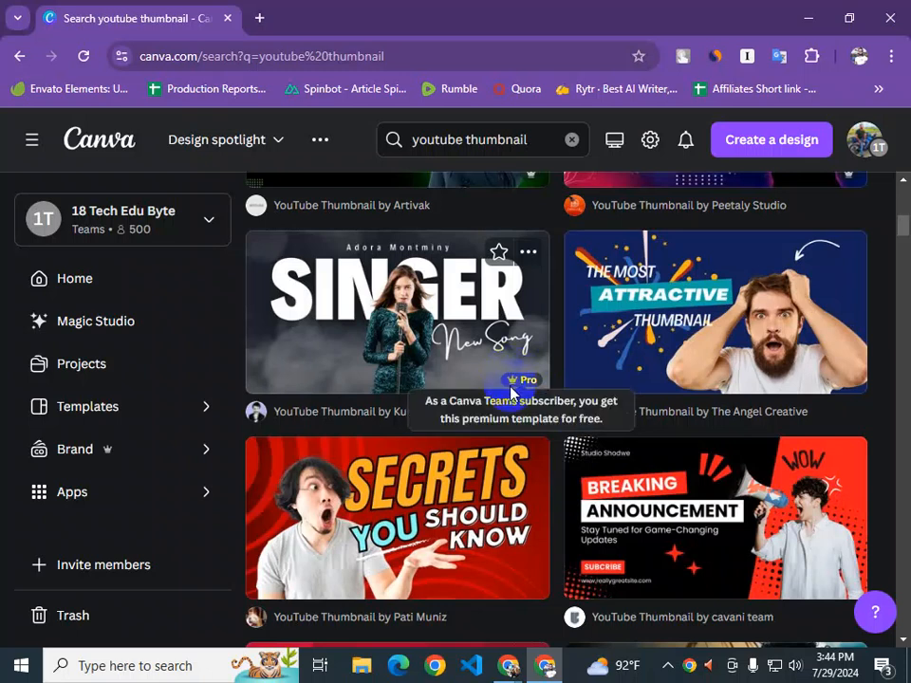
Compare the designs of the YouTube thumbnail templates to choose one for customization
{"action": "scroll", "coordinate": [500, 471], "scroll_direction": "up", "scroll_amount": 7}
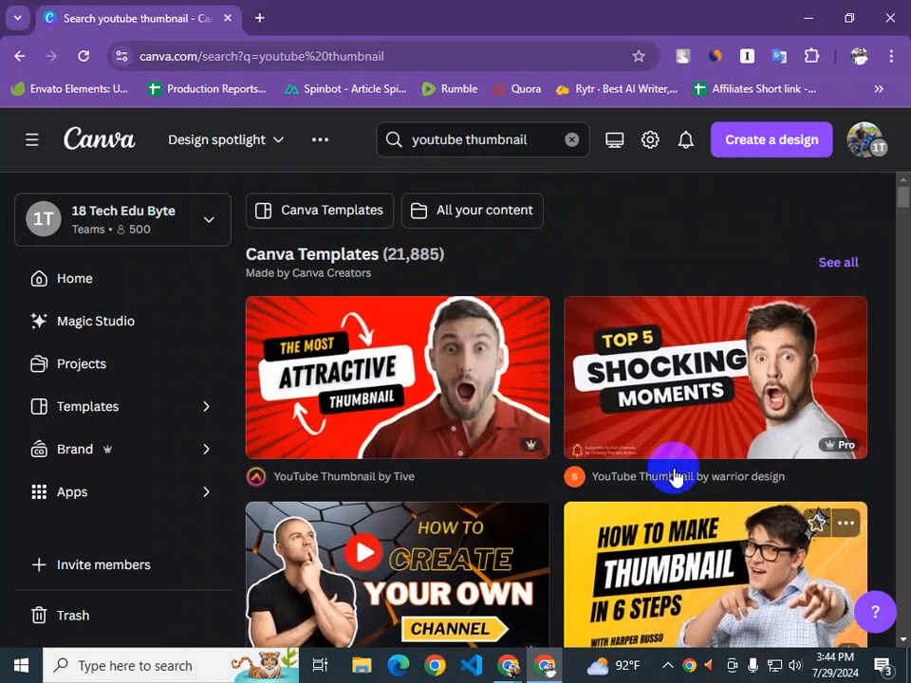
{"action": "scroll", "coordinate": [619, 432], "scroll_direction": "down", "scroll_amount": 1}
{"action": "scroll", "coordinate": [598, 432], "scroll_direction": "down", "scroll_amount": 1}
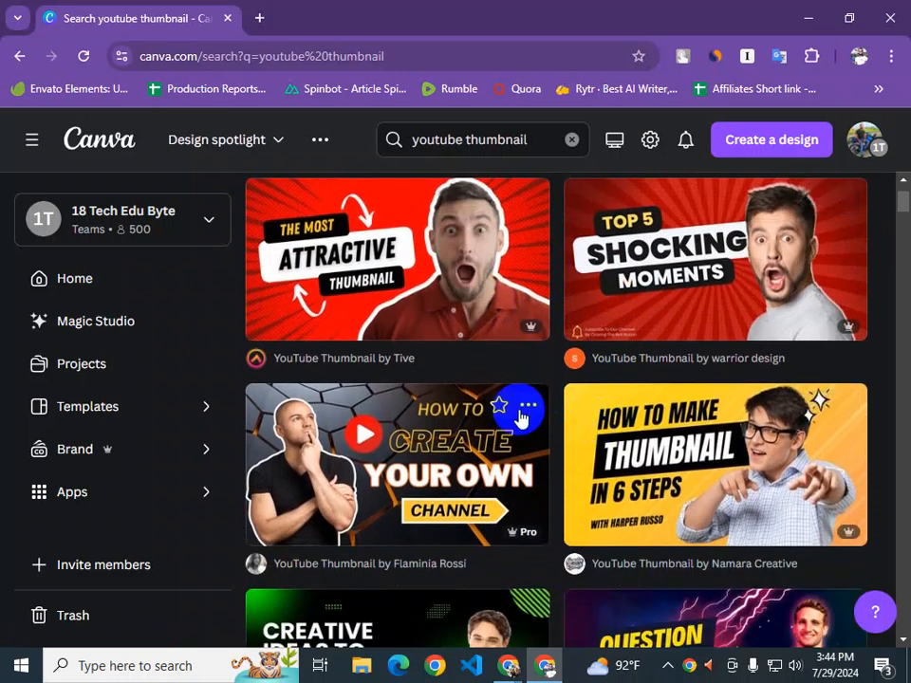
{"action": "scroll", "coordinate": [498, 408], "scroll_direction": "down", "scroll_amount": 2}
{"action": "scroll", "coordinate": [489, 417], "scroll_direction": "up", "scroll_amount": 3}
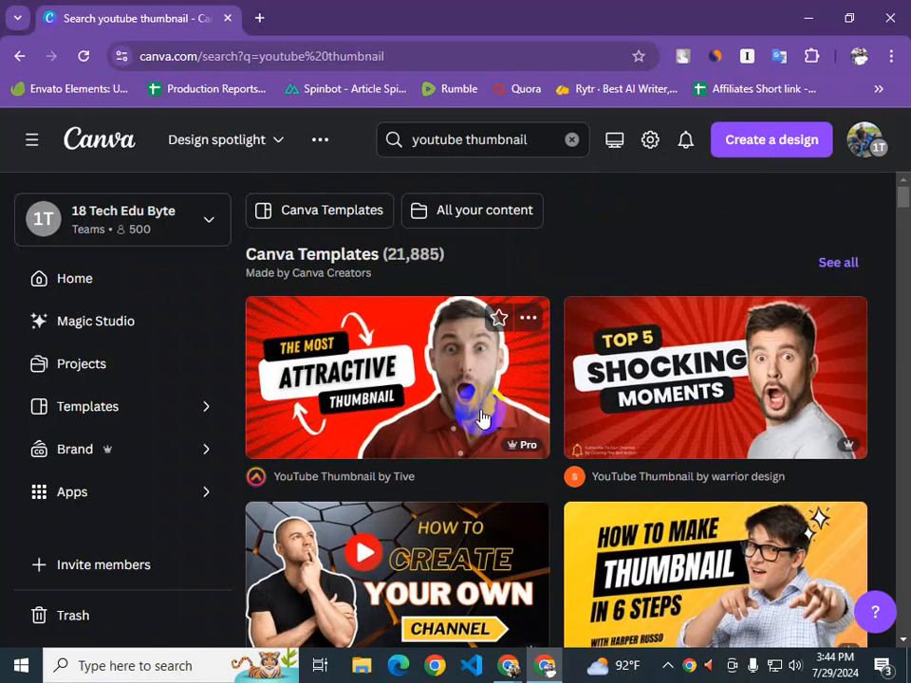
{"action": "scroll", "coordinate": [446, 319], "scroll_direction": "down", "scroll_amount": 3}
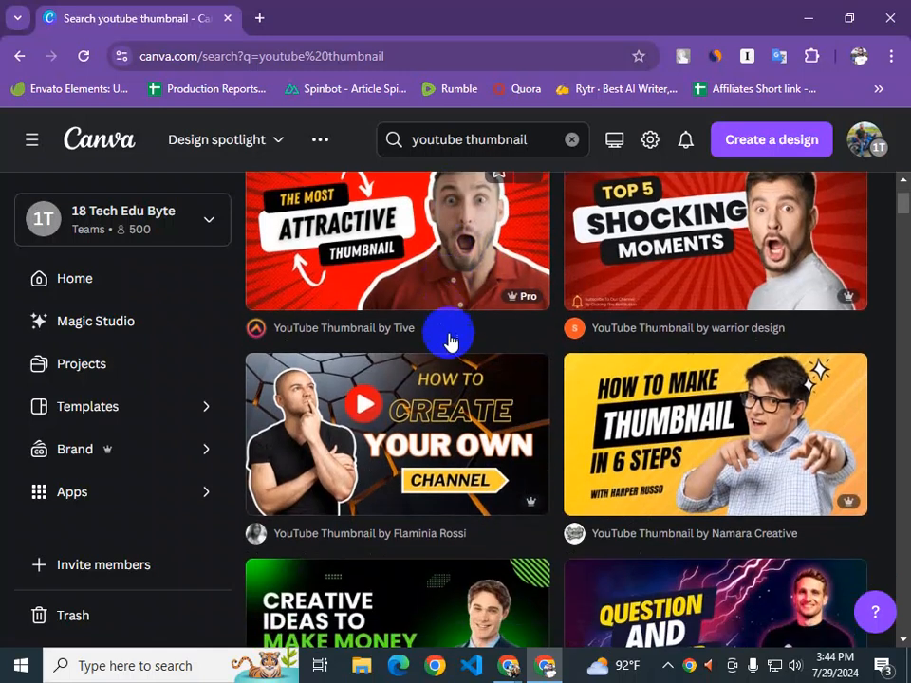
{"action": "scroll", "coordinate": [470, 383], "scroll_direction": "up", "scroll_amount": 1}
{"action": "scroll", "coordinate": [713, 467], "scroll_direction": "up", "scroll_amount": 1}
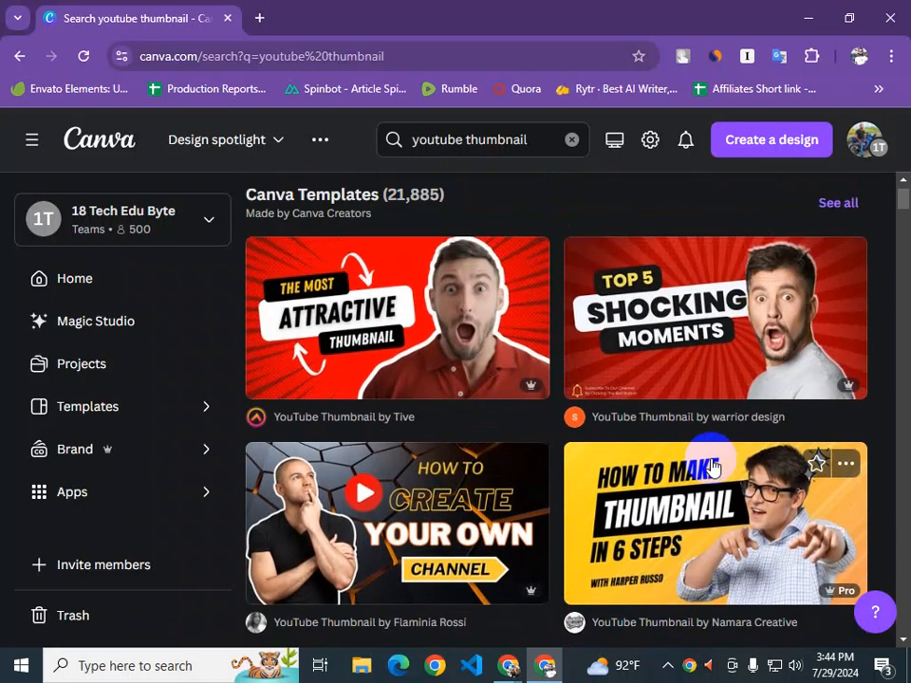
{"action": "scroll", "coordinate": [677, 460], "scroll_direction": "down", "scroll_amount": 4}
{"action": "scroll", "coordinate": [659, 453], "scroll_direction": "down", "scroll_amount": 5}
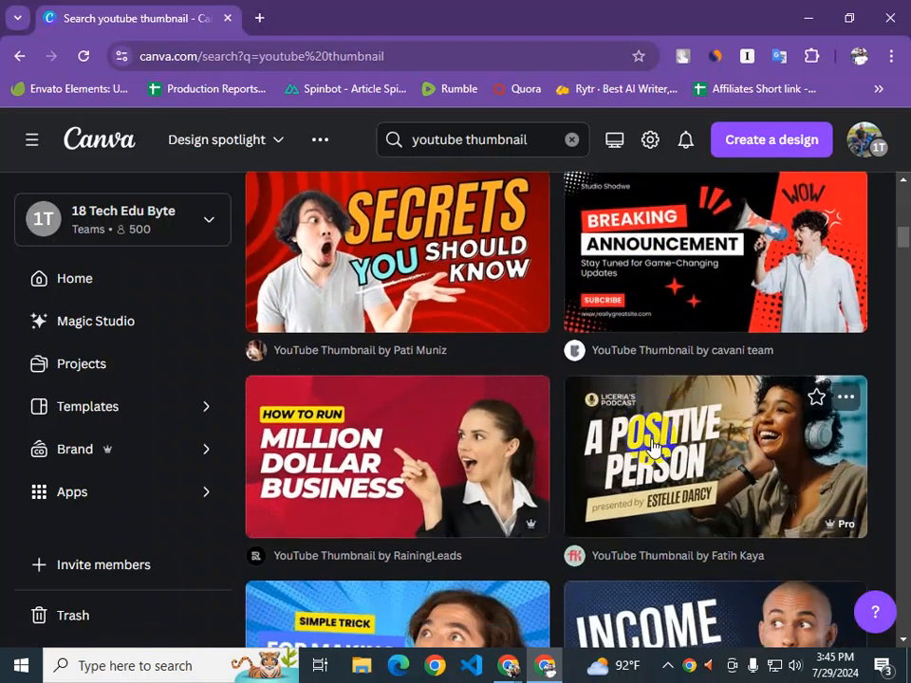
{"action": "scroll", "coordinate": [645, 441], "scroll_direction": "down", "scroll_amount": 3}
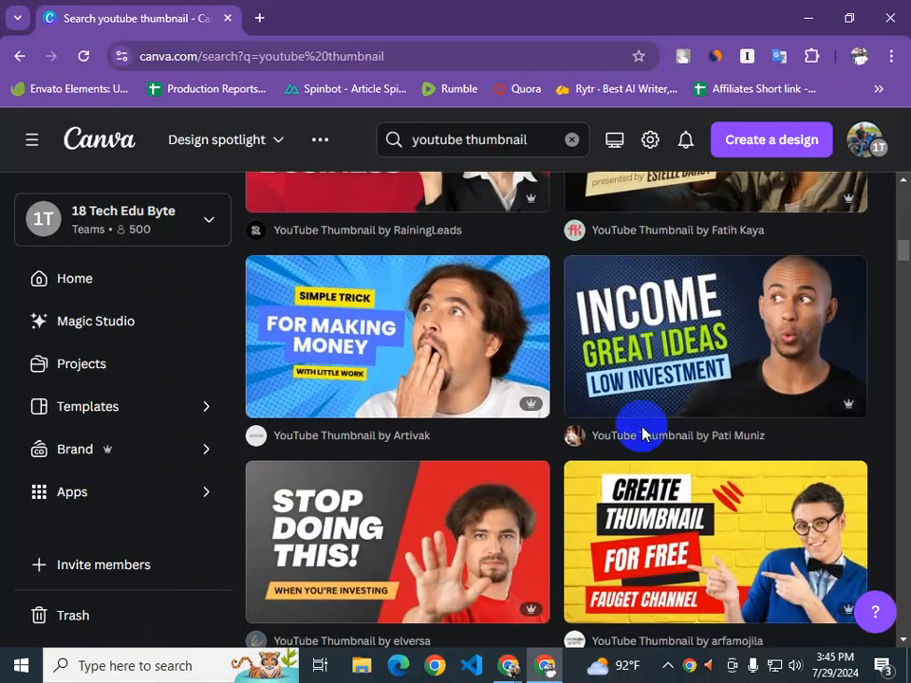
{"action": "left_click", "coordinate": [642, 435]}
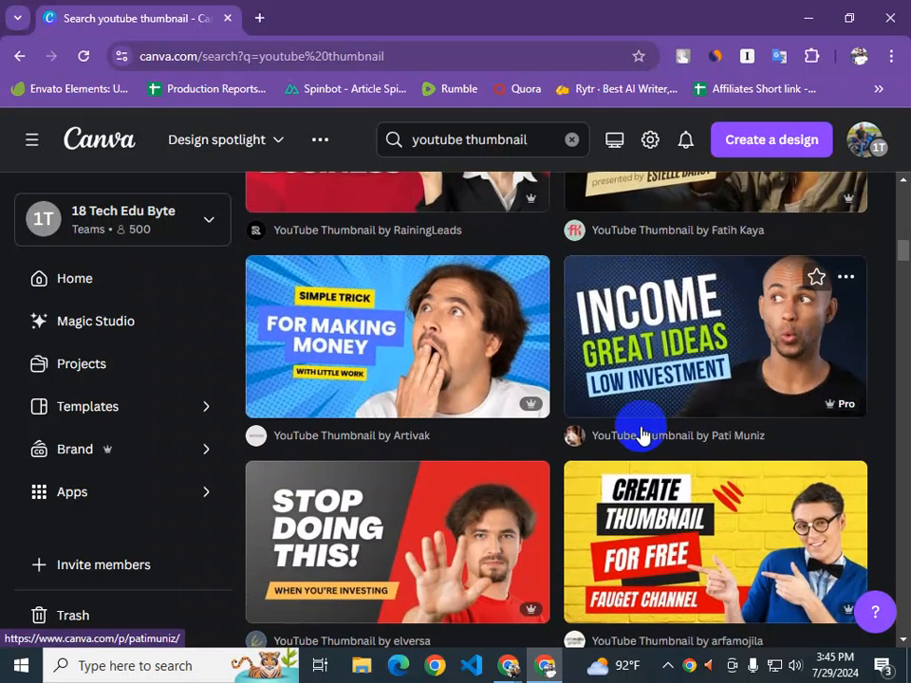
{"action": "scroll", "coordinate": [638, 433], "scroll_direction": "up", "scroll_amount": 1}
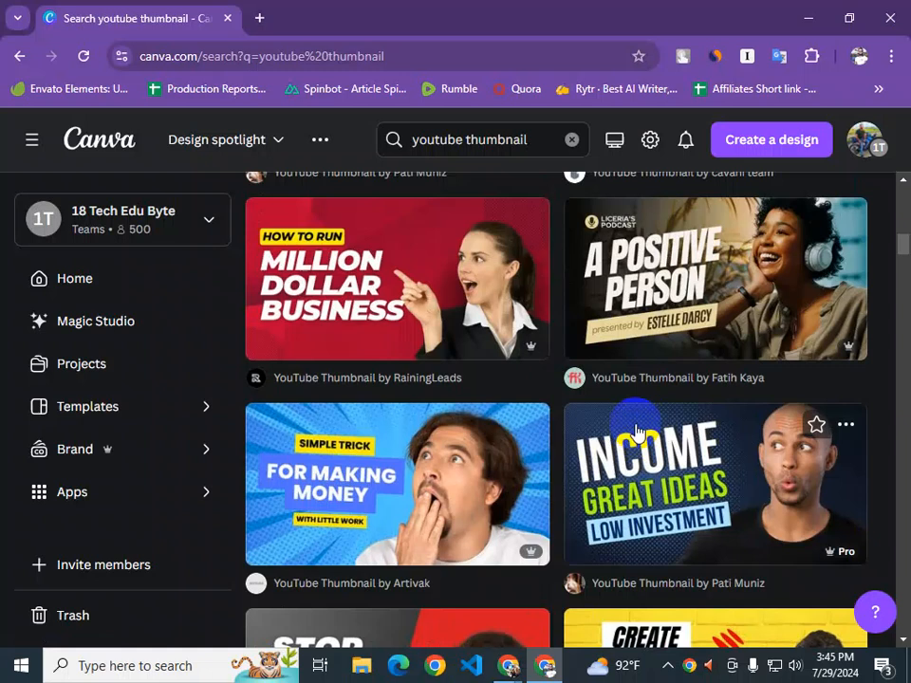
{"action": "scroll", "coordinate": [635, 432], "scroll_direction": "up", "scroll_amount": 3}
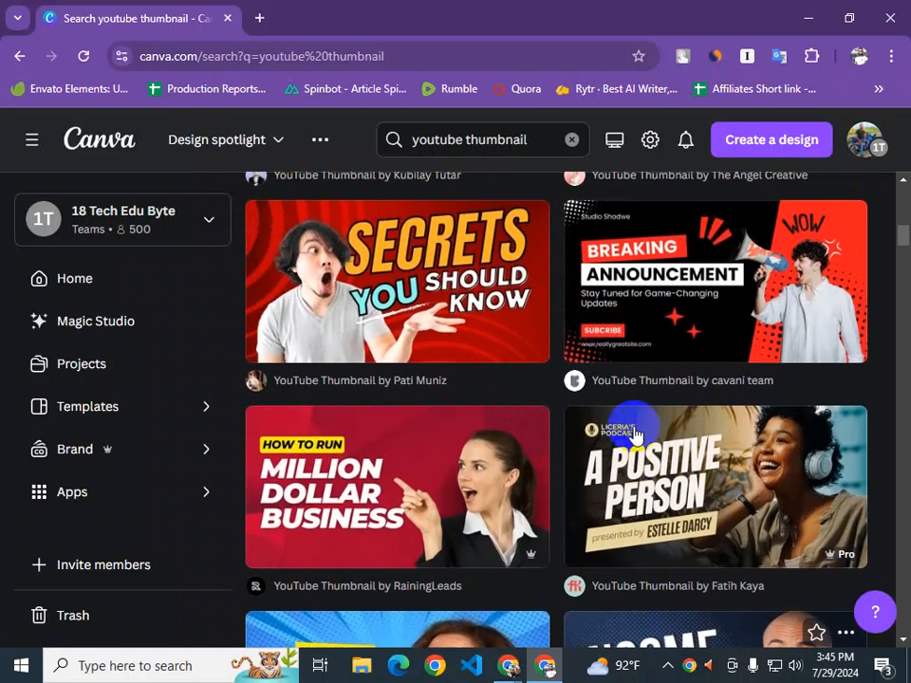
Open the yellow and black "How to Make Thumbnail in 6 Steps" template for customization in the editor
{"action": "scroll", "coordinate": [631, 430], "scroll_direction": "up", "scroll_amount": 5}
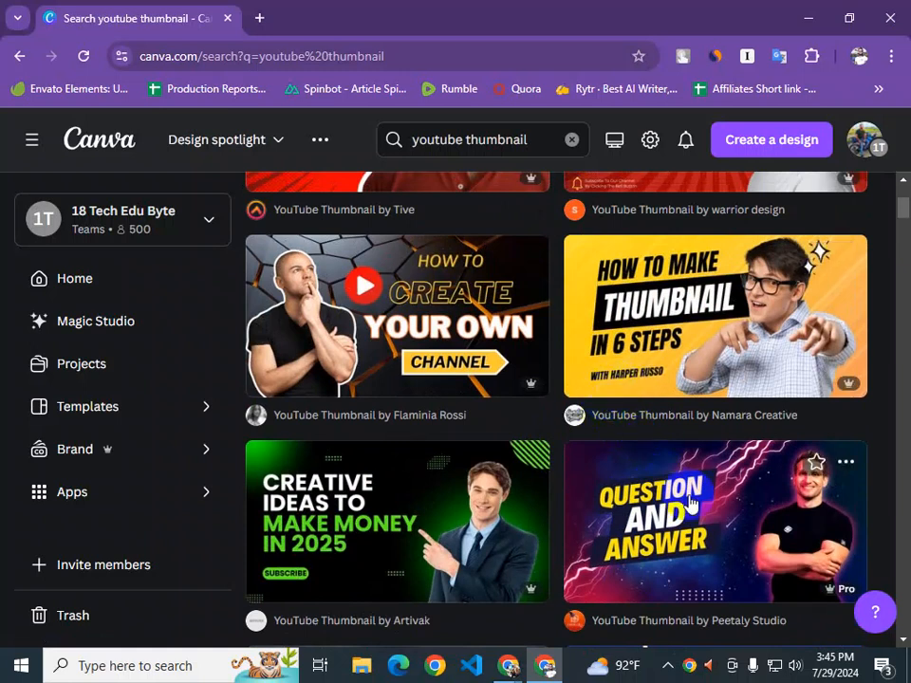
{"action": "left_click", "coordinate": [688, 365]}
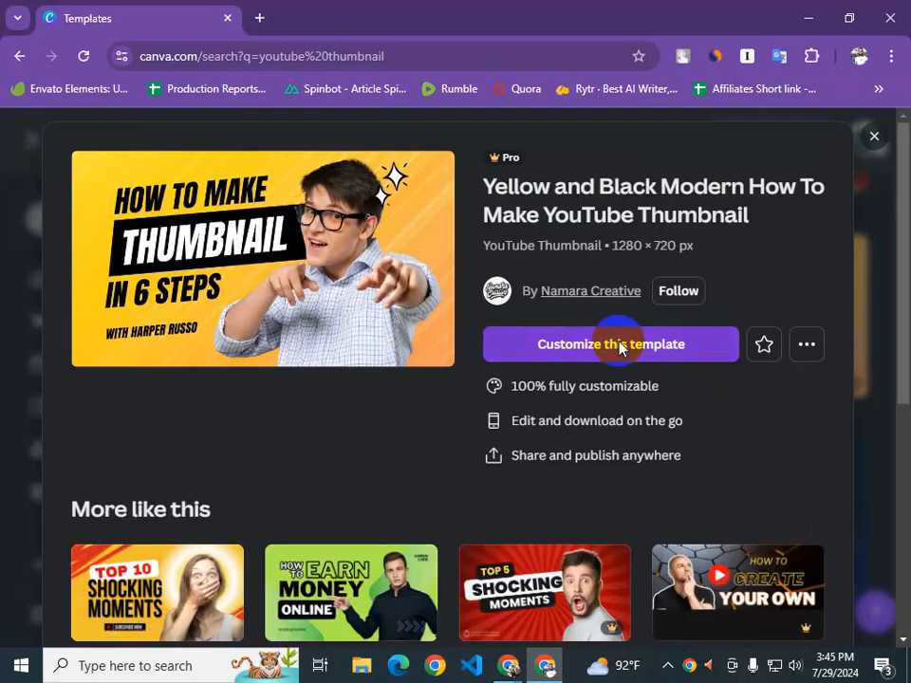
{"action": "left_click", "coordinate": [619, 346]}
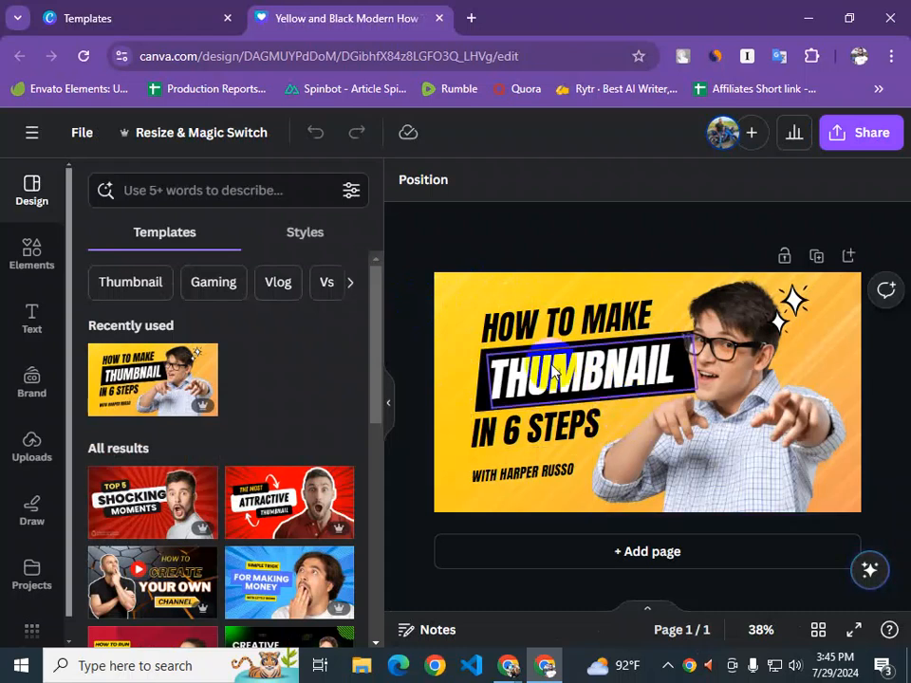
Try moving the title texts, black banner, sparkles and man's photo to different places on the thumbnail
{"action": "left_click_drag", "start_coordinate": [562, 315], "coordinate": [642, 311]}
{"action": "left_click_drag", "start_coordinate": [575, 370], "coordinate": [506, 319]}
{"action": "left_click_drag", "start_coordinate": [518, 419], "coordinate": [717, 394]}
{"action": "left_click_drag", "start_coordinate": [793, 302], "coordinate": [835, 367]}
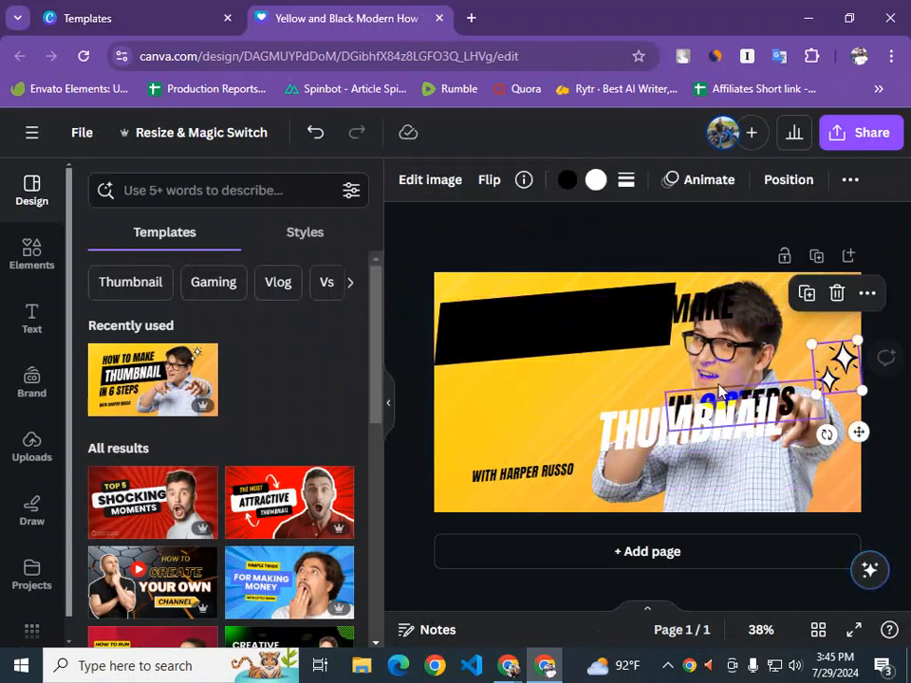
{"action": "left_click_drag", "start_coordinate": [512, 469], "coordinate": [588, 401]}
{"action": "left_click_drag", "start_coordinate": [518, 325], "coordinate": [580, 384]}
{"action": "left_click_drag", "start_coordinate": [615, 337], "coordinate": [485, 334]}
{"action": "left_click_drag", "start_coordinate": [721, 372], "coordinate": [810, 367]}
{"action": "left_click_drag", "start_coordinate": [649, 404], "coordinate": [535, 464]}
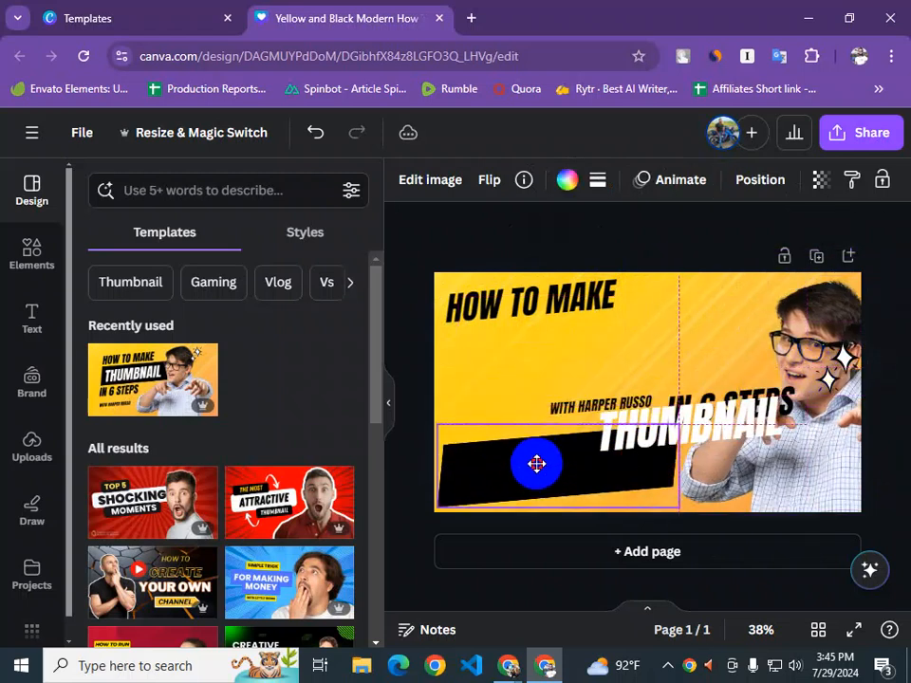
{"action": "left_click_drag", "start_coordinate": [597, 406], "coordinate": [681, 342]}
{"action": "left_click", "coordinate": [649, 435]}
{"action": "left_click_drag", "start_coordinate": [649, 435], "coordinate": [603, 381]}
{"action": "left_click_drag", "start_coordinate": [549, 457], "coordinate": [692, 441]}
{"action": "left_click_drag", "start_coordinate": [839, 365], "coordinate": [809, 374]}
{"action": "left_click", "coordinate": [768, 321]}
{"action": "left_click_drag", "start_coordinate": [767, 320], "coordinate": [735, 311]}
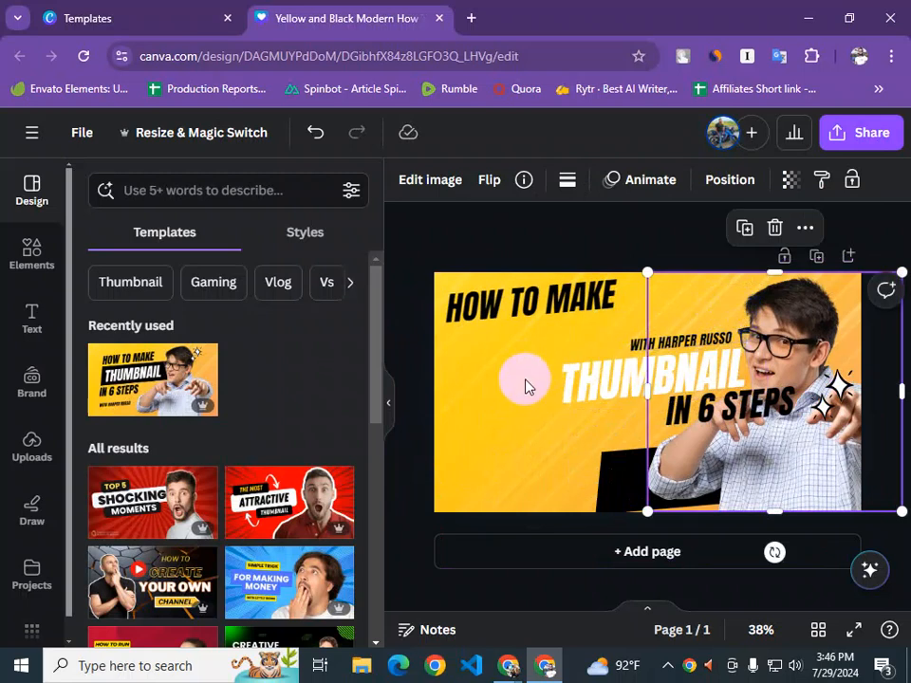
Undo all the element moves on the thumbnail and clear the selection
{"action": "key", "text": "ctrl+z"}
{"action": "key", "text": "ctrl+z"}
{"action": "key", "text": "ctrl+z"}
{"action": "key", "text": "ctrl+z"}
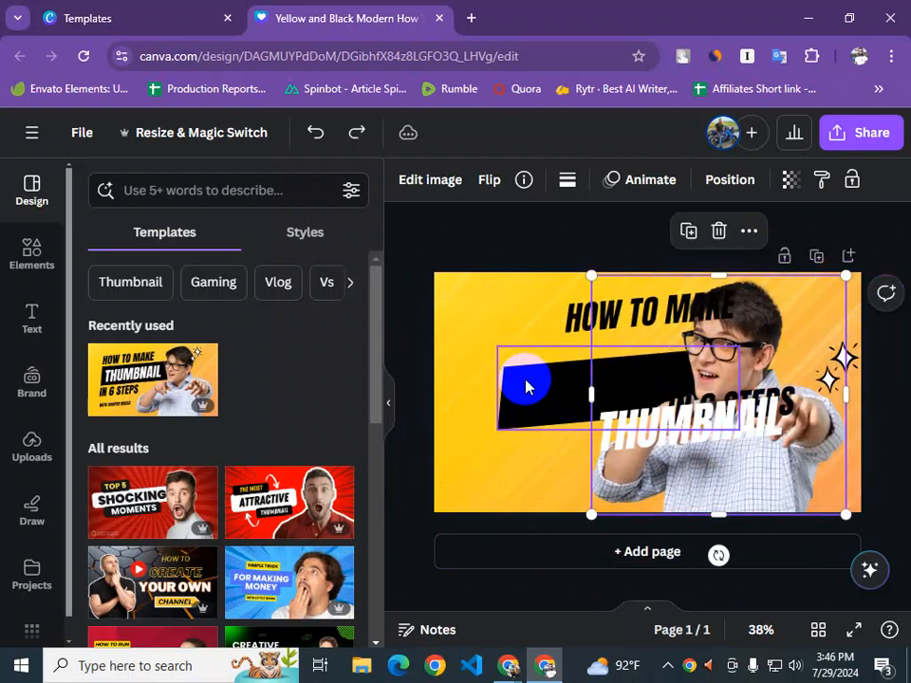
{"action": "key", "text": "ctrl+z"}
{"action": "key", "text": "ctrl+z"}
{"action": "key", "text": "ctrl+z"}
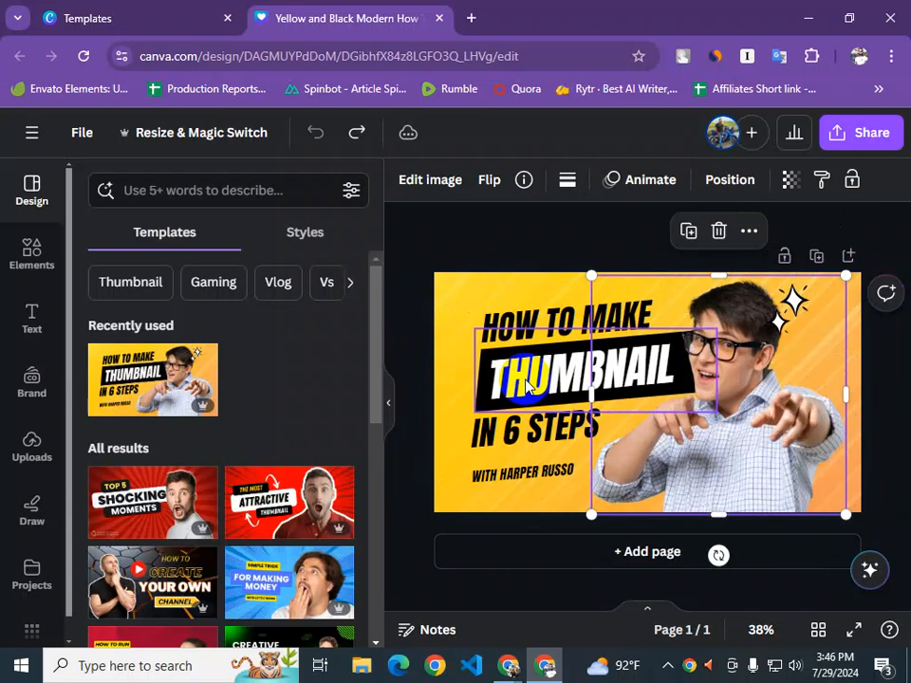
{"action": "left_click", "coordinate": [409, 349]}
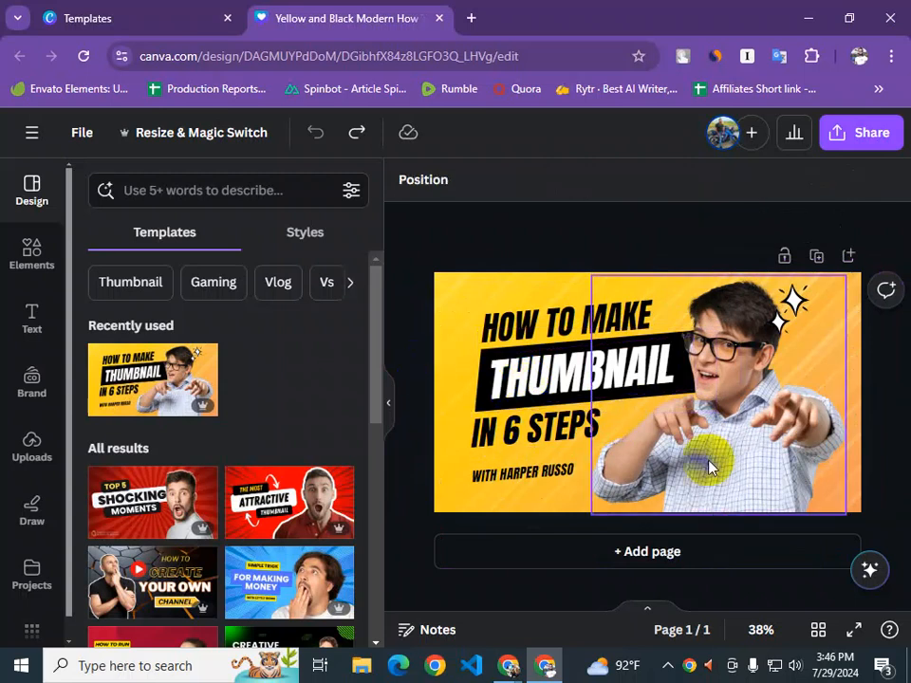
Delete the photo of the man with glasses from the thumbnail
{"action": "left_click", "coordinate": [741, 405]}
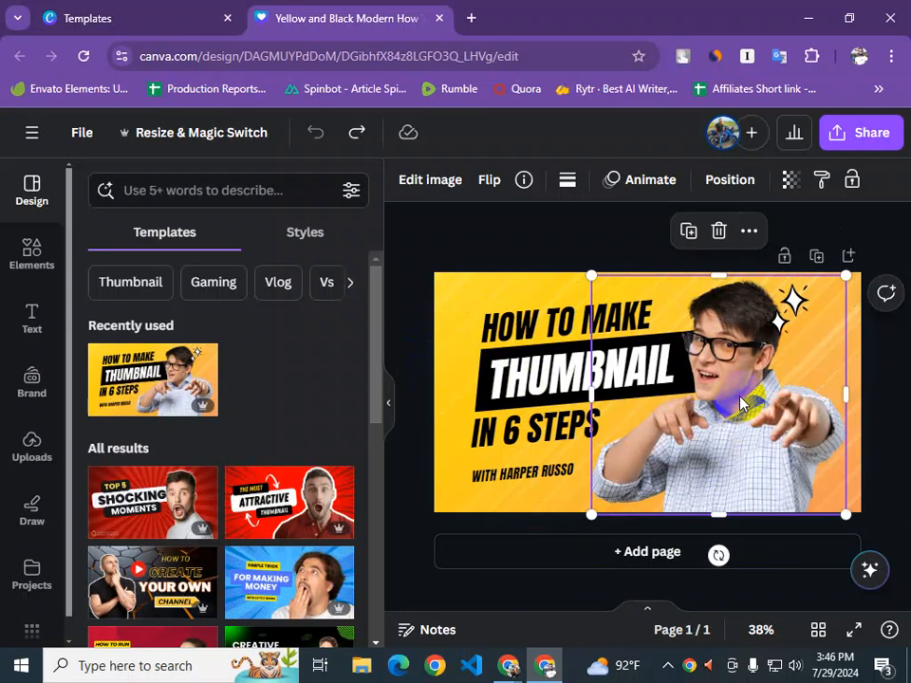
{"action": "left_click_drag", "start_coordinate": [756, 423], "coordinate": [742, 419]}
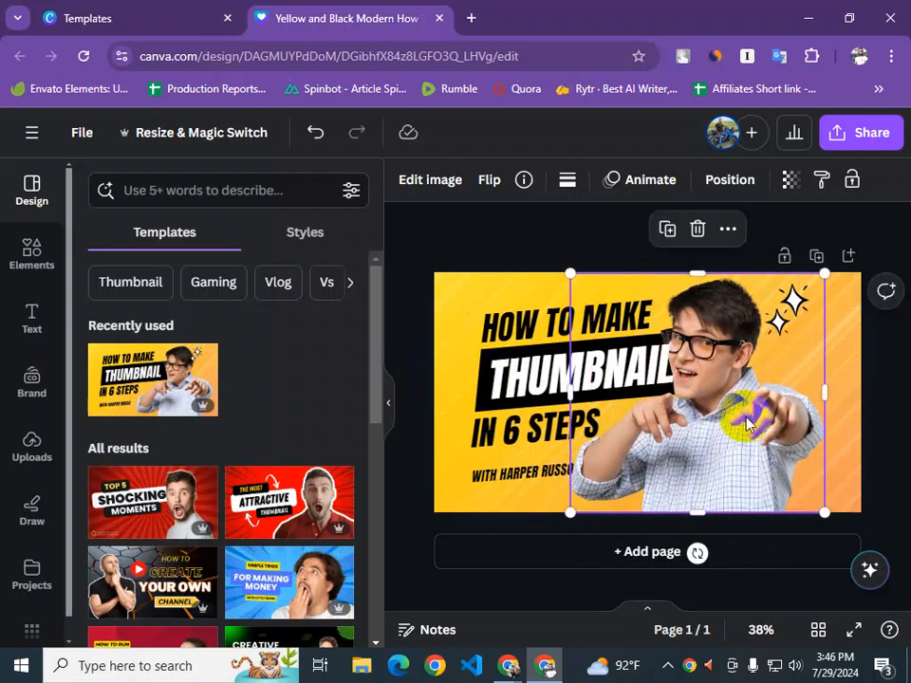
{"action": "key", "text": "Delete"}
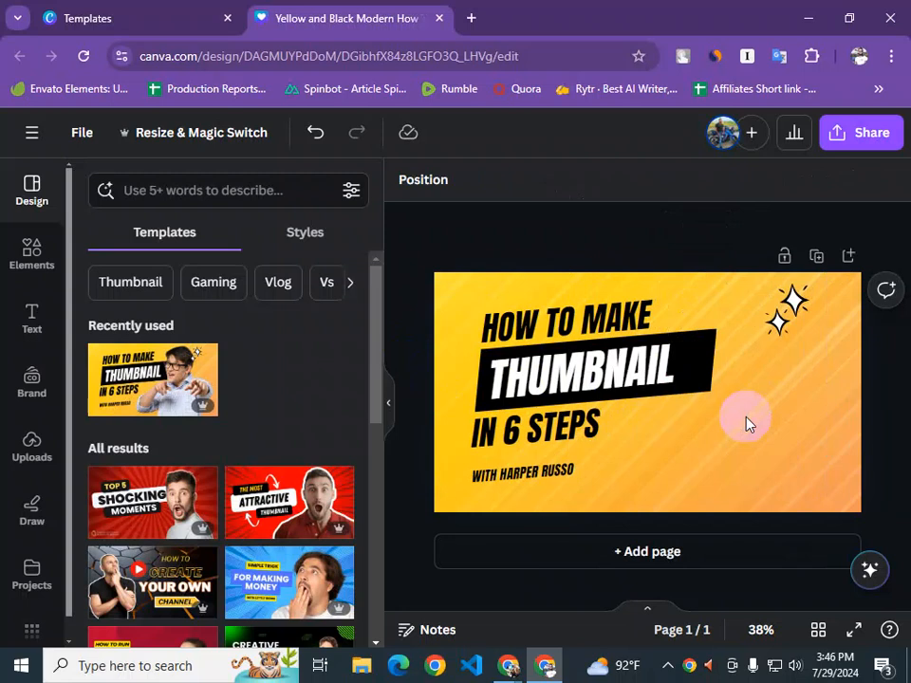
Search Google Images for "sorol bhai" in a new browser tab and look through the pictures
{"action": "left_click", "coordinate": [470, 18]}
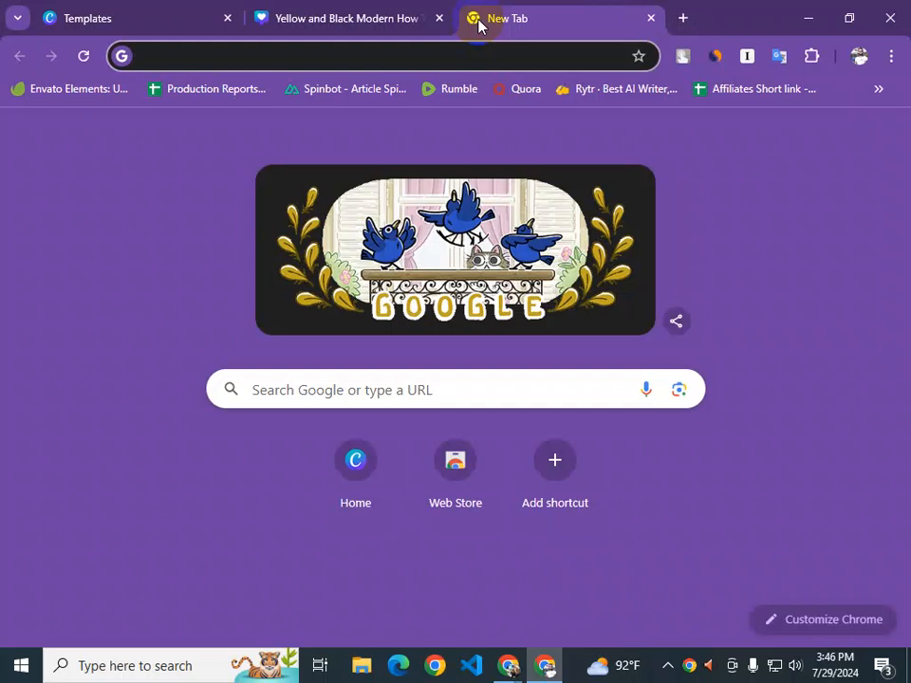
{"action": "type", "text": "sorol "}
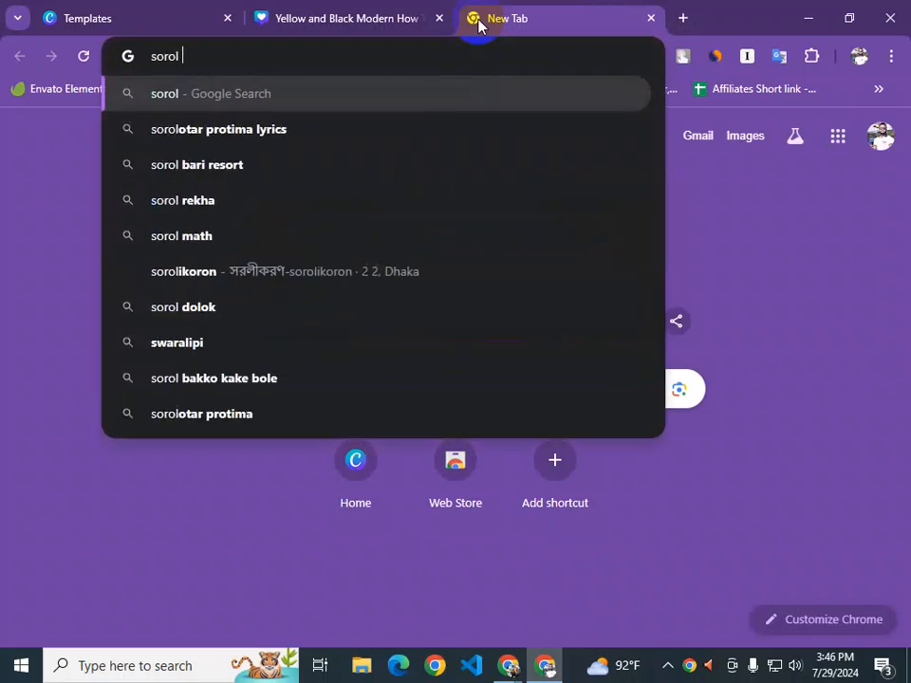
{"action": "type", "text": "bhai"}
{"action": "key", "text": "Return"}
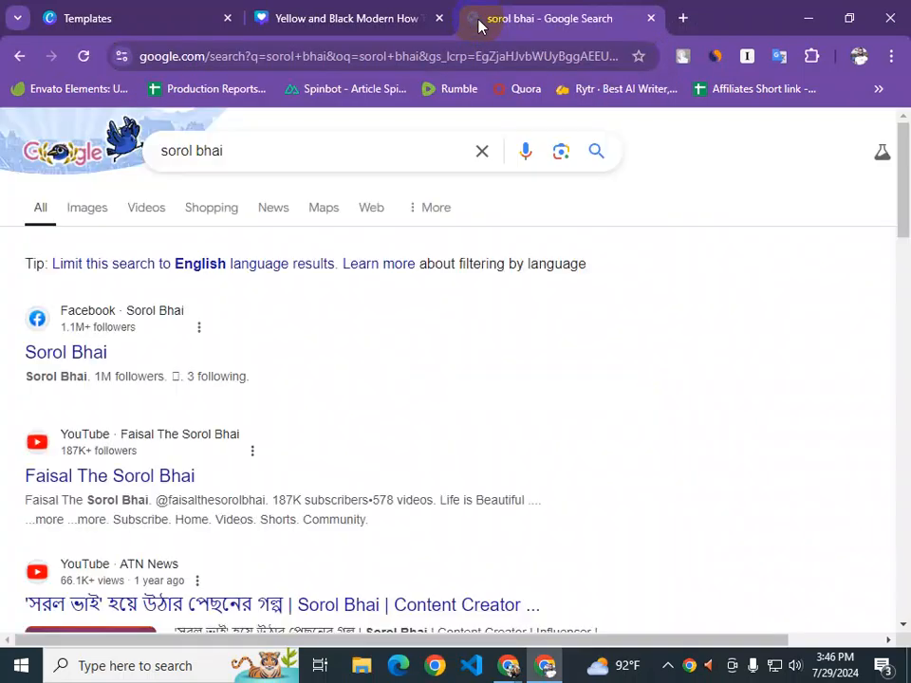
{"action": "left_click", "coordinate": [103, 203]}
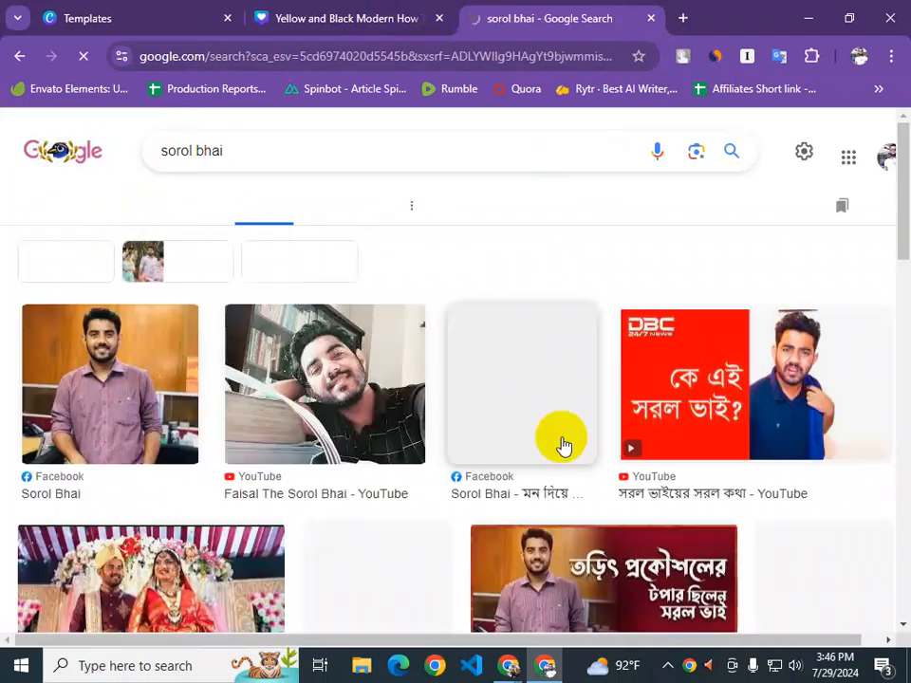
{"action": "scroll", "coordinate": [493, 427], "scroll_direction": "down", "scroll_amount": 3}
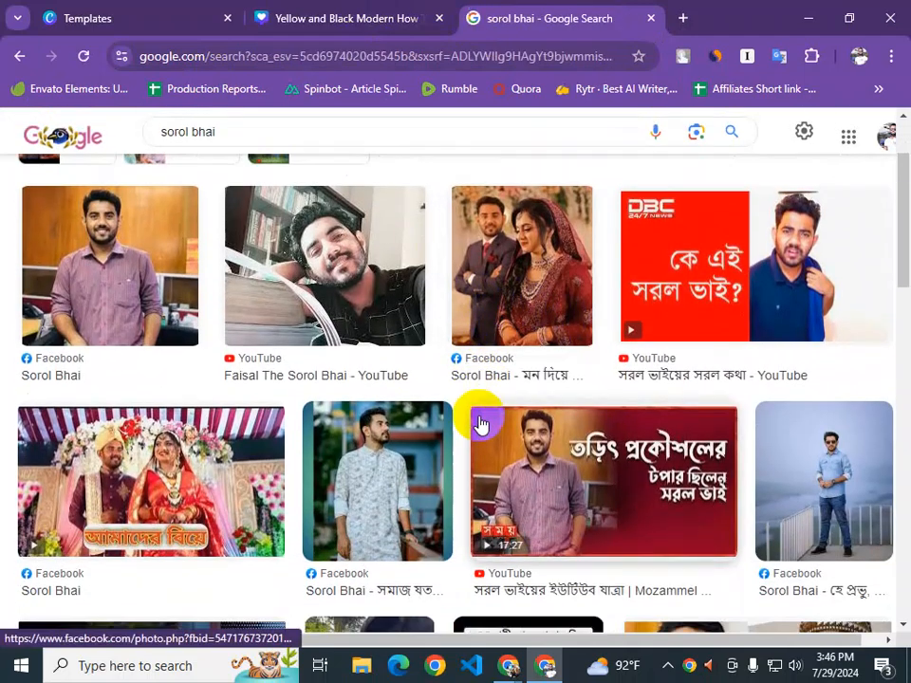
Examine the "sorol bhai" image results down to the end of the list for a suitable portrait
{"action": "scroll", "coordinate": [512, 477], "scroll_direction": "down", "scroll_amount": 4}
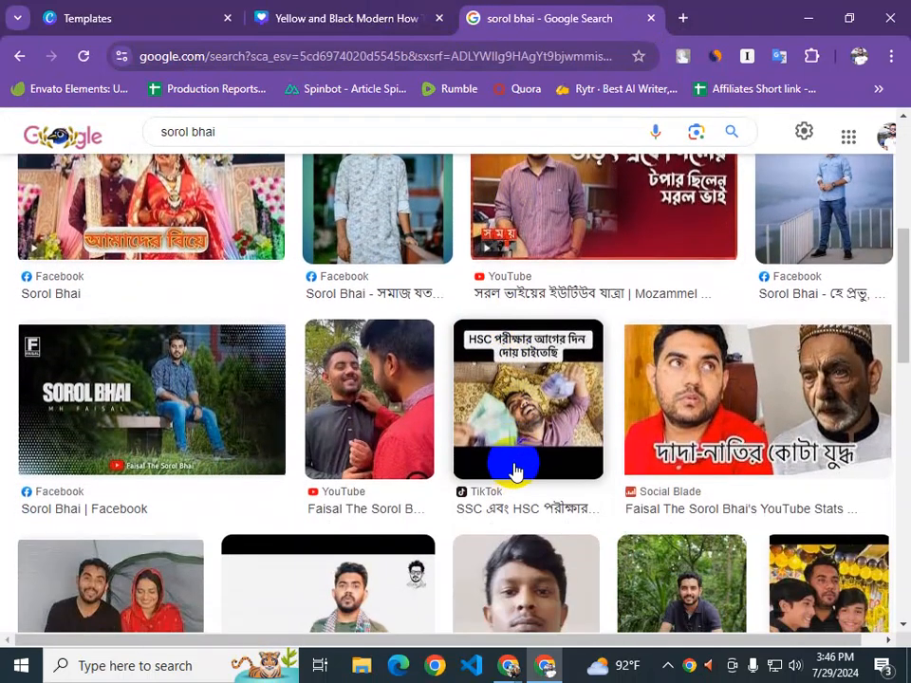
{"action": "scroll", "coordinate": [512, 471], "scroll_direction": "down", "scroll_amount": 2}
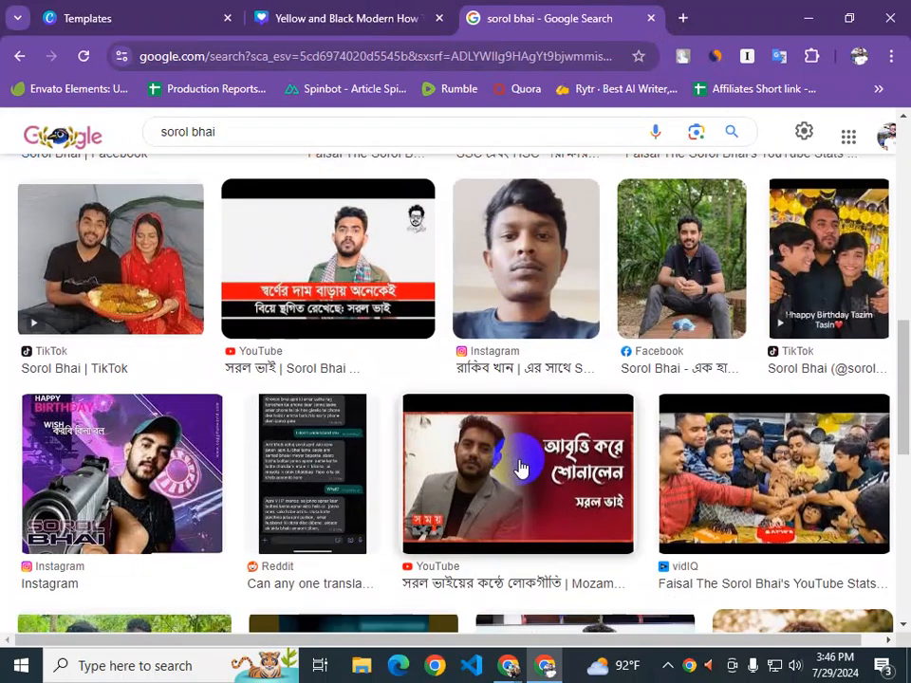
{"action": "scroll", "coordinate": [520, 465], "scroll_direction": "down", "scroll_amount": 6}
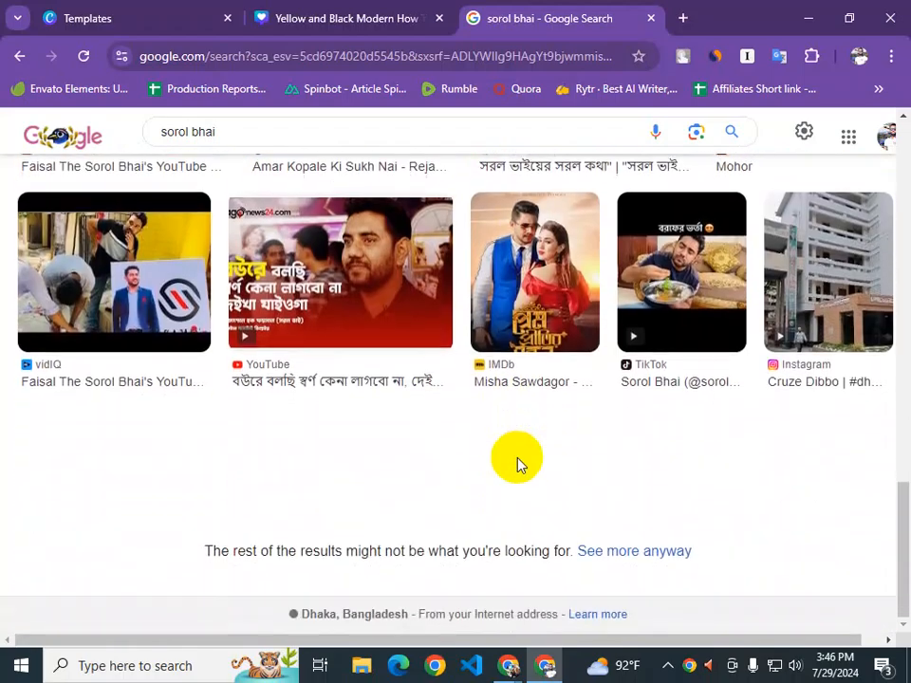
{"action": "scroll", "coordinate": [595, 500], "scroll_direction": "up", "scroll_amount": 15}
{"action": "scroll", "coordinate": [537, 269], "scroll_direction": "left", "scroll_amount": 1}
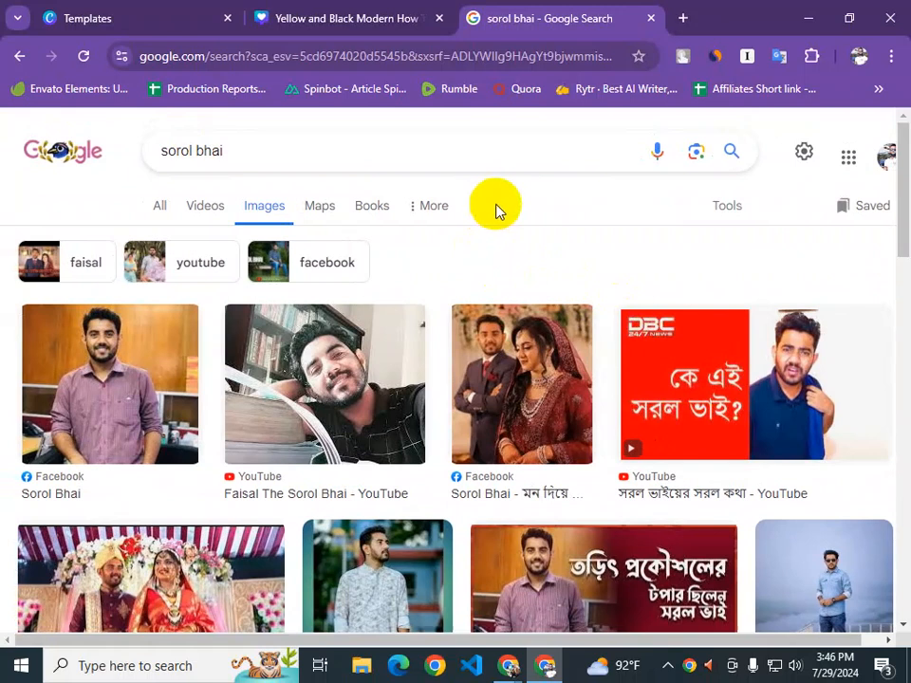
{"action": "scroll", "coordinate": [507, 256], "scroll_direction": "down", "scroll_amount": 3}
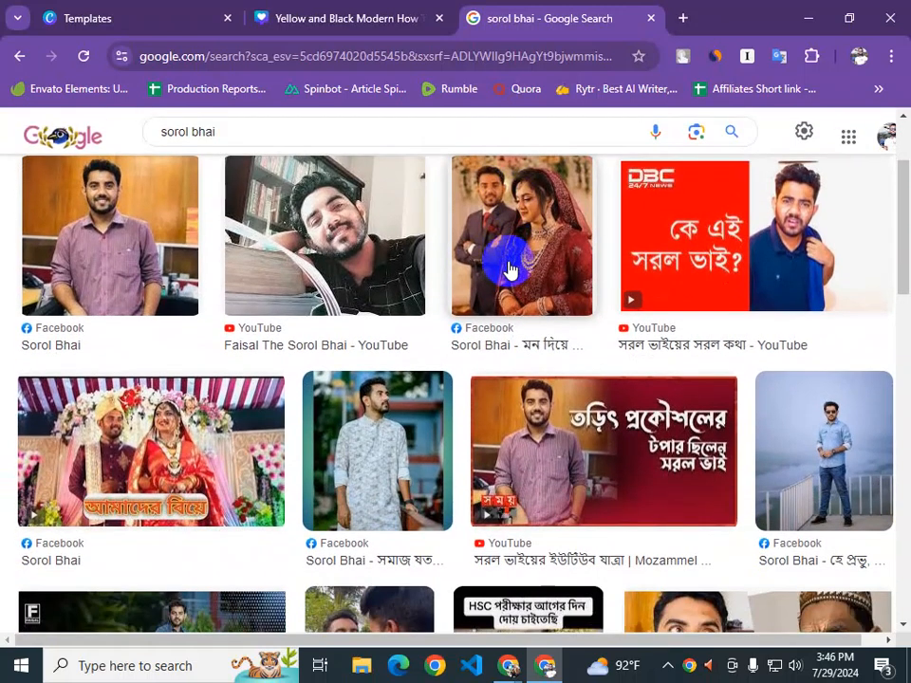
{"action": "scroll", "coordinate": [507, 271], "scroll_direction": "down", "scroll_amount": 4}
{"action": "scroll", "coordinate": [540, 360], "scroll_direction": "down", "scroll_amount": 1}
{"action": "scroll", "coordinate": [525, 366], "scroll_direction": "down", "scroll_amount": 5}
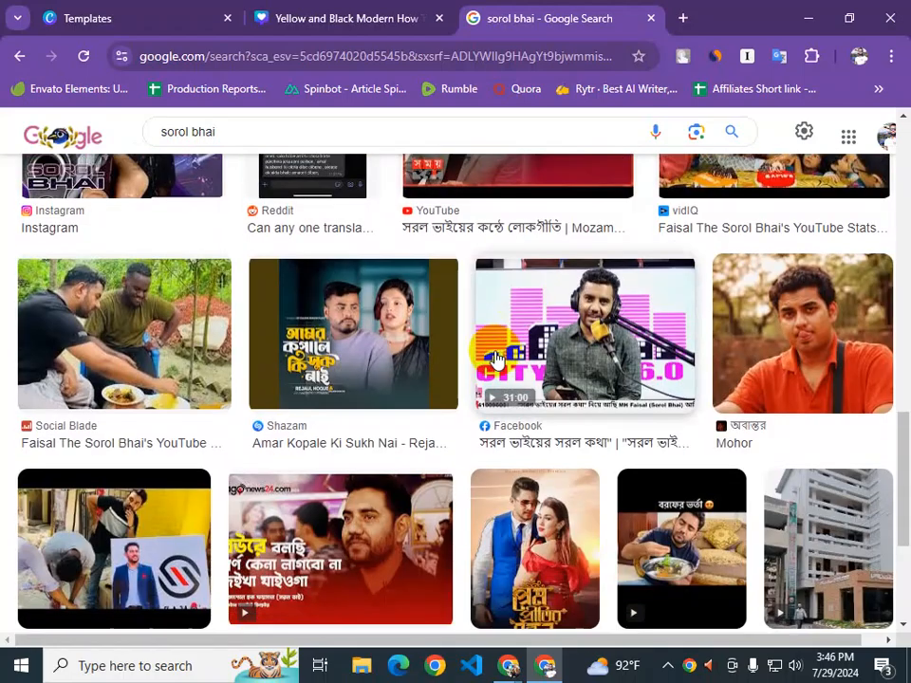
{"action": "scroll", "coordinate": [492, 361], "scroll_direction": "down", "scroll_amount": 3}
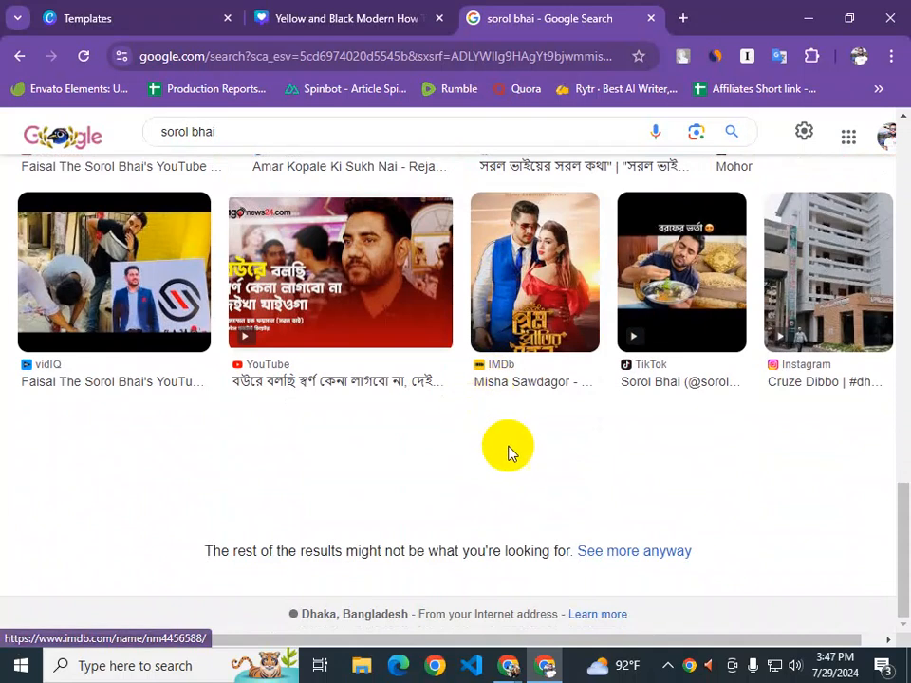
{"action": "scroll", "coordinate": [477, 471], "scroll_direction": "up", "scroll_amount": 10}
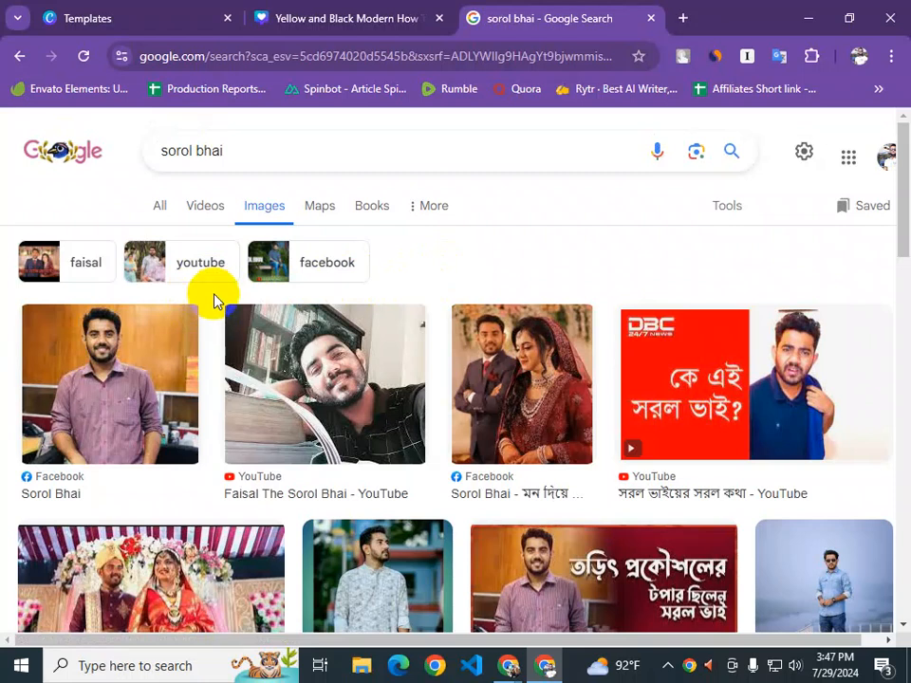
Preview the portrait of the man in the purple shirt and open the full page of its related images
{"action": "left_click", "coordinate": [122, 424]}
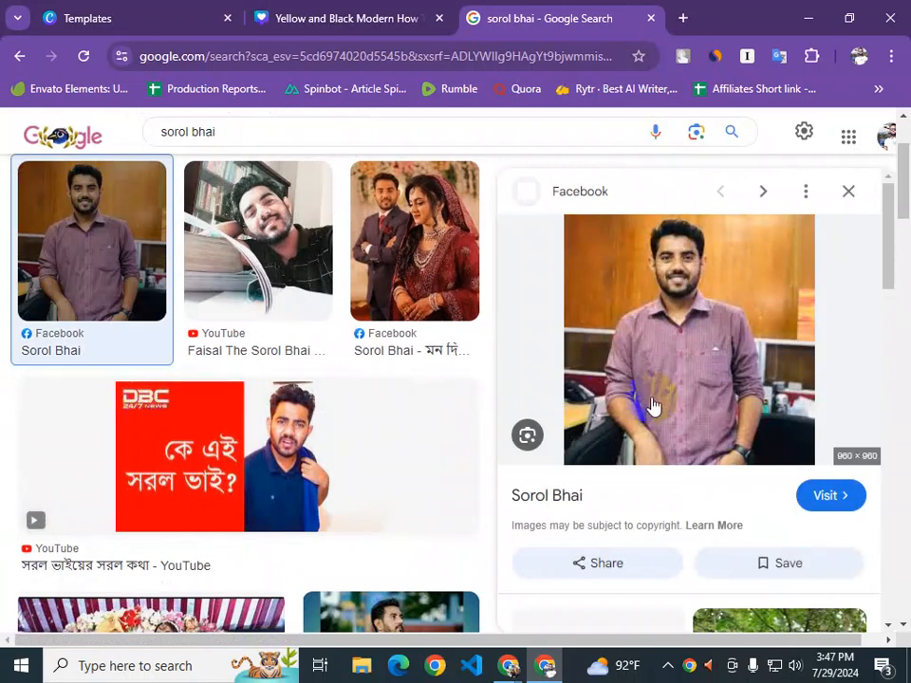
{"action": "scroll", "coordinate": [654, 380], "scroll_direction": "down", "scroll_amount": 2}
{"action": "scroll", "coordinate": [640, 378], "scroll_direction": "down", "scroll_amount": 6}
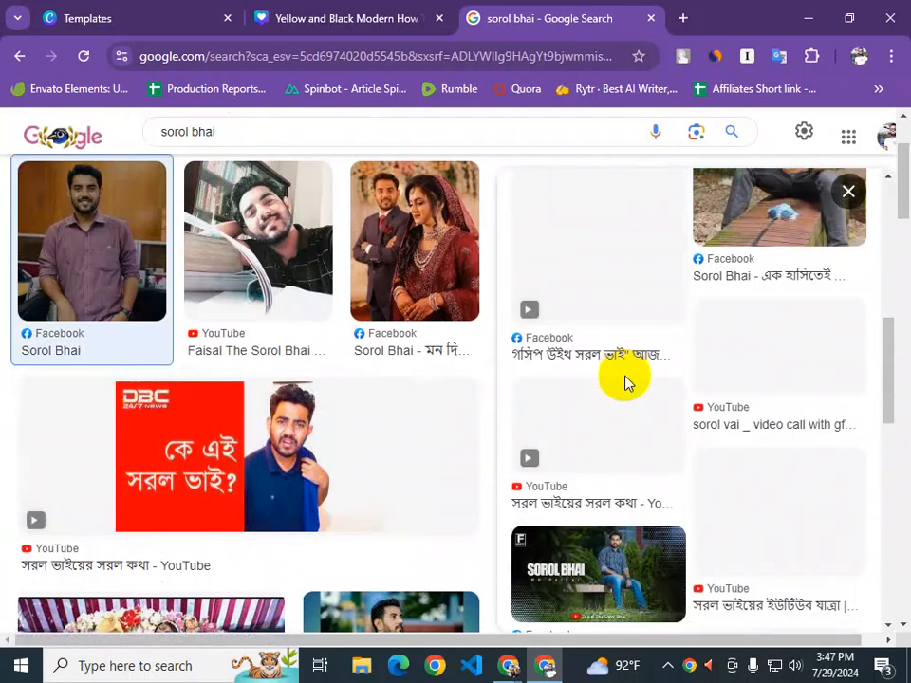
{"action": "scroll", "coordinate": [614, 370], "scroll_direction": "down", "scroll_amount": 2}
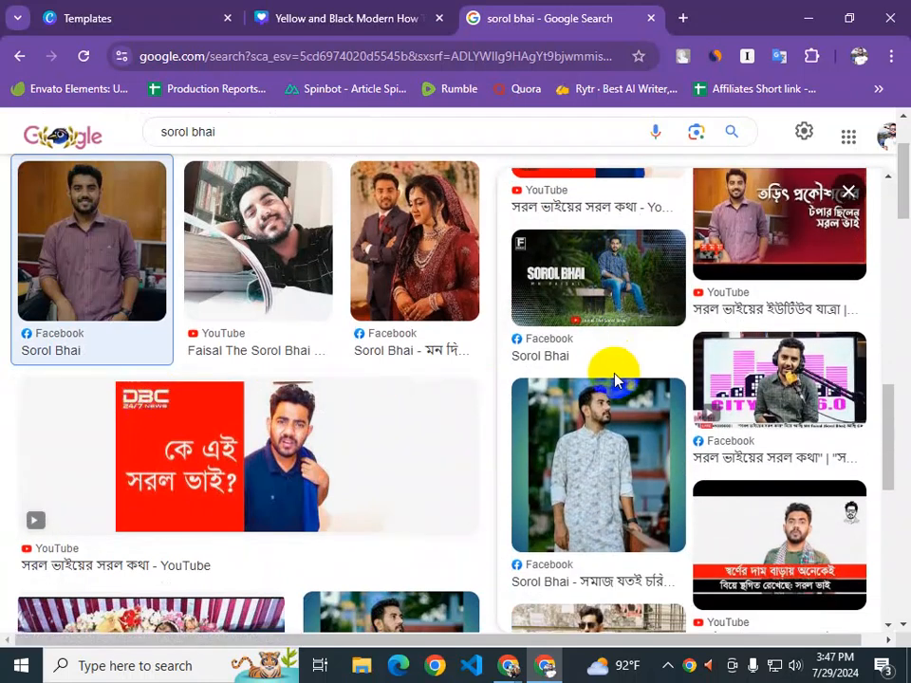
{"action": "scroll", "coordinate": [578, 406], "scroll_direction": "down", "scroll_amount": 5}
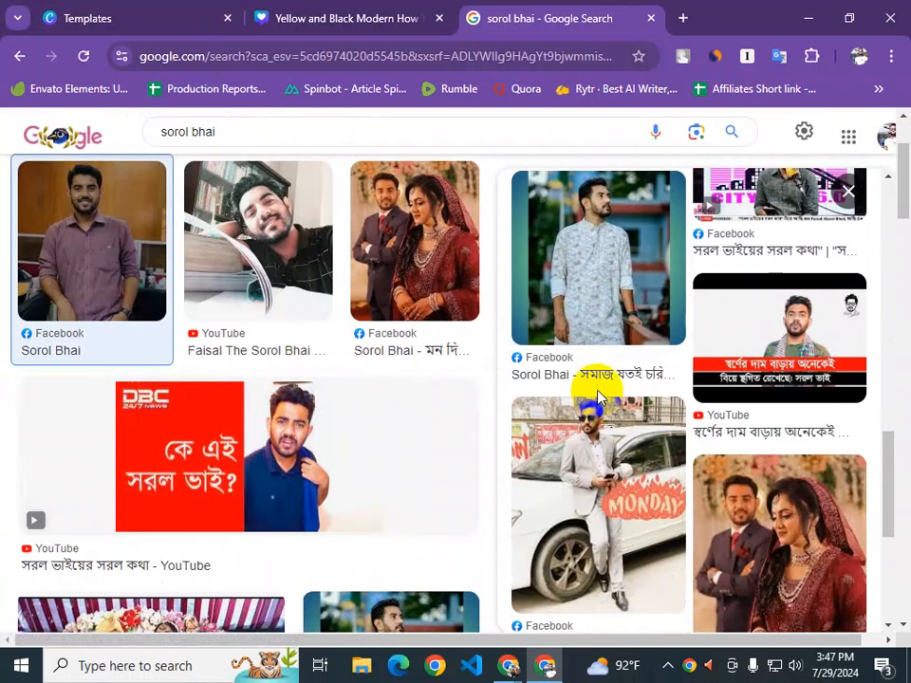
{"action": "scroll", "coordinate": [617, 412], "scroll_direction": "down", "scroll_amount": 2}
{"action": "left_click", "coordinate": [691, 566]}
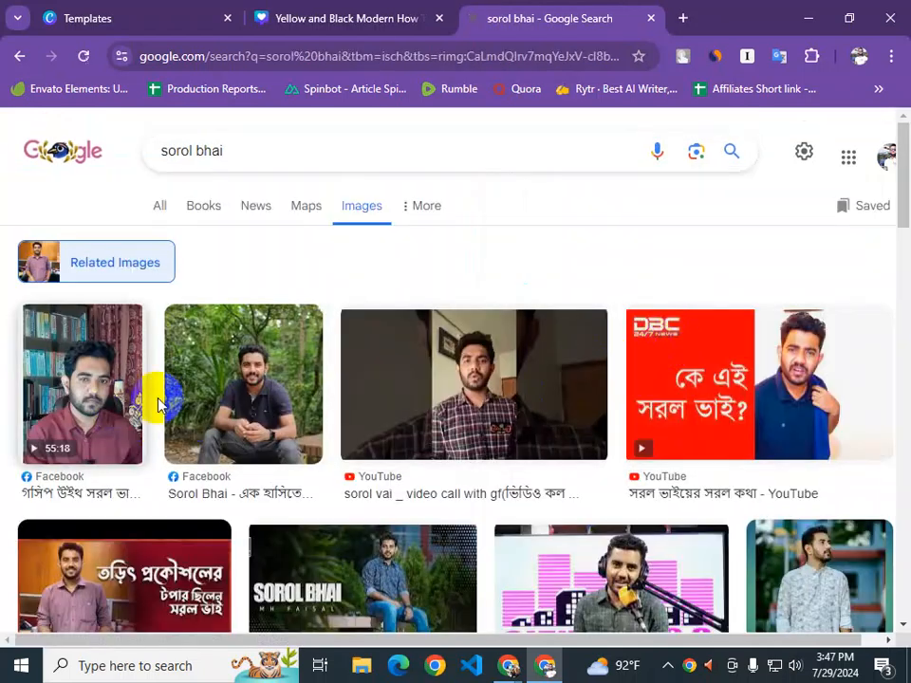
Examine the related images of the purple-shirt portrait for a photo suitable for the thumbnail
{"action": "scroll", "coordinate": [400, 399], "scroll_direction": "down", "scroll_amount": 3}
{"action": "scroll", "coordinate": [399, 408], "scroll_direction": "down", "scroll_amount": 3}
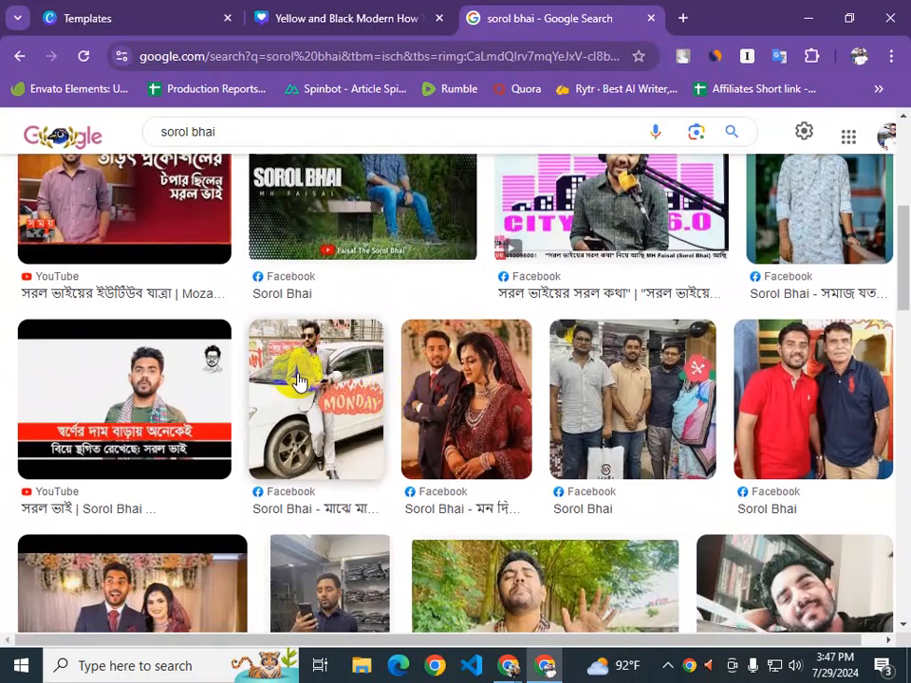
{"action": "scroll", "coordinate": [650, 432], "scroll_direction": "down", "scroll_amount": 3}
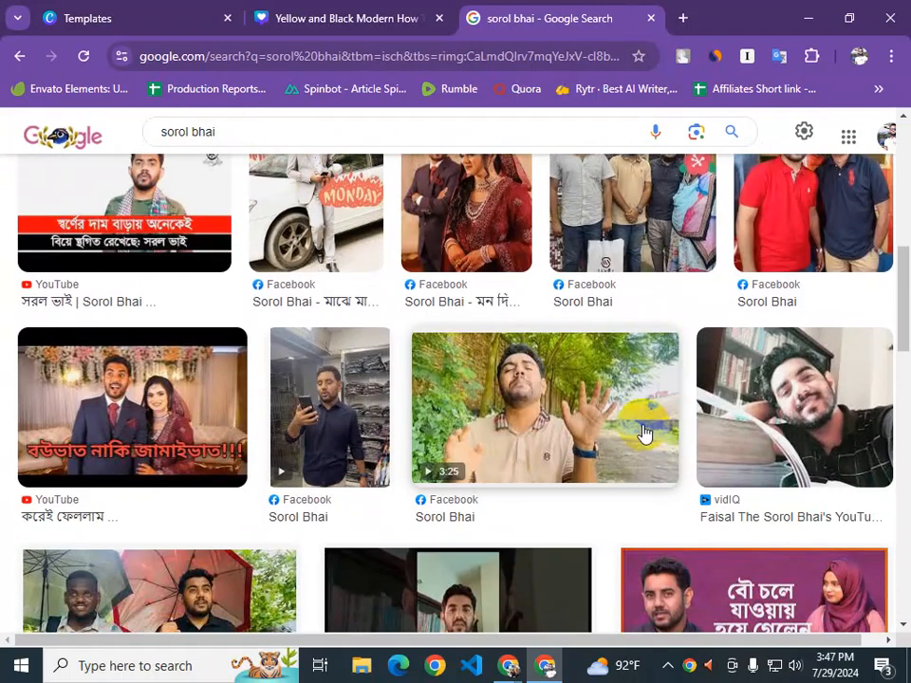
{"action": "scroll", "coordinate": [484, 424], "scroll_direction": "down", "scroll_amount": 3}
{"action": "scroll", "coordinate": [483, 422], "scroll_direction": "down", "scroll_amount": 5}
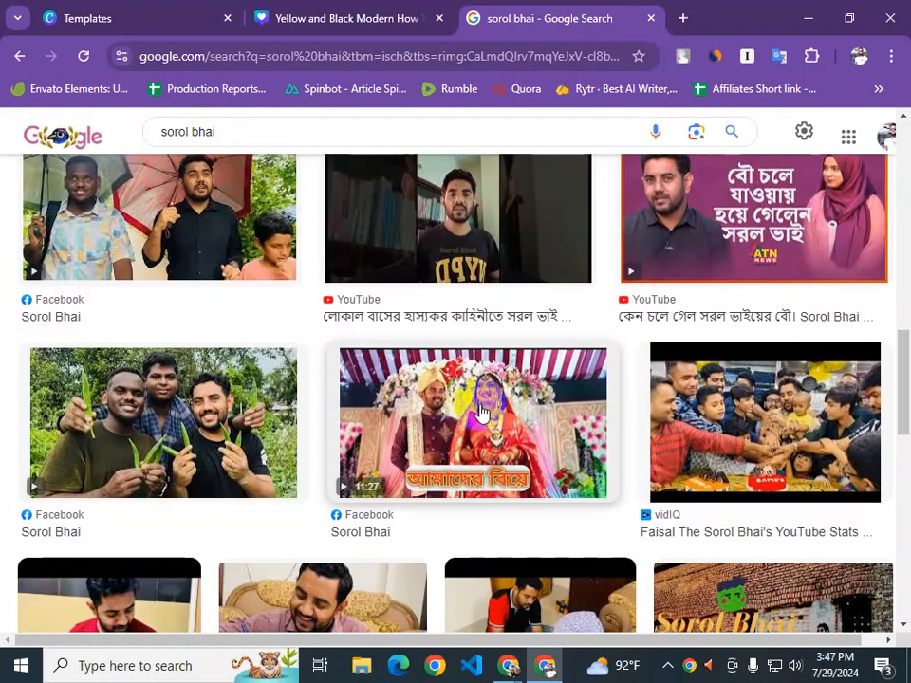
{"action": "scroll", "coordinate": [481, 412], "scroll_direction": "down", "scroll_amount": 1}
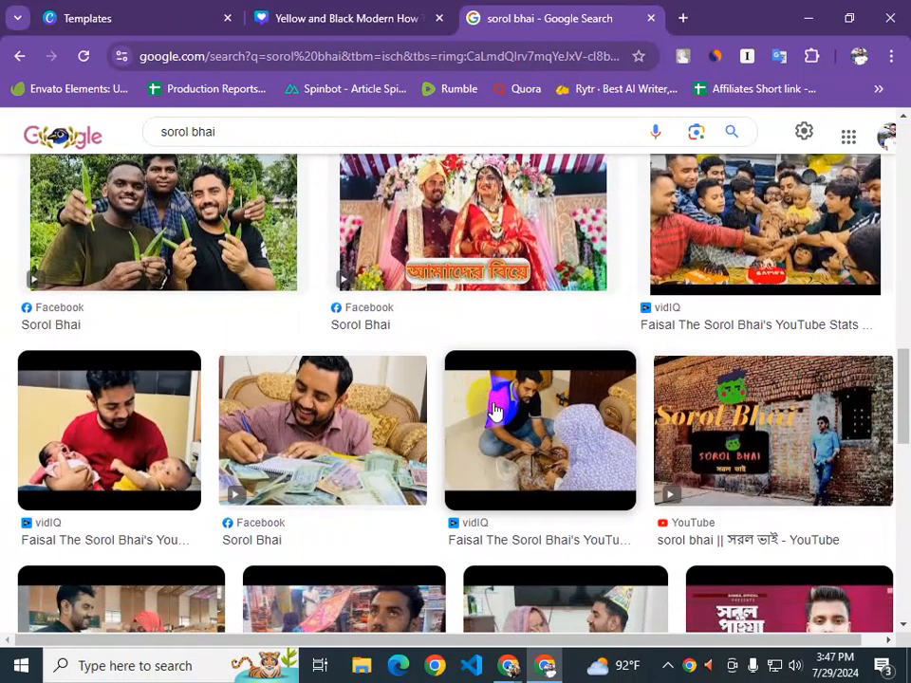
{"action": "scroll", "coordinate": [479, 403], "scroll_direction": "down", "scroll_amount": 9}
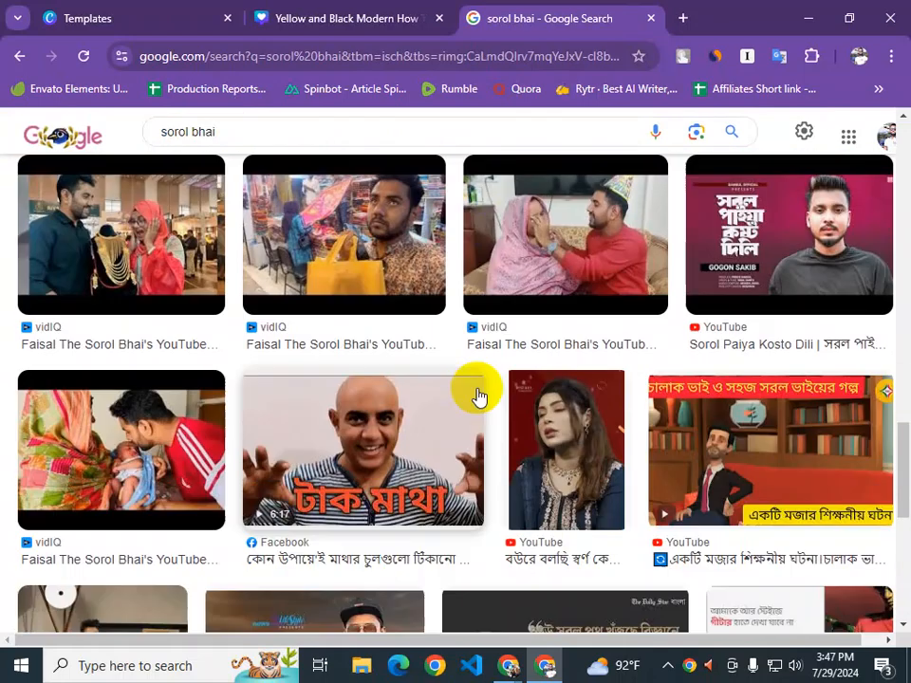
{"action": "scroll", "coordinate": [421, 391], "scroll_direction": "down", "scroll_amount": 4}
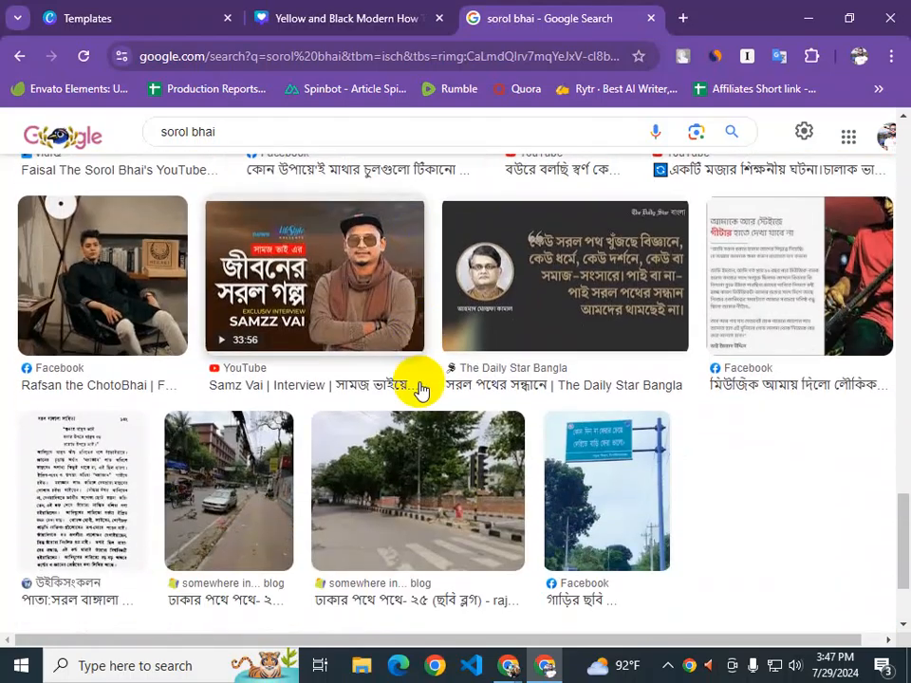
{"action": "scroll", "coordinate": [819, 482], "scroll_direction": "up", "scroll_amount": 8}
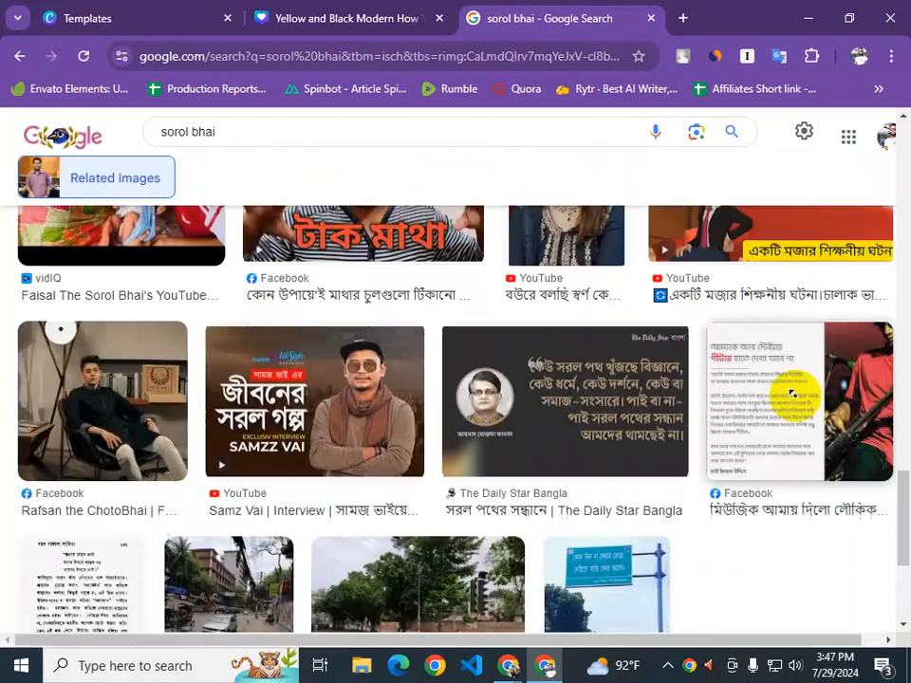
{"action": "scroll", "coordinate": [793, 452], "scroll_direction": "up", "scroll_amount": 10}
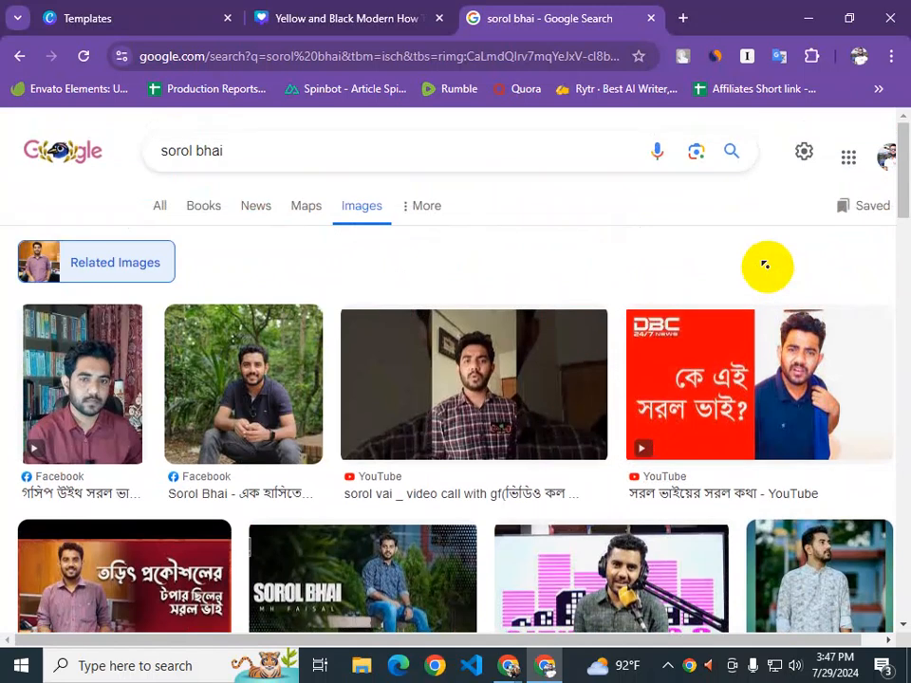
Check the thumbnail design in Canva and return to the related images on Google
{"action": "left_click", "coordinate": [401, 10]}
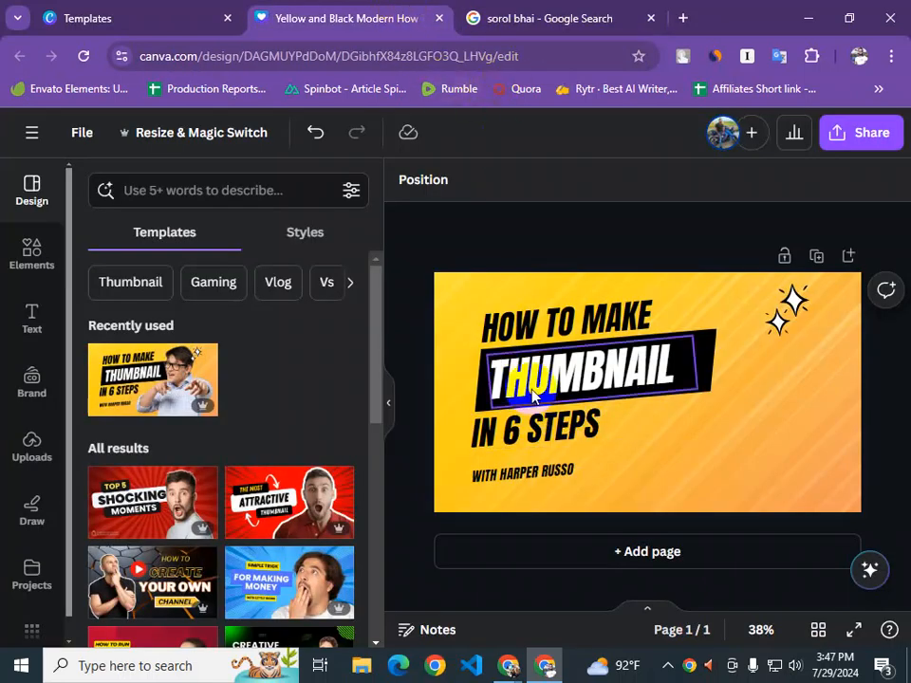
{"action": "left_click", "coordinate": [533, 9]}
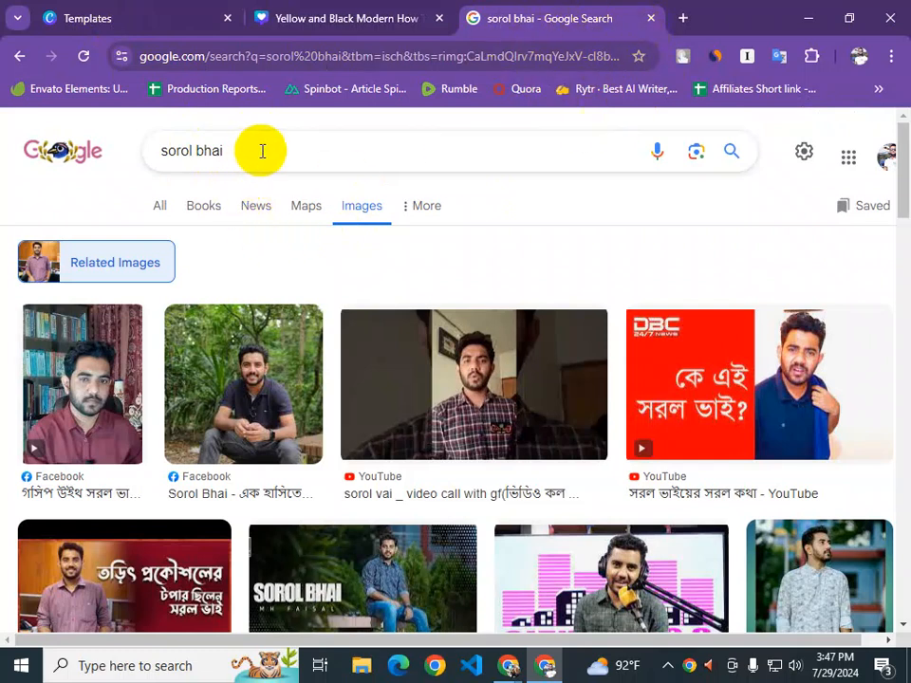
{"action": "left_click", "coordinate": [417, 16]}
{"action": "left_click", "coordinate": [517, 18]}
Preview the patterned-shirt and purple-shirt photos among the related images, open the latter's source page and close it again
{"action": "scroll", "coordinate": [270, 275], "scroll_direction": "down", "scroll_amount": 2}
{"action": "scroll", "coordinate": [270, 275], "scroll_direction": "down", "scroll_amount": 2}
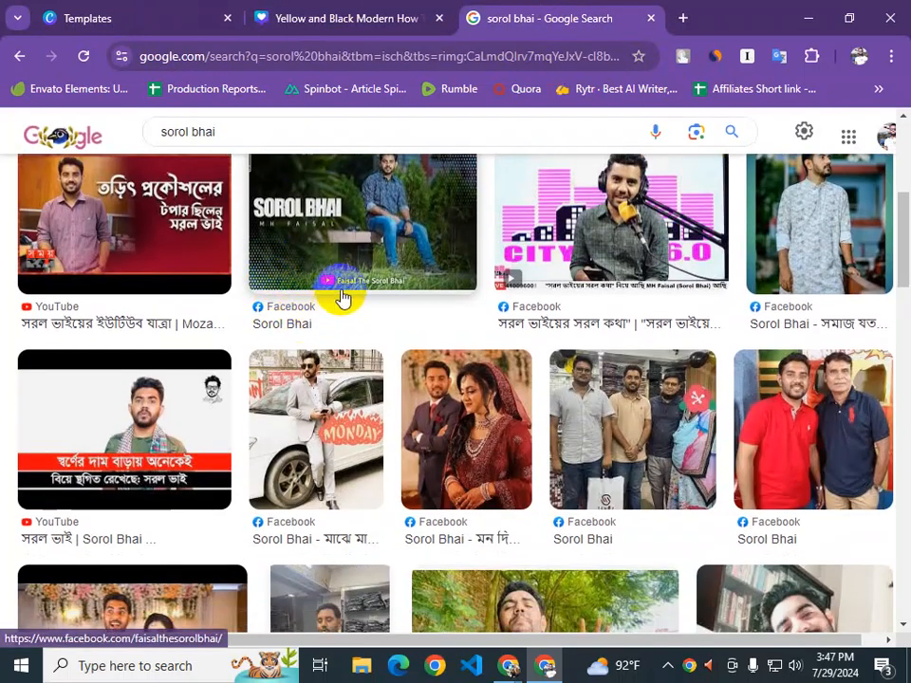
{"action": "scroll", "coordinate": [338, 301], "scroll_direction": "up", "scroll_amount": 1}
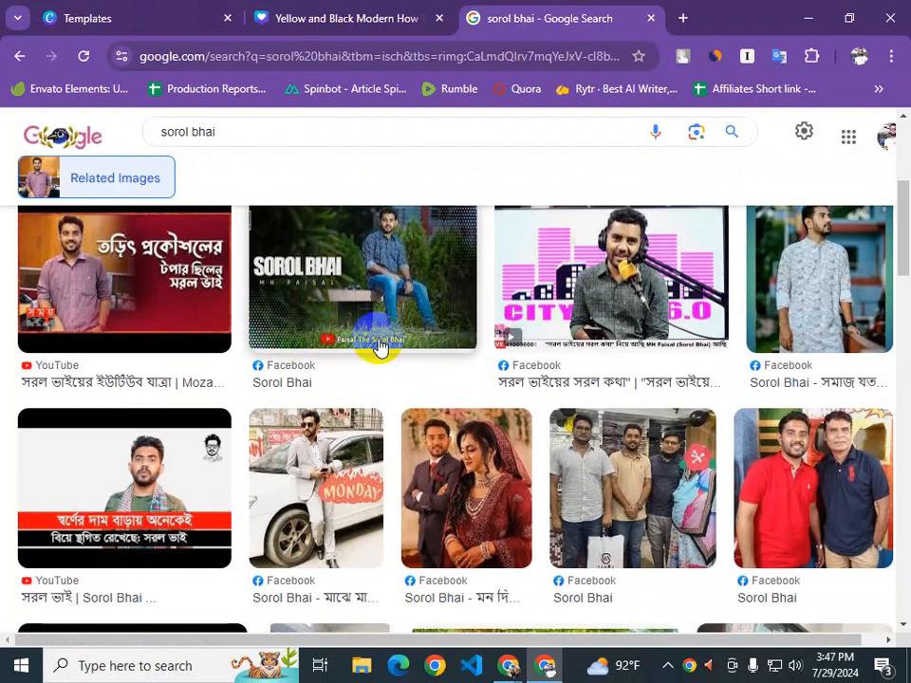
{"action": "left_click", "coordinate": [863, 303]}
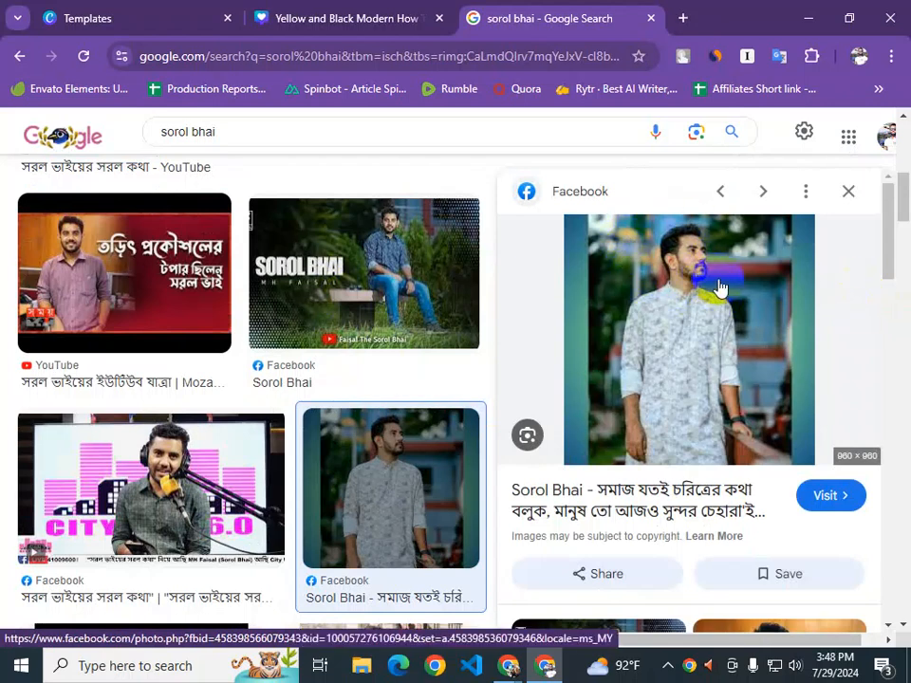
{"action": "scroll", "coordinate": [712, 342], "scroll_direction": "down", "scroll_amount": 2}
{"action": "scroll", "coordinate": [721, 399], "scroll_direction": "down", "scroll_amount": 2}
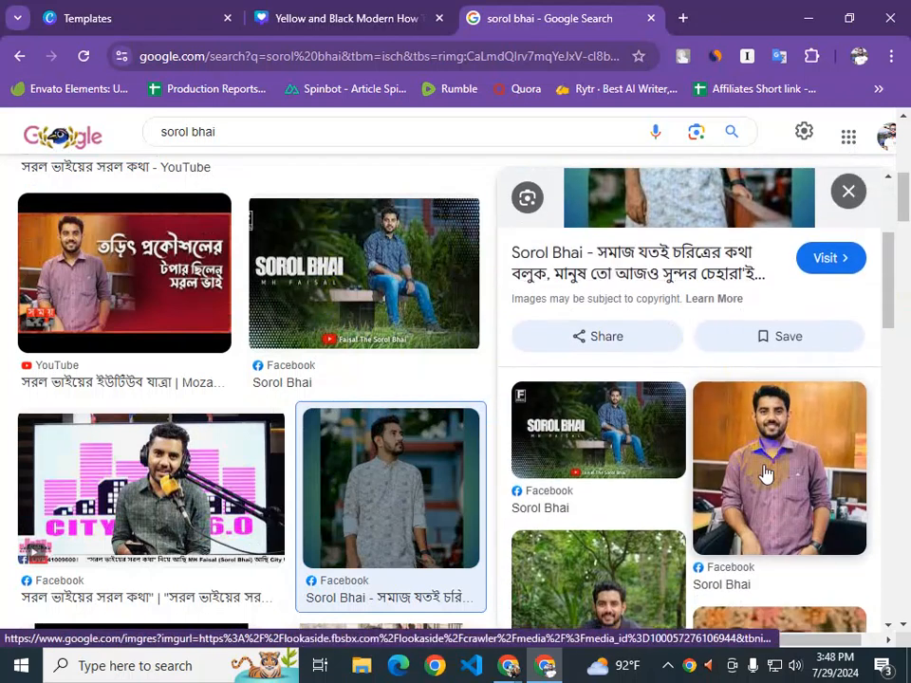
{"action": "left_click", "coordinate": [764, 473]}
{"action": "left_click", "coordinate": [697, 300]}
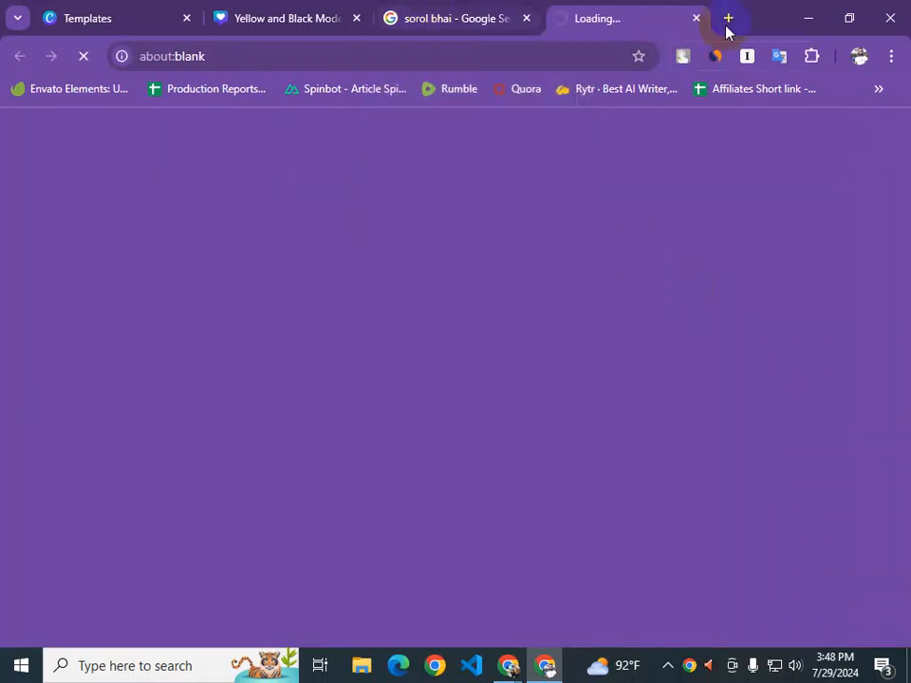
{"action": "left_click", "coordinate": [696, 18]}
{"action": "scroll", "coordinate": [285, 285], "scroll_direction": "up", "scroll_amount": 5}
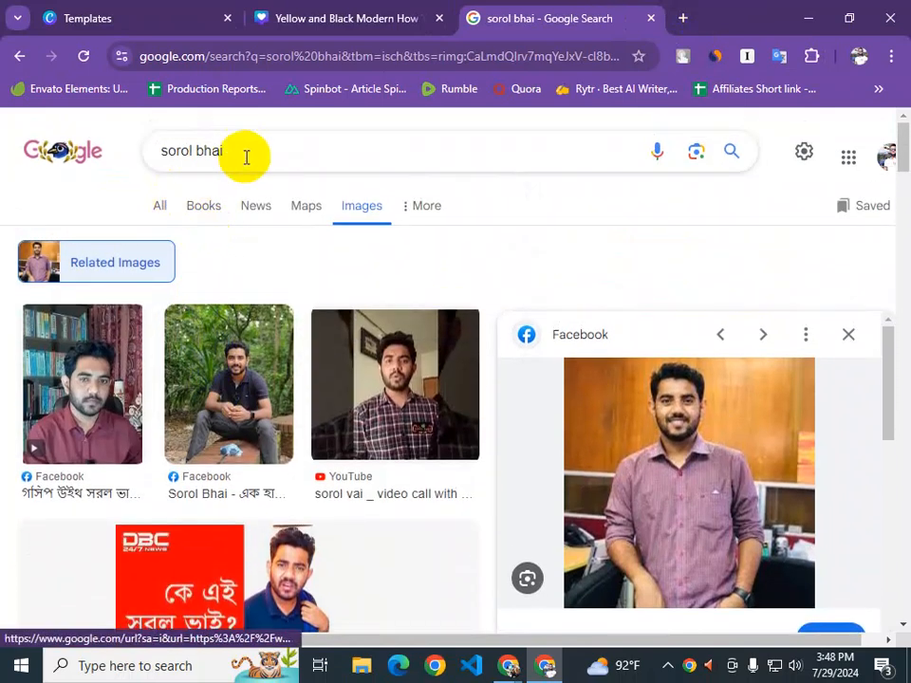
Replace the "sorol bhai" query with a Google Images search for "hrittik roshan"
{"action": "left_click_drag", "start_coordinate": [241, 153], "coordinate": [123, 156]}
{"action": "key", "text": "BackSpace"}
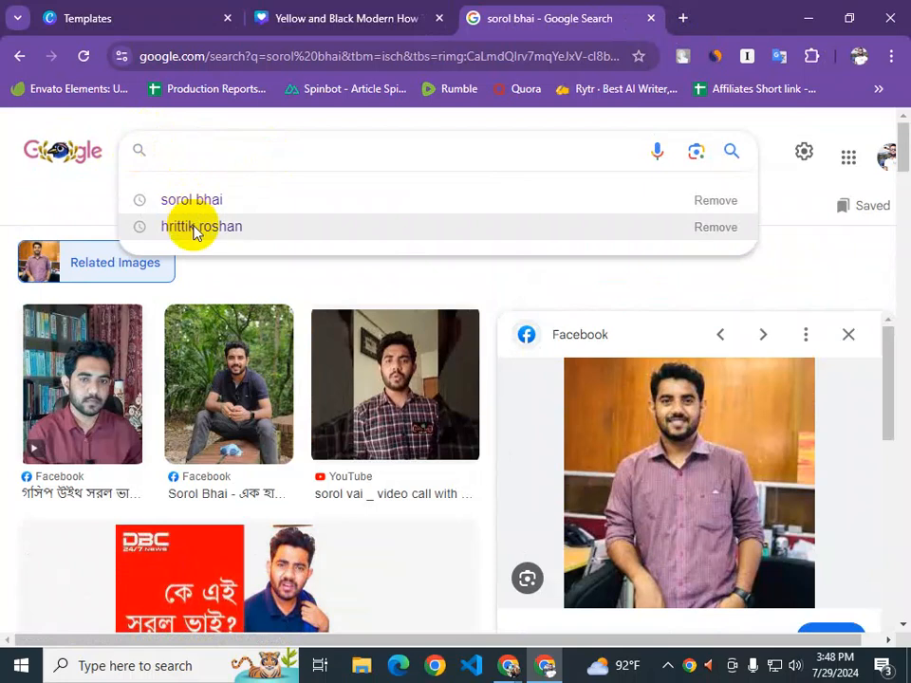
{"action": "left_click", "coordinate": [106, 187]}
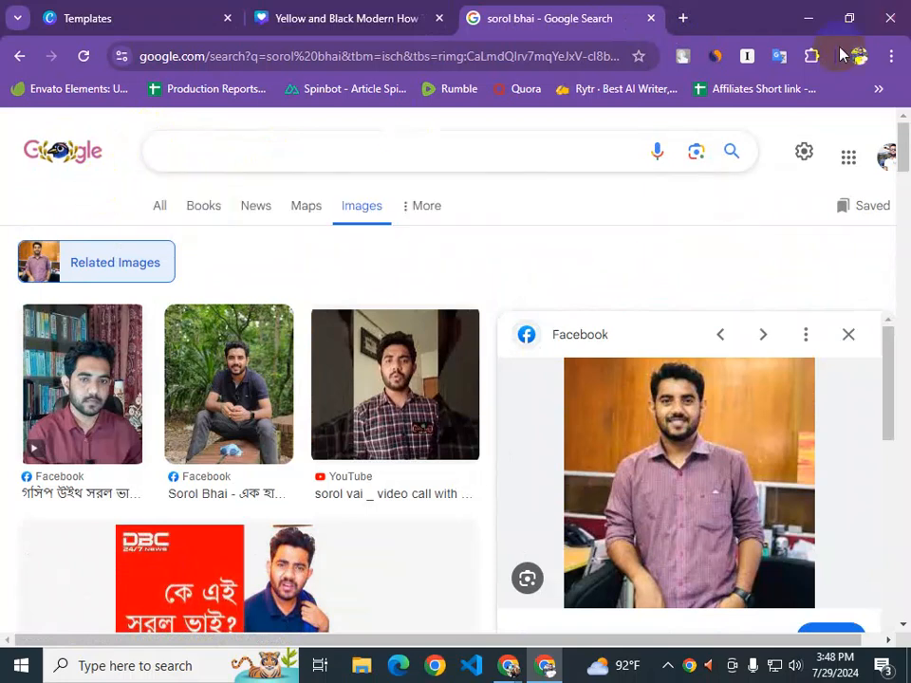
{"action": "left_click", "coordinate": [807, 17]}
{"action": "left_click", "coordinate": [807, 17]}
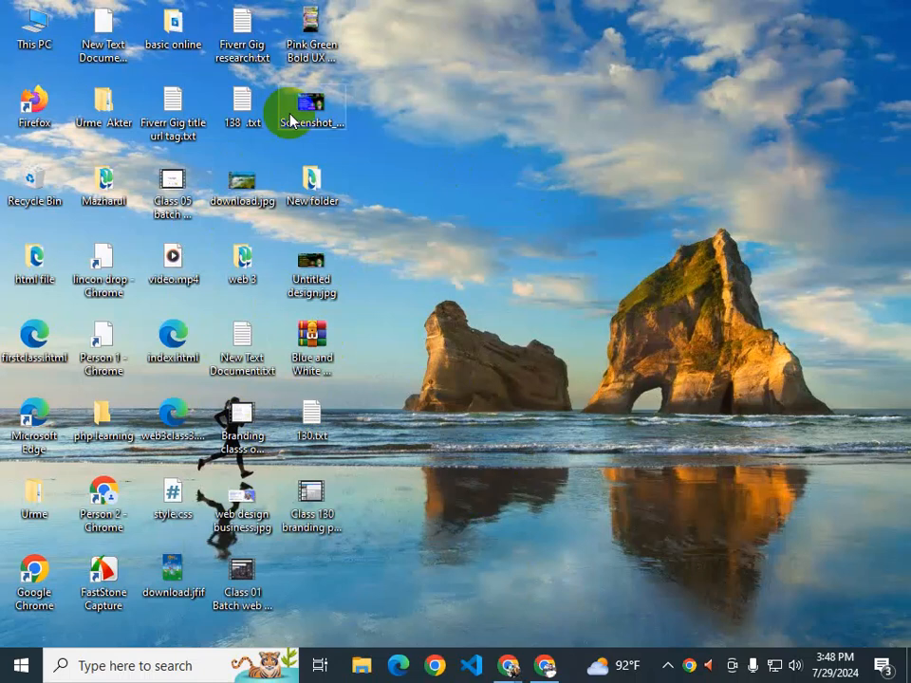
{"action": "left_click", "coordinate": [542, 665]}
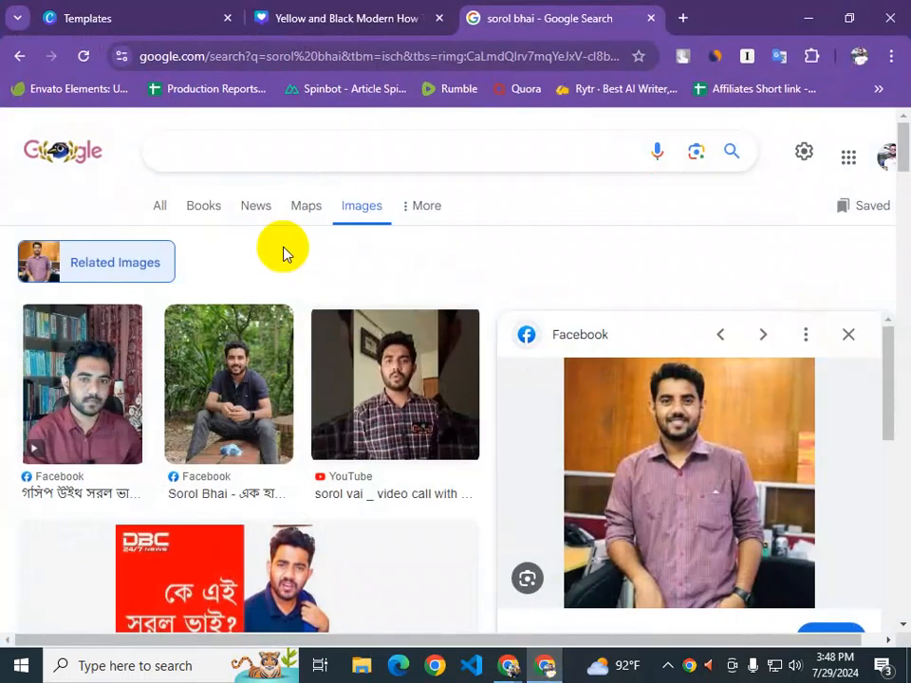
{"action": "left_click", "coordinate": [342, 152]}
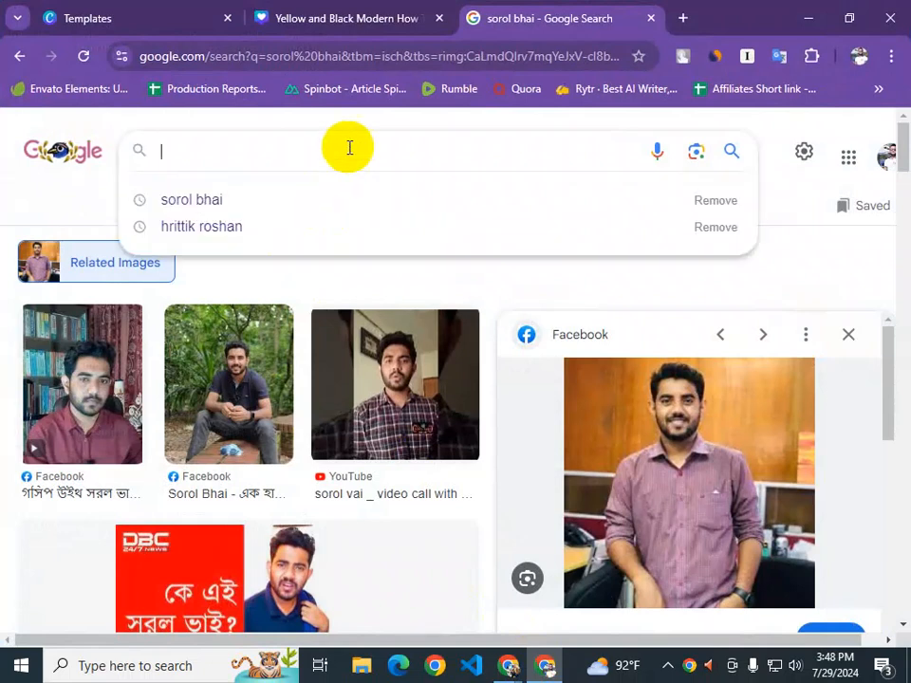
{"action": "left_click", "coordinate": [287, 226]}
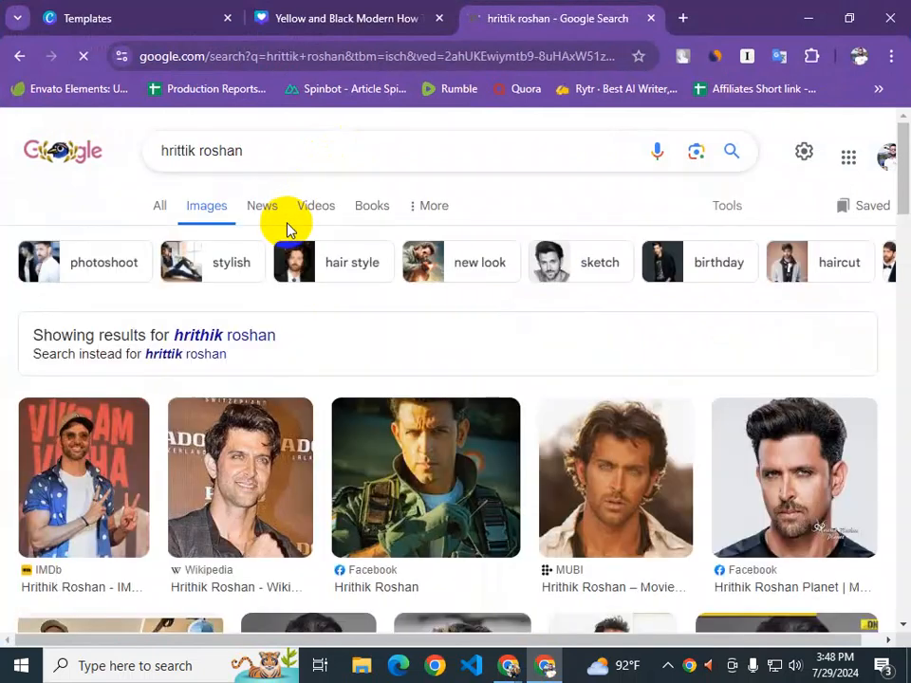
Examine the "hrittik roshan" image results and preview the Wikipedia photo of him in a camouflage jacket with its related images
{"action": "left_click", "coordinate": [492, 510]}
{"action": "scroll", "coordinate": [624, 463], "scroll_direction": "down", "scroll_amount": 3}
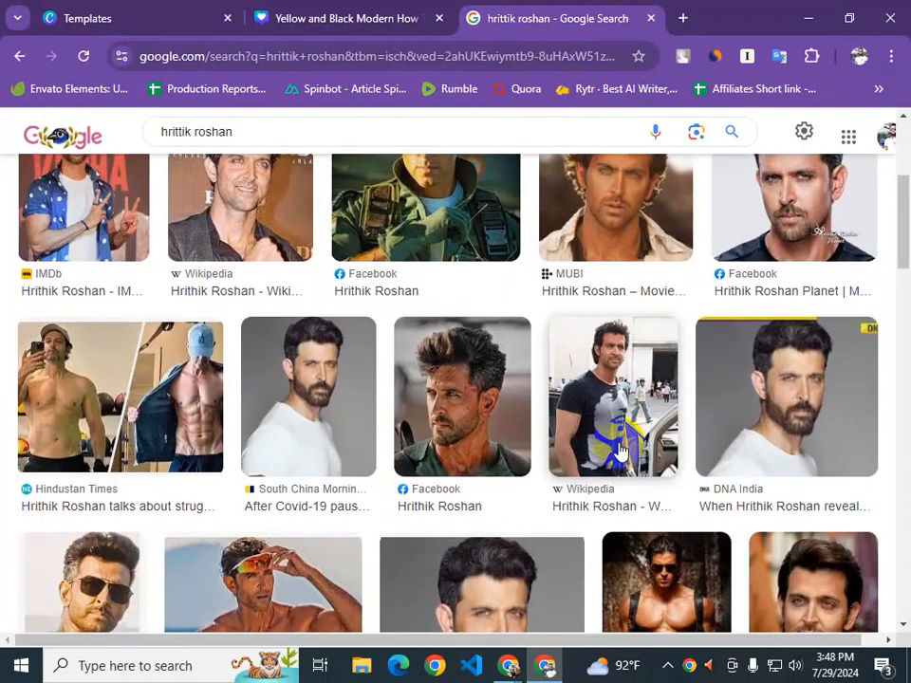
{"action": "scroll", "coordinate": [621, 453], "scroll_direction": "down", "scroll_amount": 2}
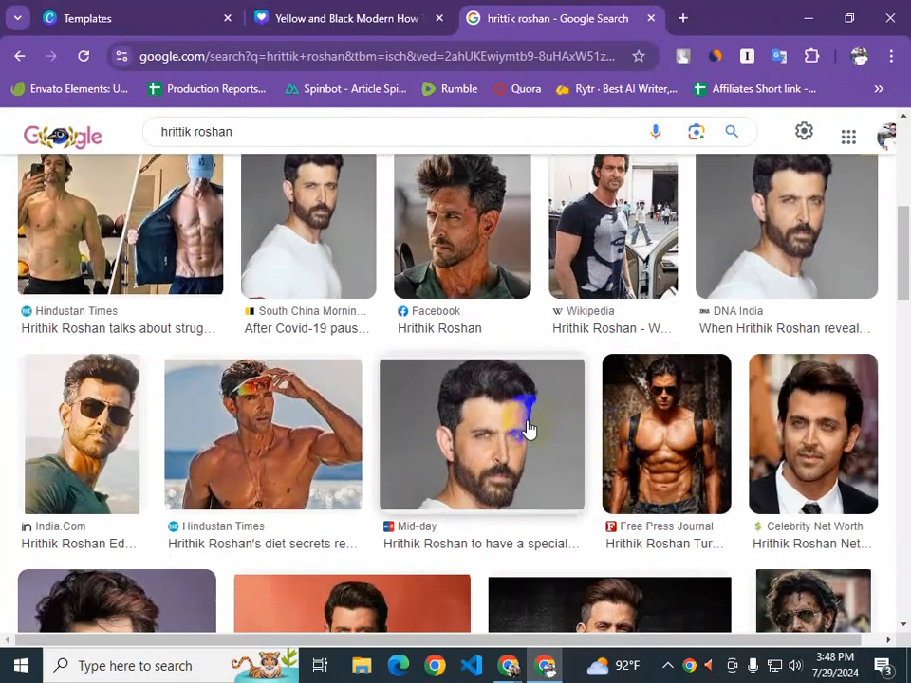
{"action": "scroll", "coordinate": [528, 429], "scroll_direction": "down", "scroll_amount": 2}
{"action": "scroll", "coordinate": [529, 429], "scroll_direction": "down", "scroll_amount": 1}
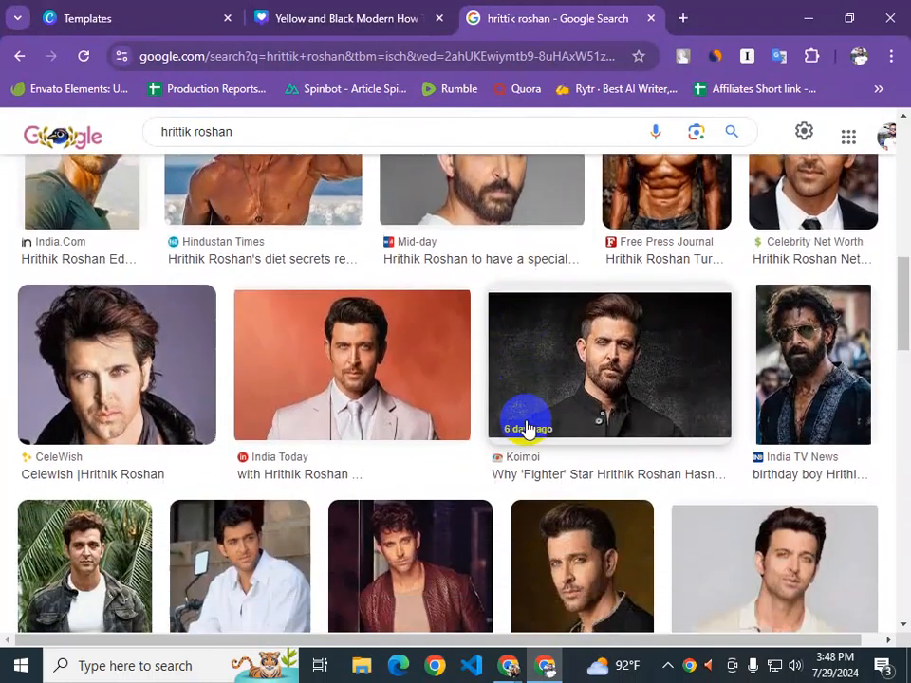
{"action": "scroll", "coordinate": [528, 427], "scroll_direction": "down", "scroll_amount": 2}
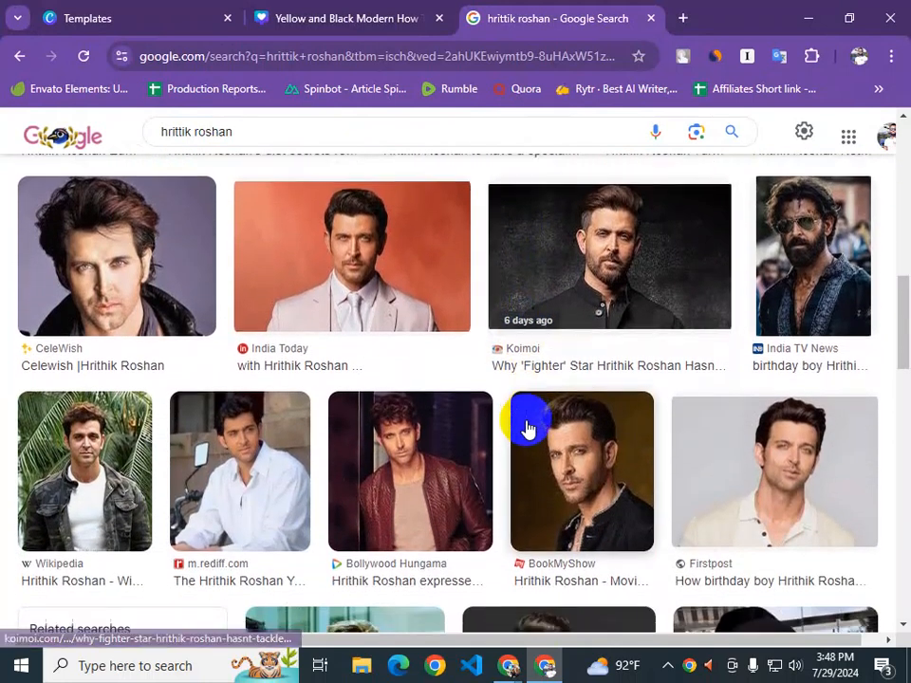
{"action": "left_click", "coordinate": [131, 522]}
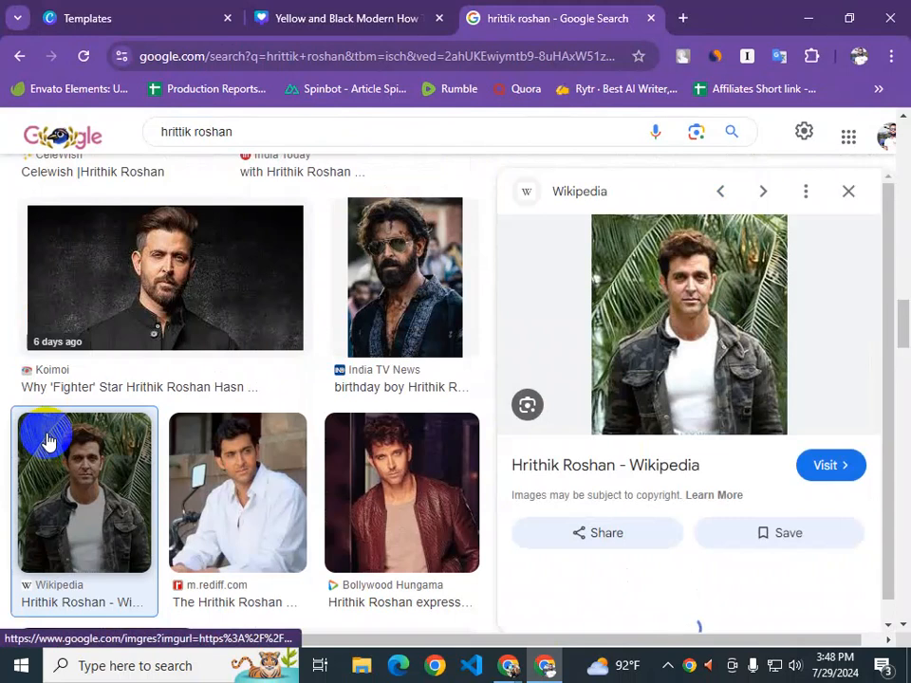
{"action": "scroll", "coordinate": [659, 467], "scroll_direction": "down", "scroll_amount": 2}
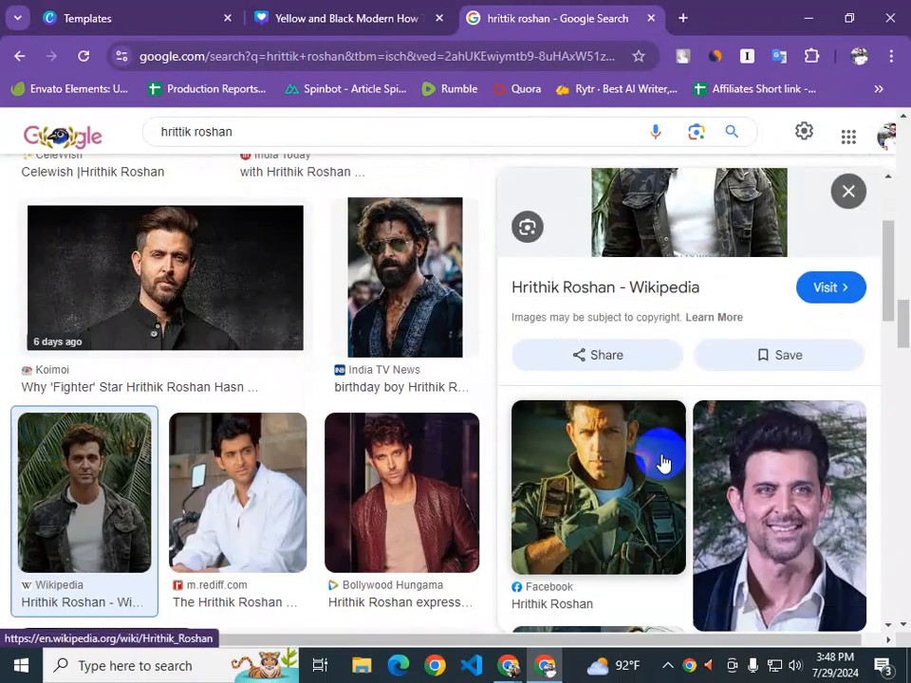
Refine the Google Images search to "hrittik roshan full hd jpeg picture"
{"action": "left_click", "coordinate": [263, 136]}
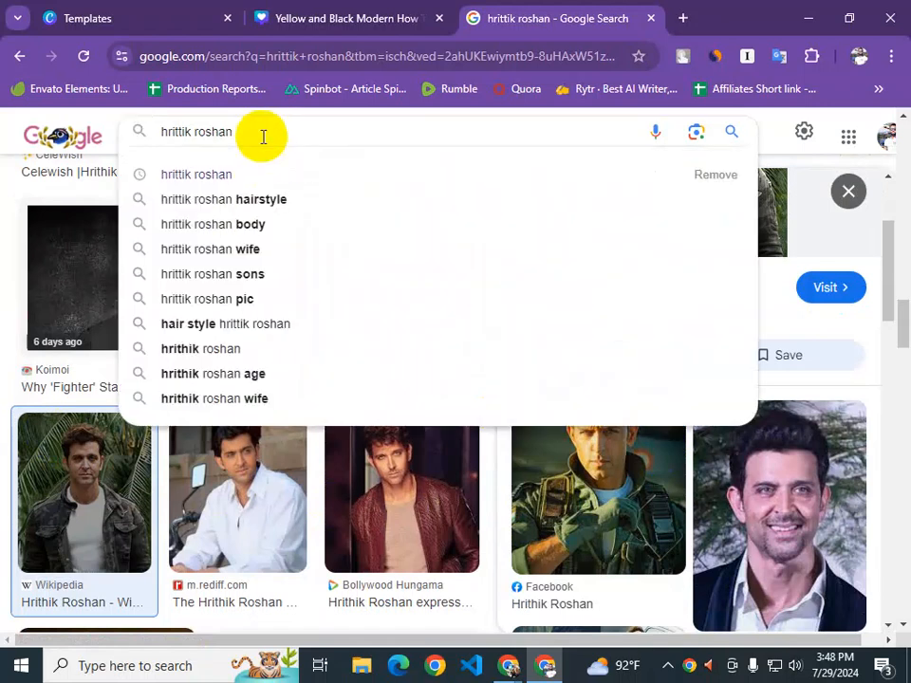
{"action": "type", "text": "full hd jpeg pict"}
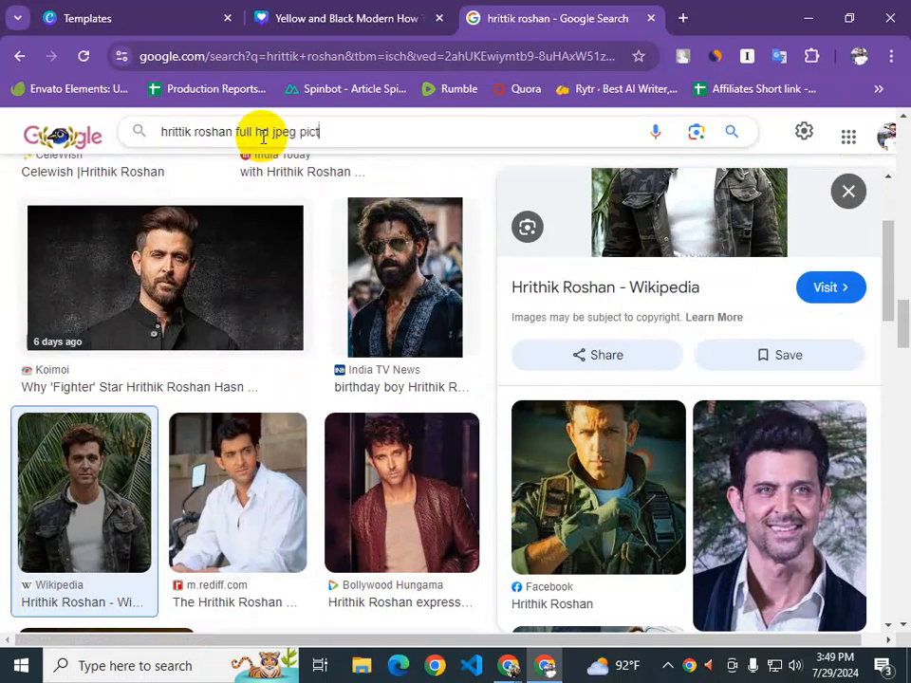
{"action": "type", "text": "ure"}
{"action": "key", "text": "Return"}
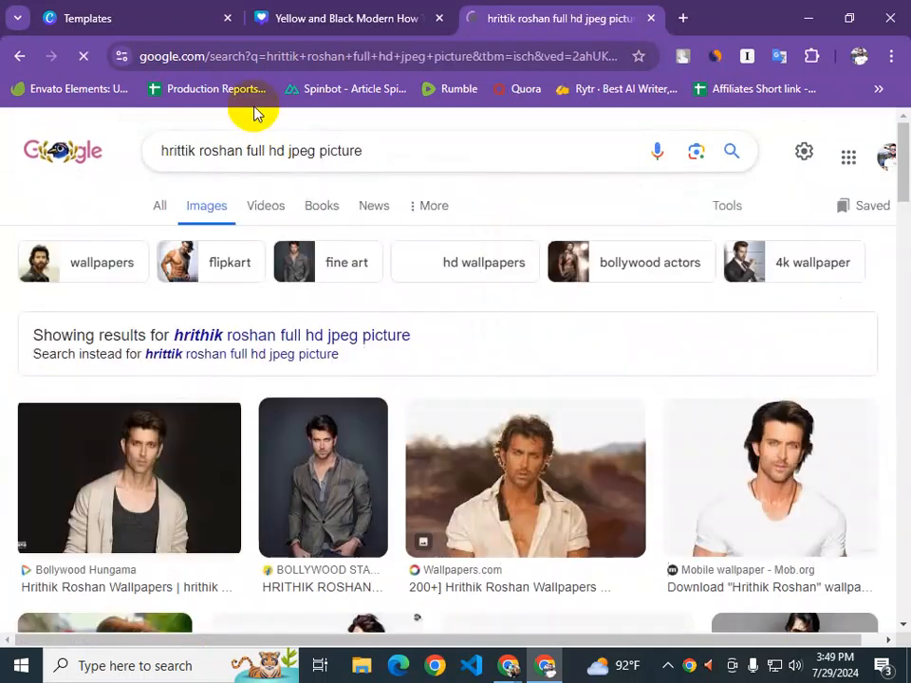
Examine the refined image results for a clear, high-quality photo of Hrithik Roshan that suits the thumbnail
{"action": "left_click", "coordinate": [159, 469]}
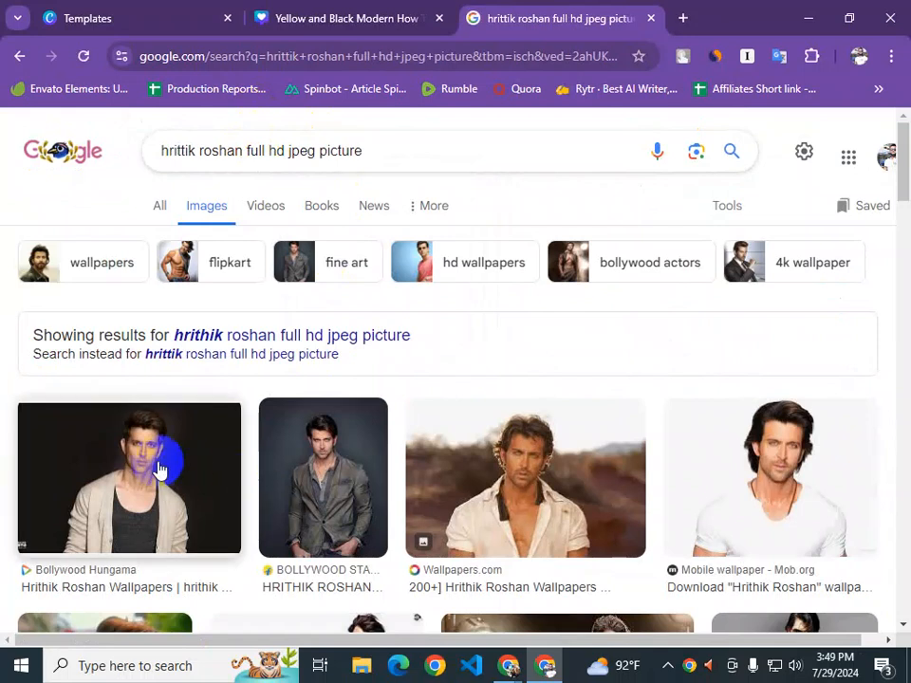
{"action": "scroll", "coordinate": [159, 461], "scroll_direction": "down", "scroll_amount": 3}
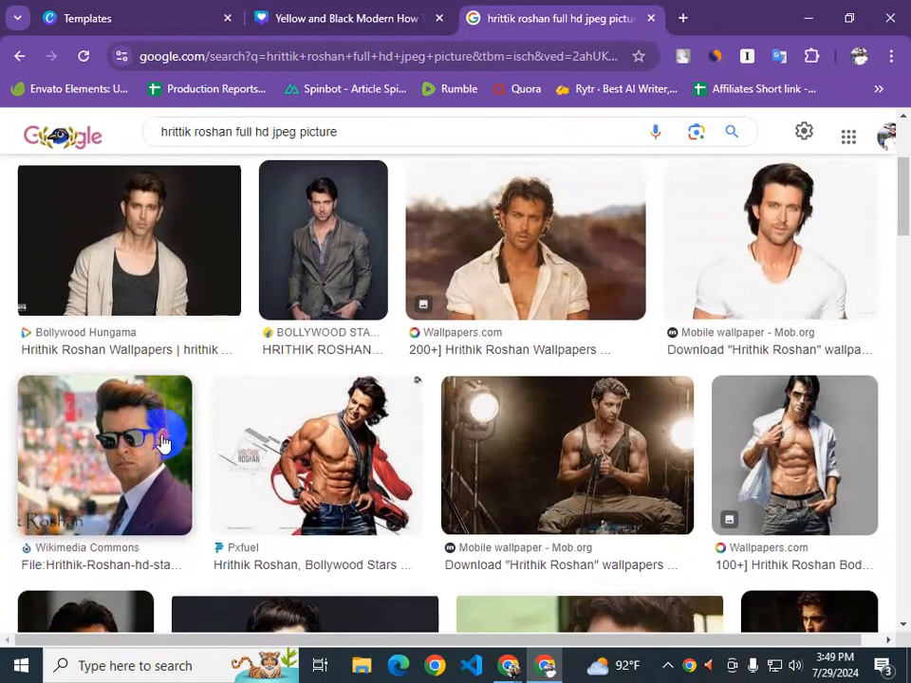
{"action": "scroll", "coordinate": [564, 414], "scroll_direction": "down", "scroll_amount": 1}
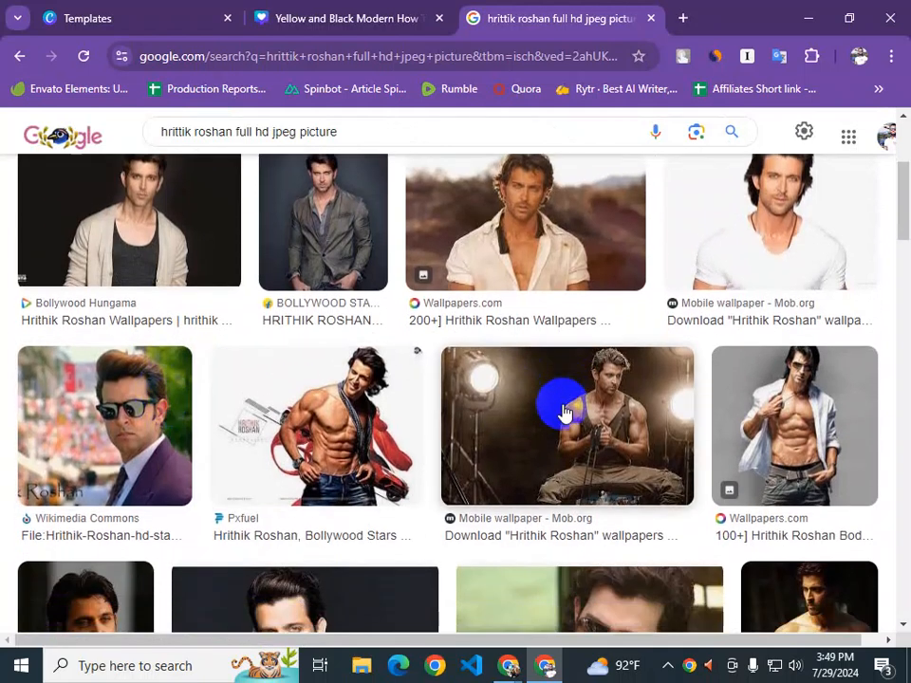
{"action": "scroll", "coordinate": [563, 409], "scroll_direction": "down", "scroll_amount": 2}
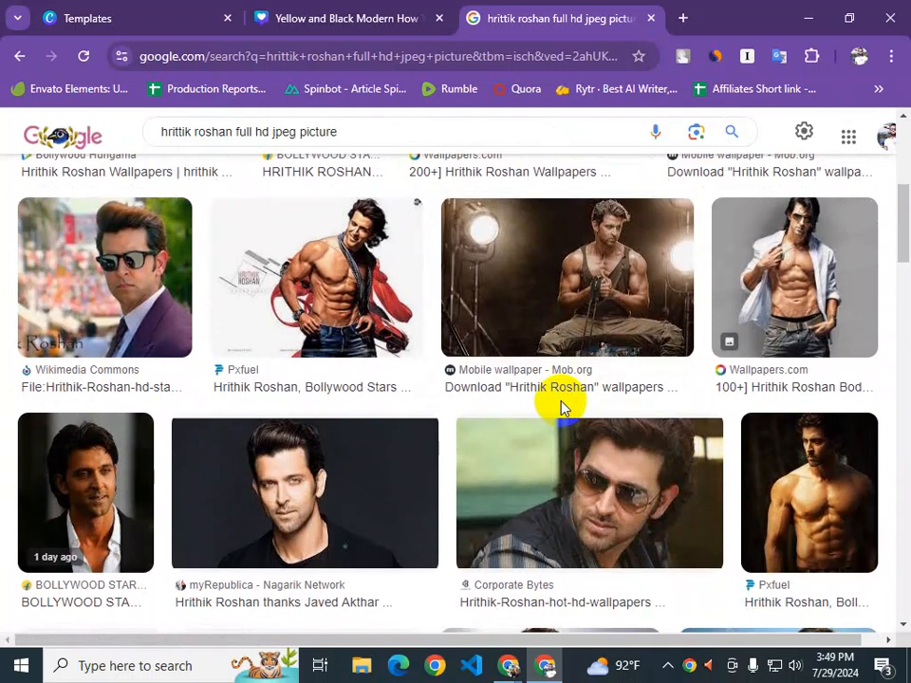
{"action": "scroll", "coordinate": [560, 406], "scroll_direction": "down", "scroll_amount": 3}
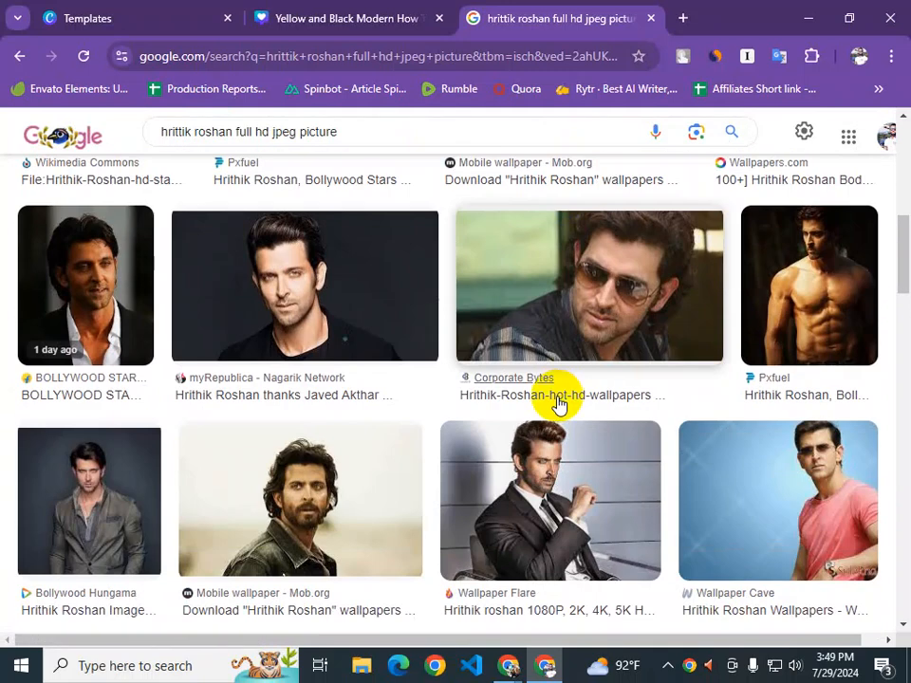
{"action": "scroll", "coordinate": [392, 408], "scroll_direction": "down", "scroll_amount": 1}
{"action": "scroll", "coordinate": [395, 408], "scroll_direction": "down", "scroll_amount": 1}
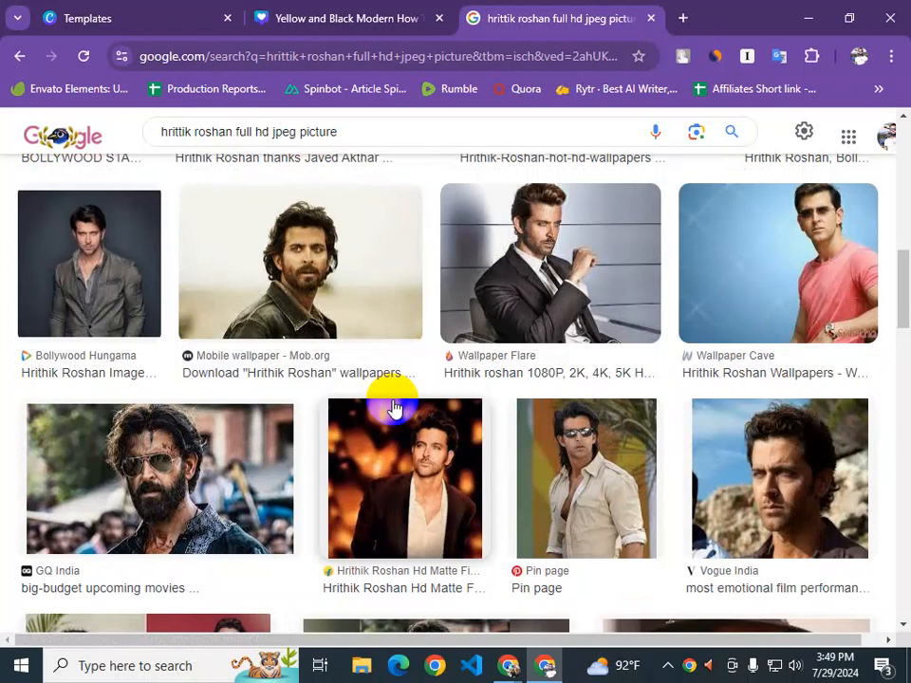
{"action": "scroll", "coordinate": [394, 407], "scroll_direction": "down", "scroll_amount": 1}
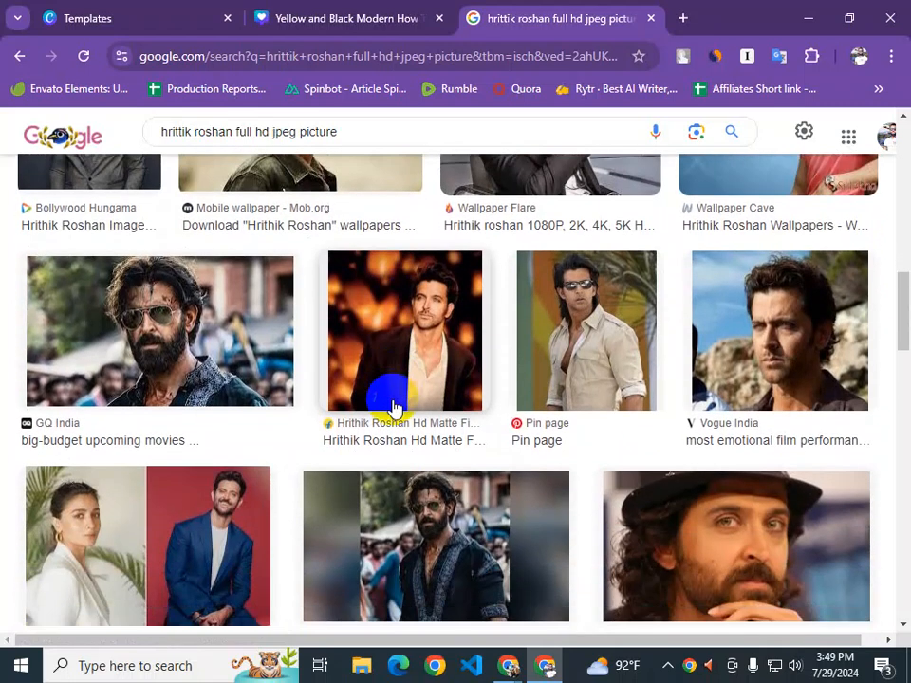
{"action": "scroll", "coordinate": [394, 408], "scroll_direction": "down", "scroll_amount": 2}
{"action": "scroll", "coordinate": [395, 406], "scroll_direction": "down", "scroll_amount": 2}
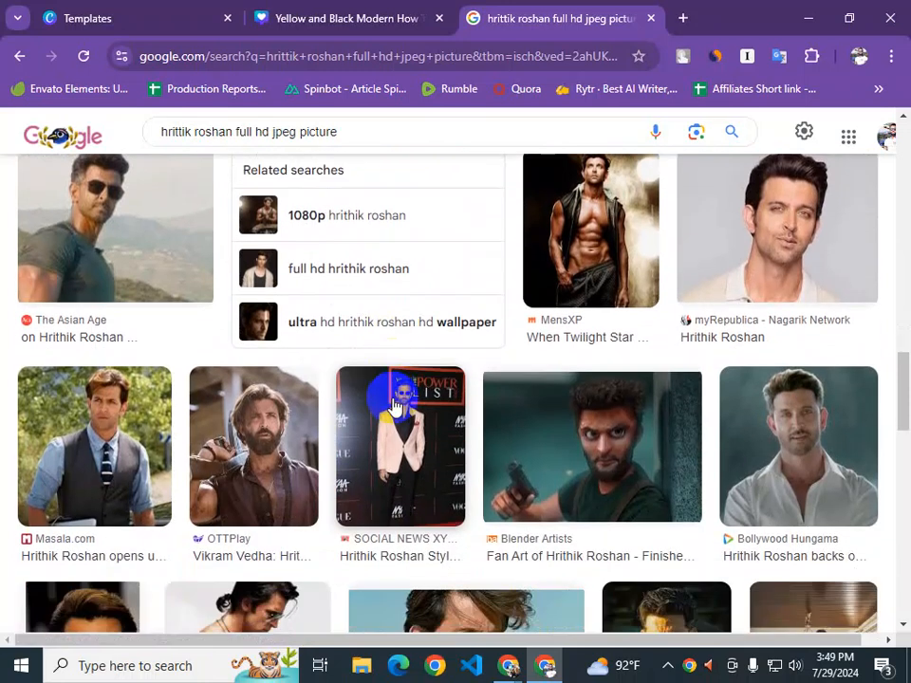
{"action": "scroll", "coordinate": [394, 406], "scroll_direction": "down", "scroll_amount": 1}
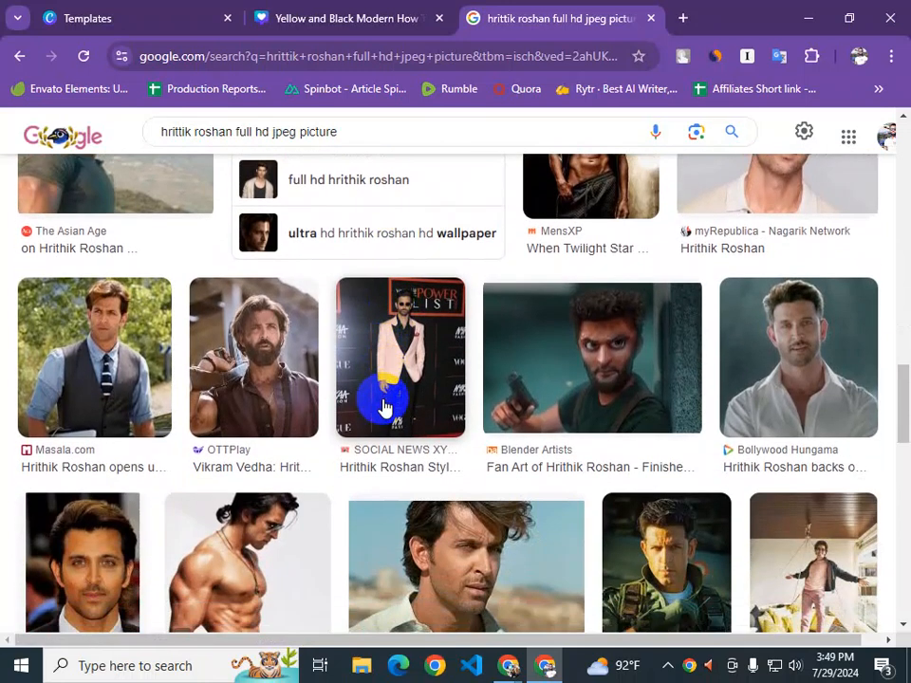
{"action": "scroll", "coordinate": [383, 406], "scroll_direction": "down", "scroll_amount": 3}
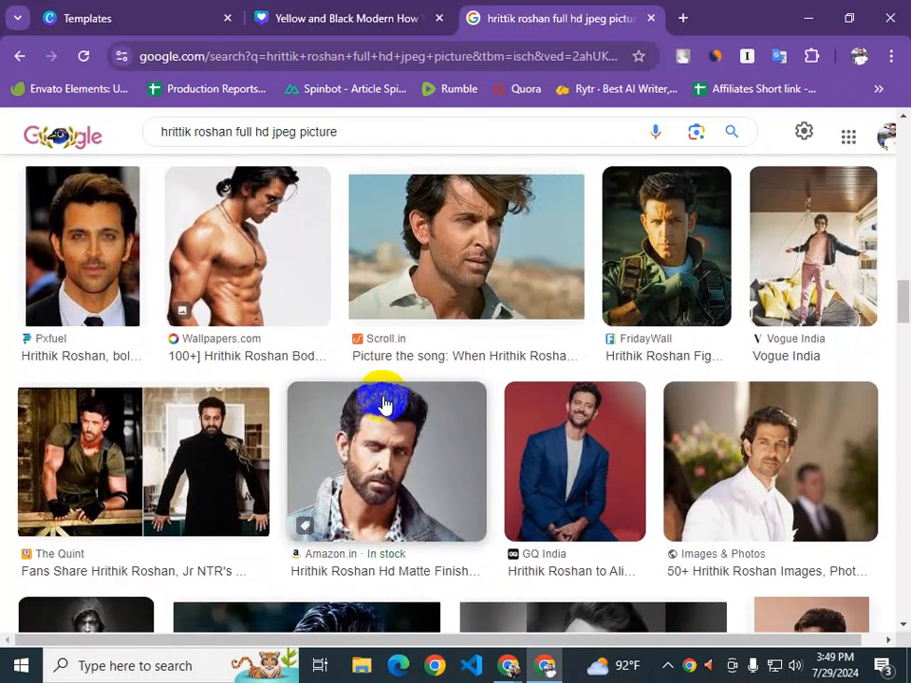
Preview the GQ India photo of the man in a blue suit on a red background and copy the image
{"action": "left_click", "coordinate": [545, 483]}
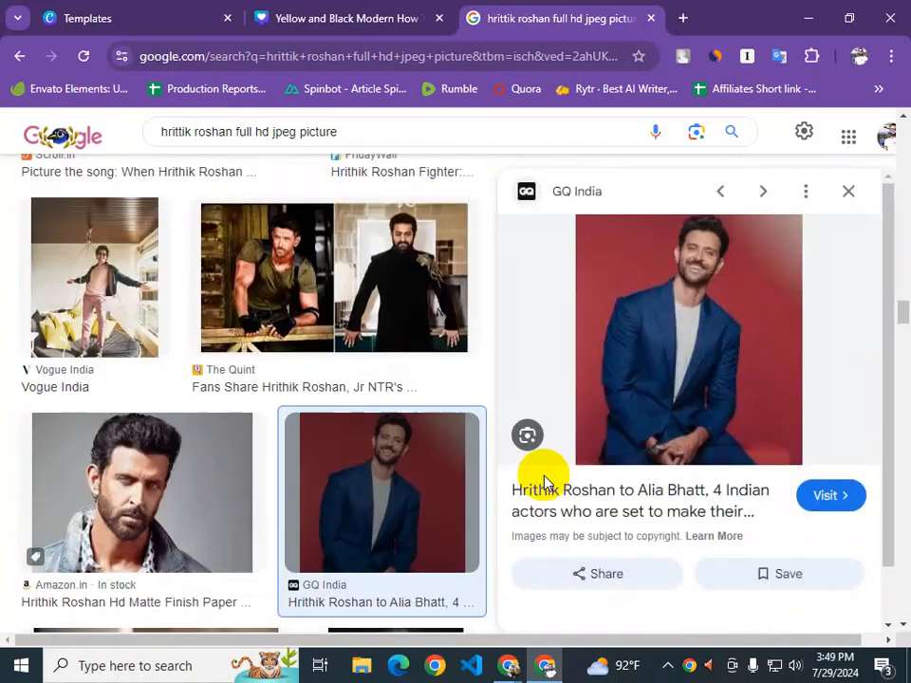
{"action": "right_click", "coordinate": [639, 342]}
{"action": "scroll", "coordinate": [693, 280], "scroll_direction": "up", "scroll_amount": 1}
{"action": "scroll", "coordinate": [719, 177], "scroll_direction": "down", "scroll_amount": 3}
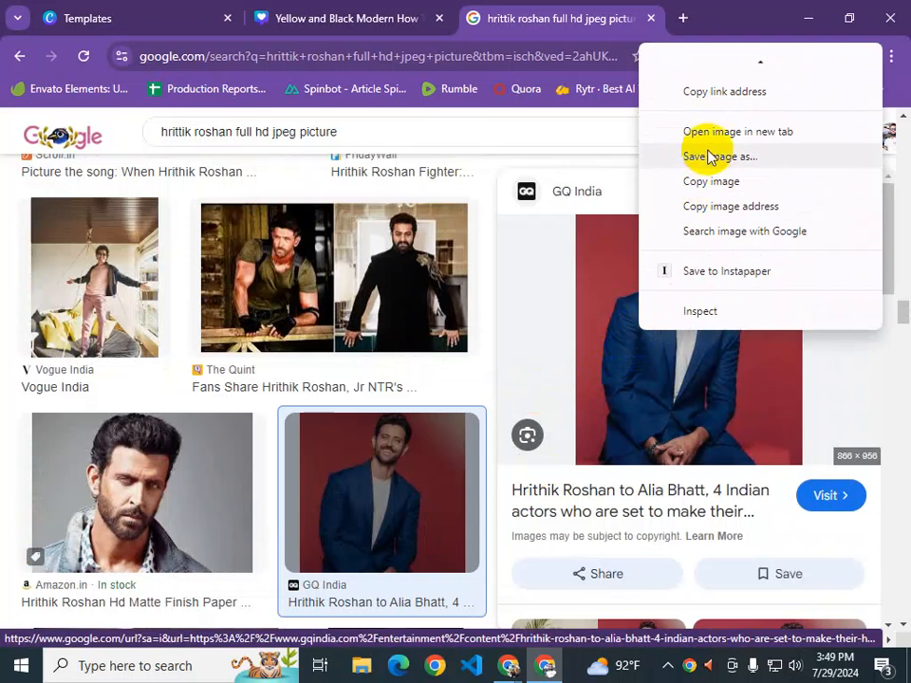
{"action": "left_click", "coordinate": [714, 182]}
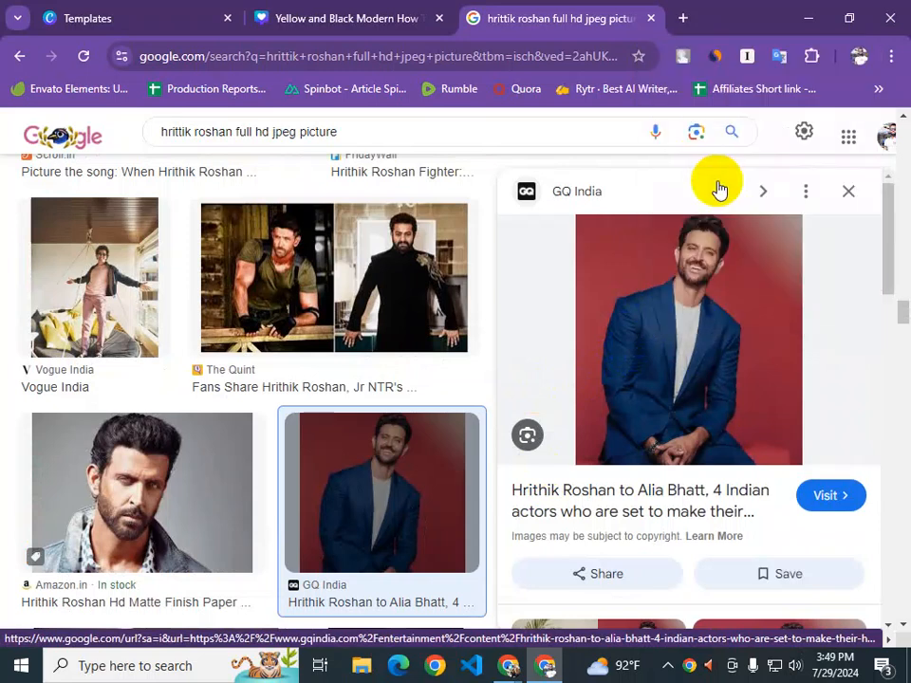
Switch to the Canva thumbnail design, paste the copied photo and move it to the lower right of the thumbnail
{"action": "left_click", "coordinate": [320, 10]}
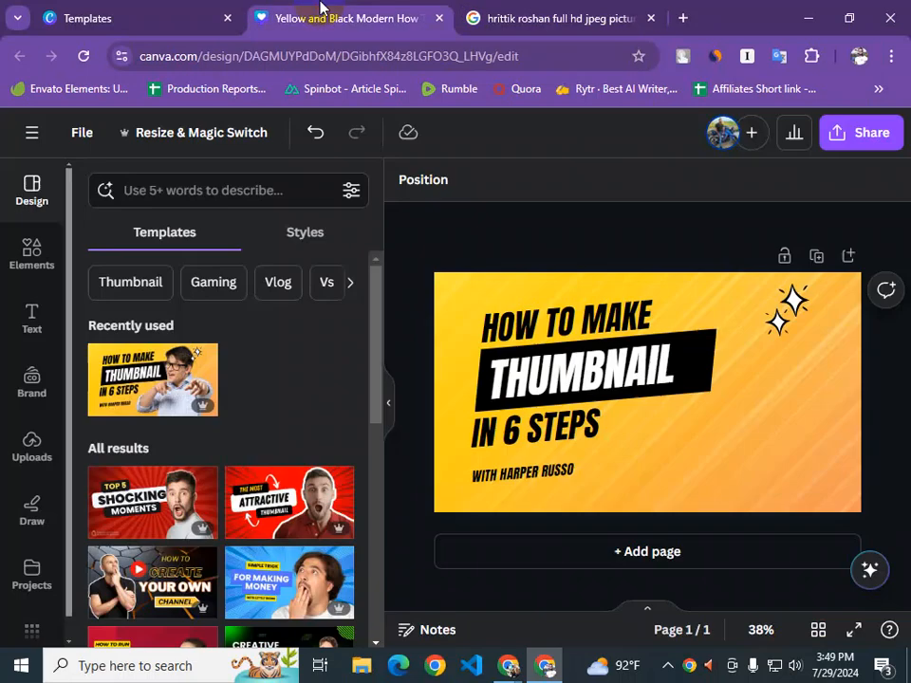
{"action": "left_click", "coordinate": [732, 414]}
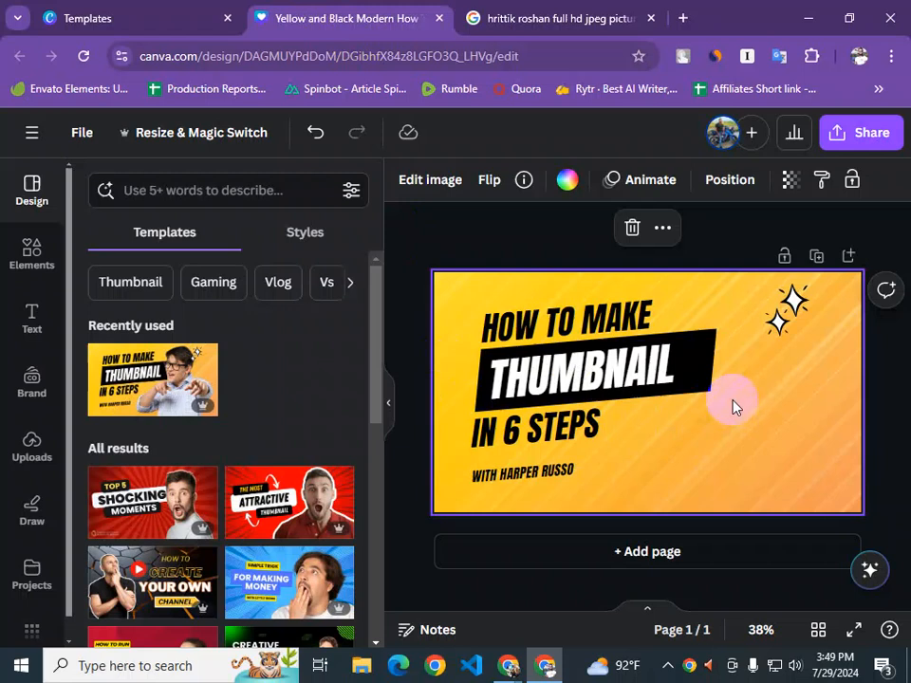
{"action": "key", "text": "ctrl+v"}
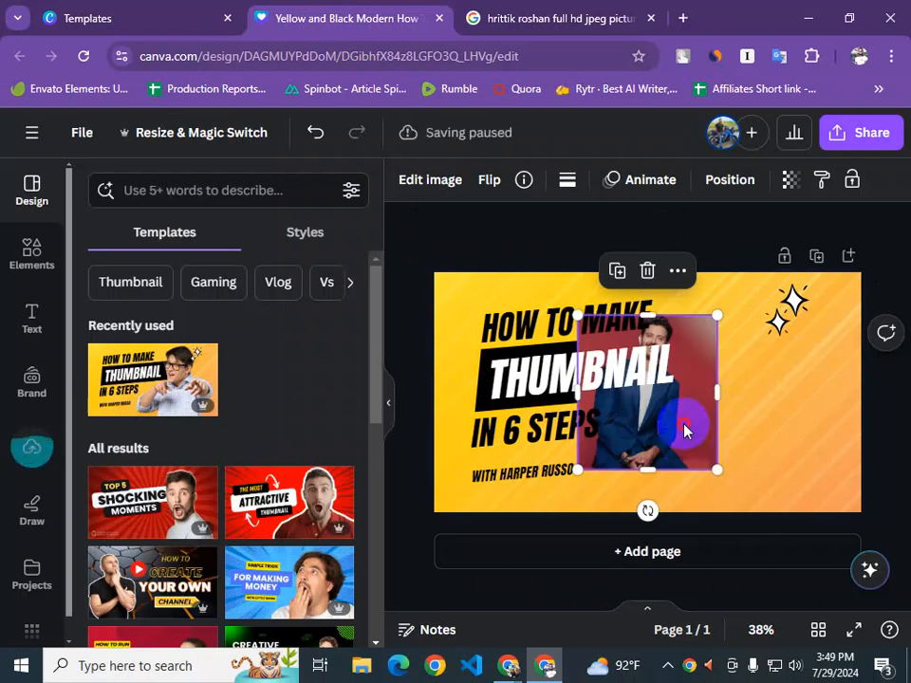
{"action": "left_click_drag", "start_coordinate": [687, 432], "coordinate": [818, 430]}
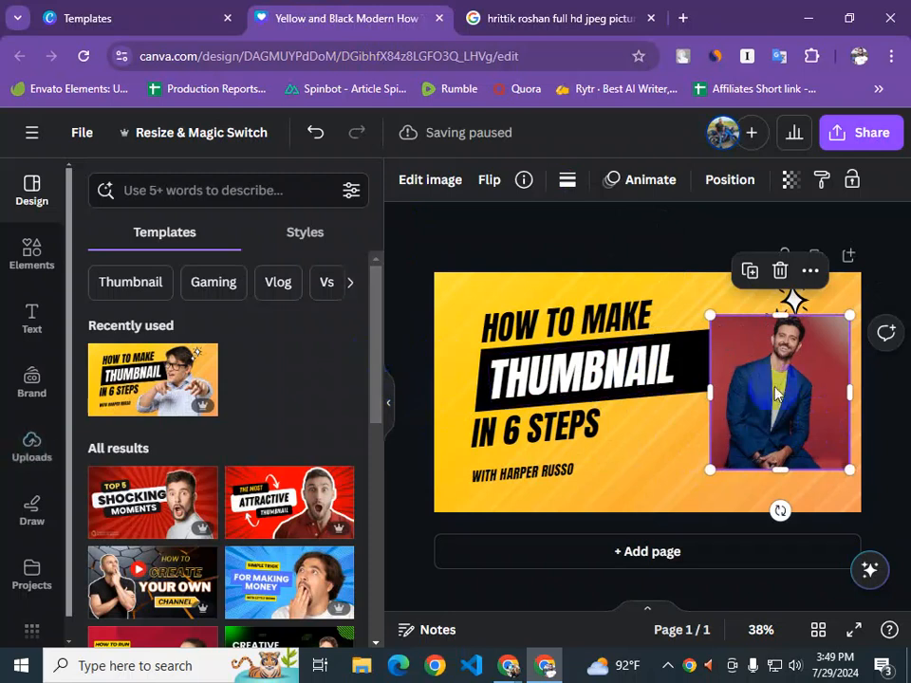
{"action": "left_click_drag", "start_coordinate": [722, 391], "coordinate": [724, 425]}
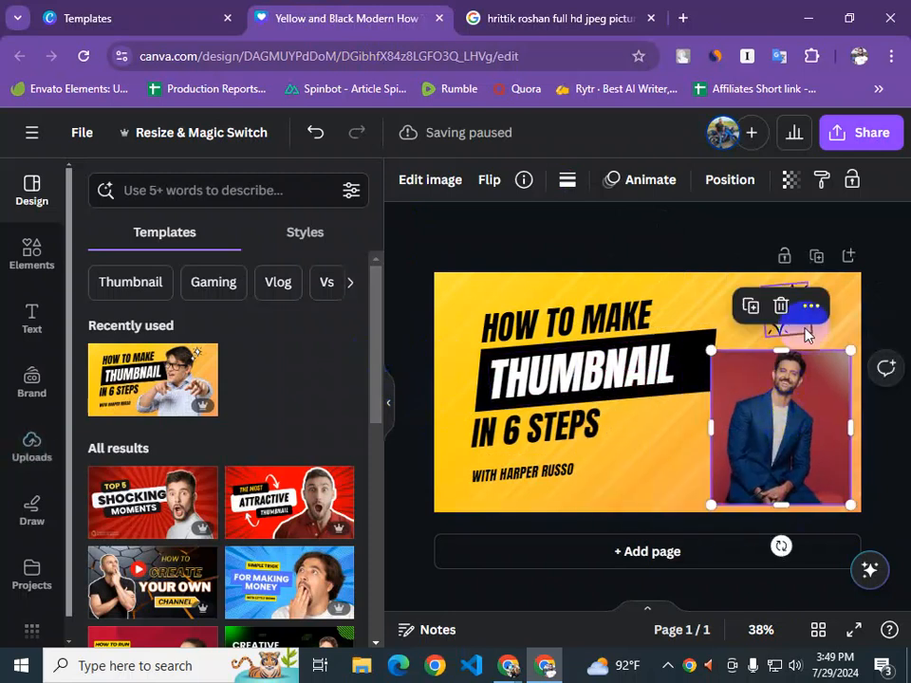
Move the sparkle graphic to the thumbnail's upper-left corner, beside the "HOW TO MAKE" heading
{"action": "left_click", "coordinate": [709, 297]}
{"action": "left_click", "coordinate": [797, 314]}
{"action": "left_click_drag", "start_coordinate": [767, 307], "coordinate": [455, 305]}
Enlarge the man's photo to nearly the full thumbnail height and place it within the design's right side
{"action": "left_click_drag", "start_coordinate": [769, 446], "coordinate": [774, 402]}
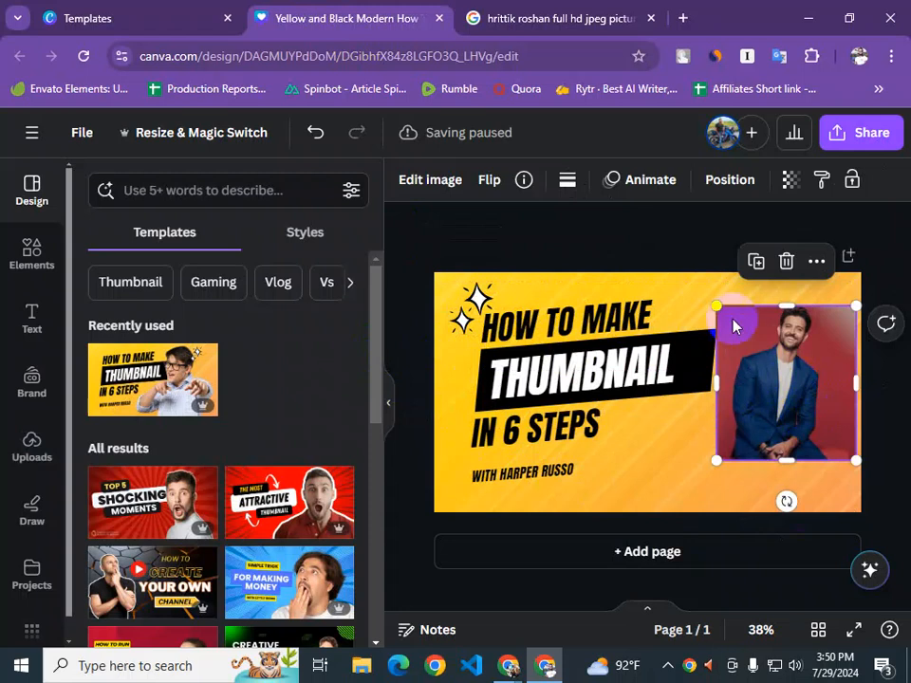
{"action": "left_click_drag", "start_coordinate": [718, 307], "coordinate": [654, 240]}
{"action": "left_click_drag", "start_coordinate": [740, 336], "coordinate": [741, 379]}
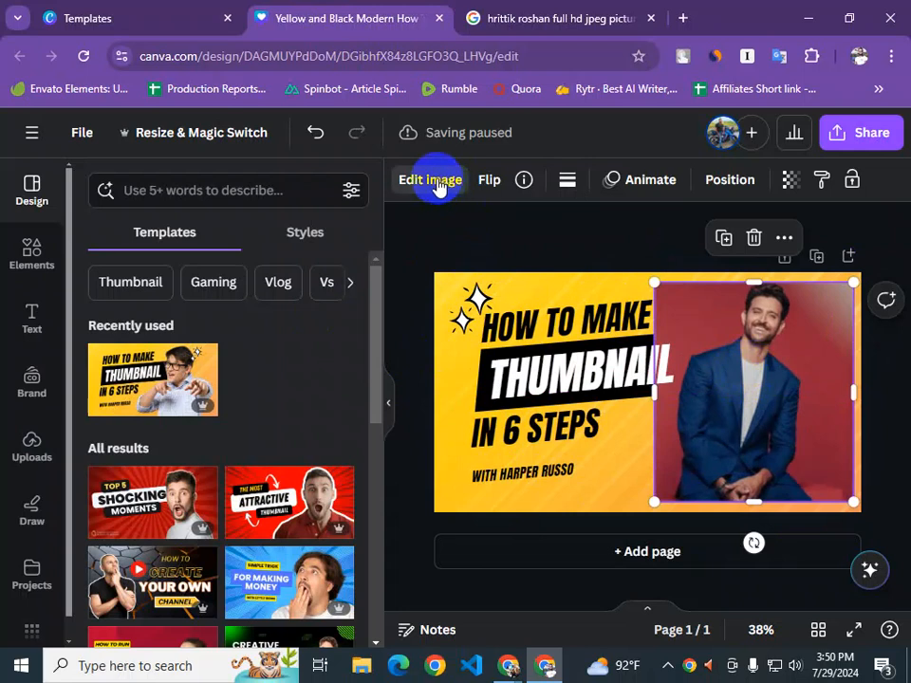
Remove the red background from the man's photo with BG Remover and shift the cutout to the thumbnail's lower-right edge
{"action": "left_click", "coordinate": [435, 180]}
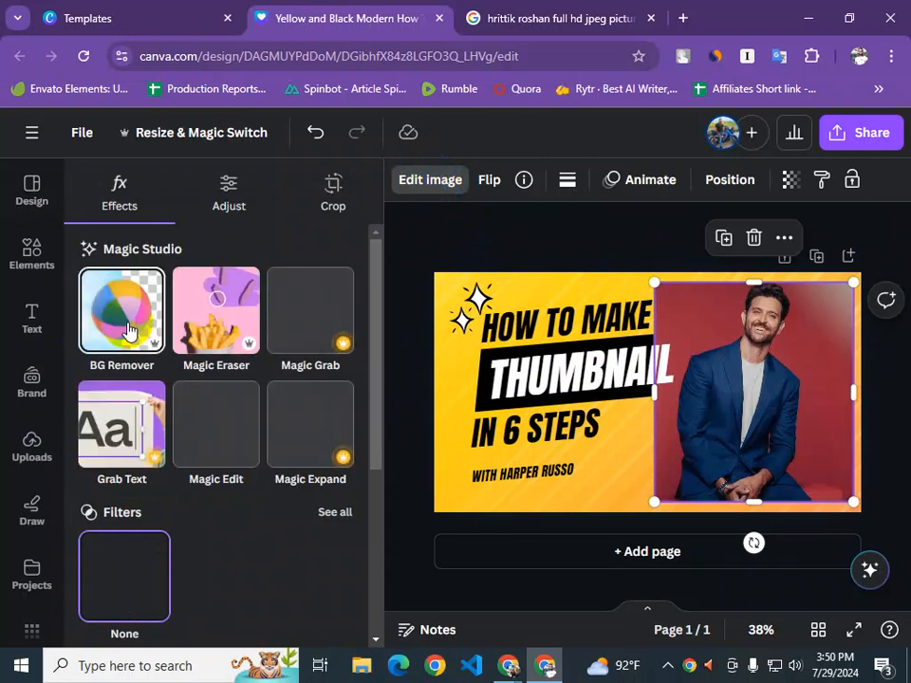
{"action": "left_click", "coordinate": [130, 330]}
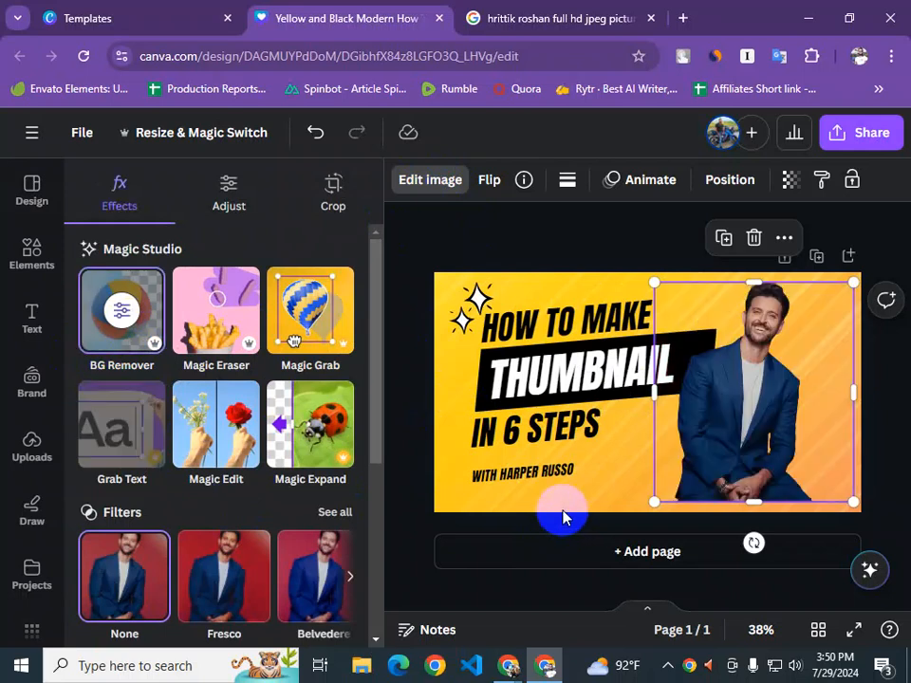
{"action": "left_click_drag", "start_coordinate": [762, 433], "coordinate": [797, 442]}
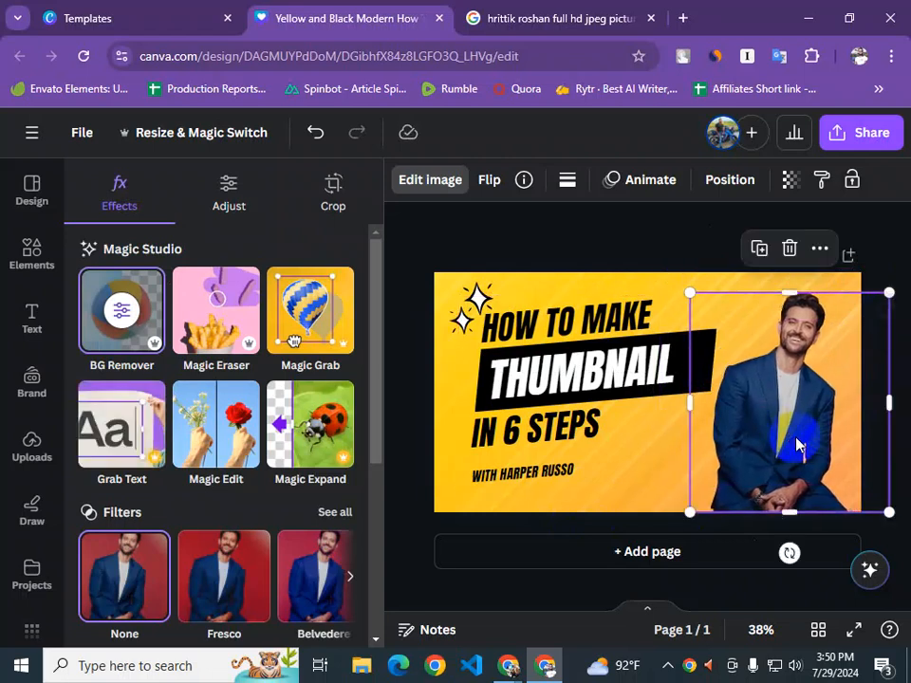
Try flipping the man's cutout horizontally and repositioning it, and undo both changes
{"action": "left_click", "coordinate": [488, 184]}
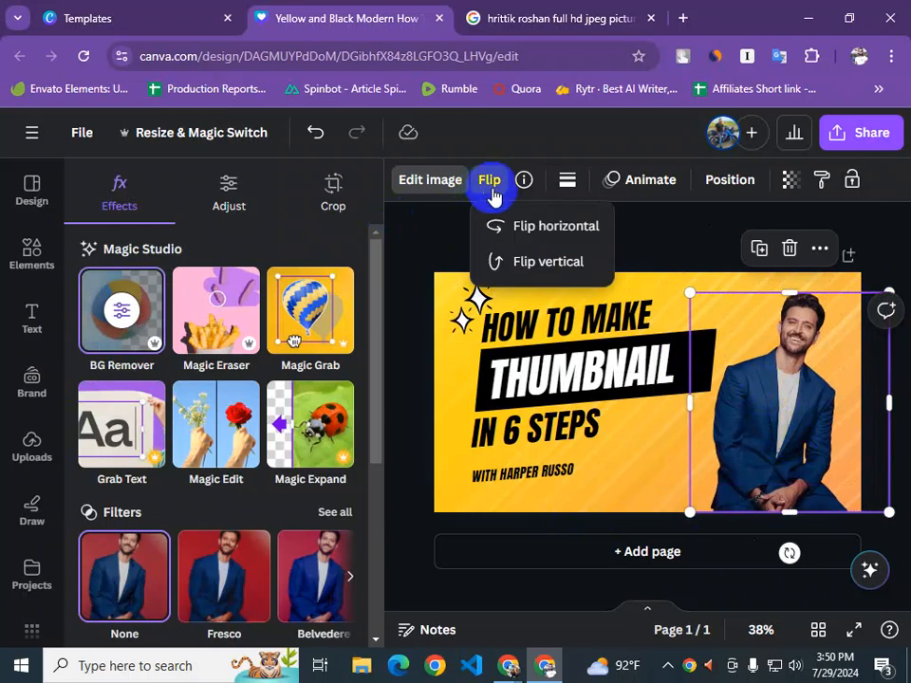
{"action": "left_click", "coordinate": [500, 226]}
{"action": "mouse_move", "coordinate": [818, 364]}
{"action": "left_mouse_down"}
{"action": "mouse_move", "coordinate": [825, 374]}
{"action": "mouse_move", "coordinate": [818, 370]}
{"action": "left_mouse_up"}
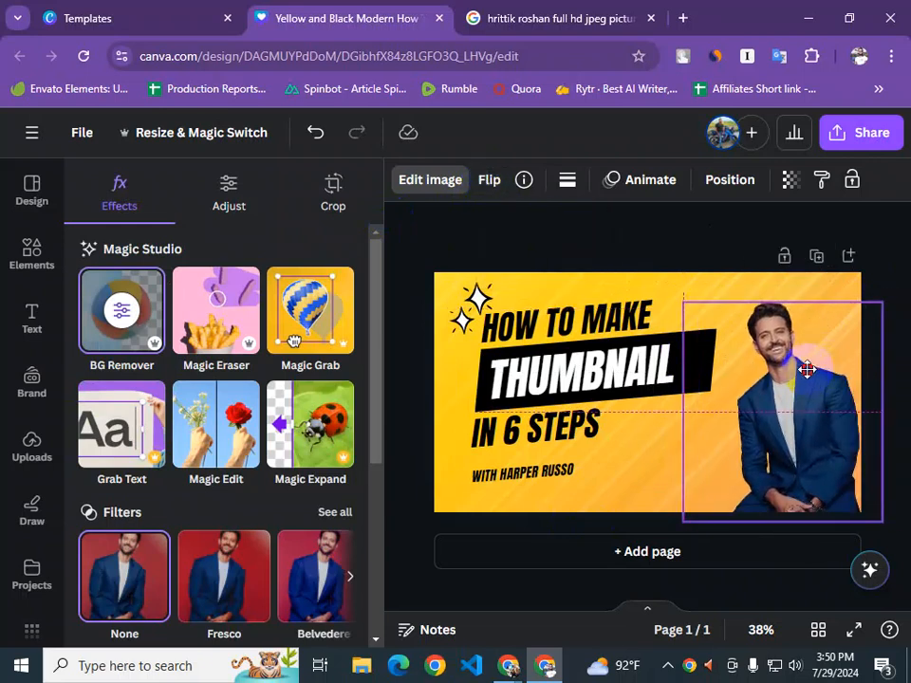
{"action": "left_click", "coordinate": [307, 138]}
{"action": "left_click", "coordinate": [308, 138]}
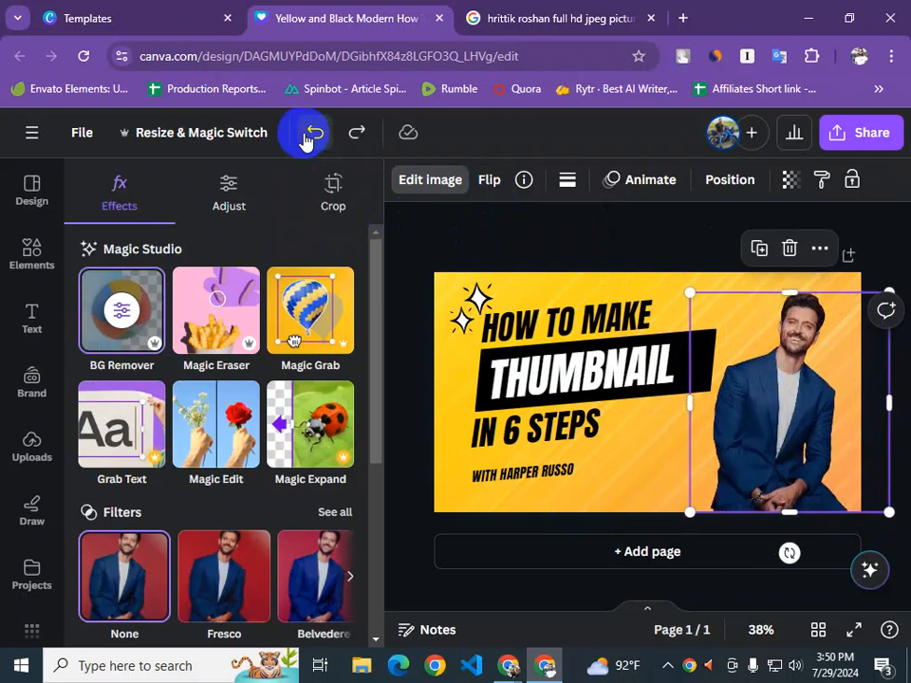
Undo the background removal on the man's photo and stretch the photo to the thumbnail's full height at its right edge
{"action": "left_click", "coordinate": [306, 138]}
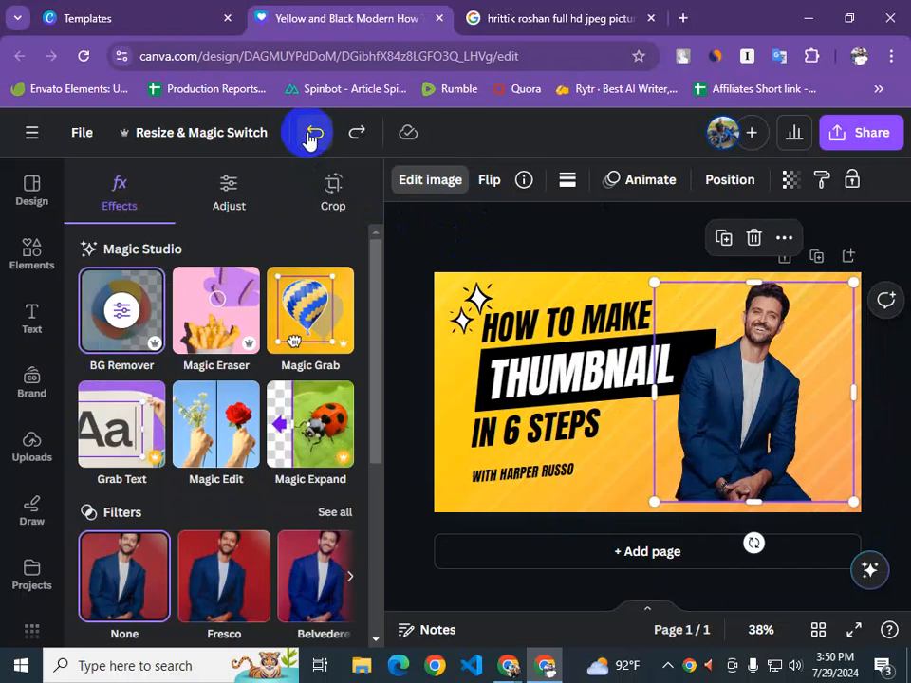
{"action": "left_click", "coordinate": [307, 138]}
{"action": "mouse_move", "coordinate": [789, 350]}
{"action": "left_mouse_down"}
{"action": "mouse_move", "coordinate": [772, 355]}
{"action": "mouse_move", "coordinate": [787, 353]}
{"action": "mouse_move", "coordinate": [758, 341]}
{"action": "mouse_move", "coordinate": [772, 355]}
{"action": "mouse_move", "coordinate": [772, 342]}
{"action": "mouse_move", "coordinate": [802, 343]}
{"action": "left_mouse_up"}
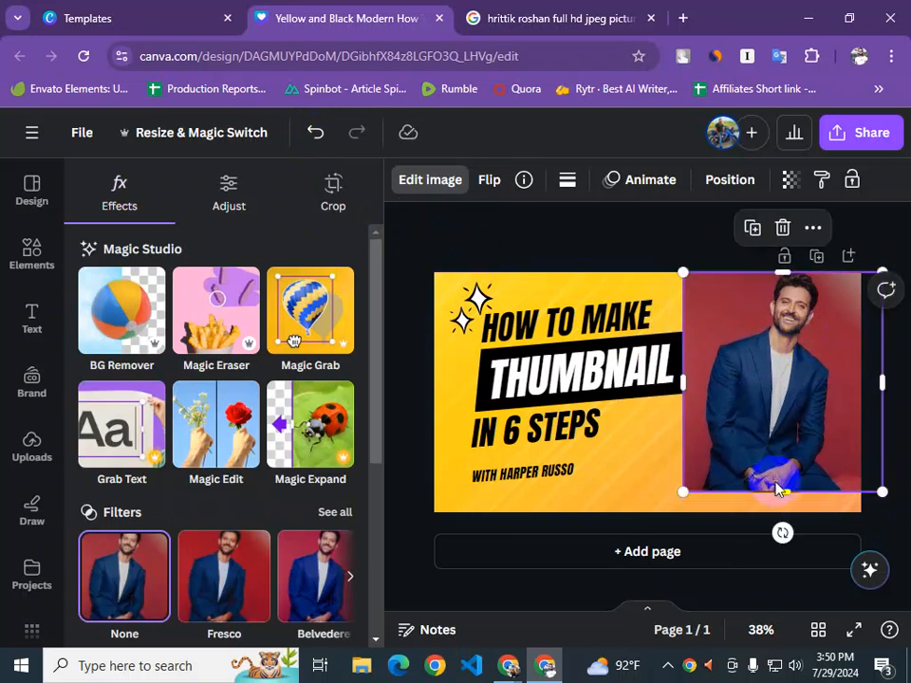
{"action": "mouse_move", "coordinate": [777, 491]}
{"action": "left_mouse_down"}
{"action": "mouse_move", "coordinate": [783, 522]}
{"action": "mouse_move", "coordinate": [783, 513]}
{"action": "left_mouse_up"}
{"action": "left_click_drag", "start_coordinate": [767, 448], "coordinate": [774, 445]}
{"action": "left_click", "coordinate": [412, 366]}
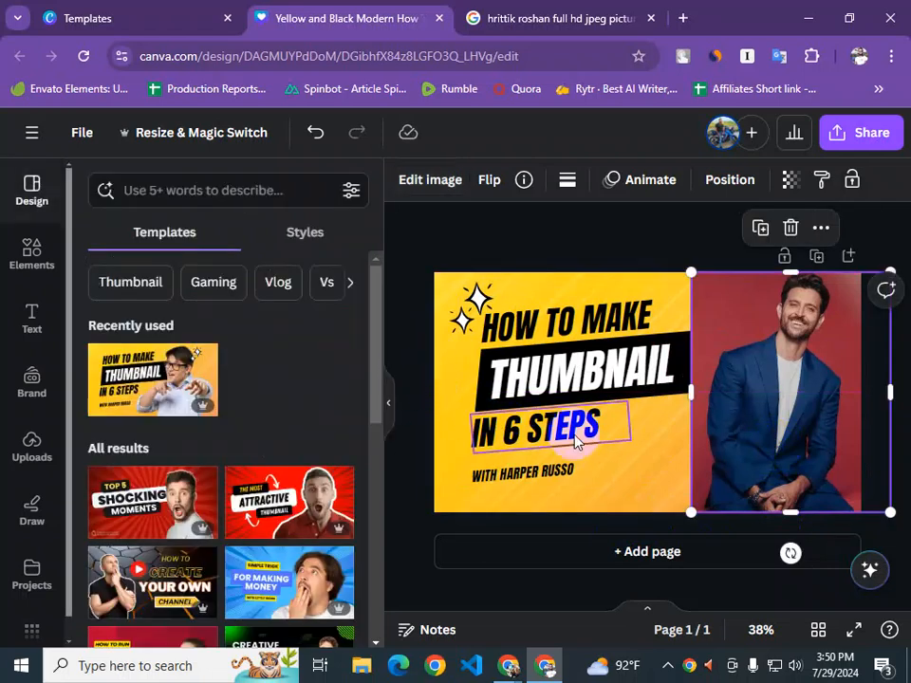
{"action": "left_click", "coordinate": [612, 492]}
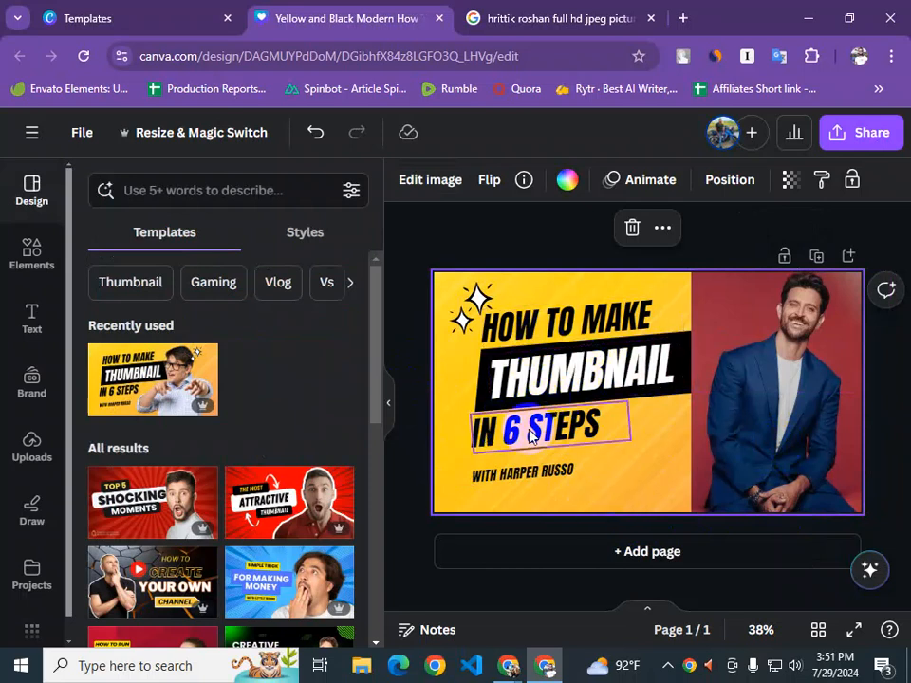
Replace the "HOW TO MAKE" heading with "DHAKA LIVE"
{"action": "double_click", "coordinate": [580, 327]}
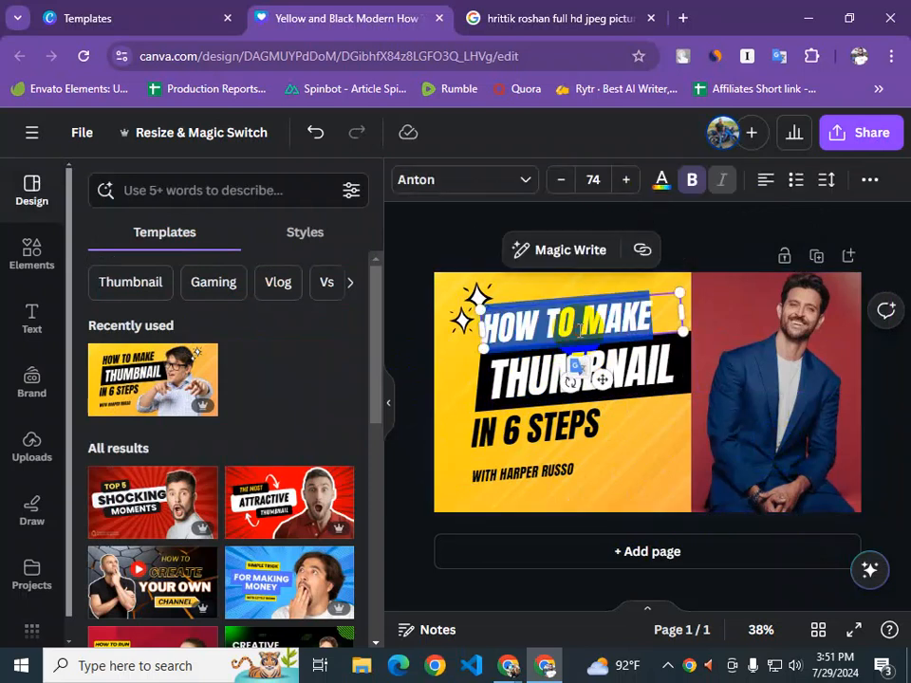
{"action": "type", "text": "DHAKA"}
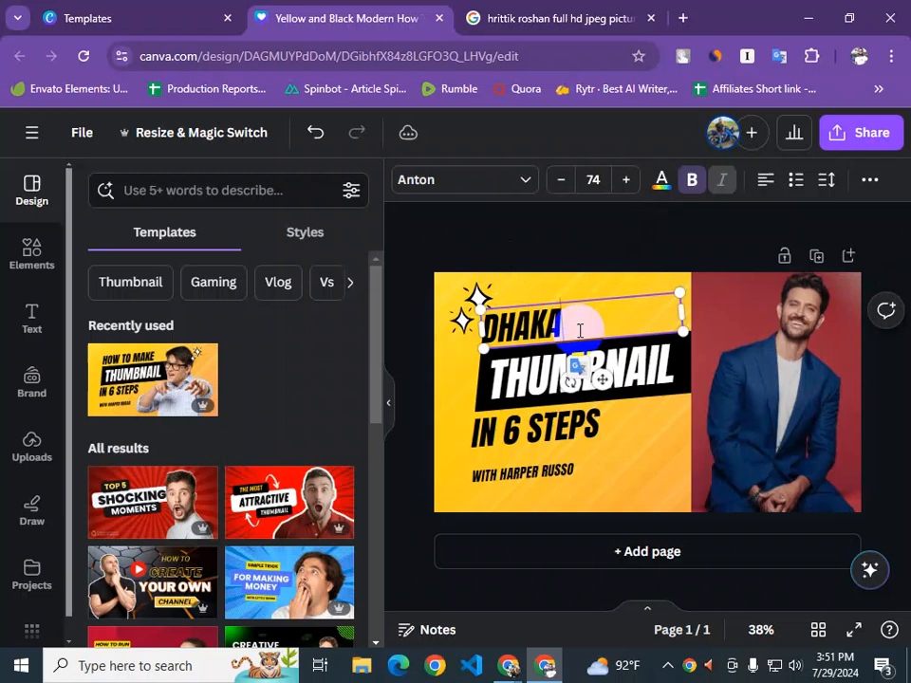
{"action": "type", "text": " LIVE"}
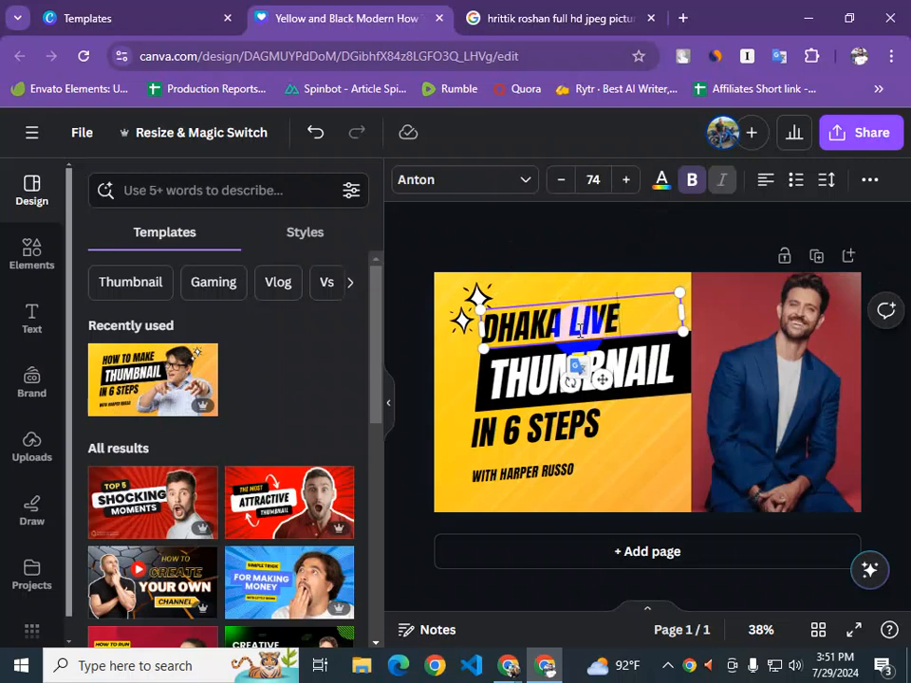
Replace "THUMBNAIL" with "HRITTIK ROSHAN" and shrink the text to fit on one line within the black banner
{"action": "left_click", "coordinate": [581, 370]}
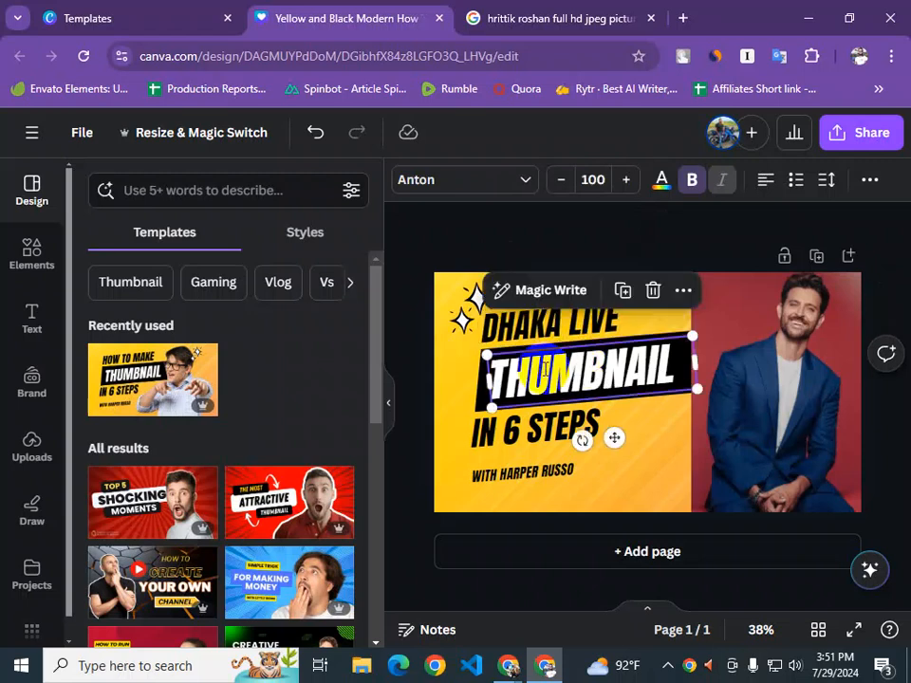
{"action": "double_click", "coordinate": [544, 369]}
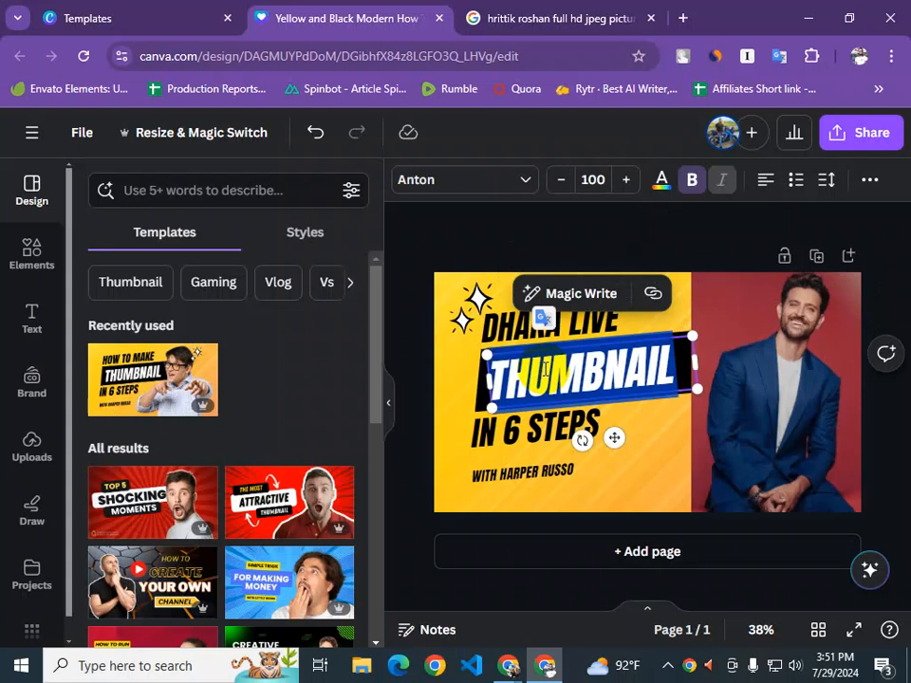
{"action": "type", "text": "HRI"}
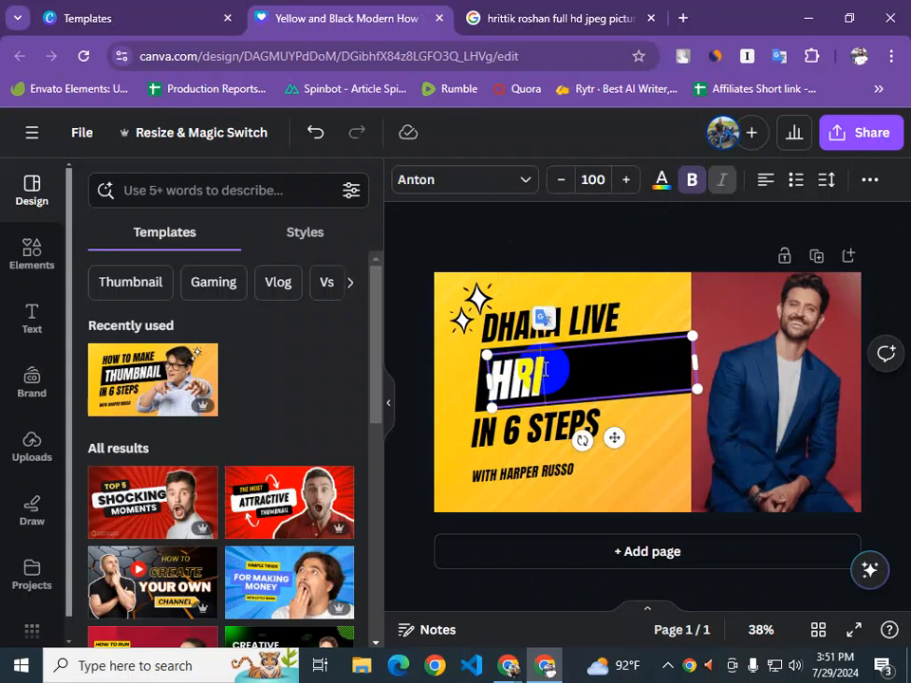
{"action": "type", "text": "TTI"}
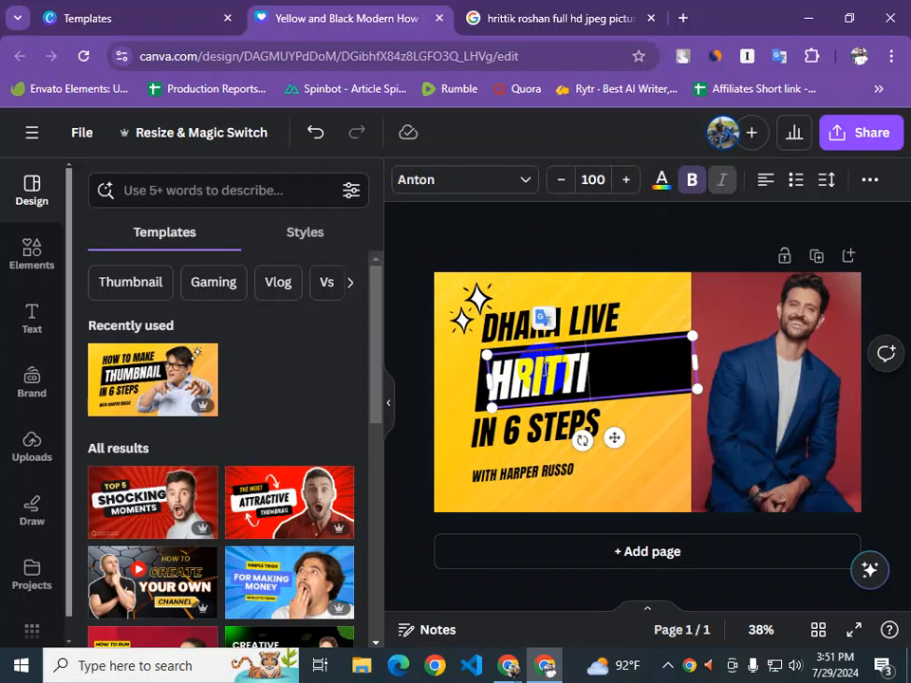
{"action": "type", "text": "K"}
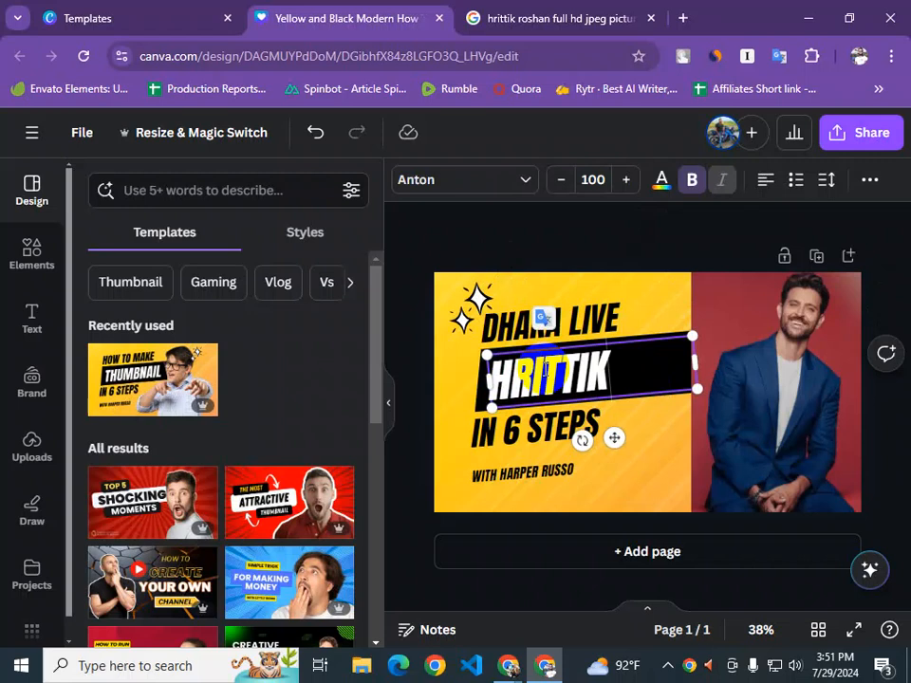
{"action": "type", "text": " ROSHAN"}
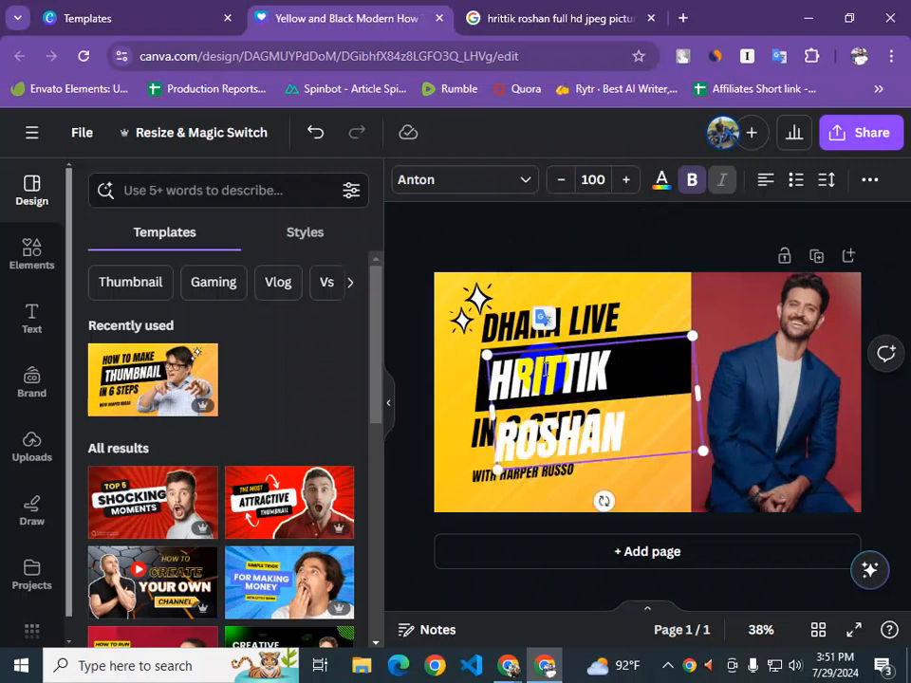
{"action": "mouse_move", "coordinate": [699, 397]}
{"action": "left_mouse_down"}
{"action": "mouse_move", "coordinate": [772, 390]}
{"action": "mouse_move", "coordinate": [706, 375]}
{"action": "left_mouse_up"}
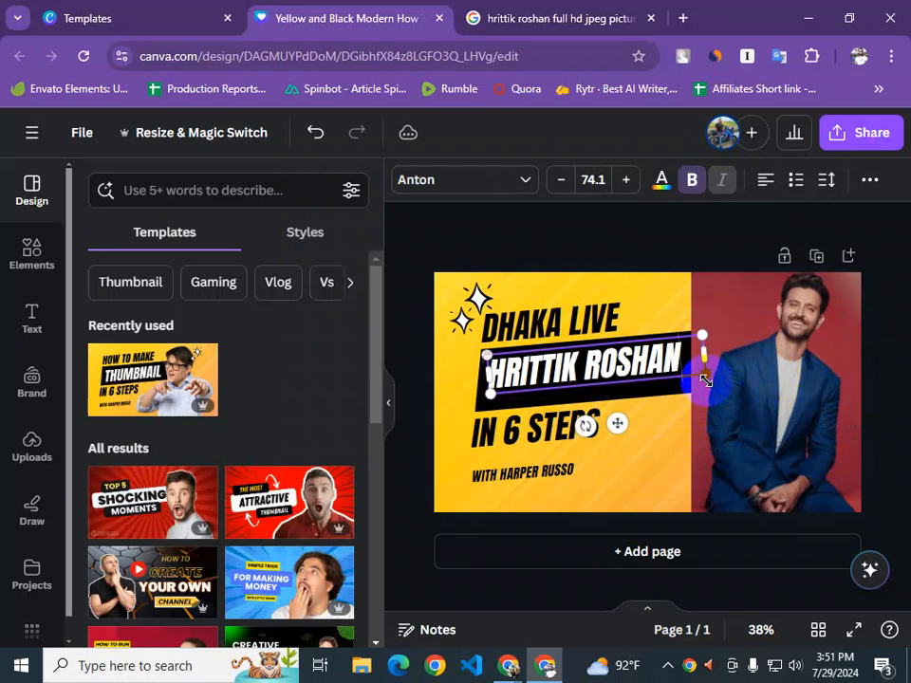
{"action": "left_click", "coordinate": [412, 384]}
{"action": "left_click_drag", "start_coordinate": [578, 374], "coordinate": [577, 380]}
Replace "IN 6 STEPS" with "BOOK YOUR TICKET" and widen its text box so the words fit on one line
{"action": "left_click", "coordinate": [525, 430]}
{"action": "left_click", "coordinate": [527, 444]}
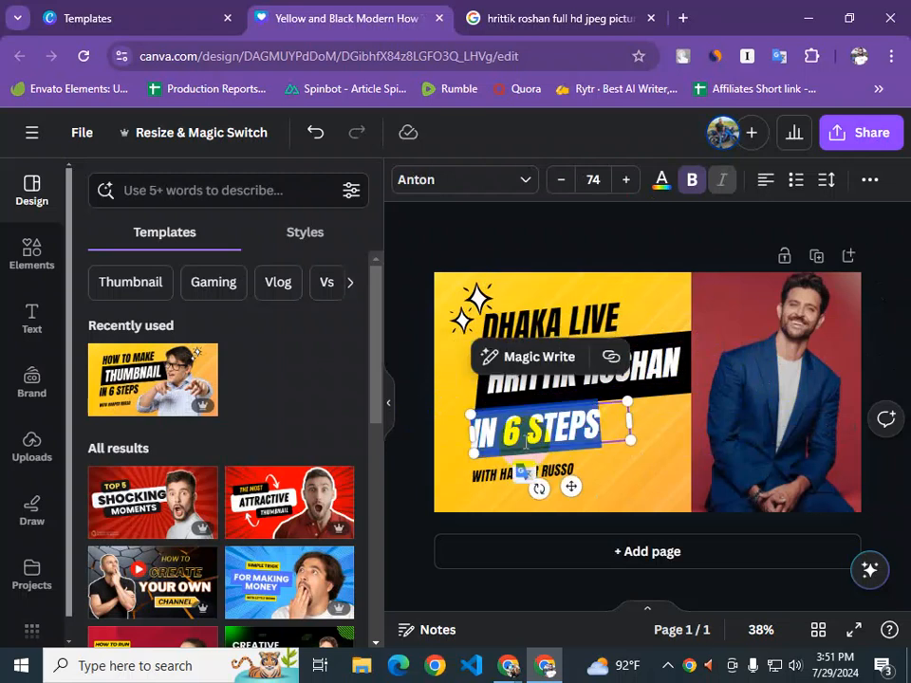
{"action": "type", "text": "BOOK"}
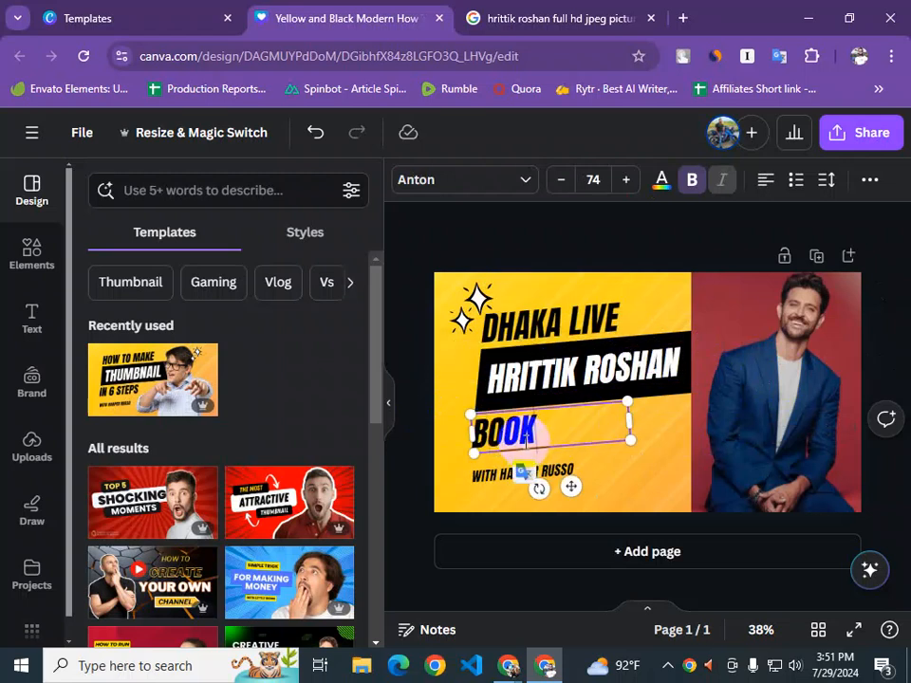
{"action": "type", "text": " YOU"}
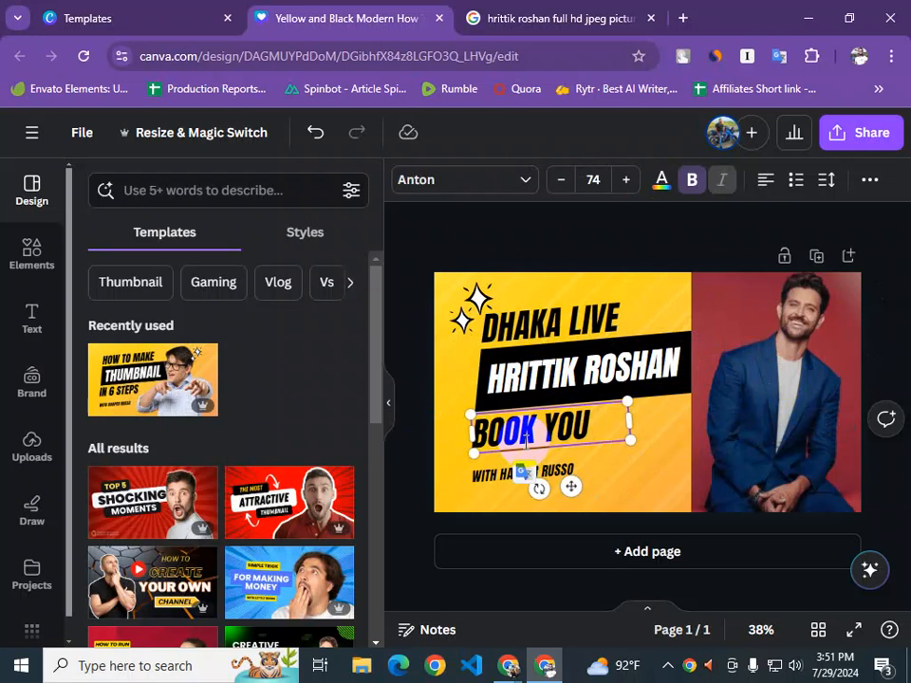
{"action": "type", "text": "TR"}
{"action": "key", "text": "Return"}
{"action": "type", "text": "TICKET"}
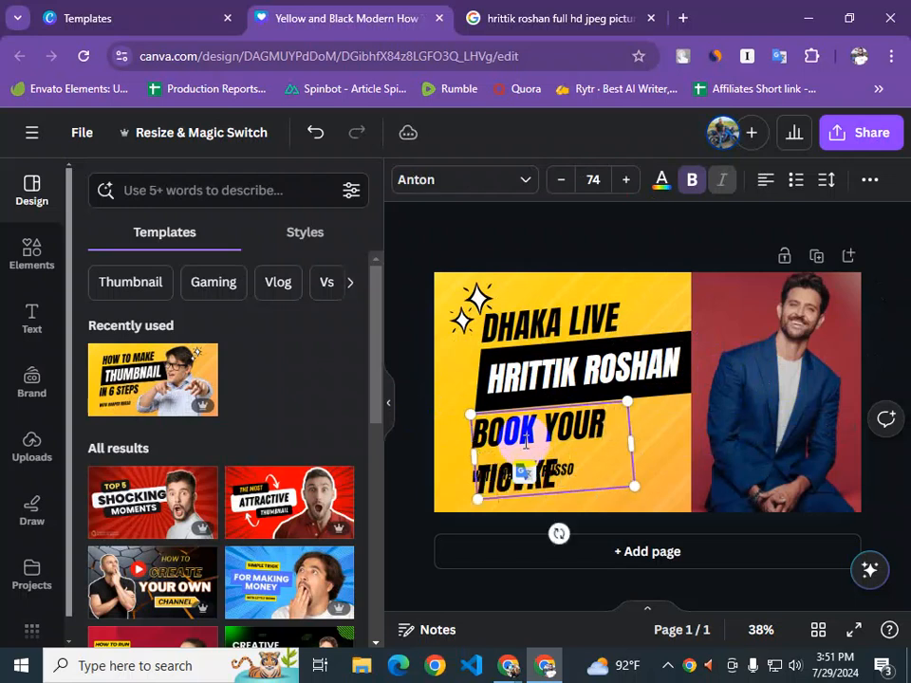
{"action": "key", "text": "BackSpace"}
{"action": "key", "text": "BackSpace"}
{"action": "key", "text": "BackSpace"}
{"action": "key", "text": "BackSpace"}
{"action": "key", "text": "BackSpace"}
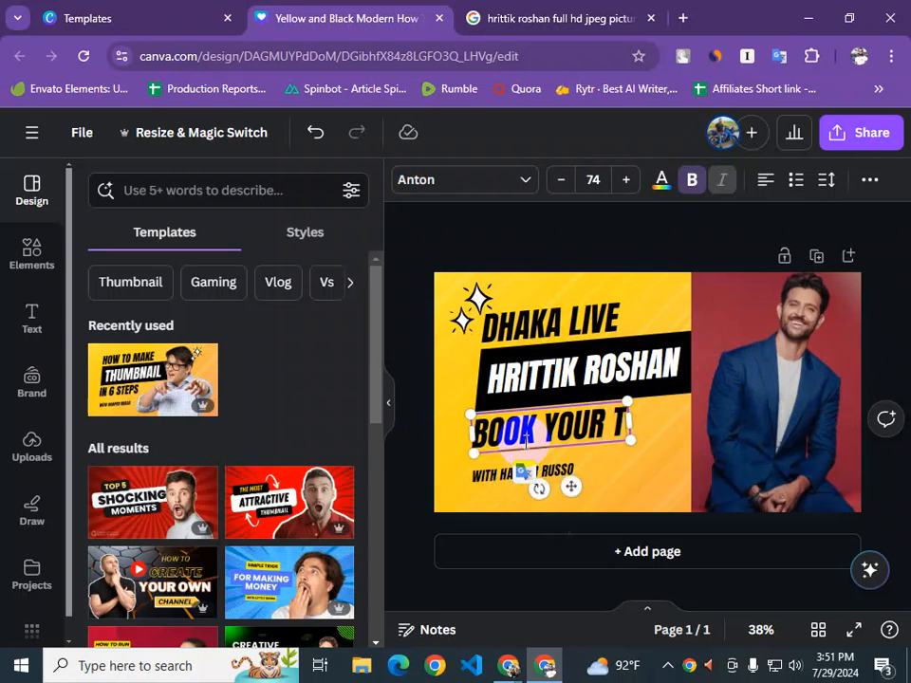
{"action": "type", "text": "ICKET"}
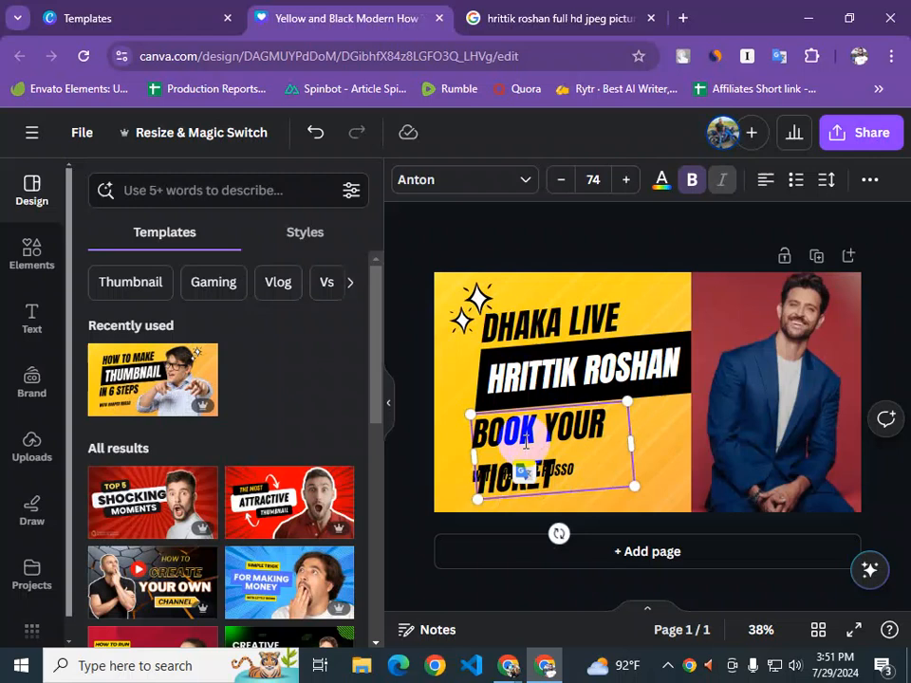
{"action": "left_click_drag", "start_coordinate": [631, 443], "coordinate": [703, 434]}
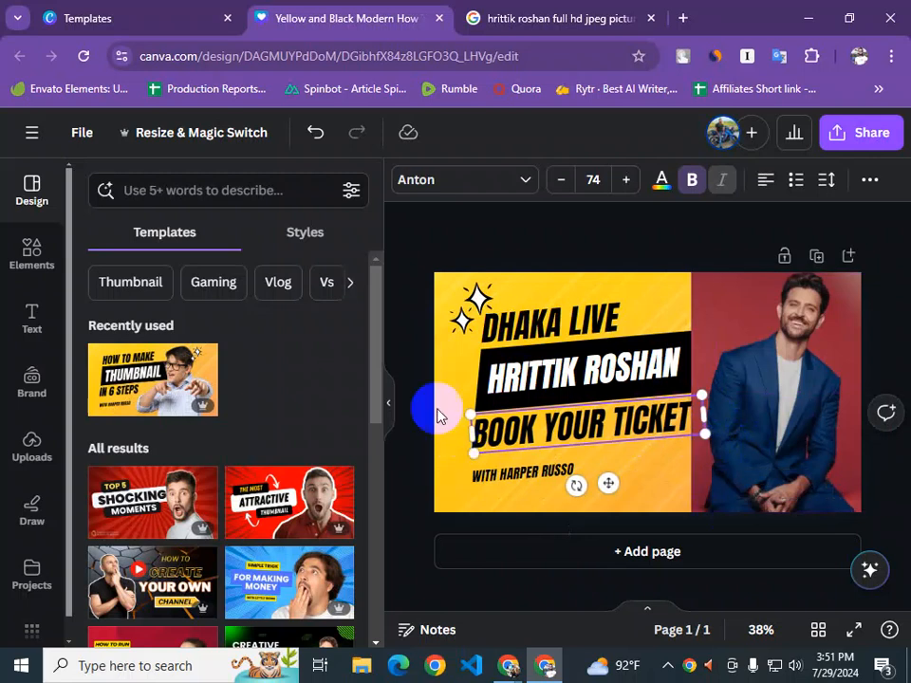
{"action": "left_click", "coordinate": [413, 353]}
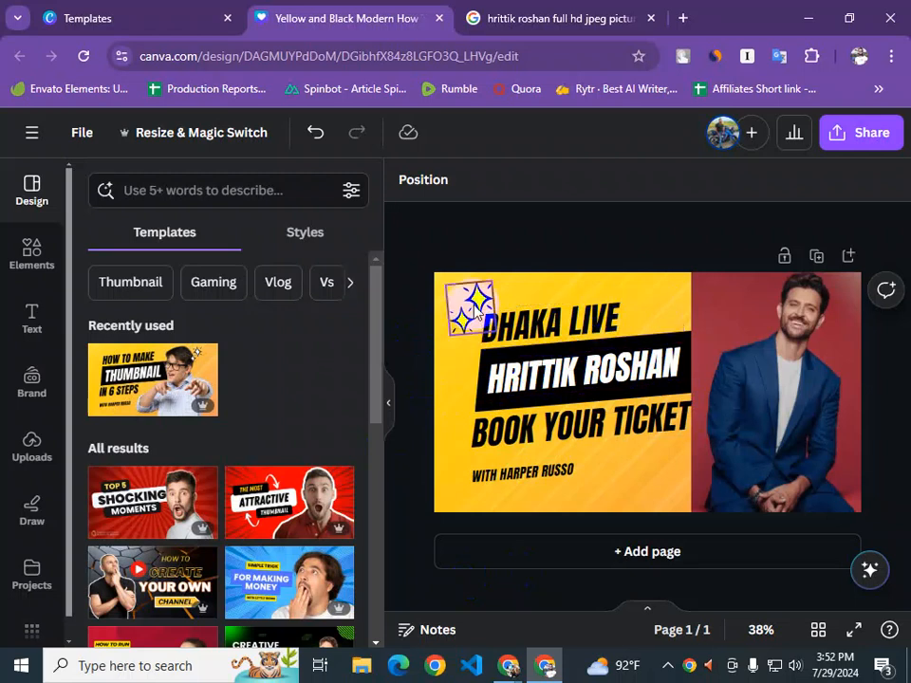
Move the sparkle graphic below the end of the "BOOK YOUR TICKET" line, beside the byline
{"action": "left_click_drag", "start_coordinate": [467, 320], "coordinate": [646, 483]}
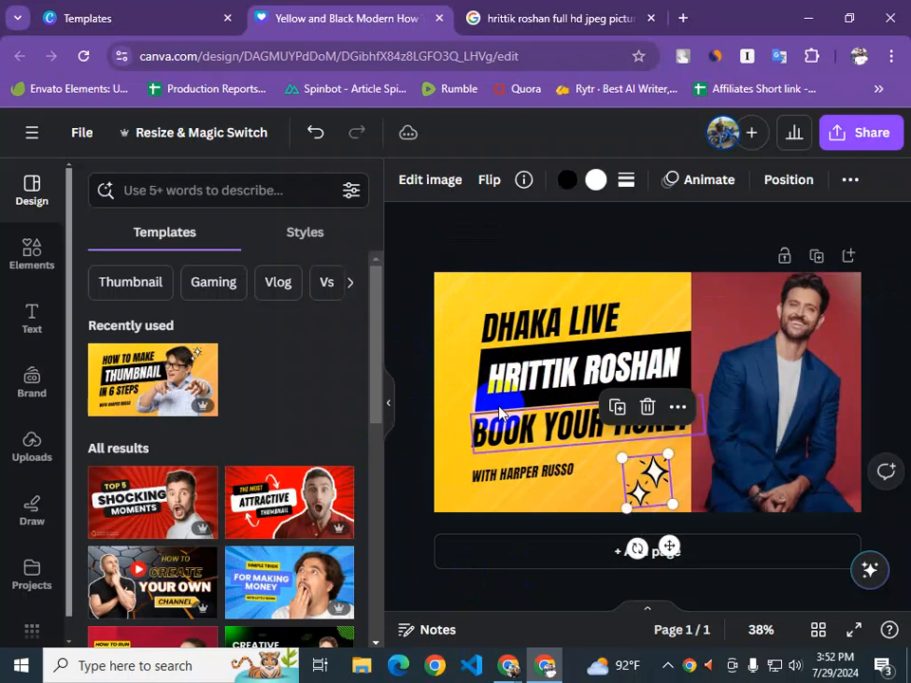
{"action": "left_click", "coordinate": [453, 317]}
{"action": "left_click_drag", "start_coordinate": [493, 424], "coordinate": [535, 435]}
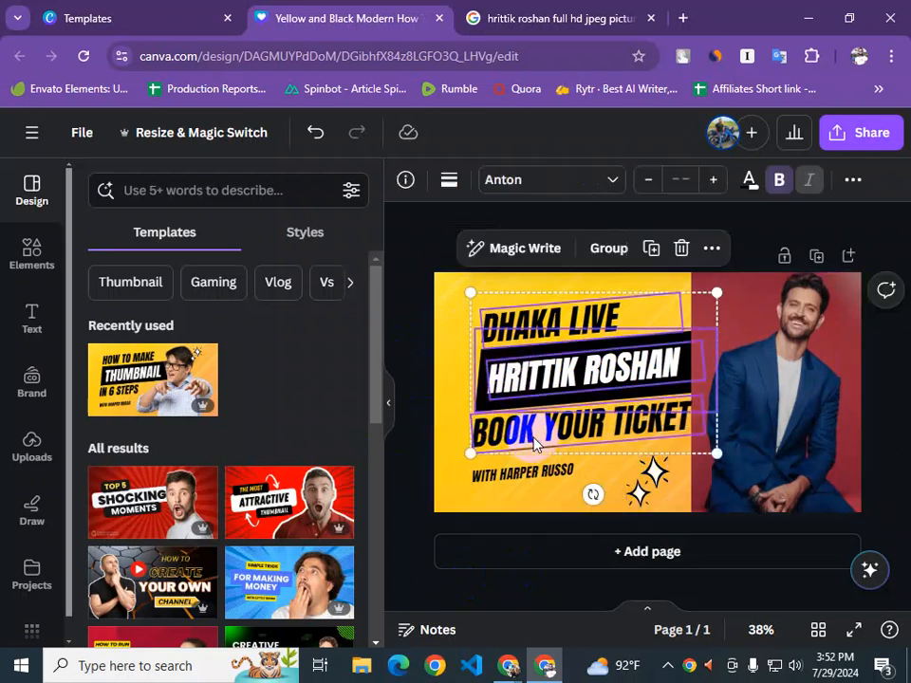
{"action": "left_click", "coordinate": [414, 339]}
Move the "DHAKA LIVE" heading toward the thumbnail's upper-left corner and rotate it to horizontal
{"action": "left_click_drag", "start_coordinate": [505, 331], "coordinate": [477, 322]}
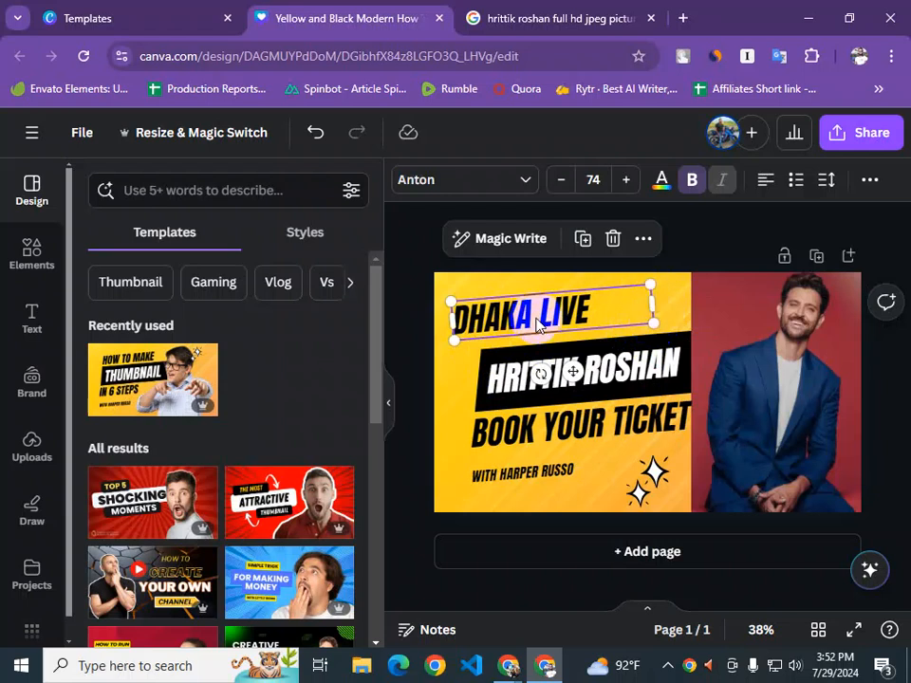
{"action": "left_click", "coordinate": [407, 336]}
{"action": "left_click", "coordinate": [504, 328]}
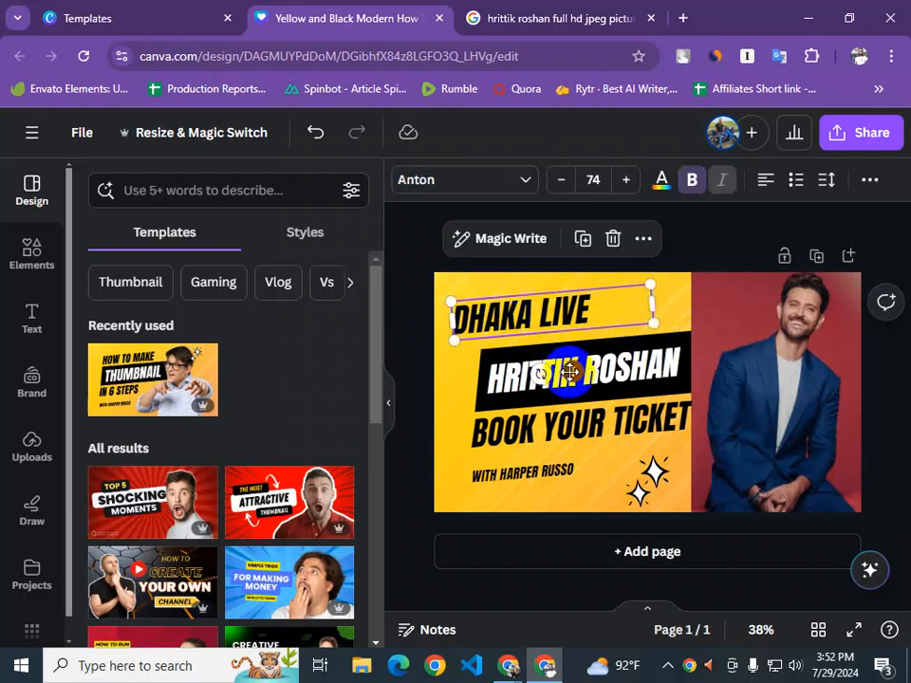
{"action": "left_click_drag", "start_coordinate": [518, 371], "coordinate": [540, 372]}
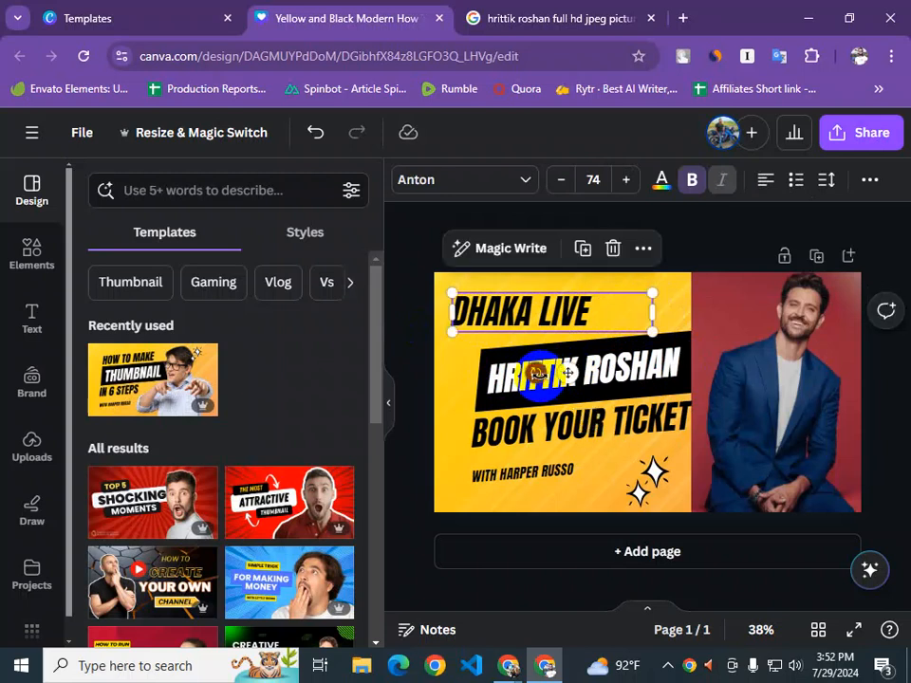
Search the elements for "live", add the red rectangular LIVE badge with the white dot, and place it beside the heading
{"action": "left_click", "coordinate": [30, 252]}
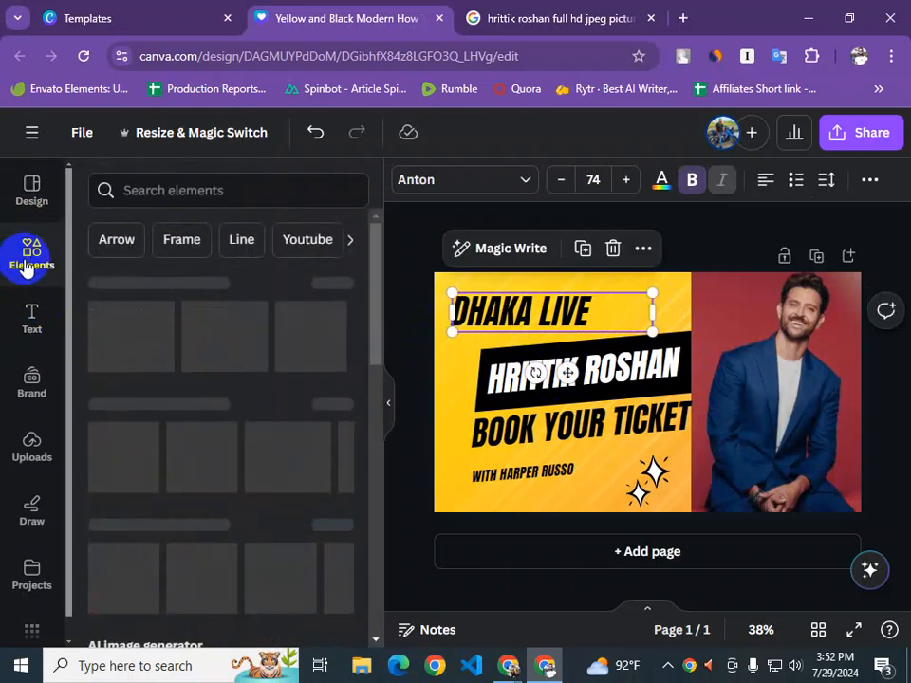
{"action": "left_click", "coordinate": [180, 193]}
{"action": "type", "text": "live"}
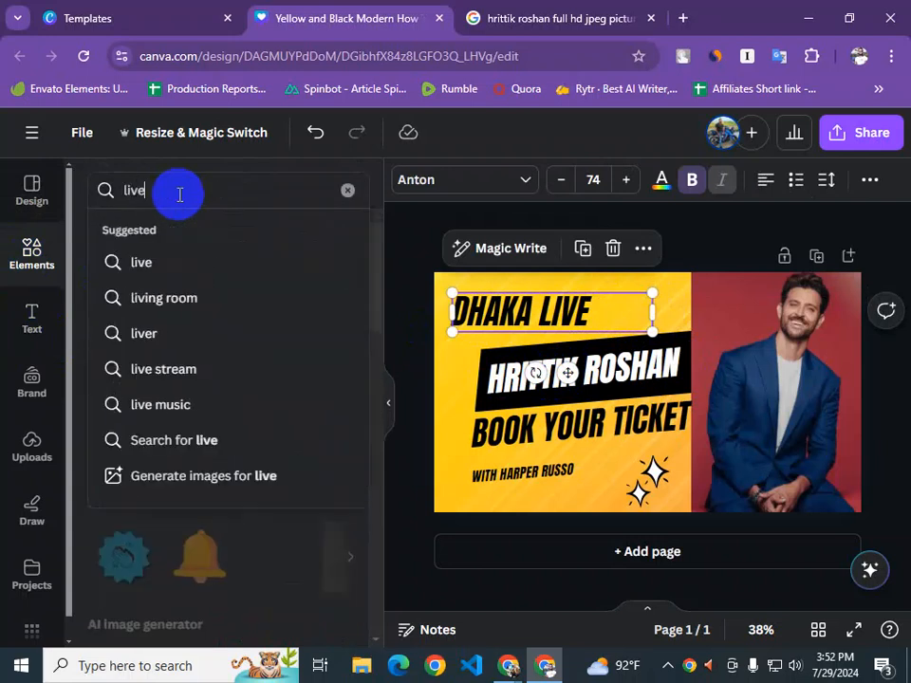
{"action": "key", "text": "Return"}
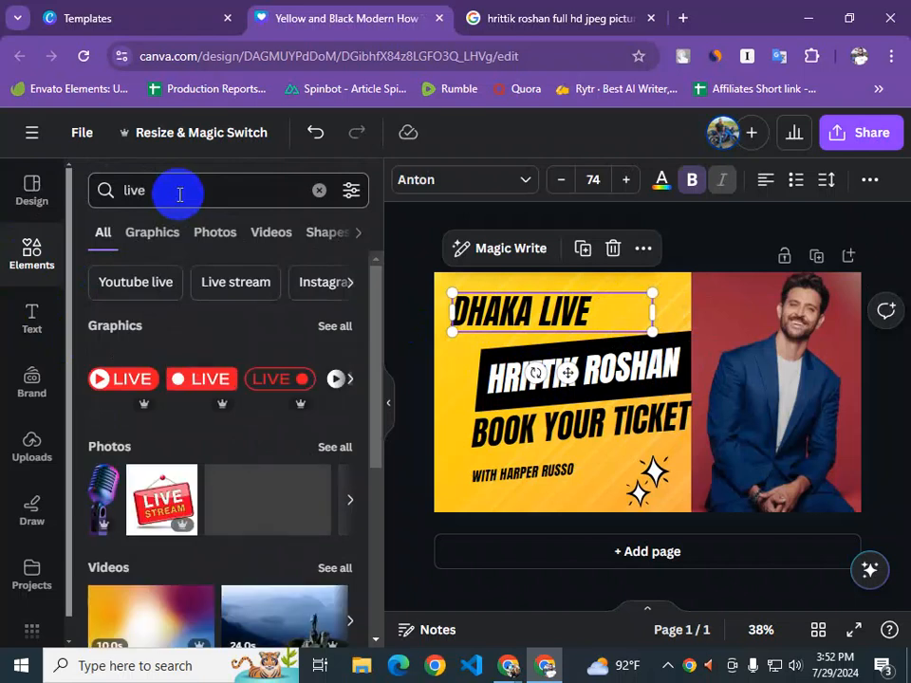
{"action": "left_click", "coordinate": [192, 379]}
{"action": "left_click_drag", "start_coordinate": [677, 375], "coordinate": [681, 310]}
Delete the word "LIVE" from the "DHAKA LIVE" heading and narrow its text box to fit "DHAKA"
{"action": "left_click", "coordinate": [576, 316]}
{"action": "left_click", "coordinate": [618, 313]}
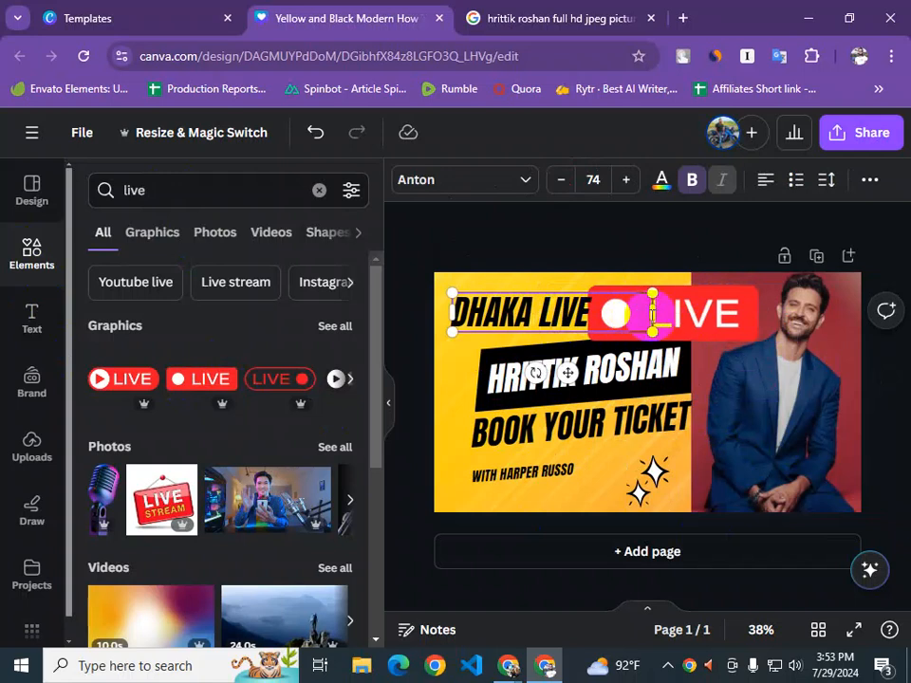
{"action": "key", "text": "BackSpace"}
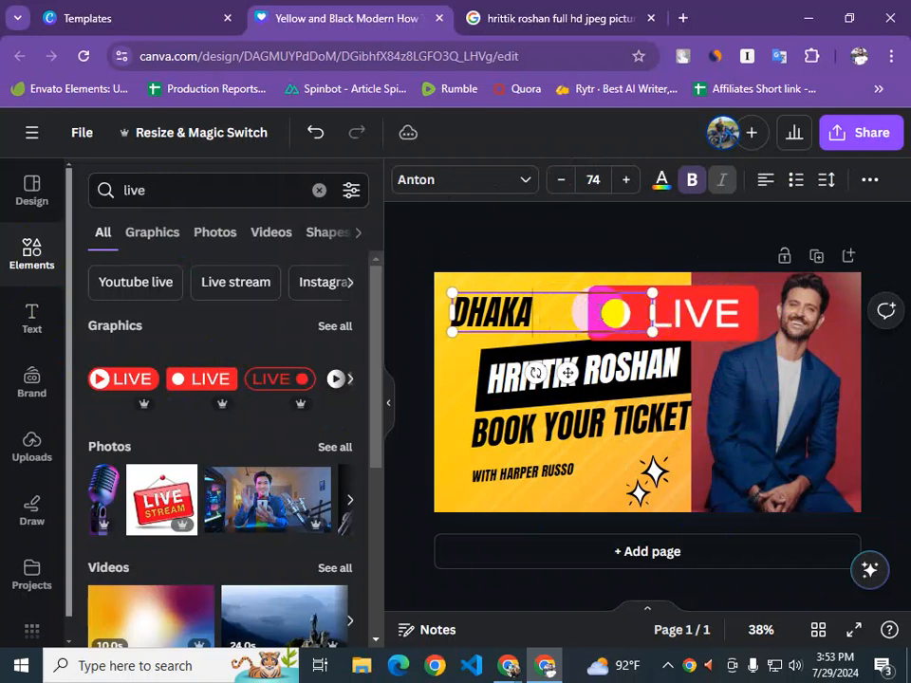
{"action": "left_click_drag", "start_coordinate": [651, 313], "coordinate": [538, 311]}
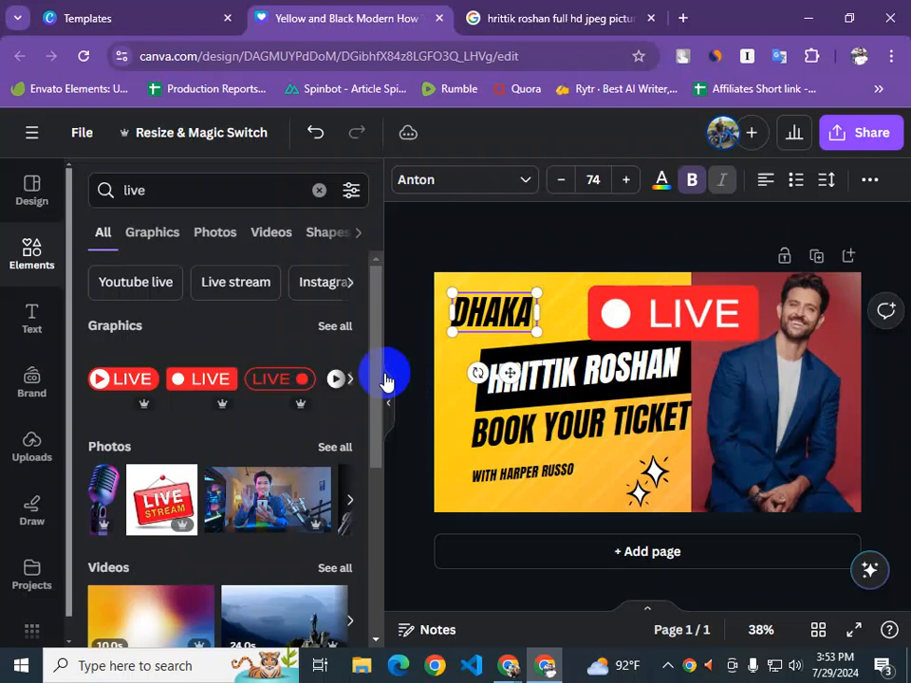
Shrink the red LIVE badge to about the heading's text height and place it directly after "DHAKA"
{"action": "left_click", "coordinate": [385, 389]}
{"action": "left_click_drag", "start_coordinate": [663, 309], "coordinate": [613, 315]}
{"action": "left_click_drag", "start_coordinate": [542, 296], "coordinate": [564, 311]}
{"action": "left_click", "coordinate": [414, 351]}
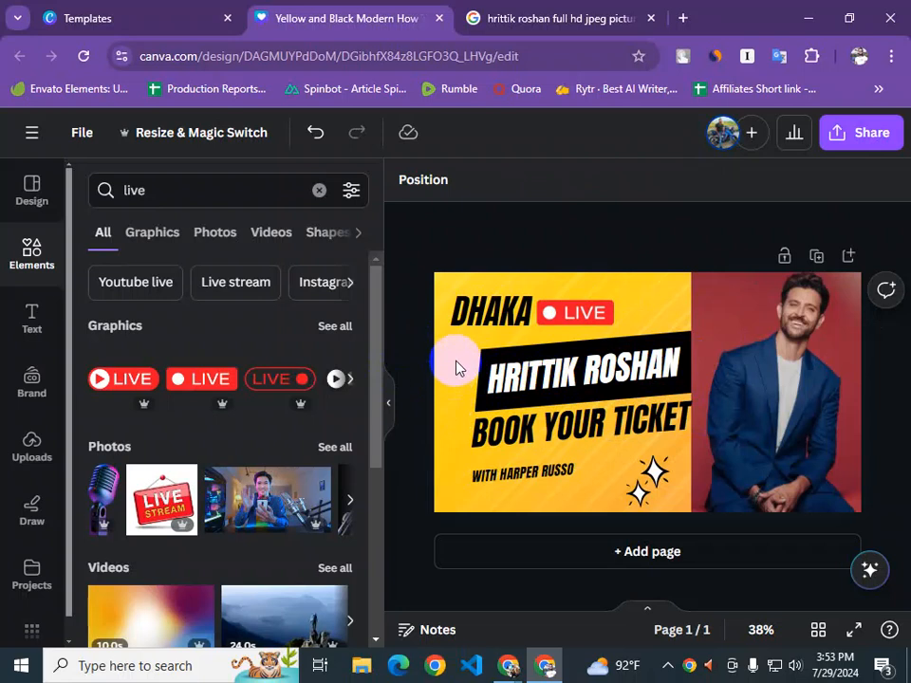
Shift the black banner, "HRITTIK ROSHAN" and "BOOK YOUR TICKET" together toward the thumbnail's left edge, slightly higher
{"action": "left_click_drag", "start_coordinate": [455, 367], "coordinate": [576, 418]}
{"action": "left_click_drag", "start_coordinate": [613, 376], "coordinate": [584, 366]}
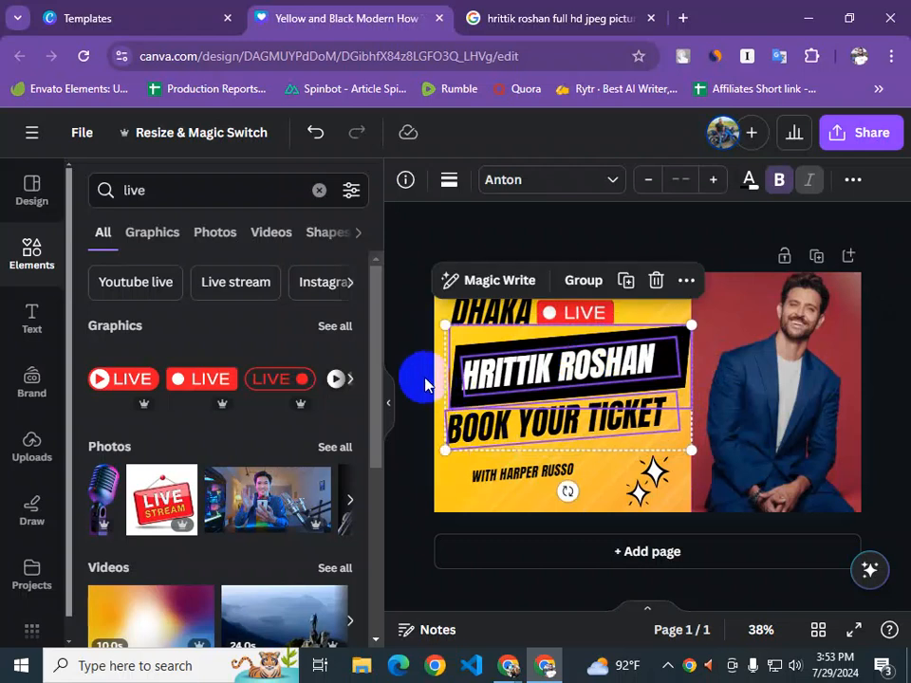
Shrink "BOOK YOUR TICKET" to font size 47.5 and place it just below the black banner
{"action": "left_click", "coordinate": [425, 380]}
{"action": "left_click", "coordinate": [527, 433]}
{"action": "left_click_drag", "start_coordinate": [452, 415], "coordinate": [503, 432]}
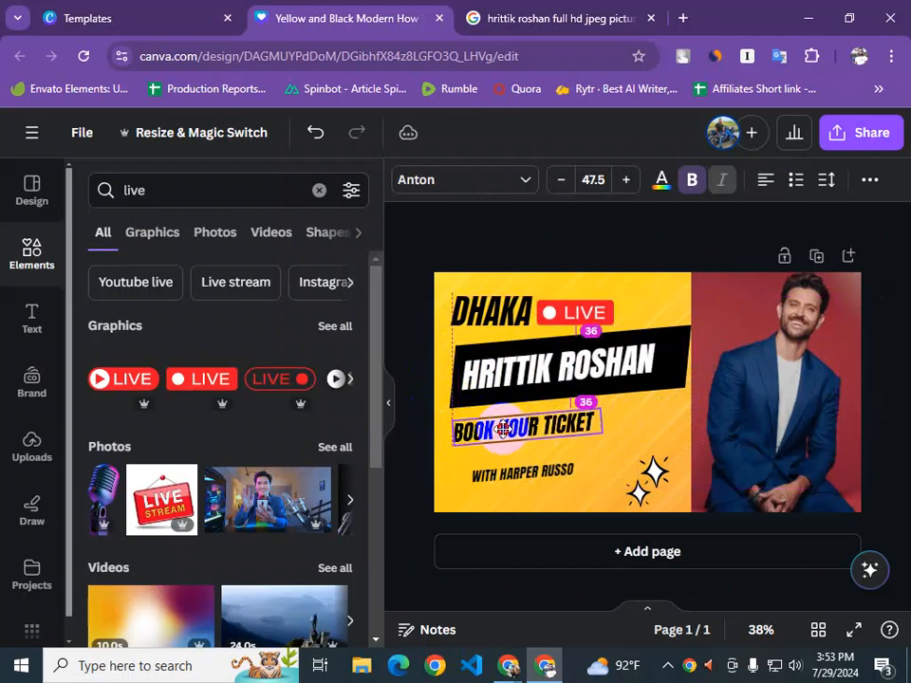
Recolor the "BOOK YOUR TICKET" text with the custom blue #154BEE
{"action": "left_click", "coordinate": [661, 181]}
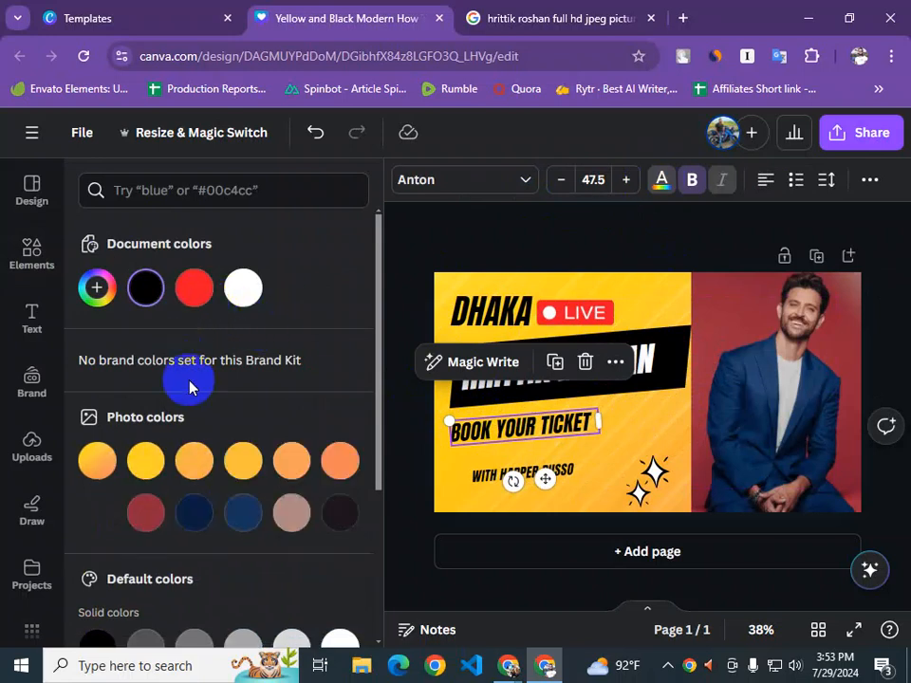
{"action": "left_click", "coordinate": [189, 304]}
{"action": "scroll", "coordinate": [214, 380], "scroll_direction": "down", "scroll_amount": 3}
{"action": "scroll", "coordinate": [188, 443], "scroll_direction": "down", "scroll_amount": 1}
{"action": "scroll", "coordinate": [244, 423], "scroll_direction": "up", "scroll_amount": 5}
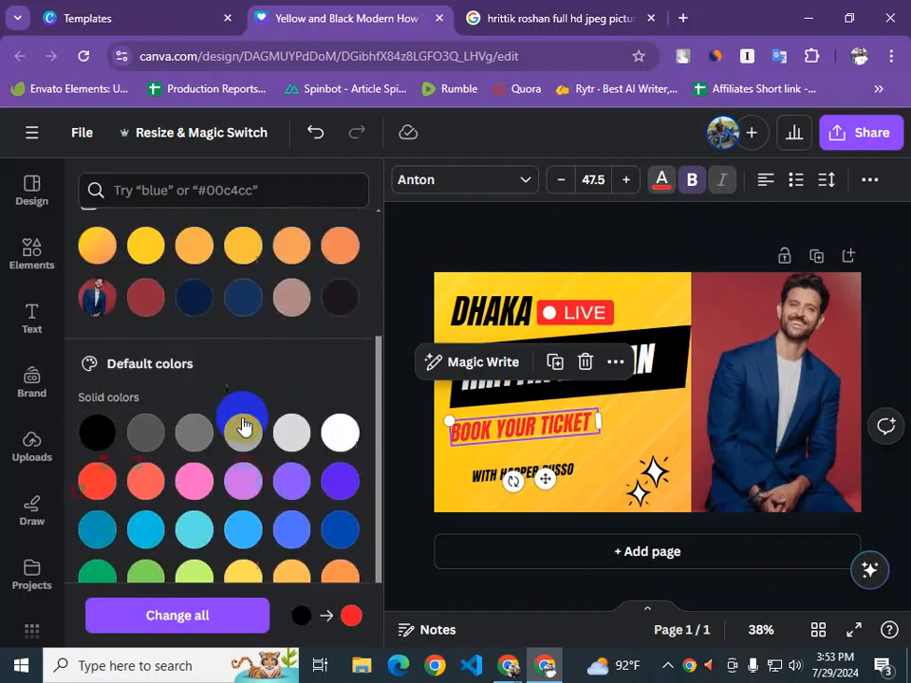
{"action": "left_click", "coordinate": [104, 303]}
{"action": "left_click_drag", "start_coordinate": [198, 441], "coordinate": [254, 445]}
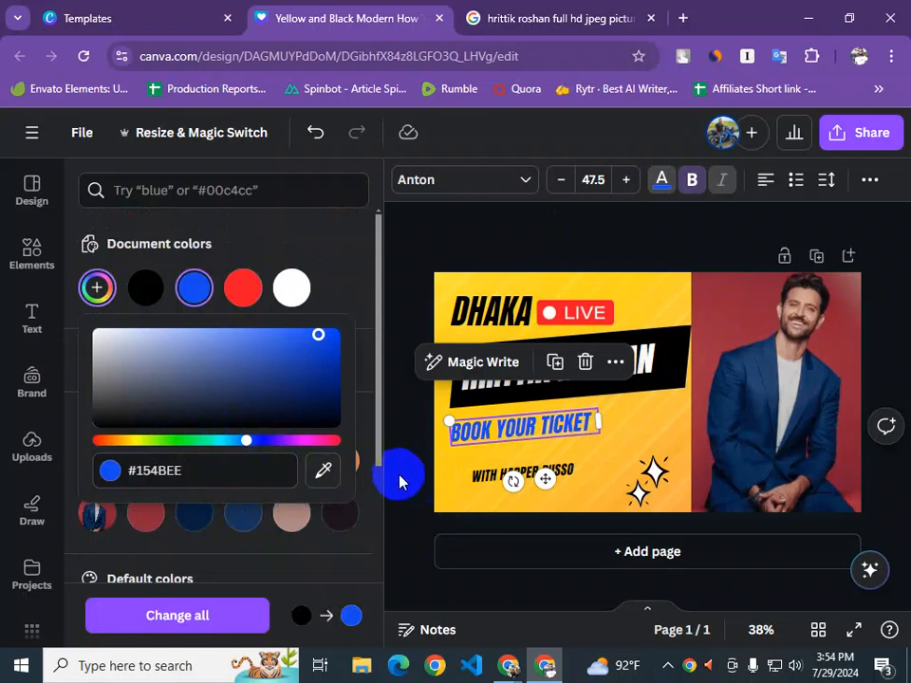
{"action": "left_click", "coordinate": [406, 440]}
Set only the word "TICKET" in "BOOK YOUR TICKET" to black
{"action": "left_click", "coordinate": [557, 438]}
{"action": "left_click_drag", "start_coordinate": [539, 427], "coordinate": [595, 425]}
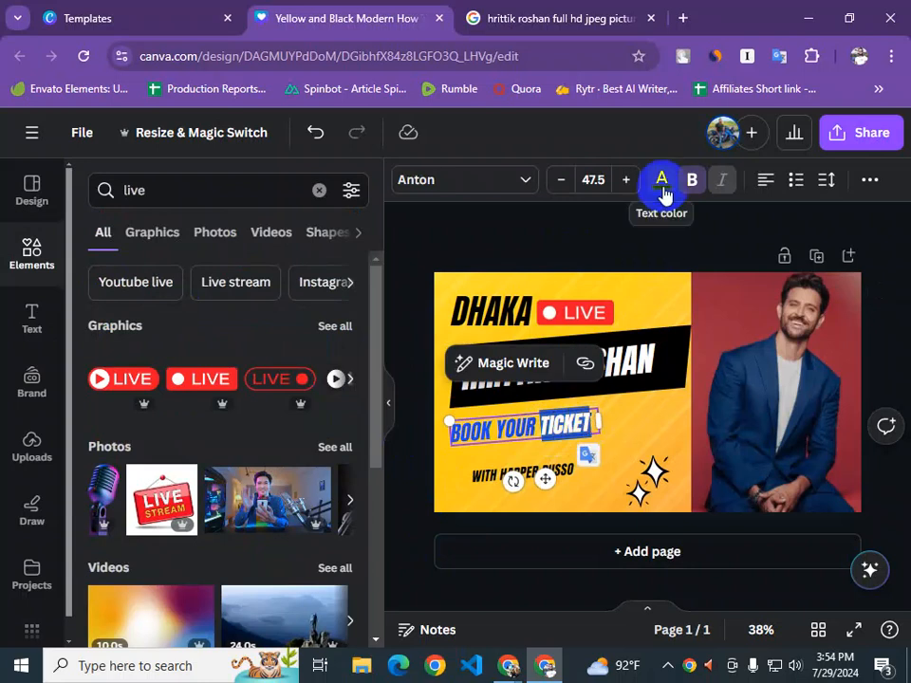
{"action": "left_click", "coordinate": [661, 180]}
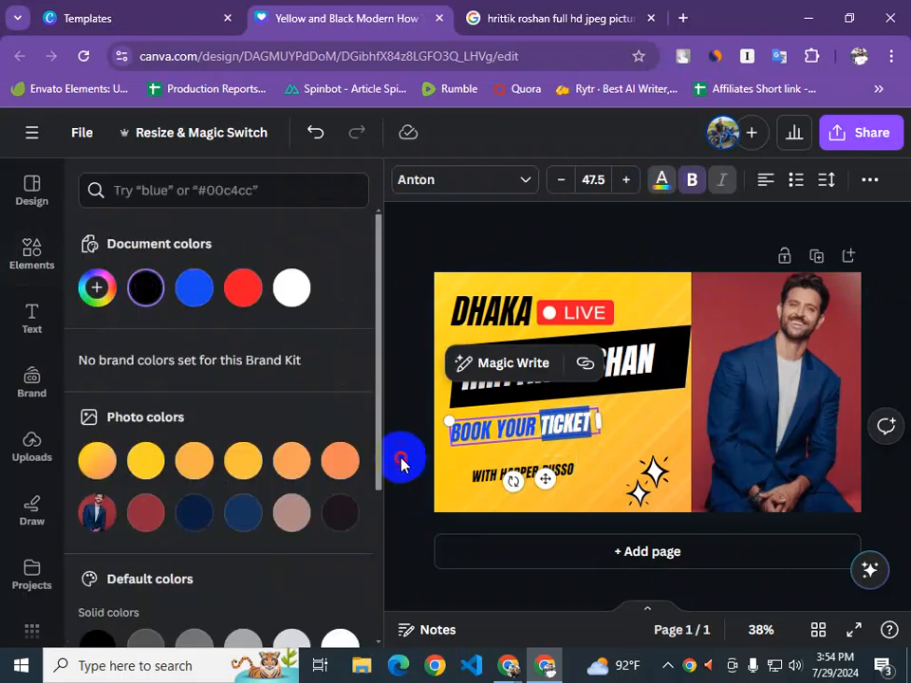
{"action": "left_click", "coordinate": [401, 464]}
{"action": "left_click", "coordinate": [400, 464]}
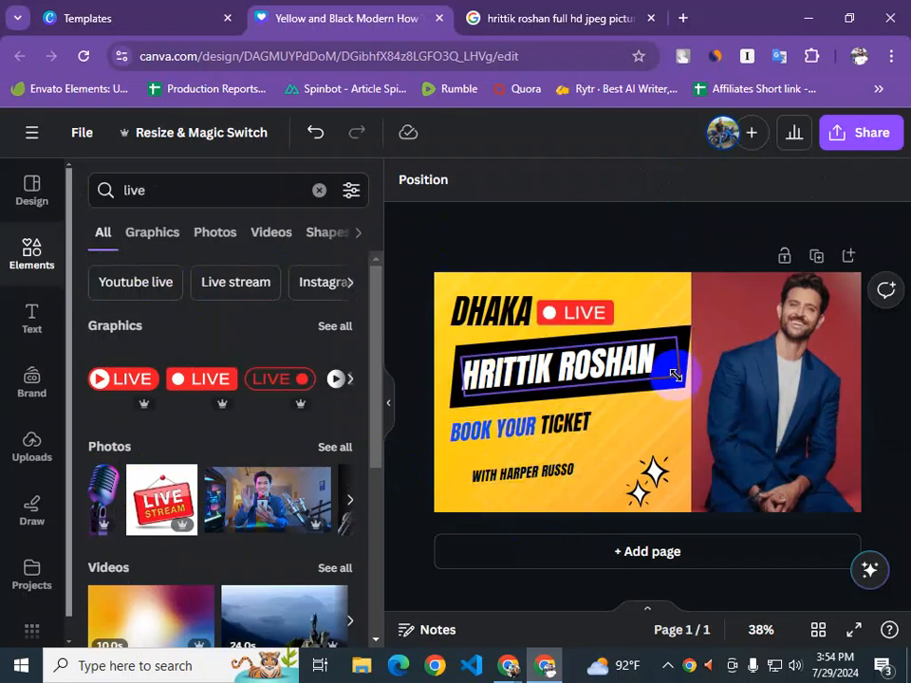
{"action": "left_click", "coordinate": [677, 377]}
{"action": "left_click", "coordinate": [675, 375]}
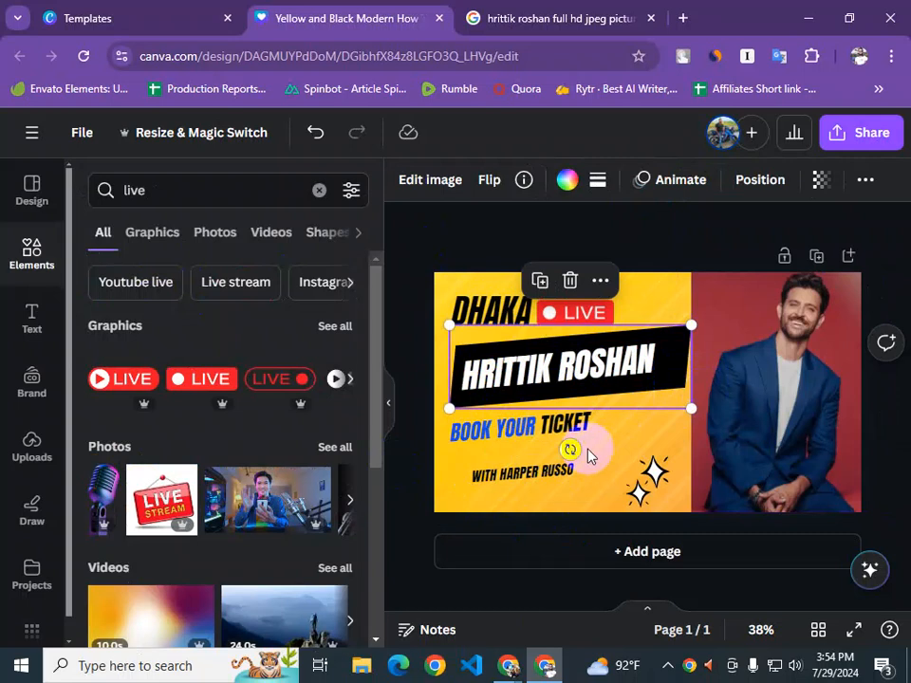
{"action": "left_click_drag", "start_coordinate": [570, 448], "coordinate": [576, 457]}
{"action": "left_click", "coordinate": [673, 374]}
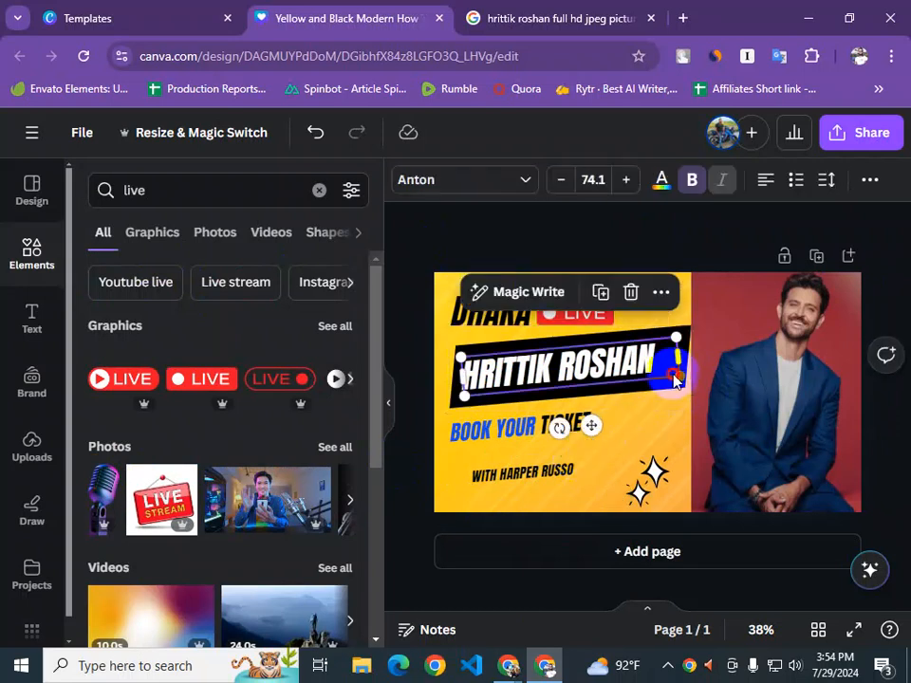
{"action": "left_click", "coordinate": [607, 406]}
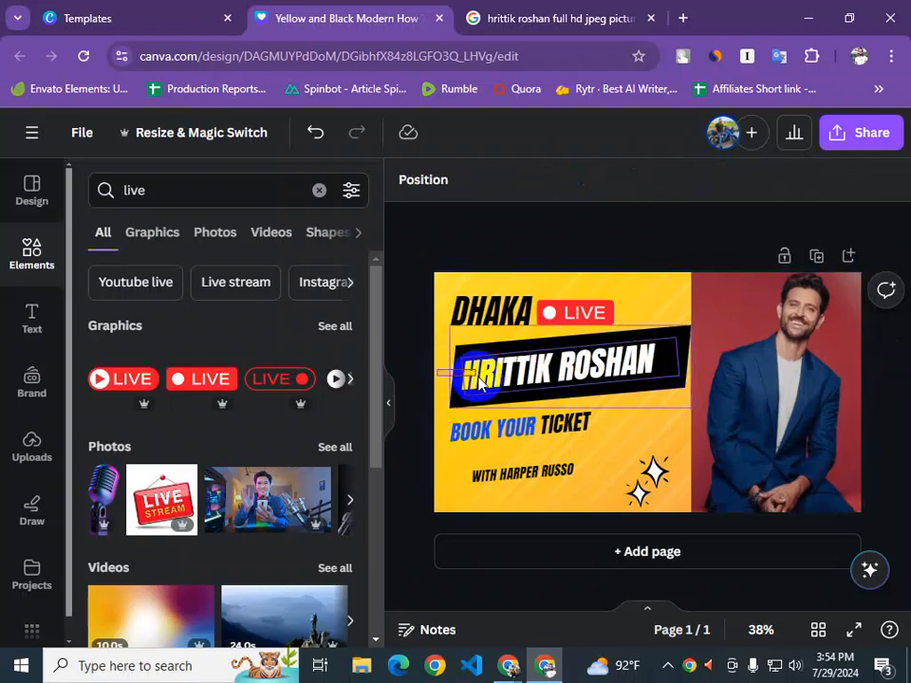
Scale down the black banner and "HRITTIK ROSHAN" together until the name's font size is about 68.6
{"action": "left_click", "coordinate": [512, 382]}
{"action": "left_click_drag", "start_coordinate": [513, 382], "coordinate": [507, 378]}
{"action": "mouse_move", "coordinate": [687, 326]}
{"action": "left_mouse_down"}
{"action": "mouse_move", "coordinate": [650, 335]}
{"action": "mouse_move", "coordinate": [670, 330]}
{"action": "left_mouse_up"}
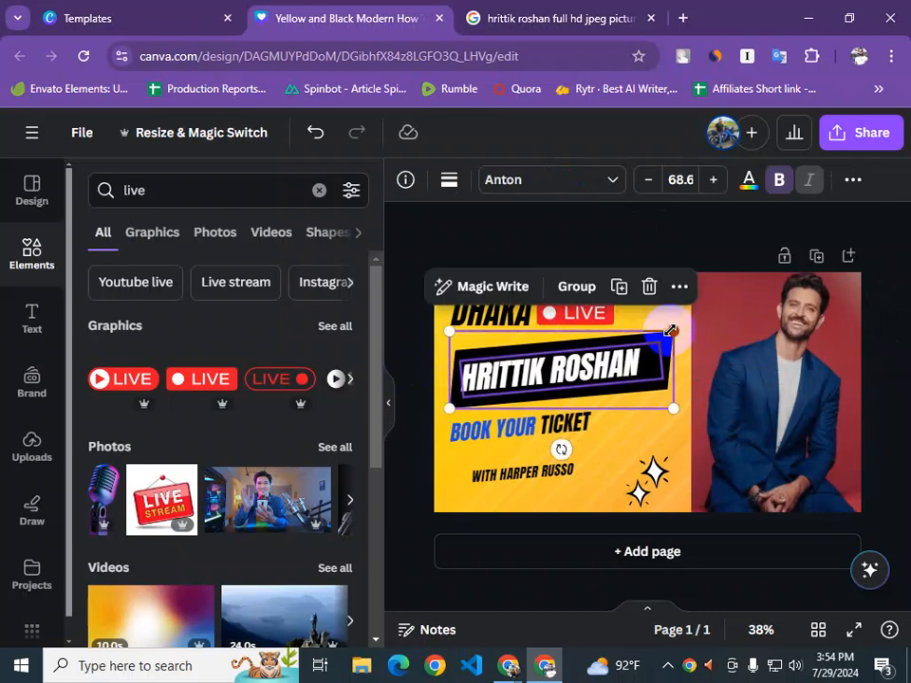
{"action": "left_click", "coordinate": [425, 347]}
Scale "DHAKA" and the LIVE badge together to about 404 × 99 and move them slightly lower, toward the banner
{"action": "left_click_drag", "start_coordinate": [453, 287], "coordinate": [577, 318]}
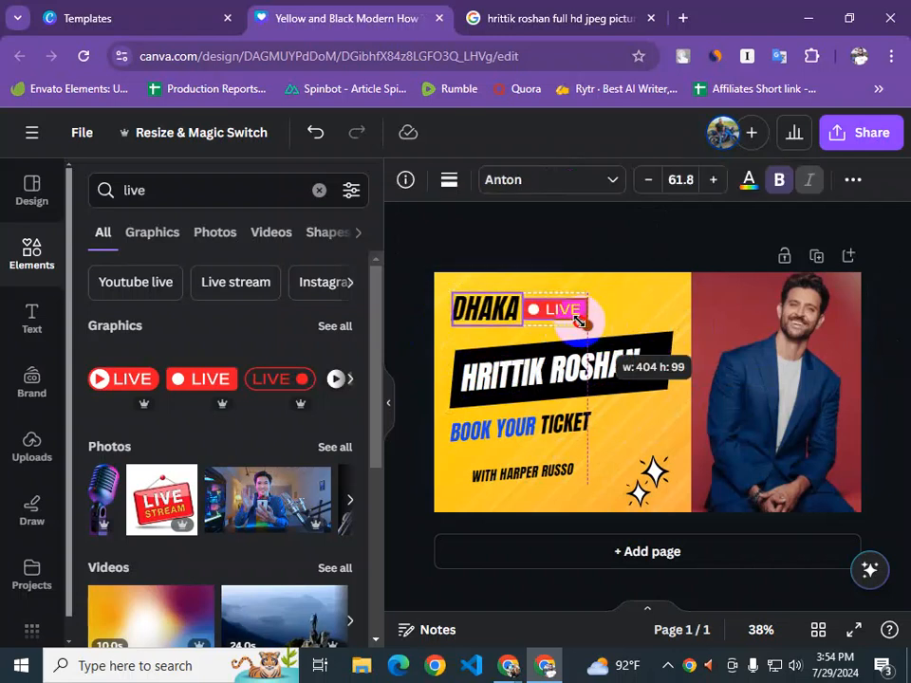
{"action": "left_click_drag", "start_coordinate": [513, 310], "coordinate": [513, 316]}
{"action": "left_click", "coordinate": [419, 463]}
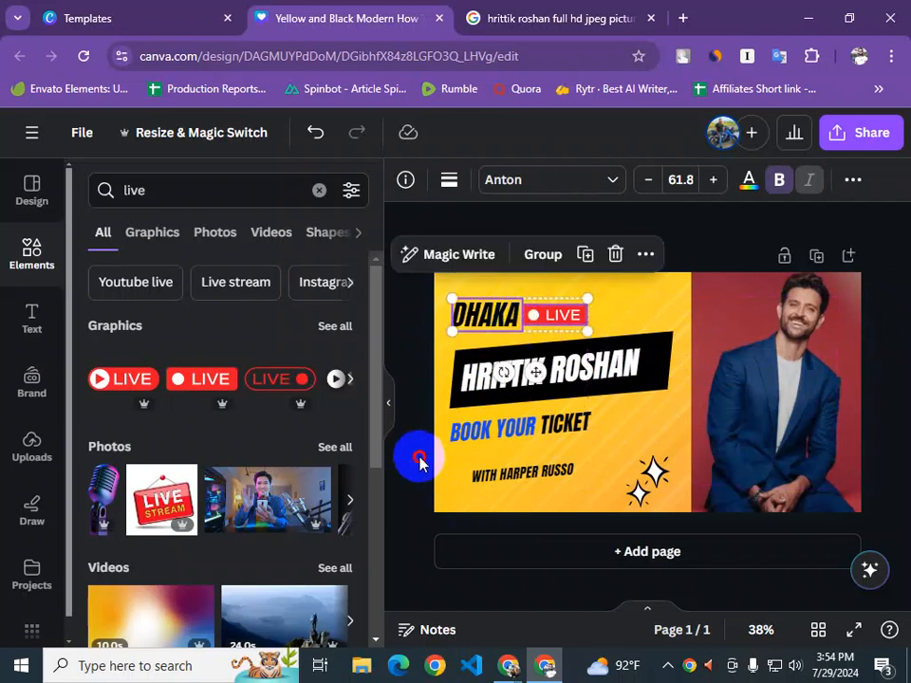
Move "HRITTIK ROSHAN" off the black banner, reduce the banner's tilt, and nudge it slightly up and left
{"action": "left_click_drag", "start_coordinate": [610, 366], "coordinate": [655, 449]}
{"action": "left_click", "coordinate": [488, 370]}
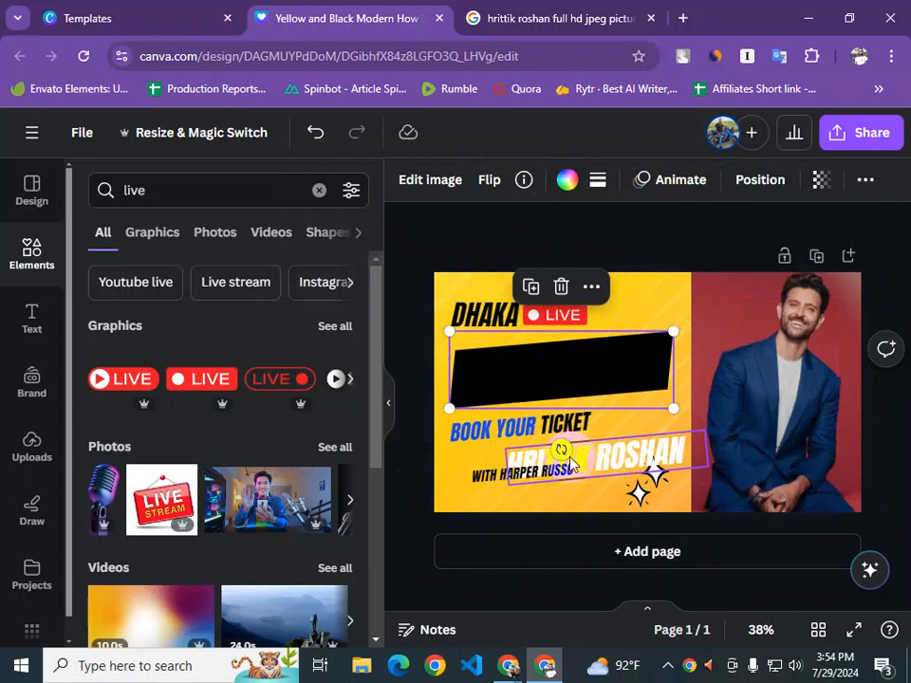
{"action": "left_click_drag", "start_coordinate": [561, 450], "coordinate": [558, 454]}
{"action": "left_click_drag", "start_coordinate": [573, 368], "coordinate": [567, 368]}
{"action": "mouse_move", "coordinate": [553, 451]}
{"action": "left_mouse_down"}
{"action": "mouse_move", "coordinate": [566, 445]}
{"action": "mouse_move", "coordinate": [557, 453]}
{"action": "left_mouse_up"}
{"action": "left_click", "coordinate": [567, 377]}
{"action": "left_click_drag", "start_coordinate": [562, 373], "coordinate": [563, 365]}
{"action": "key", "text": "Up"}
{"action": "key", "text": "Up"}
{"action": "key", "text": "Up"}
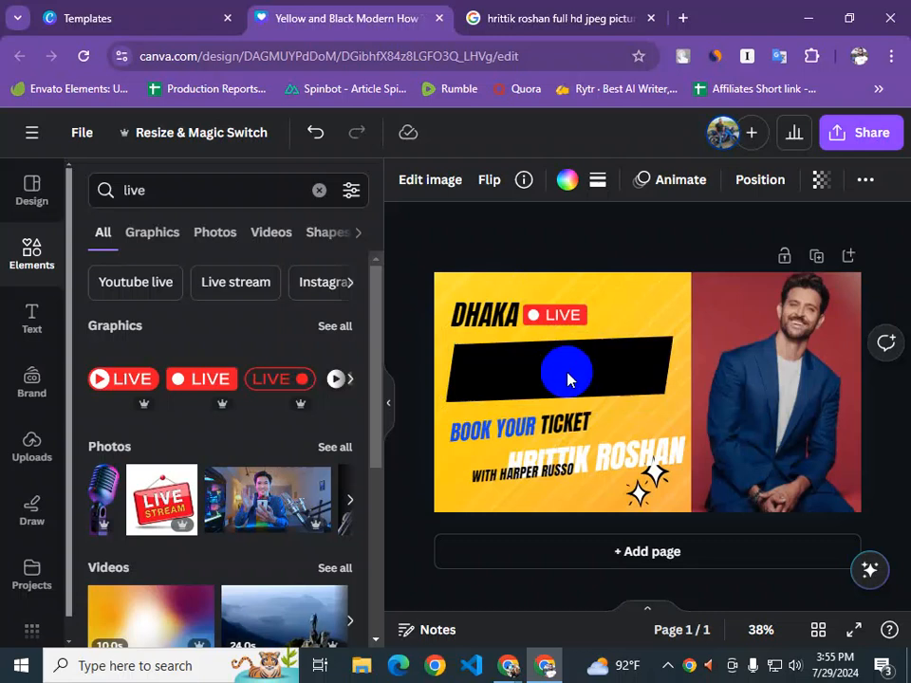
{"action": "key", "text": "Left"}
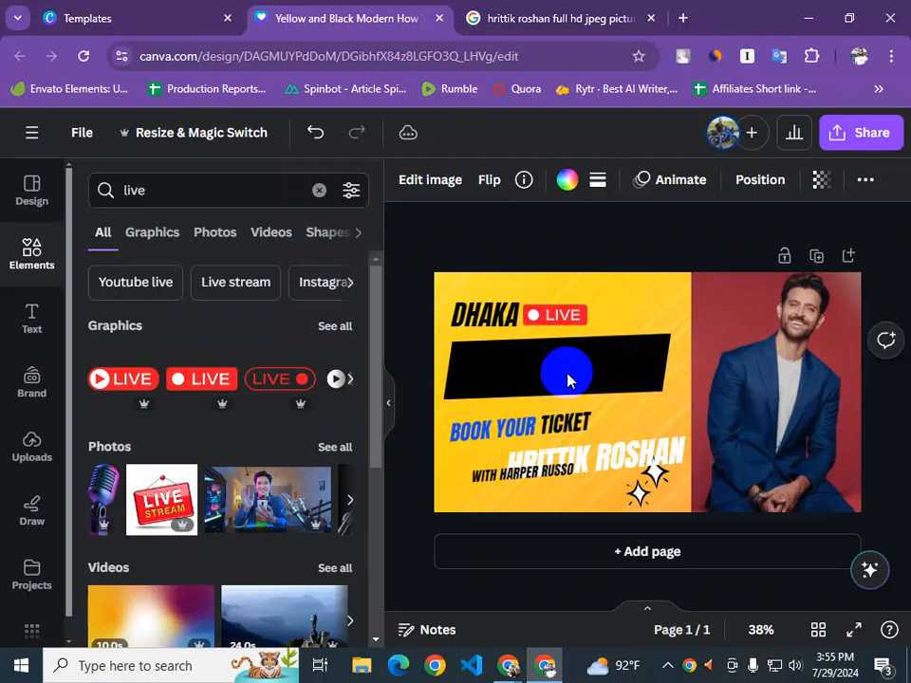
Place "HRITTIK ROSHAN" back onto the black banner and rotate it to match the banner's angle
{"action": "left_click_drag", "start_coordinate": [596, 460], "coordinate": [577, 382]}
{"action": "left_click_drag", "start_coordinate": [549, 427], "coordinate": [546, 429]}
{"action": "left_click", "coordinate": [413, 421]}
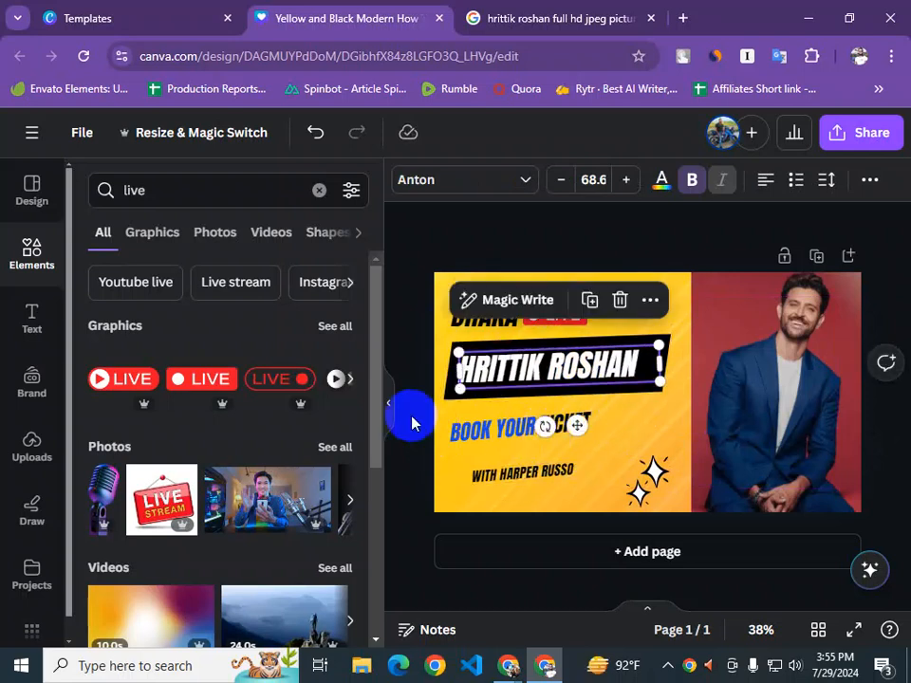
Nudge "BOOK YOUR TICKET" slightly up and left, closer beneath the black banner
{"action": "left_click_drag", "start_coordinate": [446, 464], "coordinate": [559, 418]}
{"action": "left_click", "coordinate": [424, 460]}
{"action": "left_click_drag", "start_coordinate": [512, 474], "coordinate": [513, 477]}
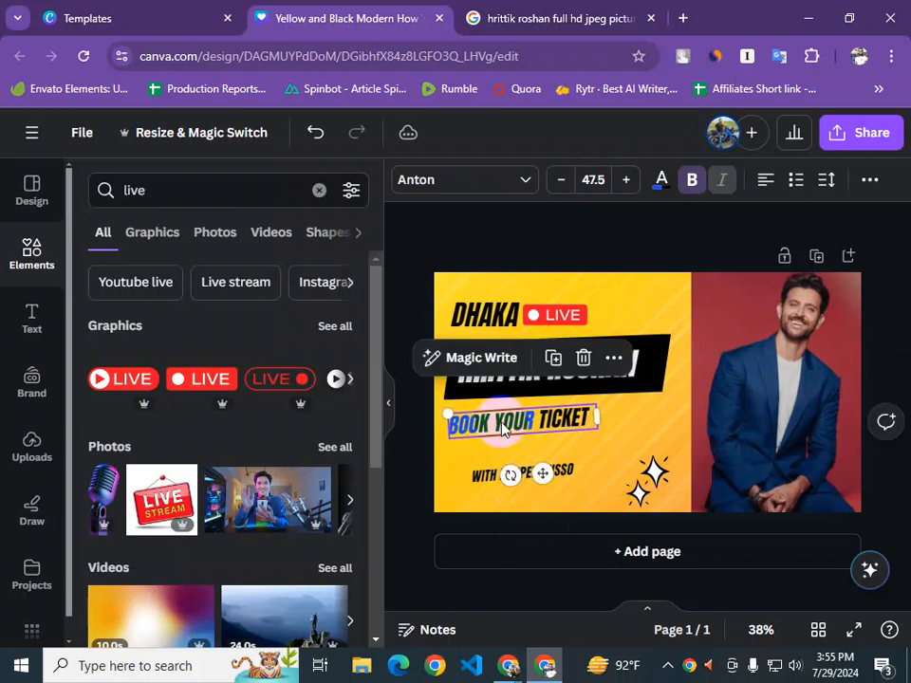
{"action": "left_click_drag", "start_coordinate": [500, 419], "coordinate": [500, 416]}
{"action": "left_click", "coordinate": [417, 477]}
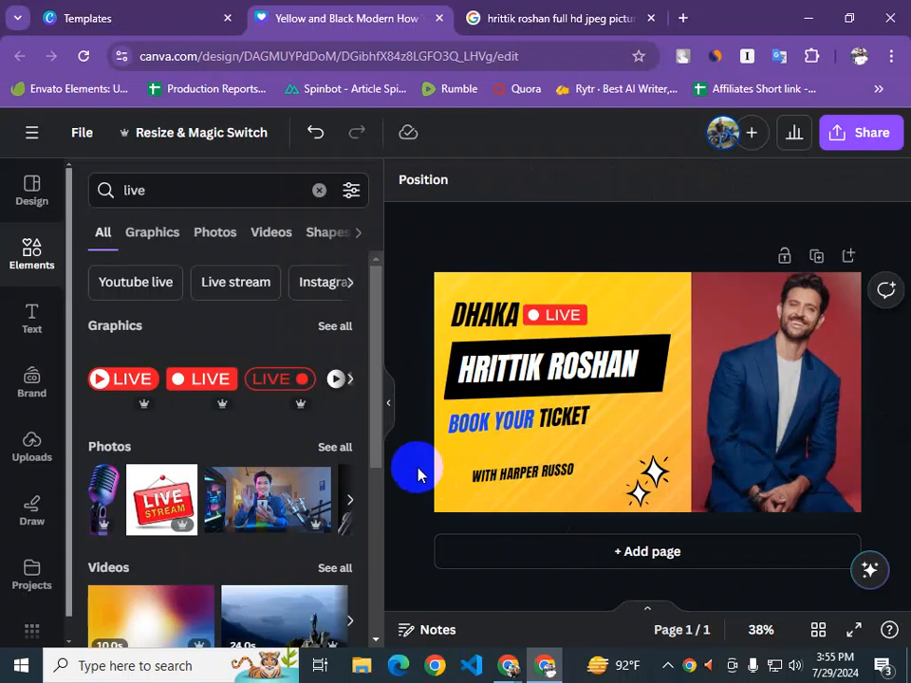
Reduce the tilt of "BOOK YOUR TICKET" so it runs parallel to the black banner
{"action": "left_click", "coordinate": [567, 422]}
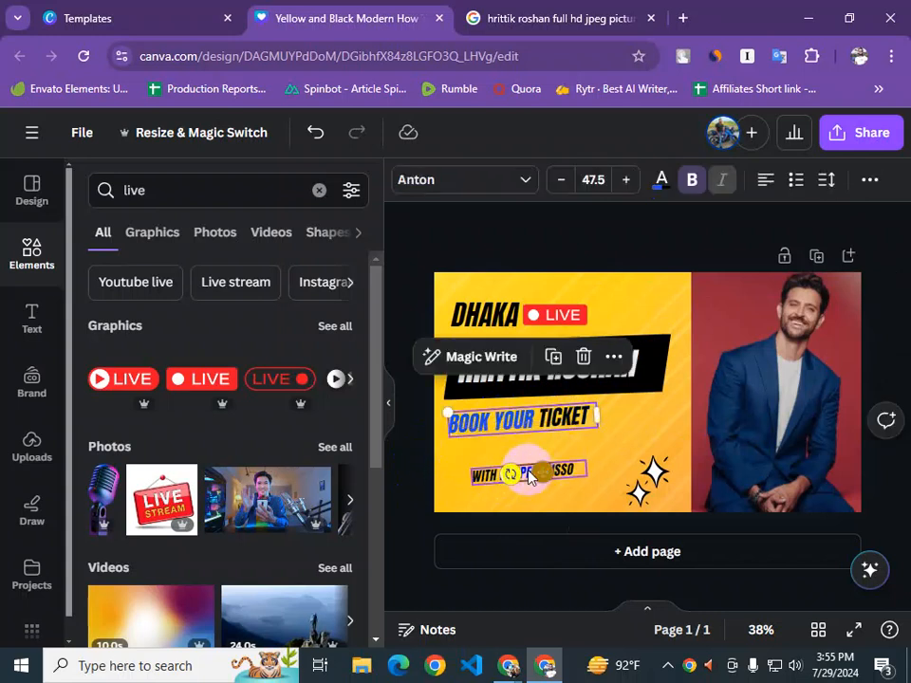
{"action": "left_click_drag", "start_coordinate": [542, 472], "coordinate": [513, 481]}
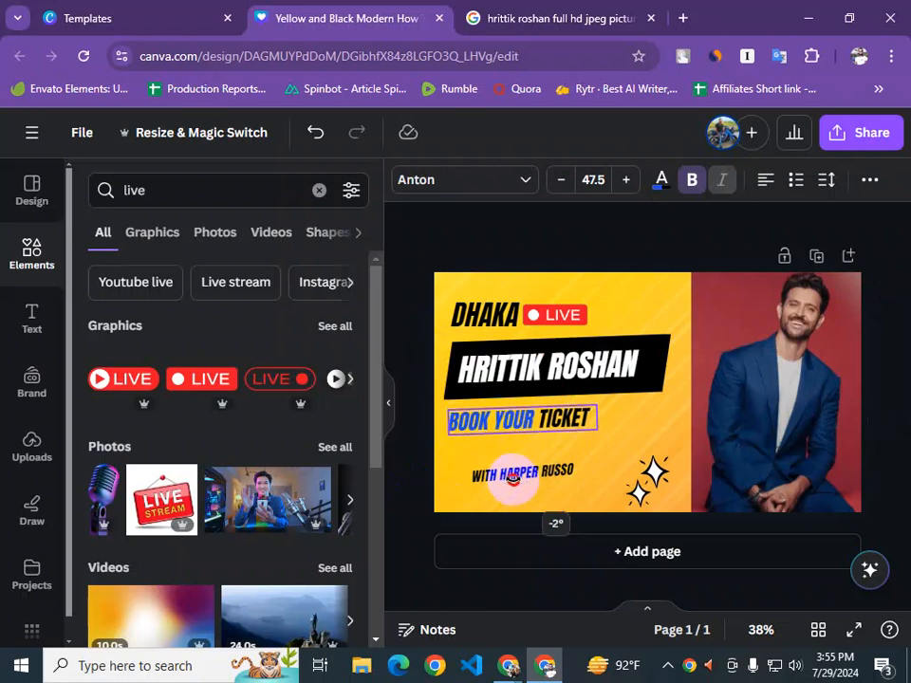
{"action": "left_click_drag", "start_coordinate": [512, 480], "coordinate": [503, 496]}
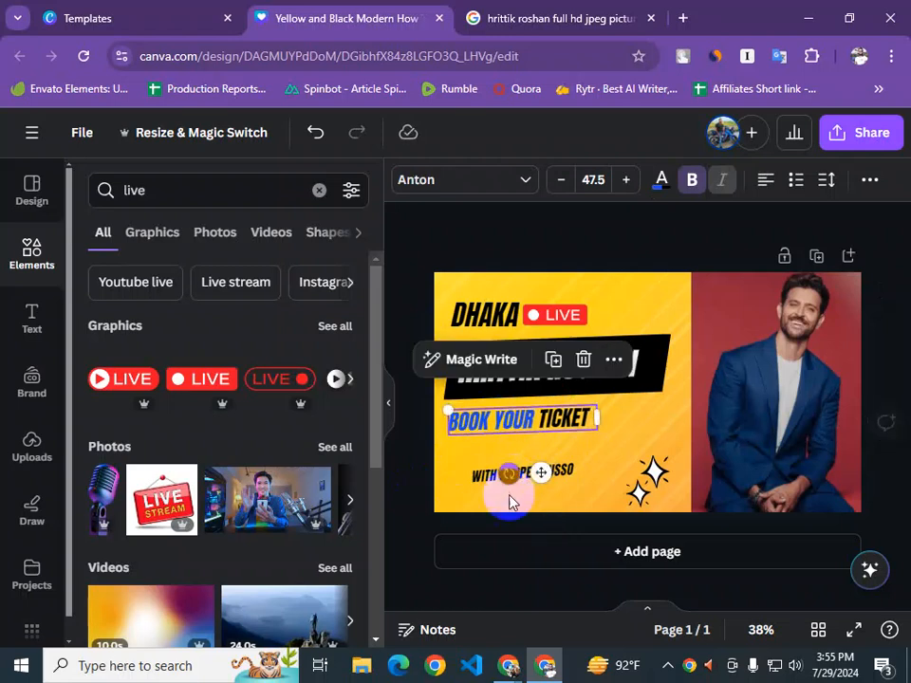
{"action": "left_click", "coordinate": [423, 455]}
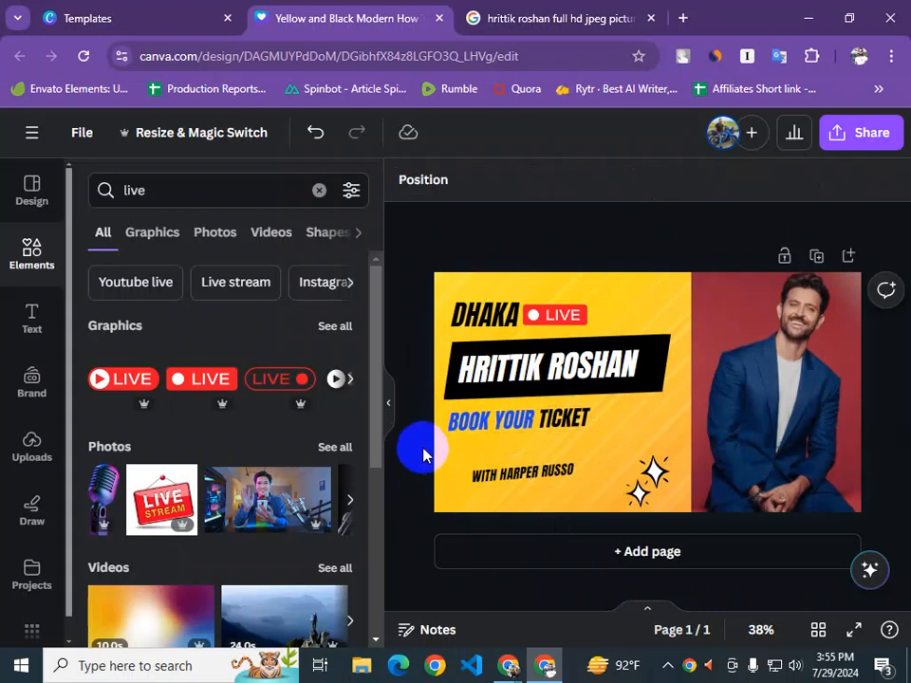
Align the small presenter-name line with the left edge of "BOOK YOUR TICKET" and move the sparkles inward and slightly higher
{"action": "left_click", "coordinate": [534, 477]}
{"action": "left_click_drag", "start_coordinate": [534, 477], "coordinate": [520, 475]}
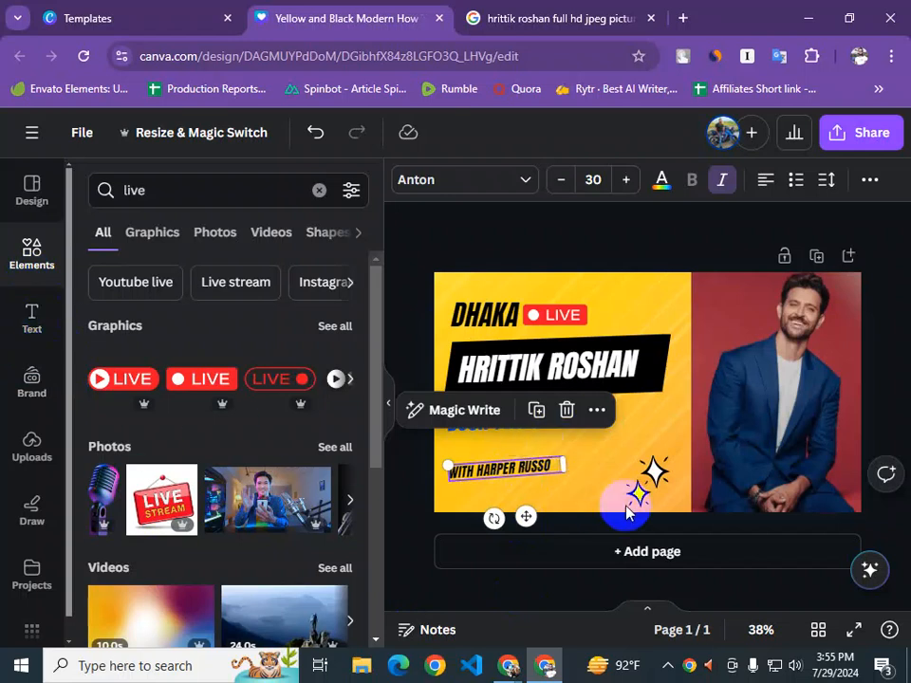
{"action": "left_click_drag", "start_coordinate": [645, 484], "coordinate": [622, 471]}
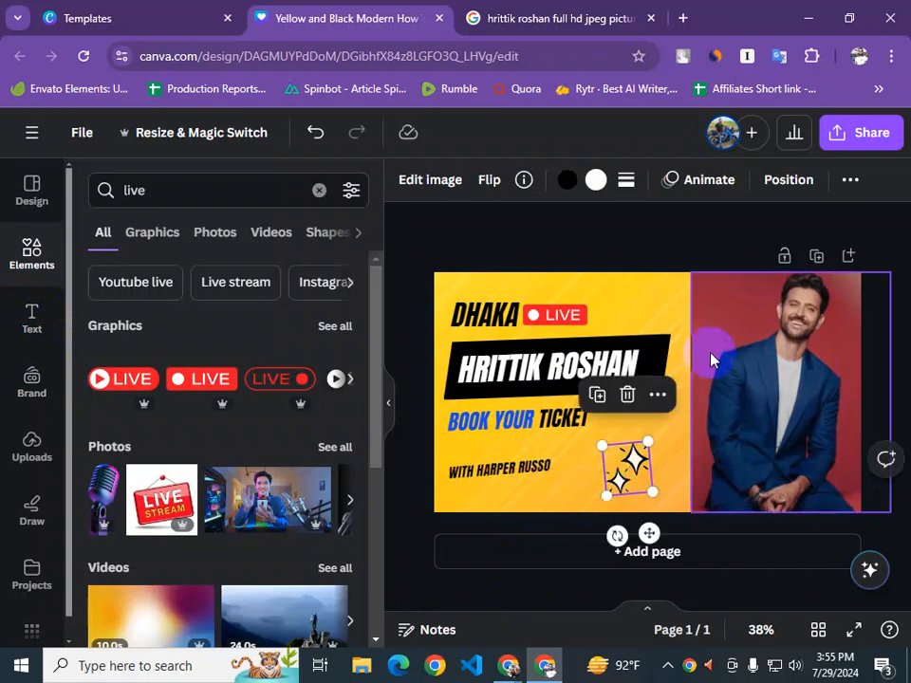
{"action": "left_click", "coordinate": [702, 413]}
{"action": "left_click", "coordinate": [758, 415]}
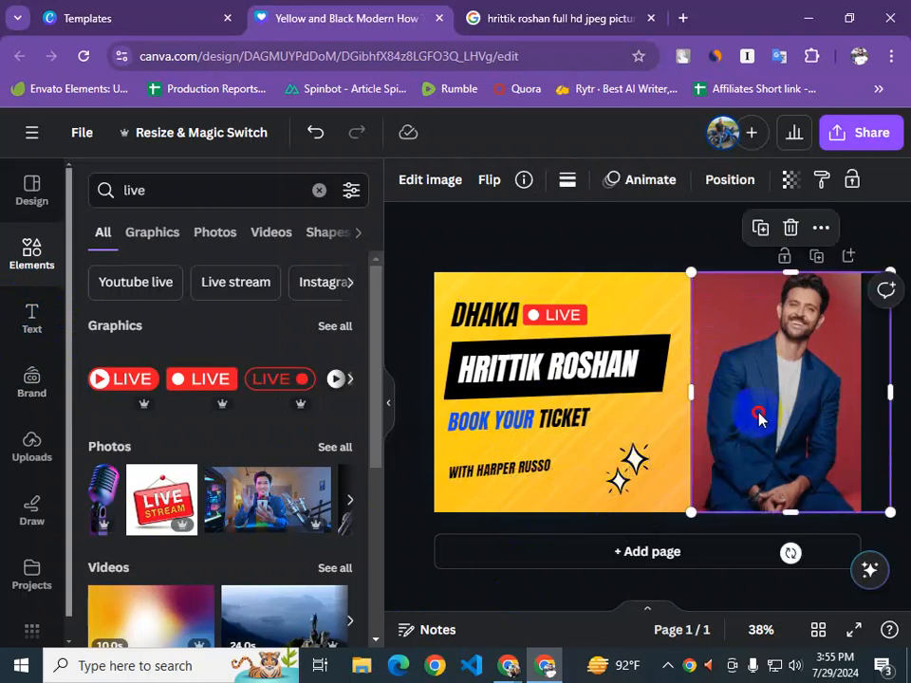
{"action": "left_click", "coordinate": [676, 424]}
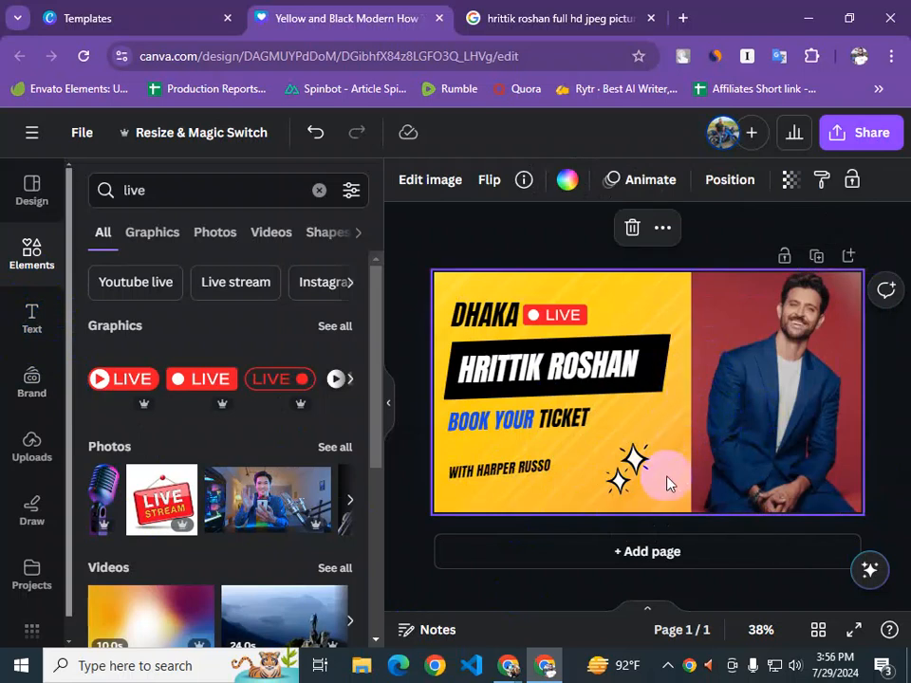
Add a square shape over the yellow area beside the photo and fill it black
{"action": "left_click", "coordinate": [33, 264]}
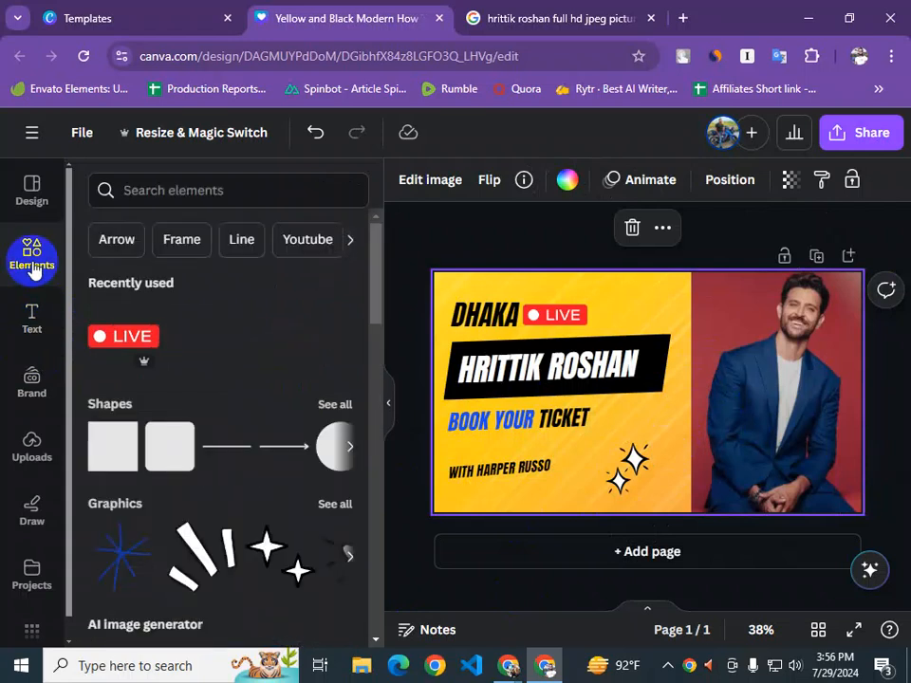
{"action": "left_click", "coordinate": [101, 456]}
{"action": "left_click_drag", "start_coordinate": [666, 409], "coordinate": [673, 328]}
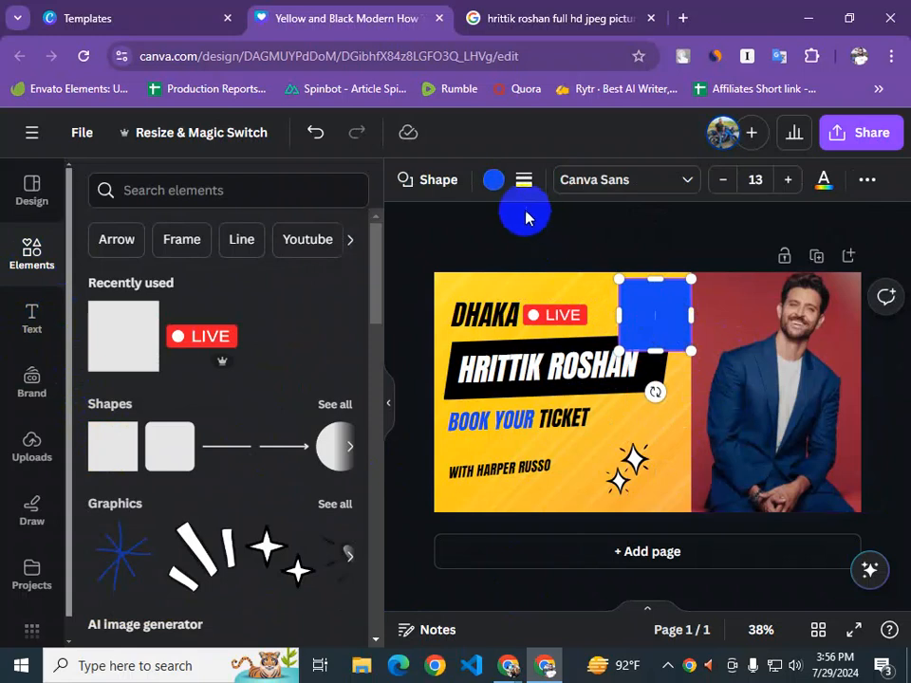
{"action": "left_click", "coordinate": [493, 180]}
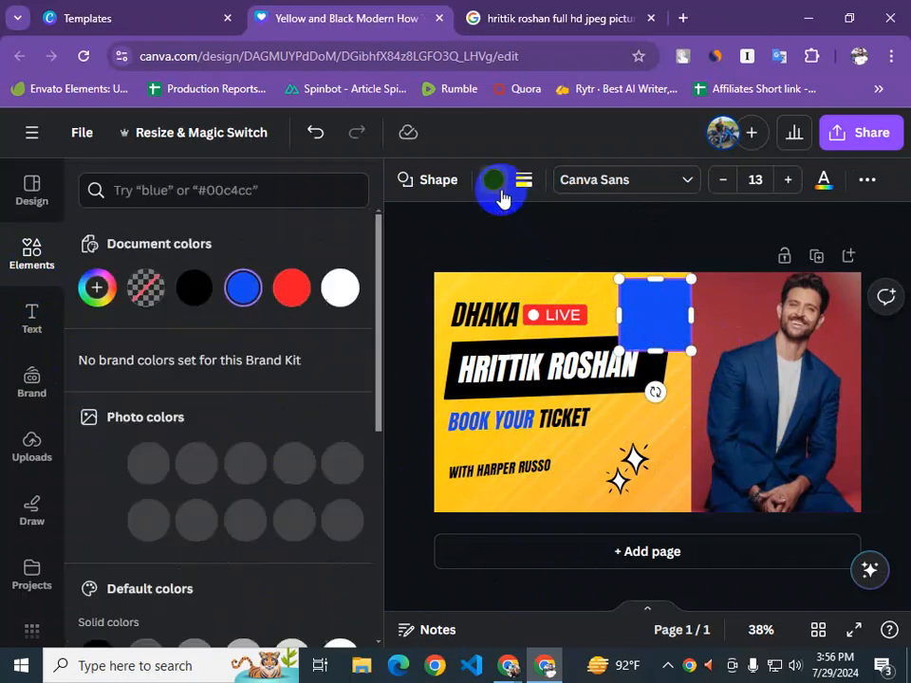
{"action": "left_click", "coordinate": [194, 287]}
Reshape the black square into a thin, slightly slanted full-height strip dividing the yellow background from the photo
{"action": "left_click_drag", "start_coordinate": [616, 317], "coordinate": [658, 315]}
{"action": "left_click_drag", "start_coordinate": [675, 374], "coordinate": [683, 524]}
{"action": "left_click_drag", "start_coordinate": [671, 281], "coordinate": [673, 256]}
{"action": "left_click_drag", "start_coordinate": [661, 379], "coordinate": [684, 389]}
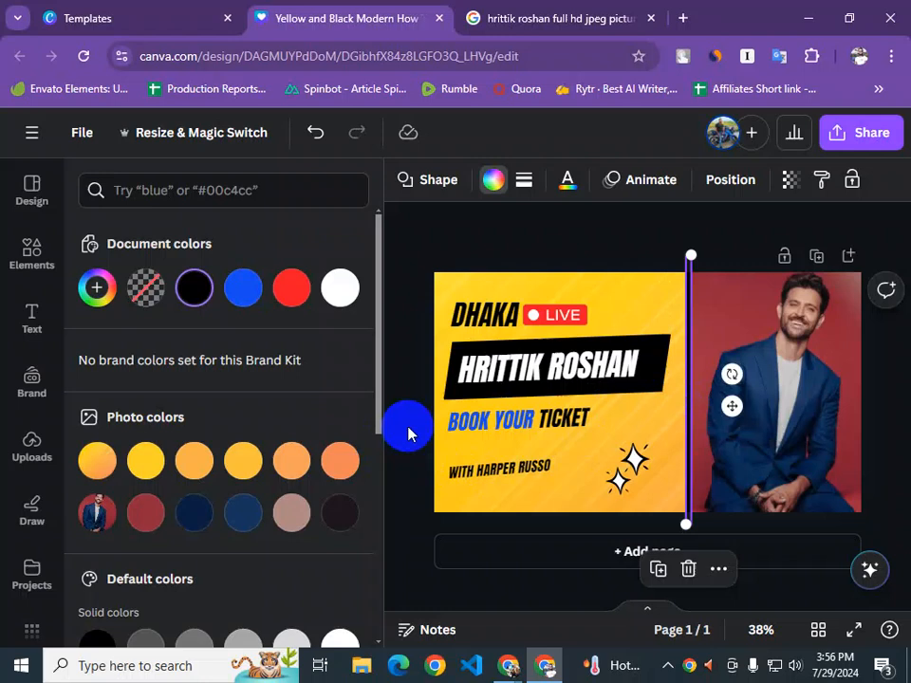
{"action": "left_click", "coordinate": [408, 434]}
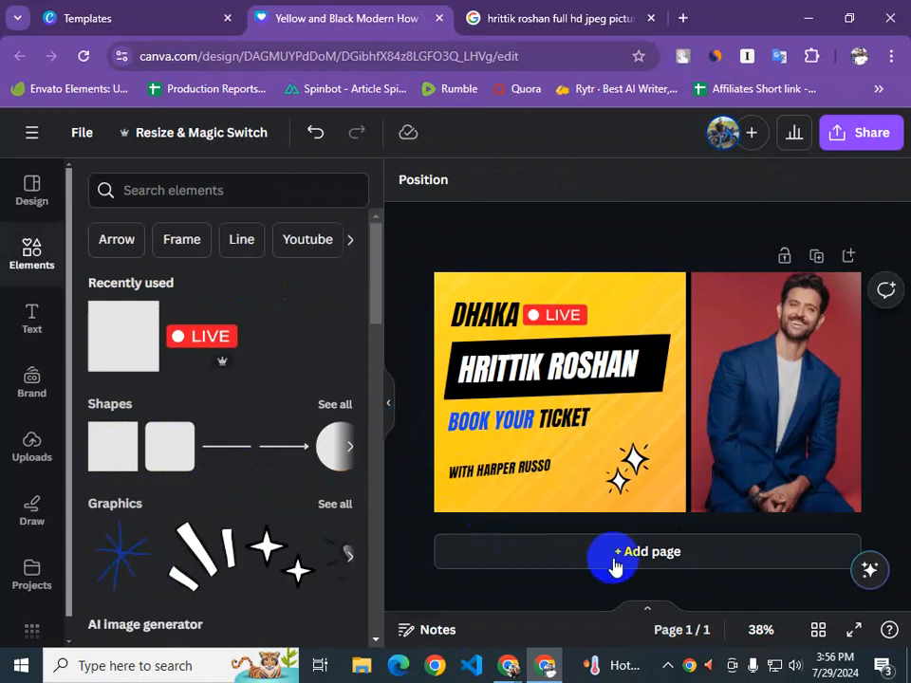
Nudge the sparkles slightly right, toward the black divider strip
{"action": "left_click", "coordinate": [638, 488]}
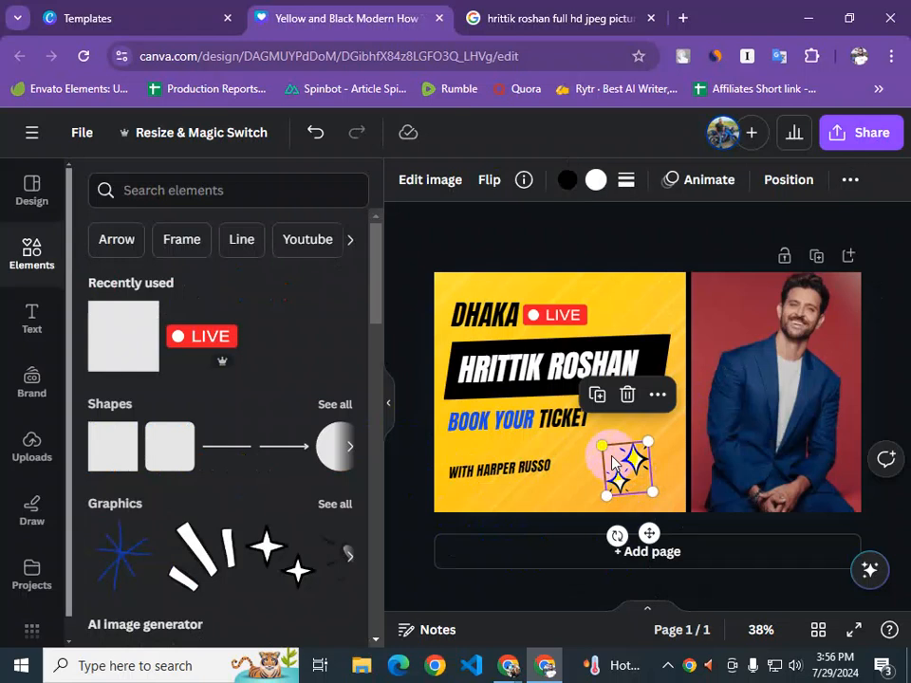
{"action": "left_click_drag", "start_coordinate": [628, 482], "coordinate": [636, 486]}
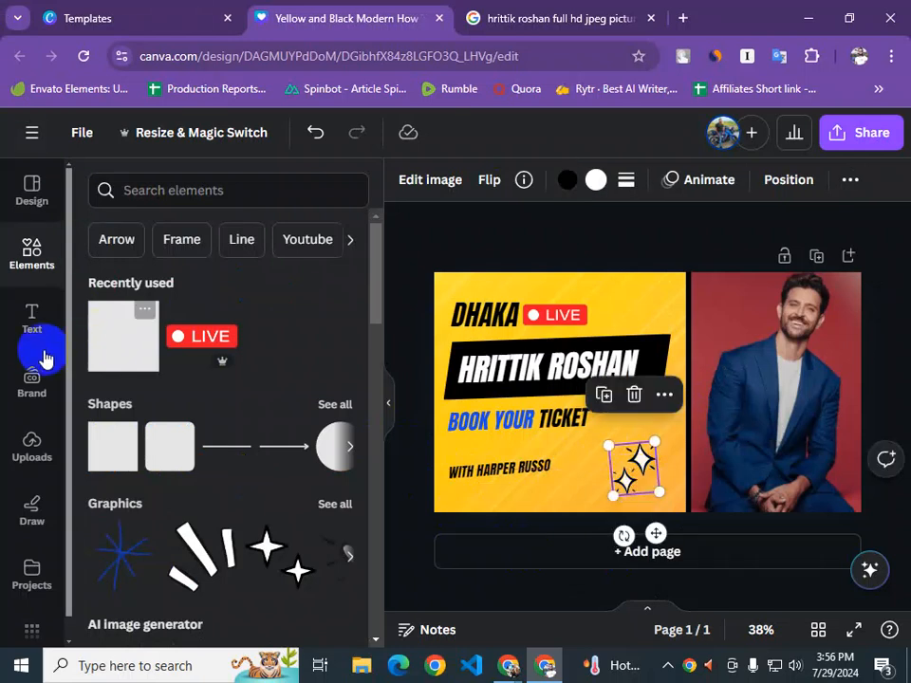
Look through the thumbnail templates, the shapes and graphics library, and the font combinations
{"action": "left_click", "coordinate": [29, 200]}
{"action": "scroll", "coordinate": [171, 414], "scroll_direction": "down", "scroll_amount": 2}
{"action": "scroll", "coordinate": [171, 414], "scroll_direction": "down", "scroll_amount": 5}
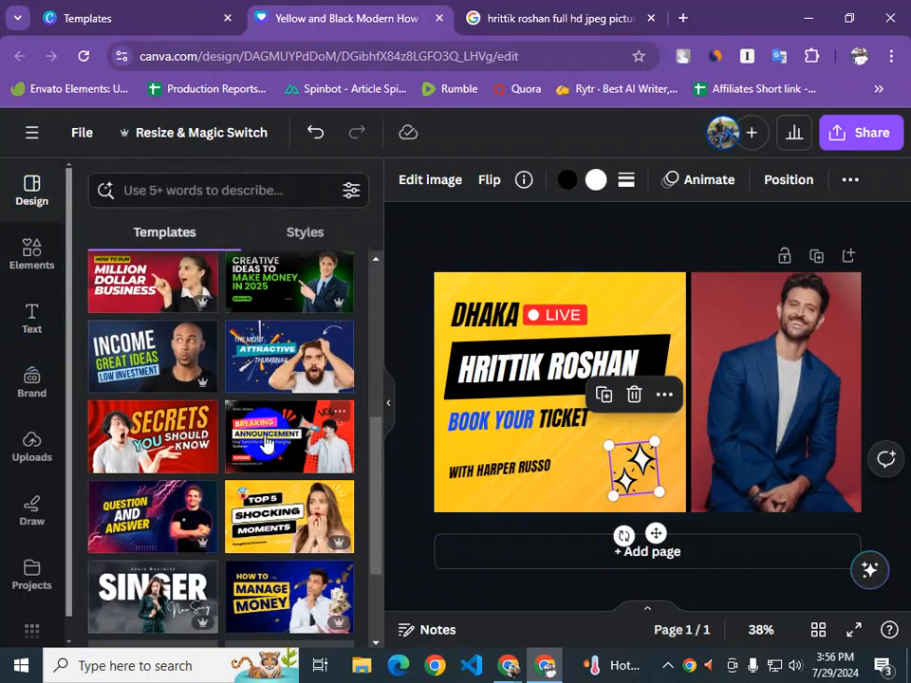
{"action": "left_click", "coordinate": [46, 258]}
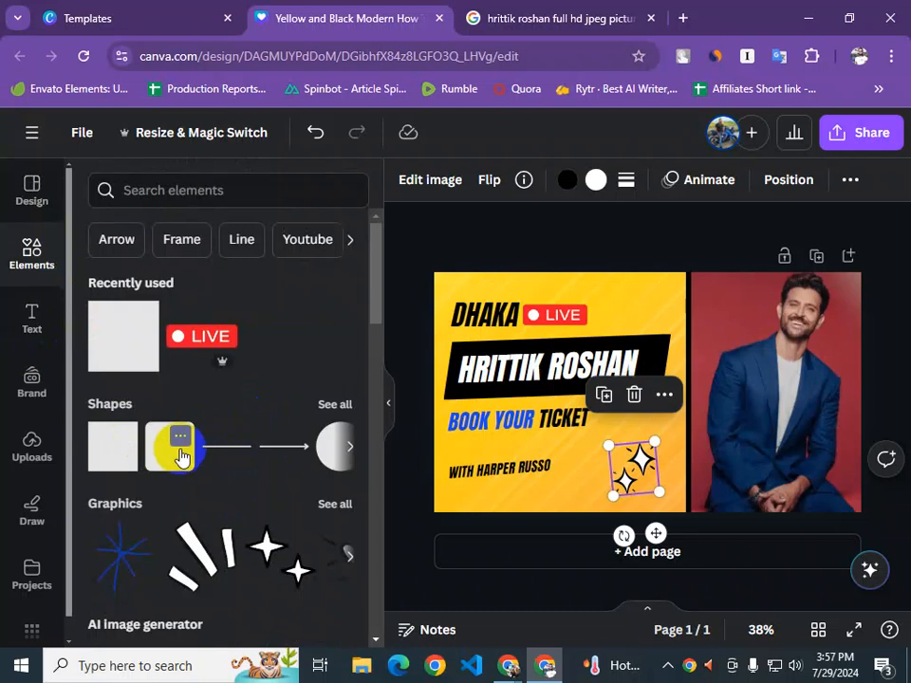
{"action": "left_click", "coordinate": [31, 321]}
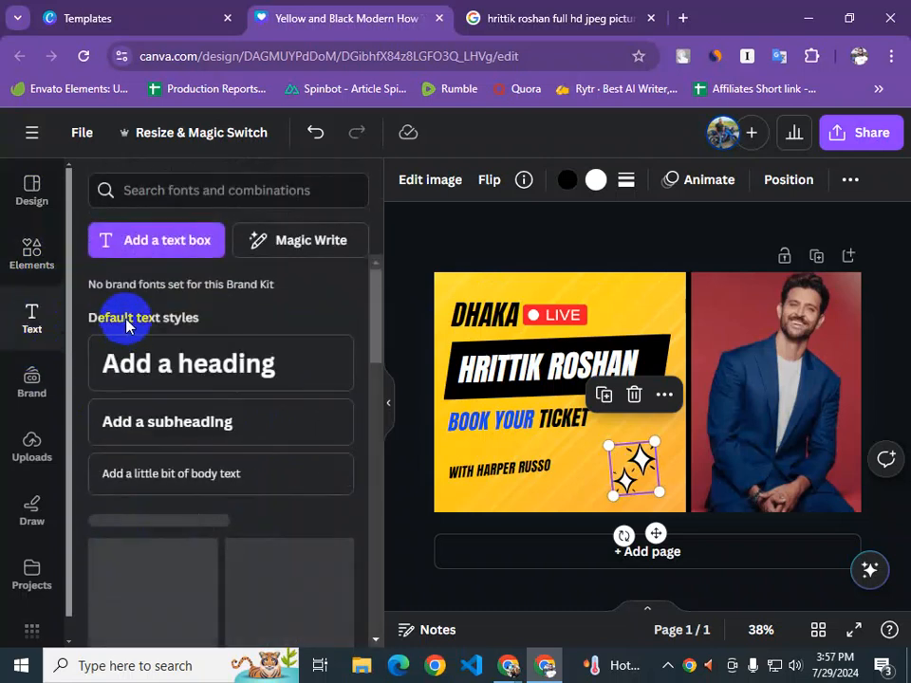
{"action": "scroll", "coordinate": [193, 428], "scroll_direction": "down", "scroll_amount": 3}
{"action": "scroll", "coordinate": [264, 372], "scroll_direction": "down", "scroll_amount": 5}
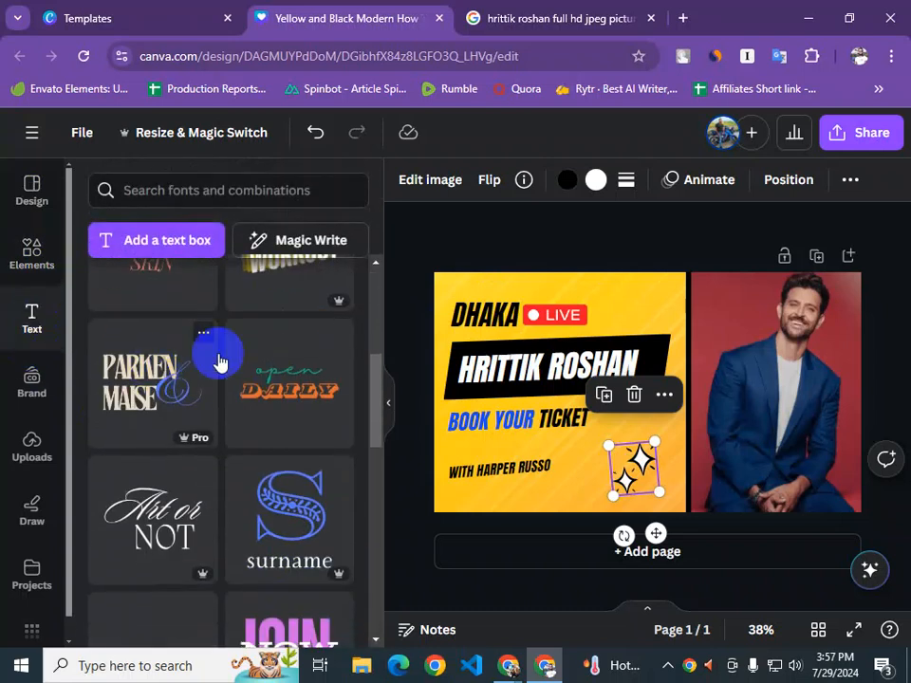
{"action": "scroll", "coordinate": [242, 408], "scroll_direction": "down", "scroll_amount": 7}
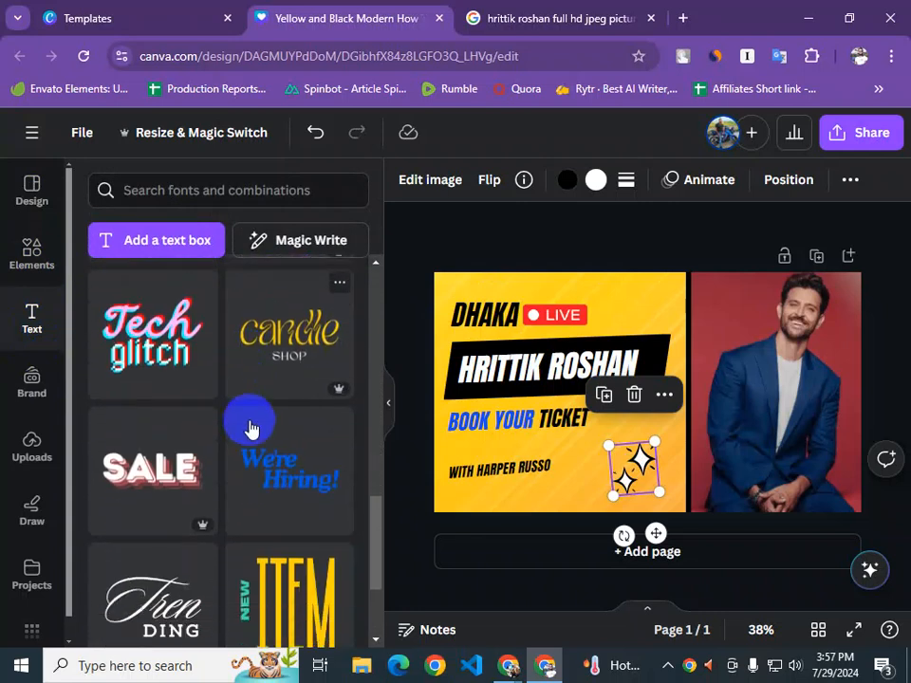
{"action": "scroll", "coordinate": [281, 464], "scroll_direction": "up", "scroll_amount": 12}
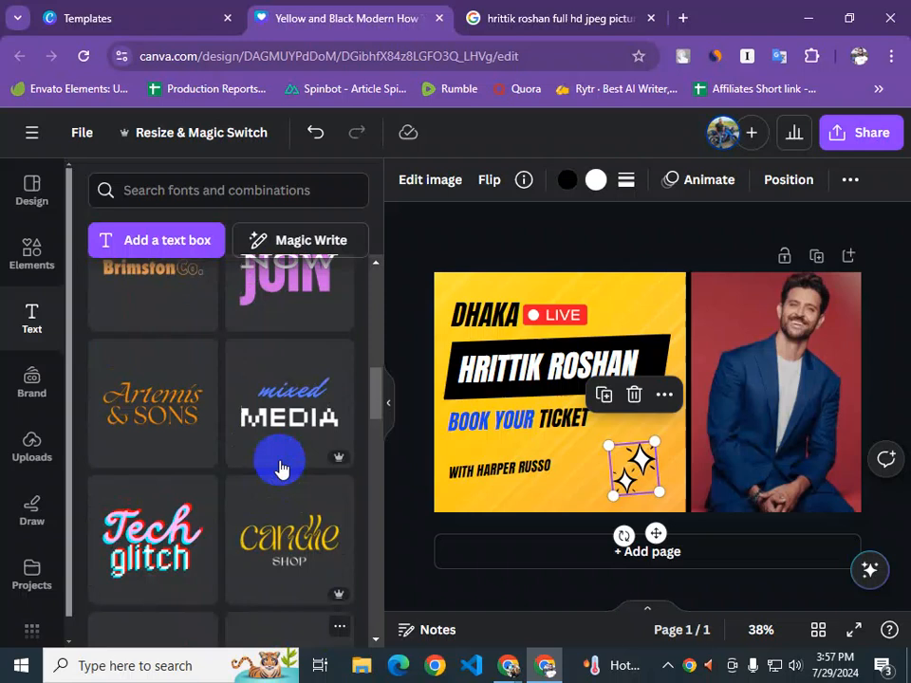
{"action": "scroll", "coordinate": [280, 467], "scroll_direction": "up", "scroll_amount": 3}
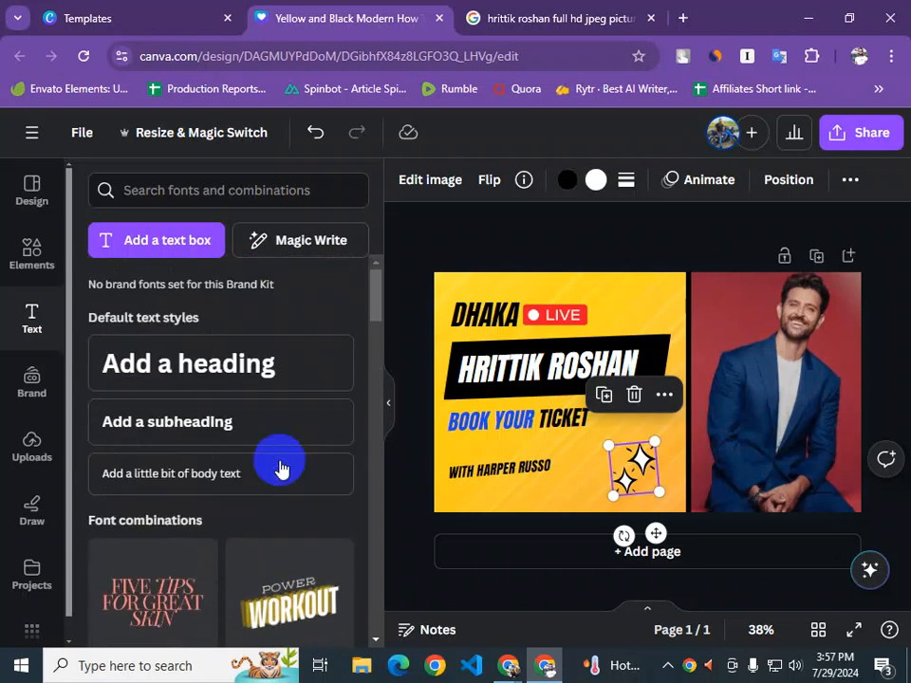
{"action": "left_click", "coordinate": [31, 448]}
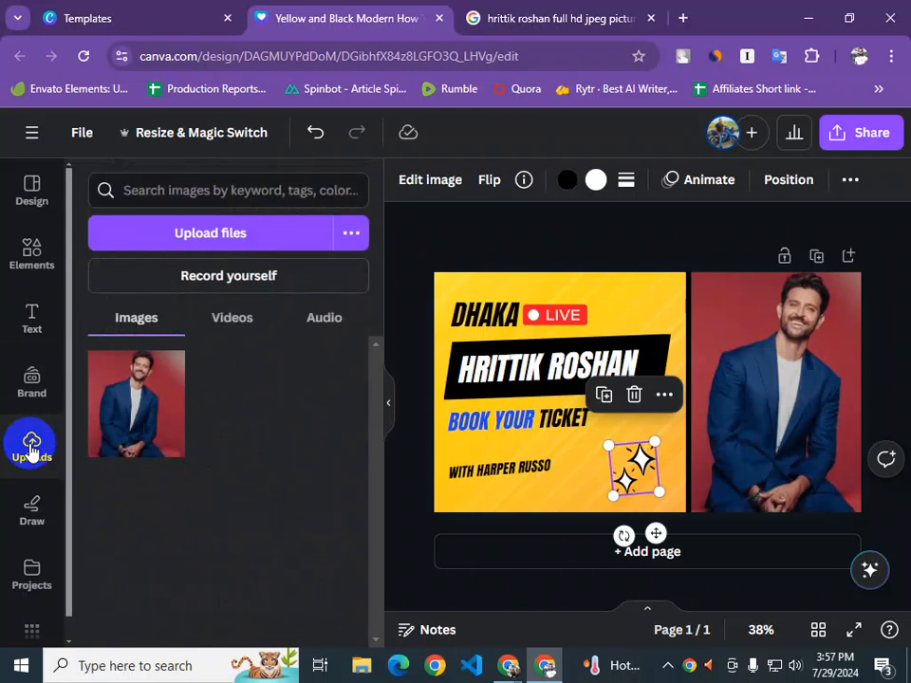
{"action": "left_click", "coordinate": [245, 235]}
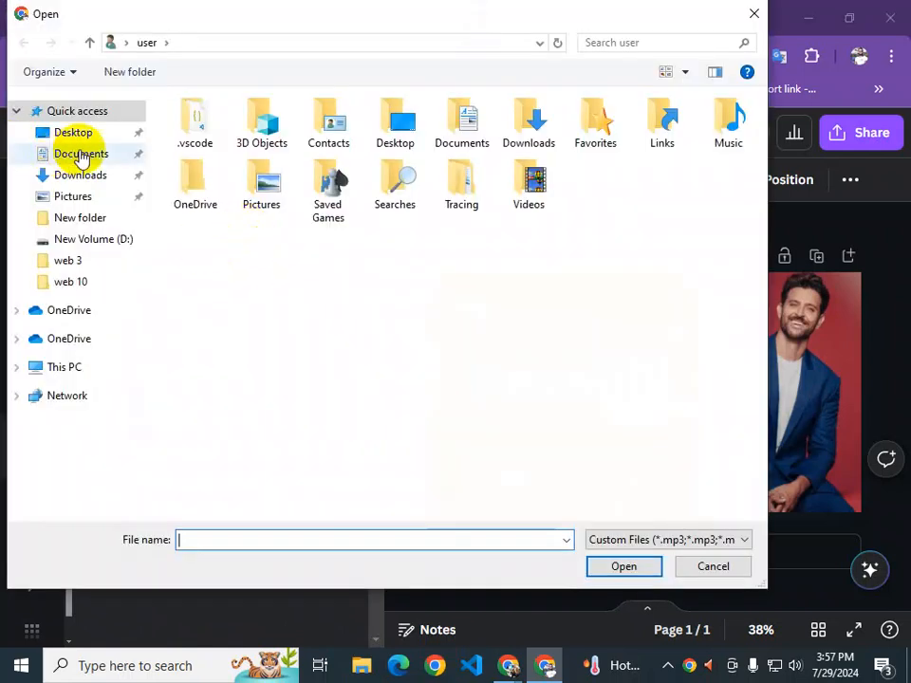
{"action": "left_click", "coordinate": [89, 180]}
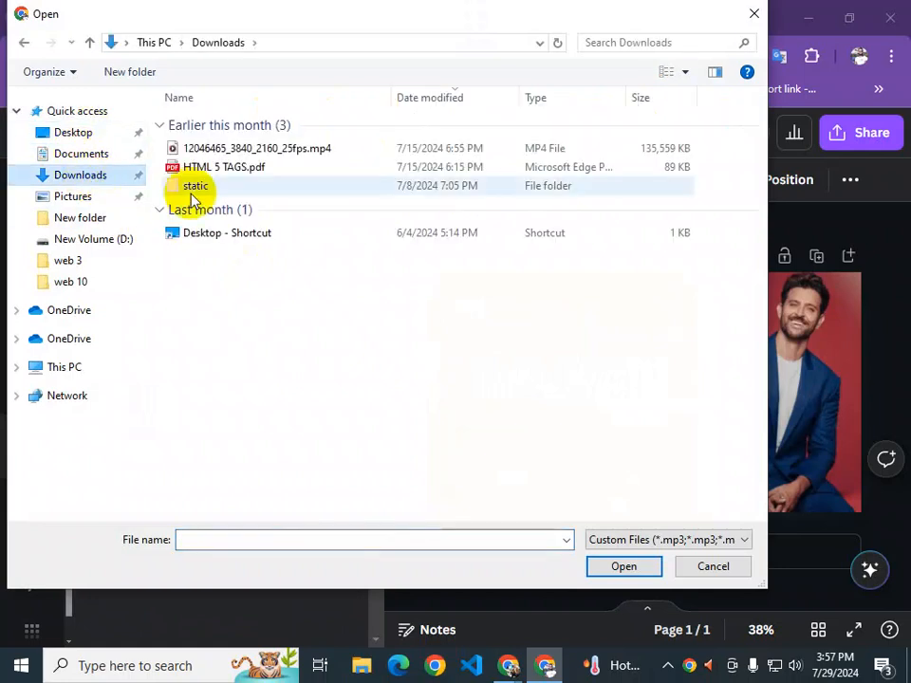
{"action": "left_click", "coordinate": [219, 171]}
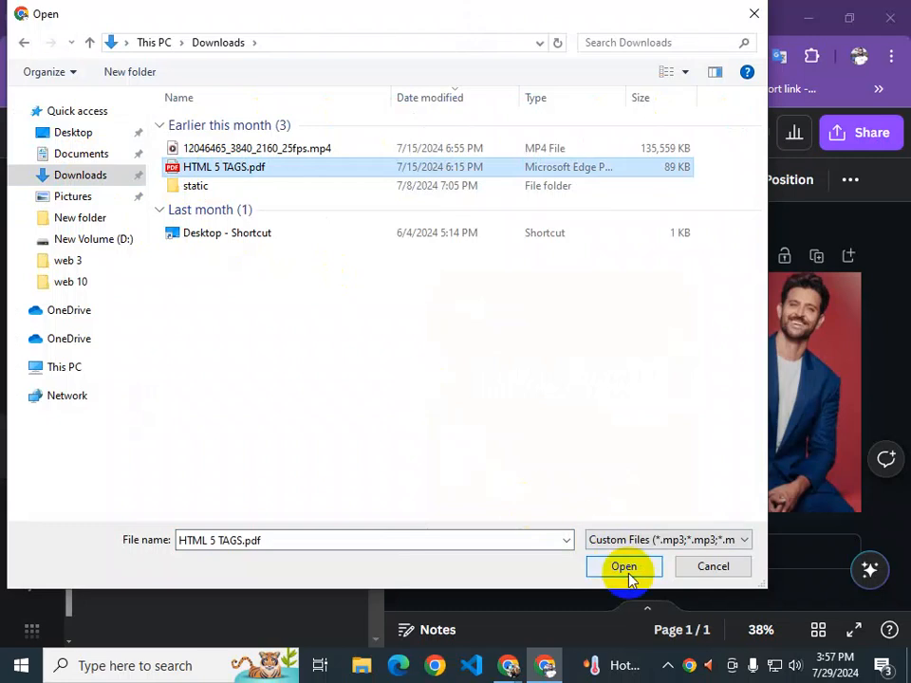
{"action": "left_click", "coordinate": [705, 568]}
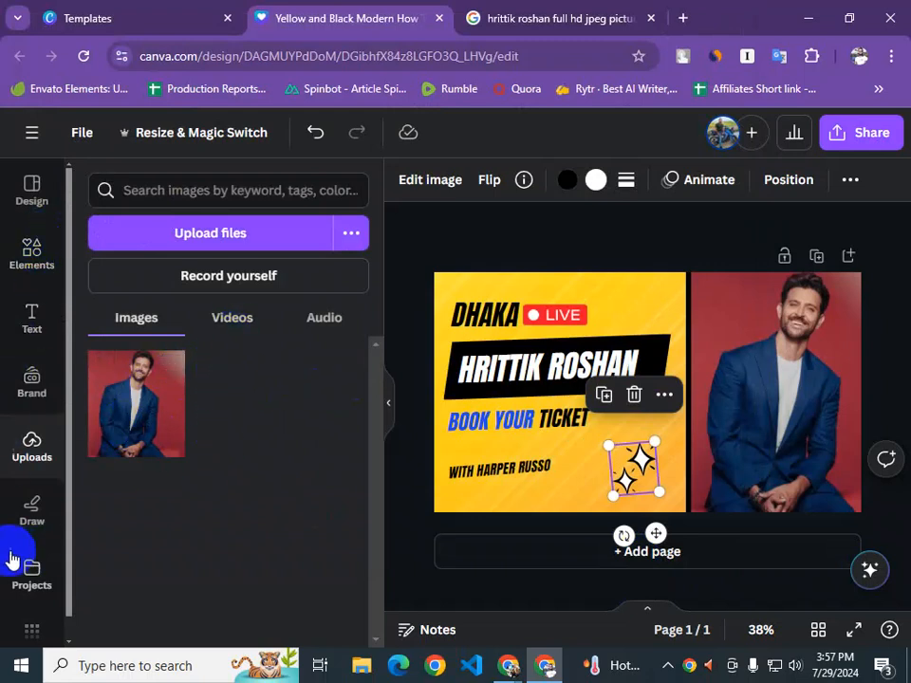
Look through the available Canva apps and browse the trending pictures in the Photos app
{"action": "scroll", "coordinate": [35, 408], "scroll_direction": "down", "scroll_amount": 1}
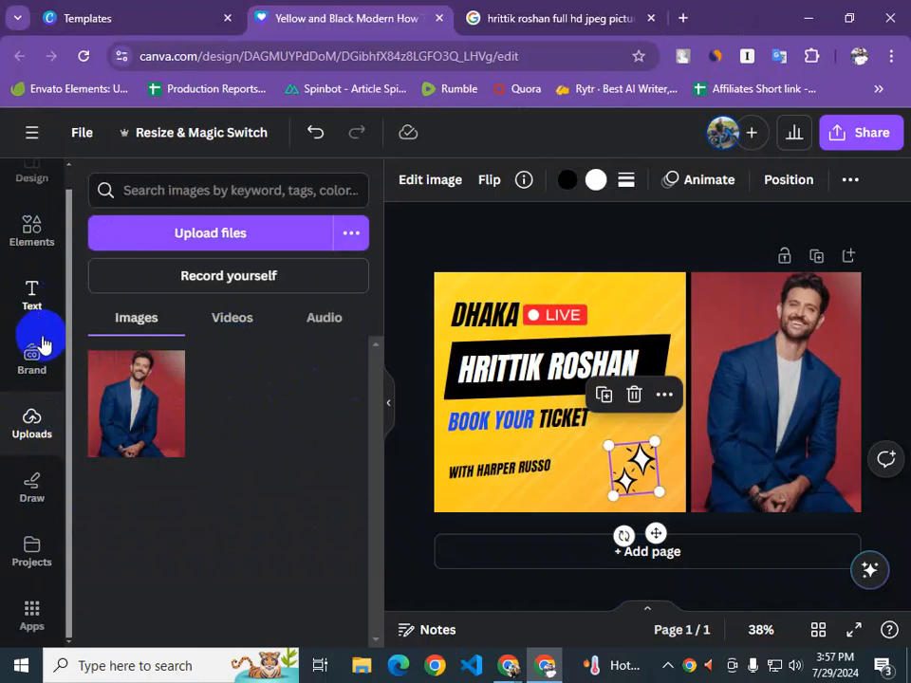
{"action": "left_click", "coordinate": [29, 610]}
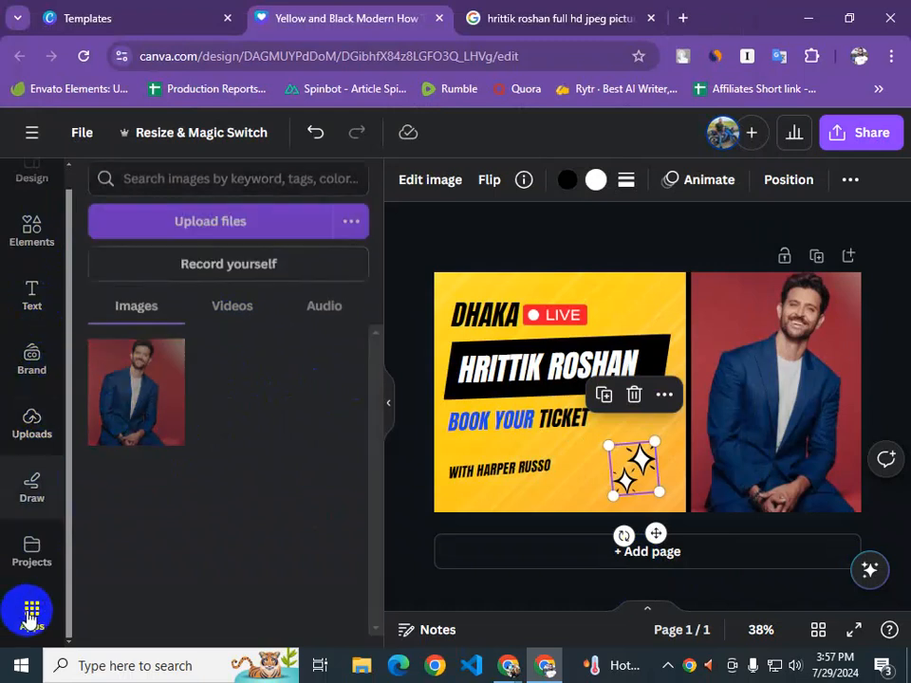
{"action": "scroll", "coordinate": [171, 432], "scroll_direction": "down", "scroll_amount": 5}
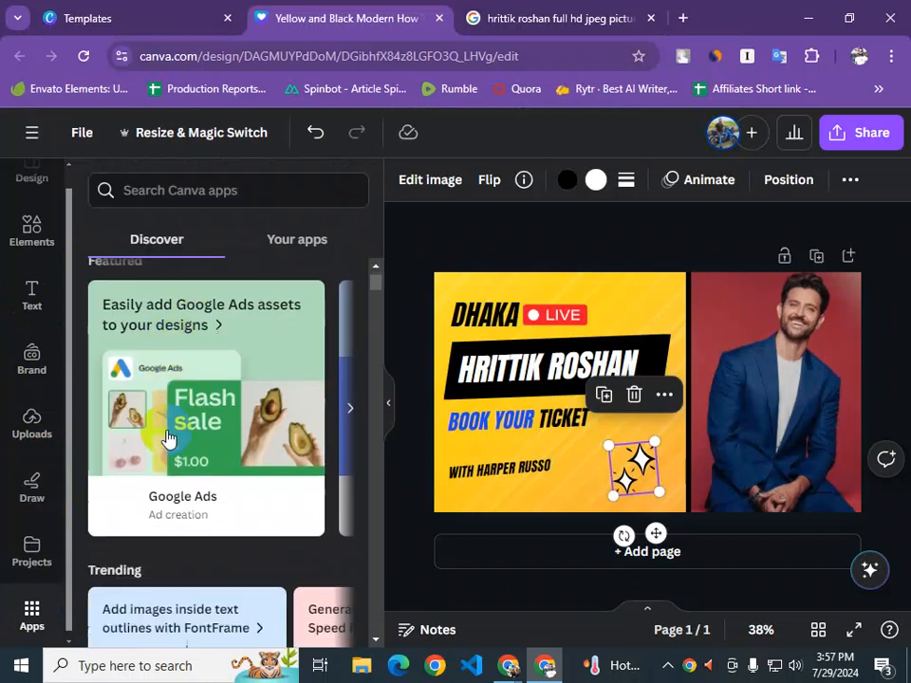
{"action": "scroll", "coordinate": [171, 435], "scroll_direction": "down", "scroll_amount": 2}
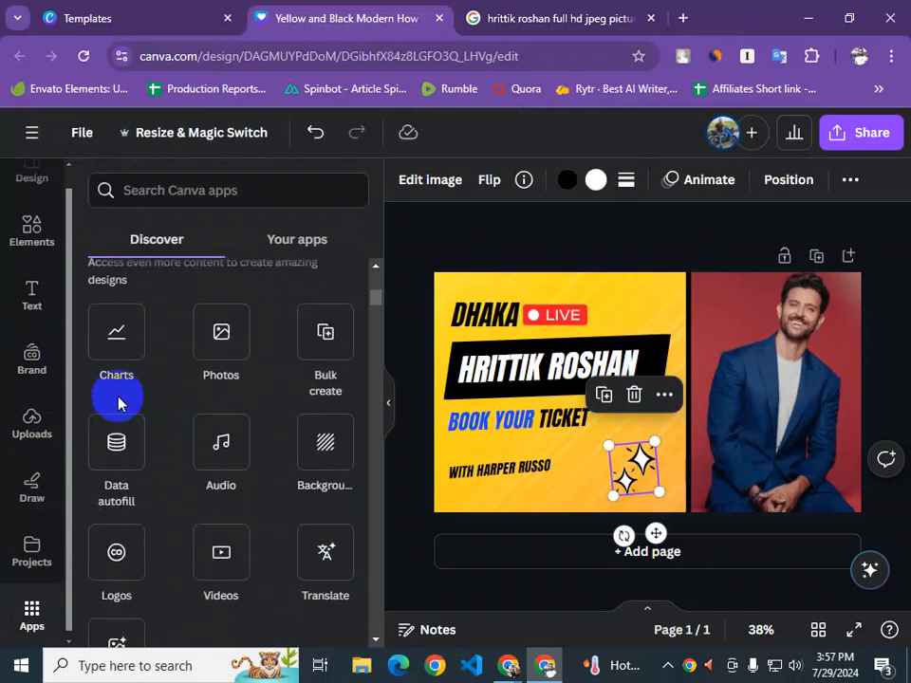
{"action": "left_click", "coordinate": [219, 340]}
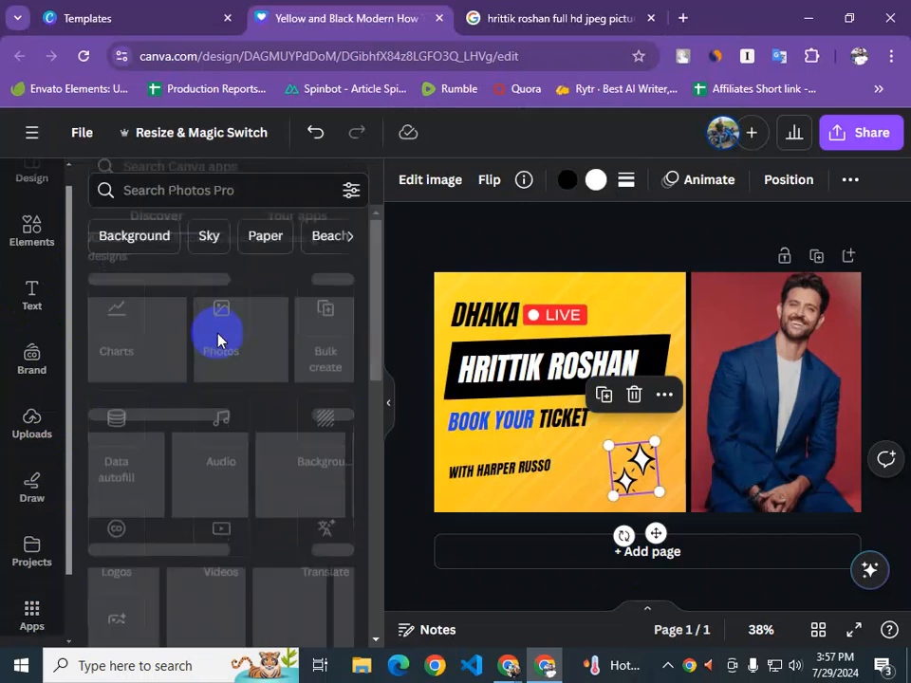
{"action": "scroll", "coordinate": [208, 415], "scroll_direction": "down", "scroll_amount": 2}
{"action": "scroll", "coordinate": [228, 420], "scroll_direction": "down", "scroll_amount": 5}
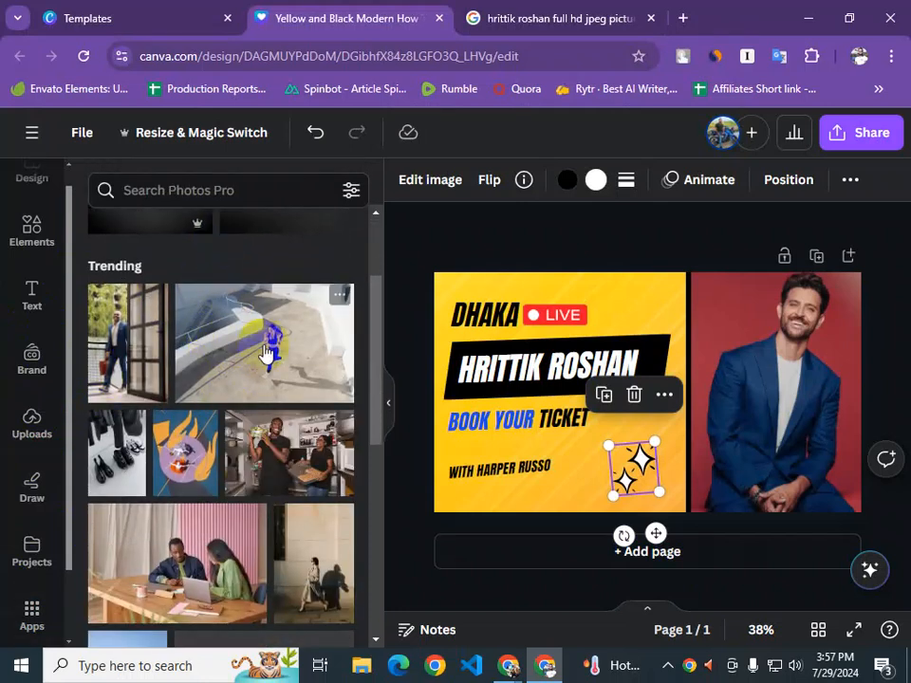
{"action": "scroll", "coordinate": [255, 414], "scroll_direction": "down", "scroll_amount": 5}
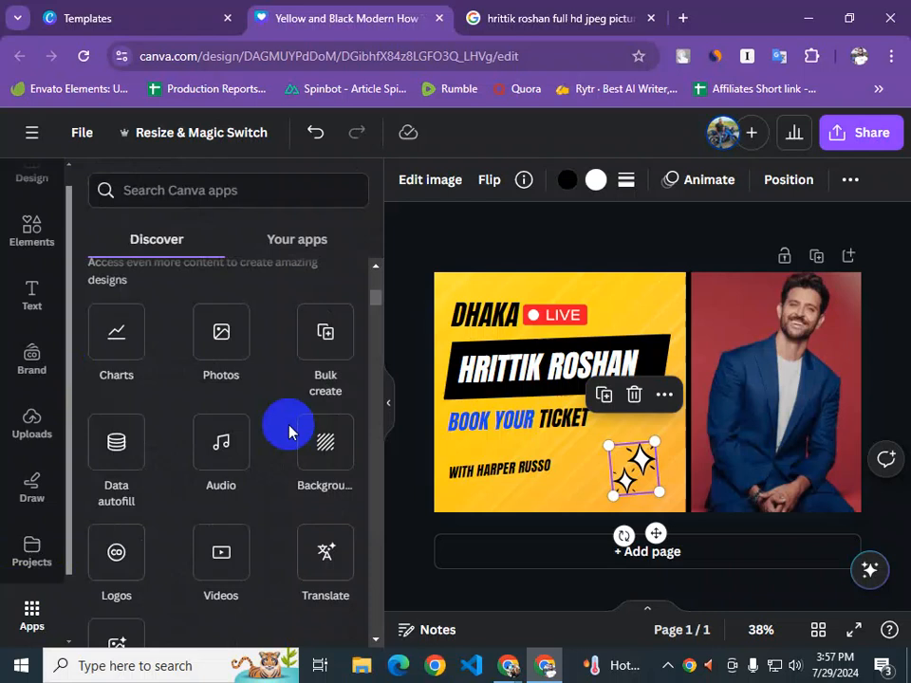
{"action": "scroll", "coordinate": [291, 426], "scroll_direction": "down", "scroll_amount": 1}
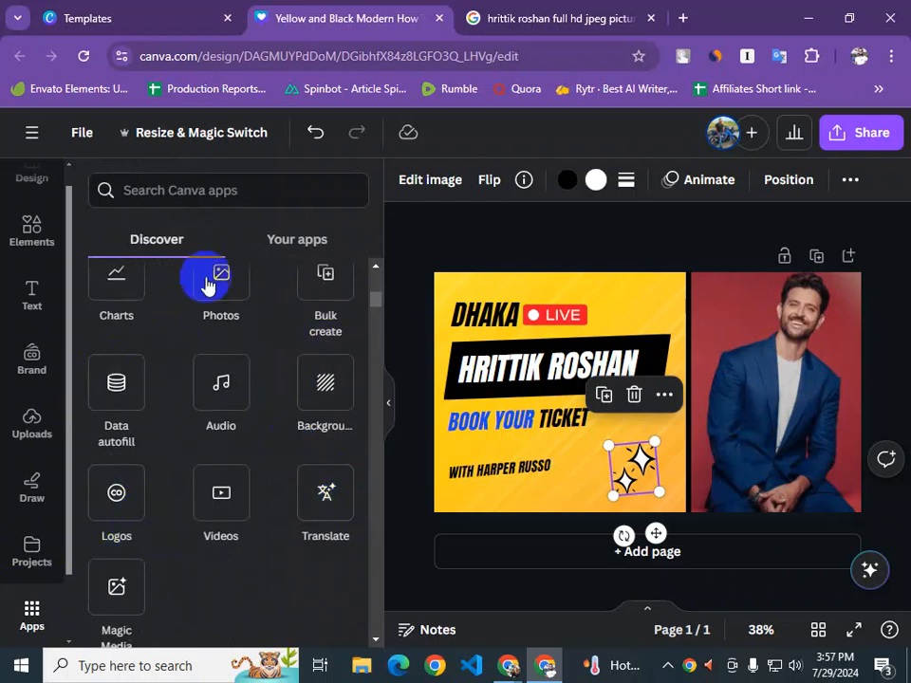
{"action": "scroll", "coordinate": [356, 441], "scroll_direction": "up", "scroll_amount": 2}
{"action": "scroll", "coordinate": [356, 441], "scroll_direction": "up", "scroll_amount": 4}
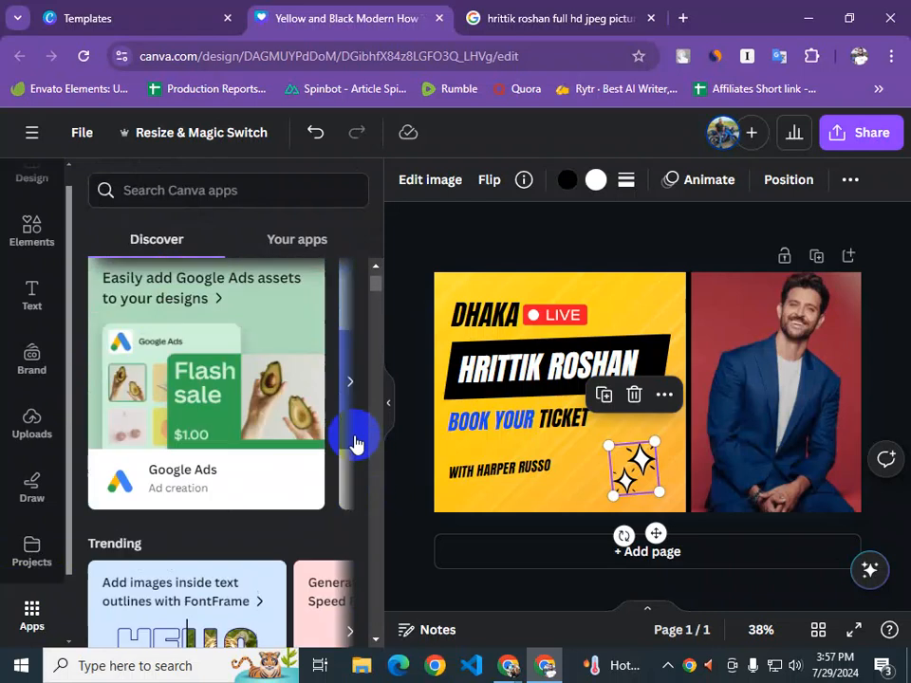
{"action": "scroll", "coordinate": [36, 362], "scroll_direction": "up", "scroll_amount": 1}
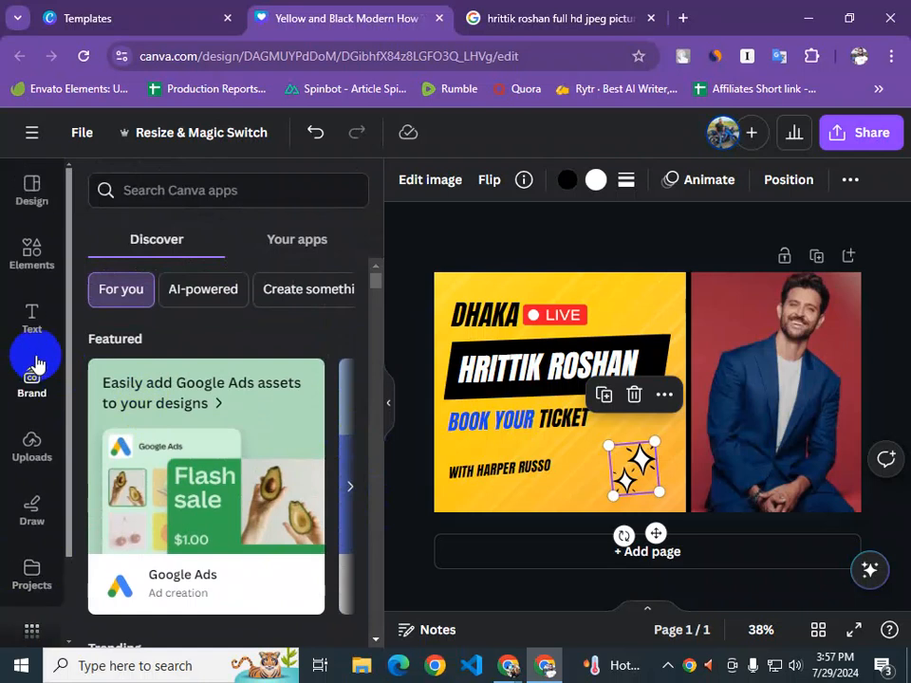
{"action": "left_click", "coordinate": [34, 195]}
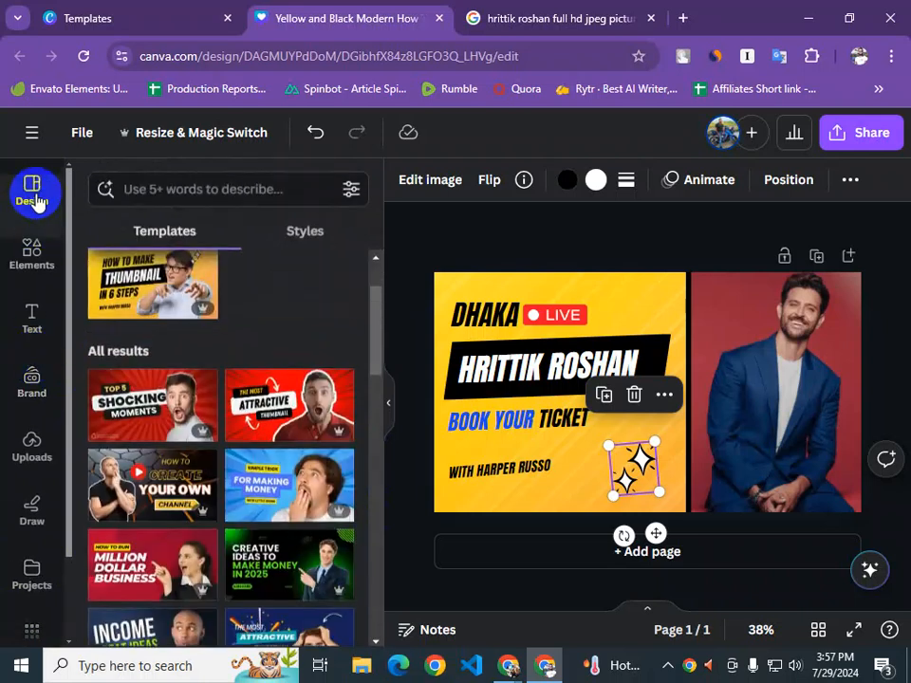
{"action": "left_click", "coordinate": [32, 520]}
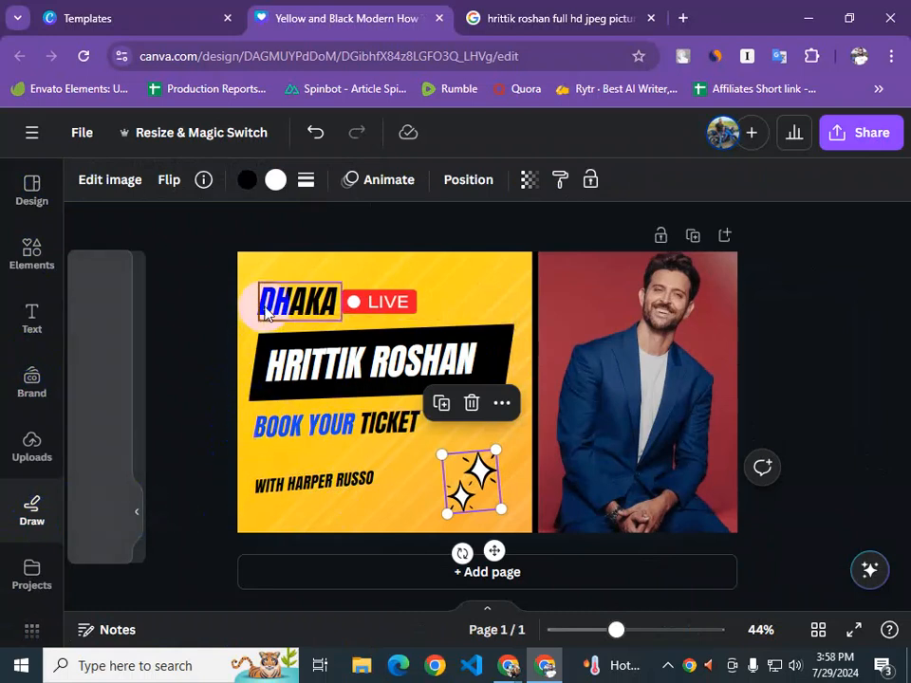
{"action": "mouse_move", "coordinate": [435, 278]}
{"action": "left_mouse_down"}
{"action": "mouse_move", "coordinate": [464, 276]}
{"action": "mouse_move", "coordinate": [476, 311]}
{"action": "mouse_move", "coordinate": [452, 302]}
{"action": "left_mouse_up"}
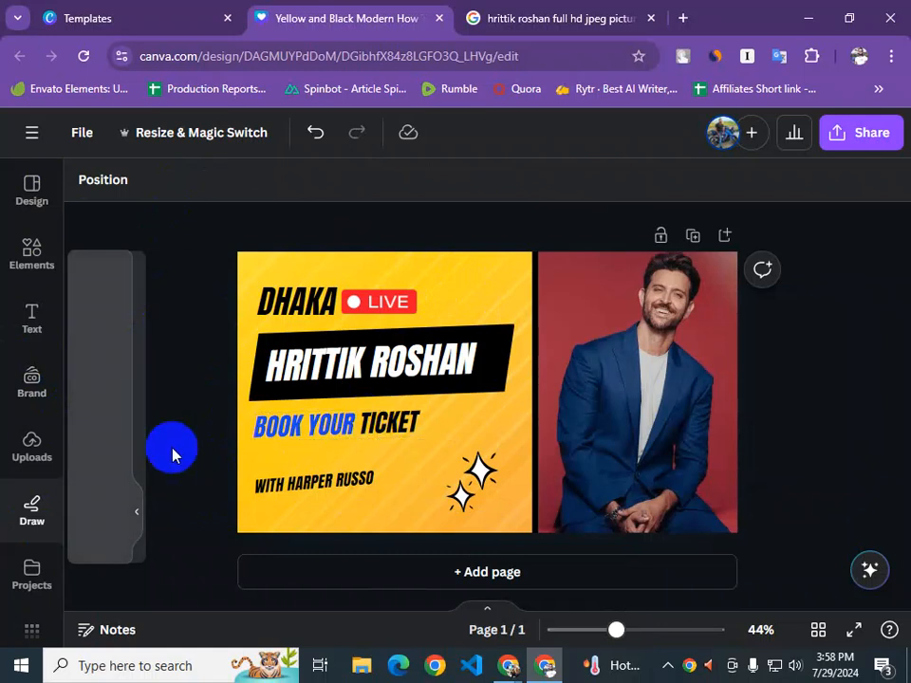
{"action": "left_click", "coordinate": [141, 515]}
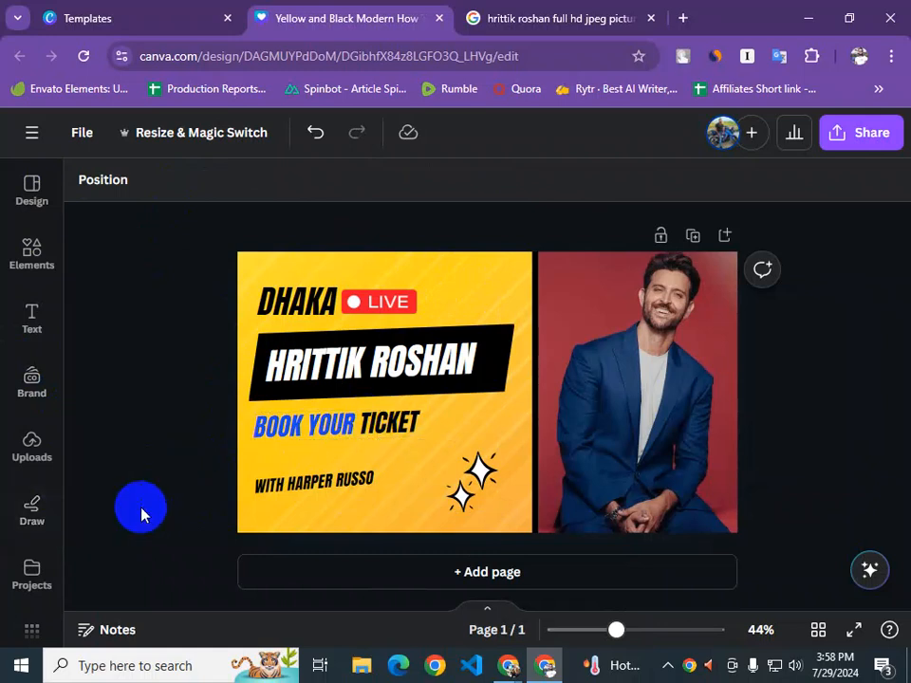
Scribble freehand with the red marker across the black name banner and the photo, and undo the stroke
{"action": "left_click", "coordinate": [34, 518]}
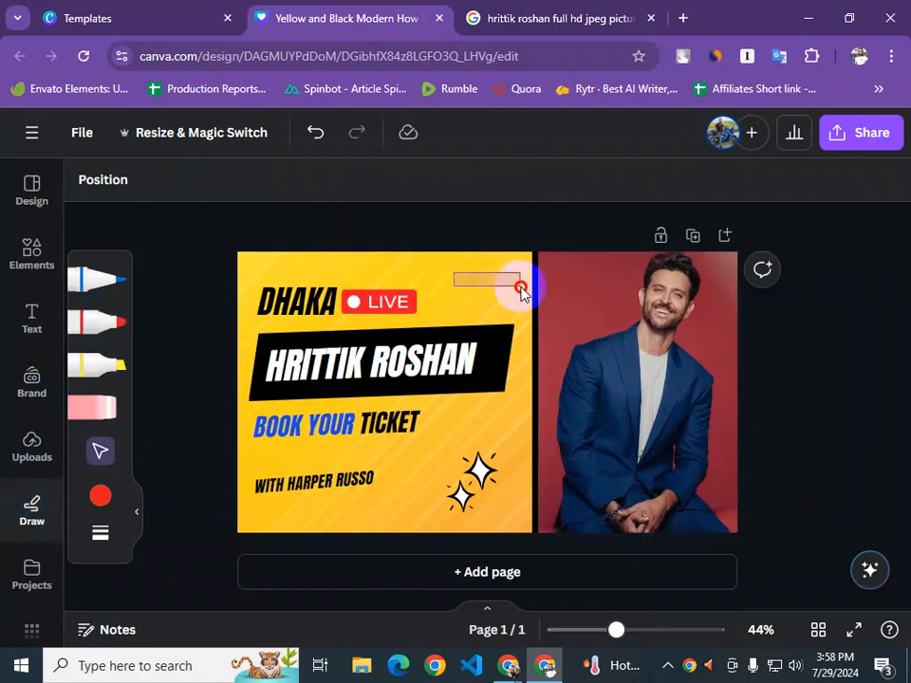
{"action": "left_click", "coordinate": [88, 410]}
{"action": "left_click", "coordinate": [95, 461]}
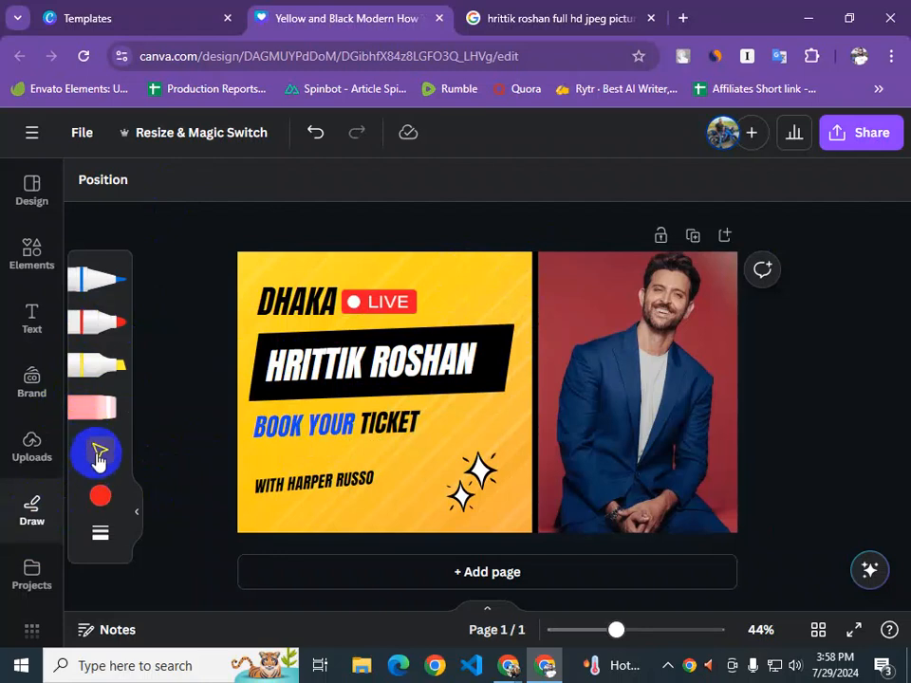
{"action": "left_click", "coordinate": [115, 368]}
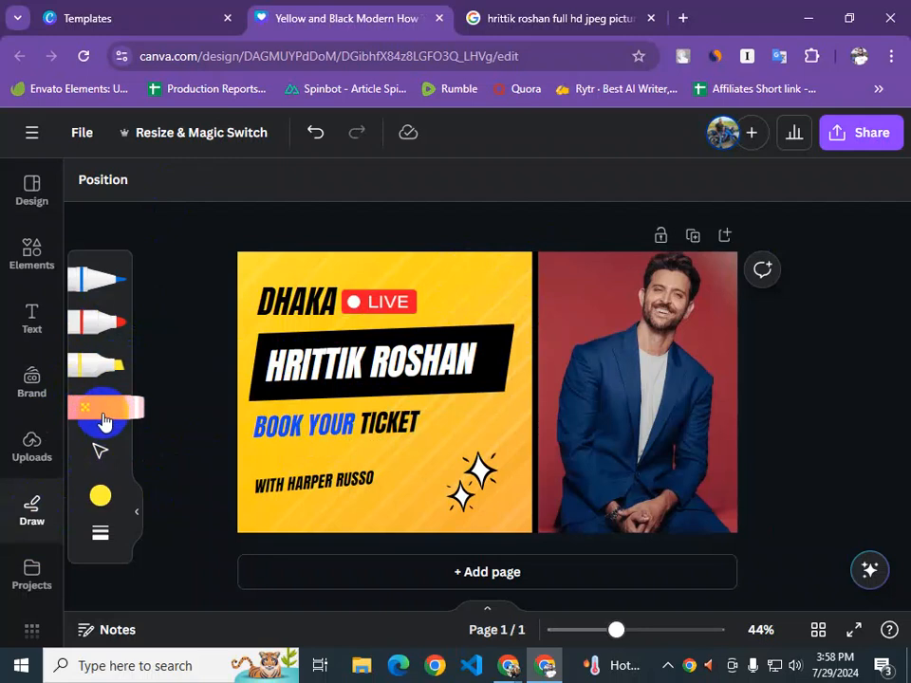
{"action": "left_click", "coordinate": [98, 327]}
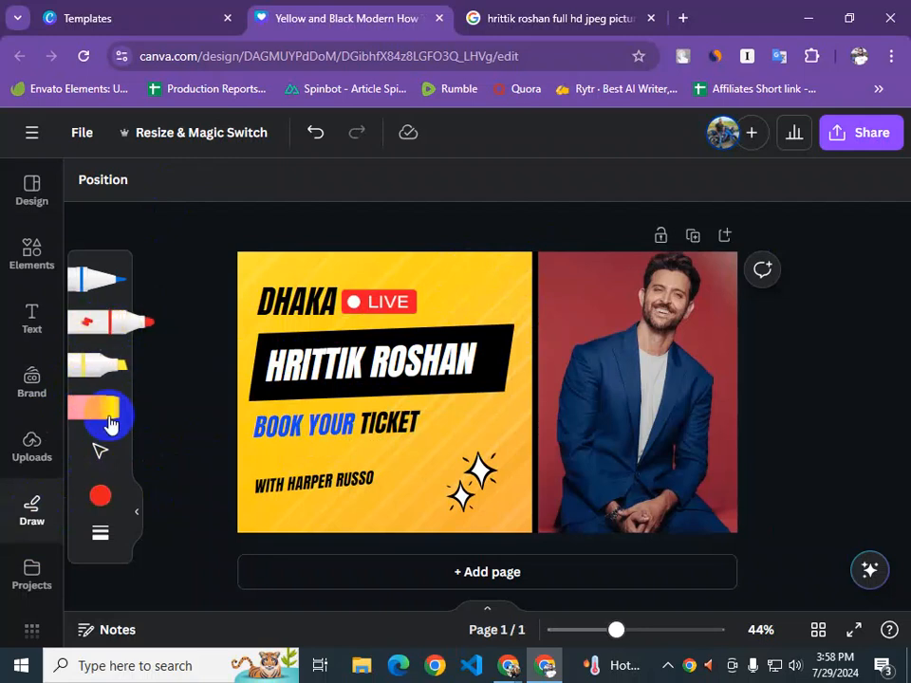
{"action": "mouse_move", "coordinate": [402, 468]}
{"action": "left_mouse_down"}
{"action": "mouse_move", "coordinate": [494, 448]}
{"action": "mouse_move", "coordinate": [462, 452]}
{"action": "mouse_move", "coordinate": [537, 343]}
{"action": "mouse_move", "coordinate": [552, 381]}
{"action": "mouse_move", "coordinate": [434, 384]}
{"action": "mouse_move", "coordinate": [458, 347]}
{"action": "mouse_move", "coordinate": [539, 364]}
{"action": "mouse_move", "coordinate": [578, 402]}
{"action": "mouse_move", "coordinate": [514, 461]}
{"action": "mouse_move", "coordinate": [506, 407]}
{"action": "mouse_move", "coordinate": [514, 365]}
{"action": "mouse_move", "coordinate": [559, 387]}
{"action": "mouse_move", "coordinate": [456, 409]}
{"action": "mouse_move", "coordinate": [428, 296]}
{"action": "mouse_move", "coordinate": [584, 268]}
{"action": "mouse_move", "coordinate": [603, 317]}
{"action": "mouse_move", "coordinate": [577, 301]}
{"action": "mouse_move", "coordinate": [617, 284]}
{"action": "mouse_move", "coordinate": [650, 285]}
{"action": "mouse_move", "coordinate": [662, 327]}
{"action": "mouse_move", "coordinate": [592, 340]}
{"action": "mouse_move", "coordinate": [577, 313]}
{"action": "mouse_move", "coordinate": [621, 303]}
{"action": "mouse_move", "coordinate": [614, 338]}
{"action": "left_mouse_up"}
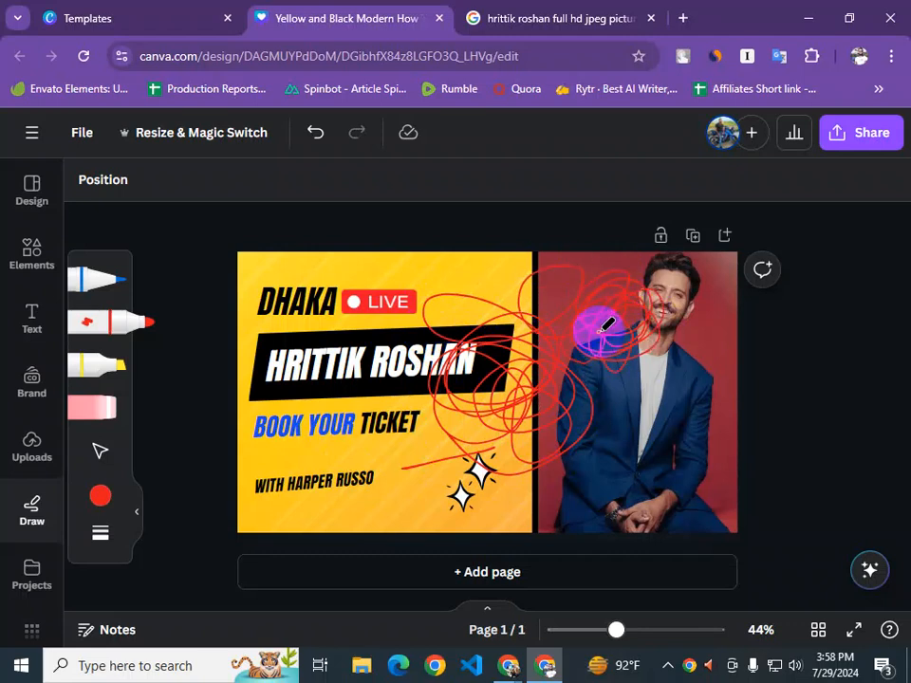
{"action": "key", "text": "ctrl+z"}
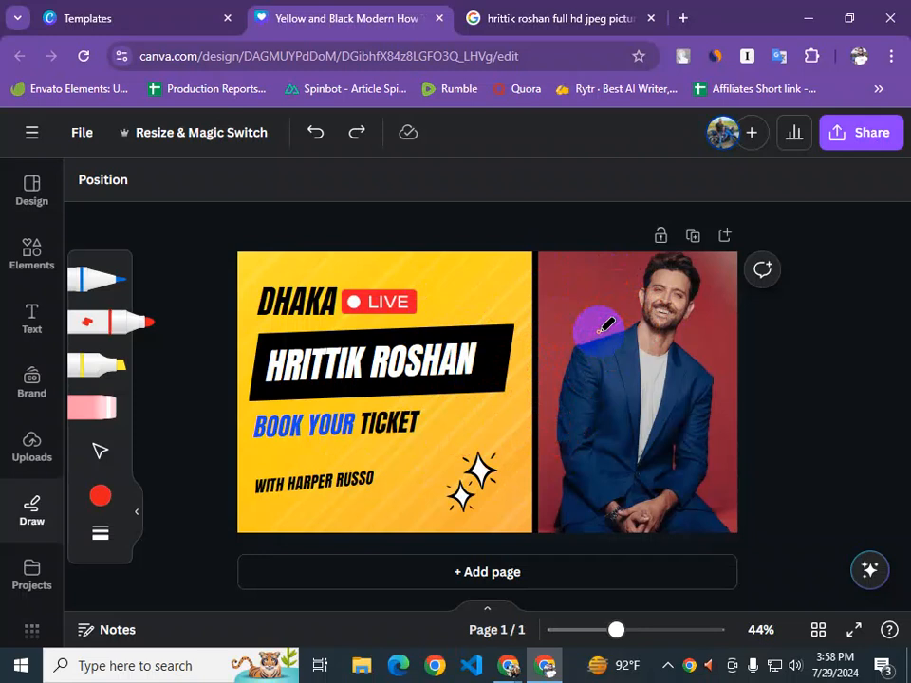
{"action": "left_click", "coordinate": [29, 209]}
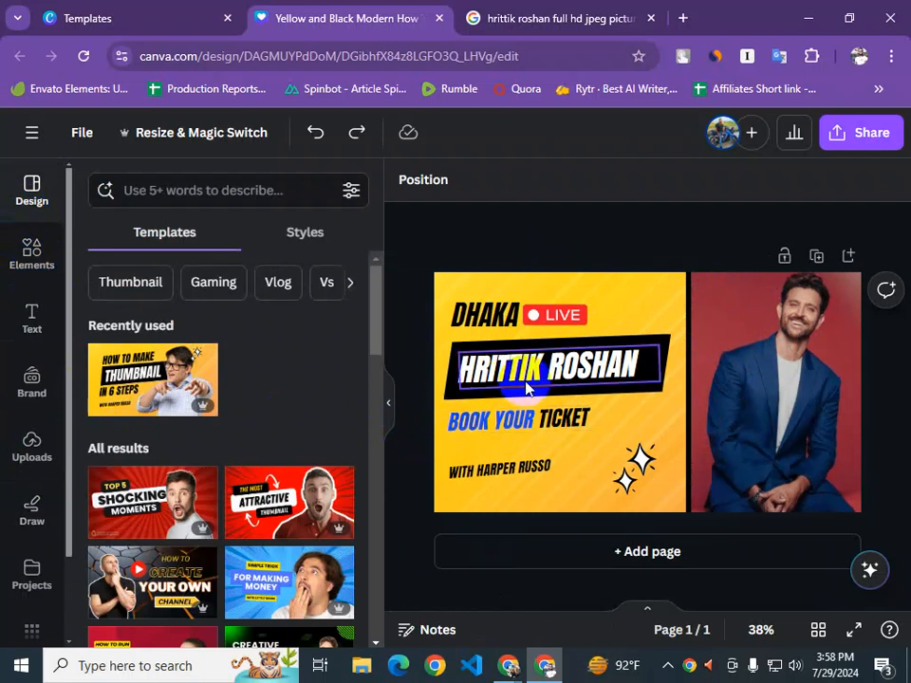
{"action": "left_click", "coordinate": [410, 379]}
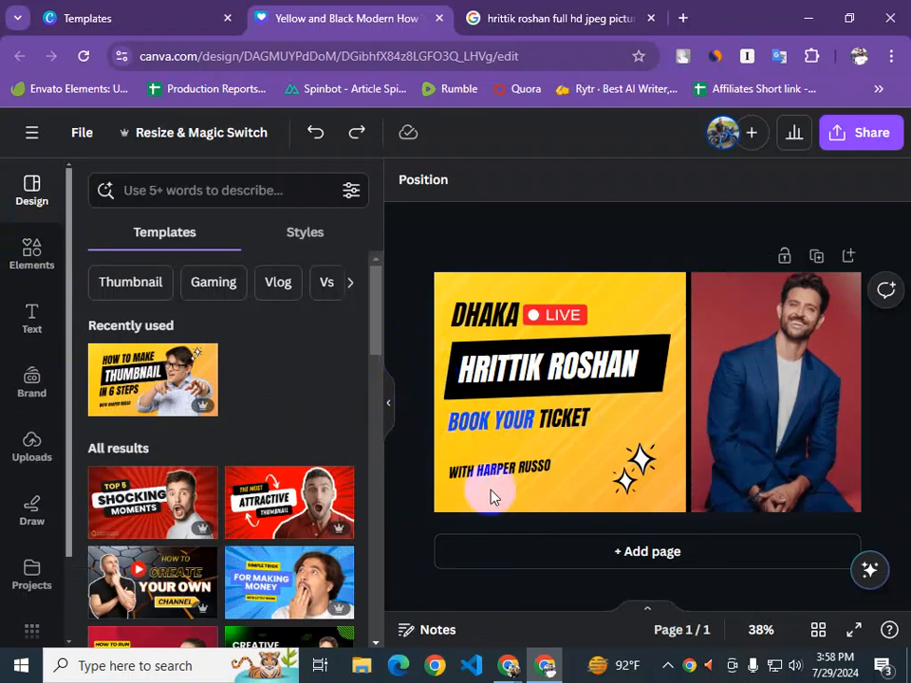
Add a blank second page below the thumbnail and delete it again
{"action": "left_click", "coordinate": [639, 561]}
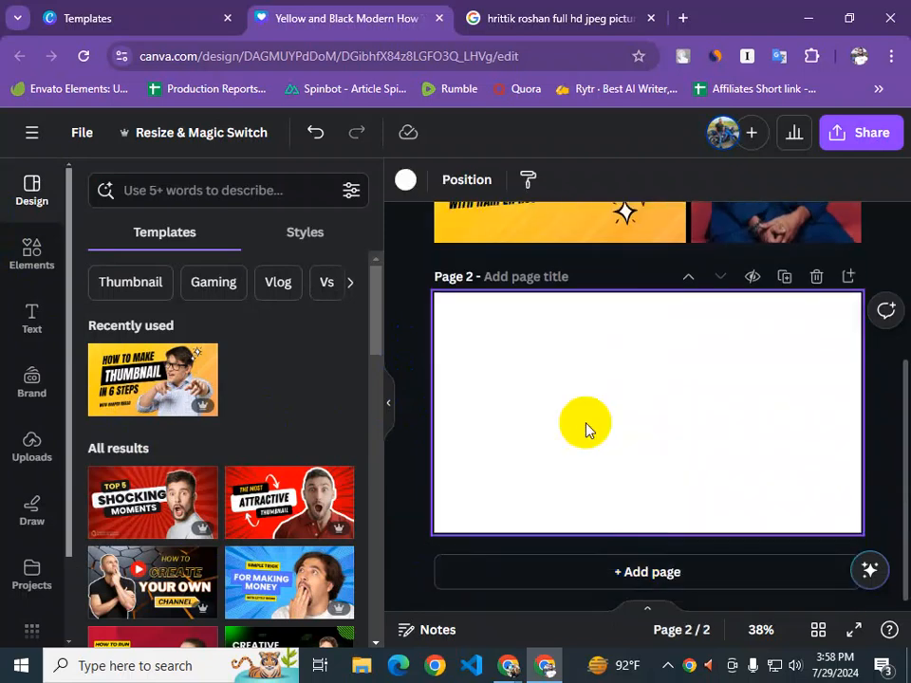
{"action": "scroll", "coordinate": [585, 429], "scroll_direction": "up", "scroll_amount": 2}
{"action": "scroll", "coordinate": [650, 471], "scroll_direction": "down", "scroll_amount": 1}
{"action": "scroll", "coordinate": [650, 471], "scroll_direction": "down", "scroll_amount": 1}
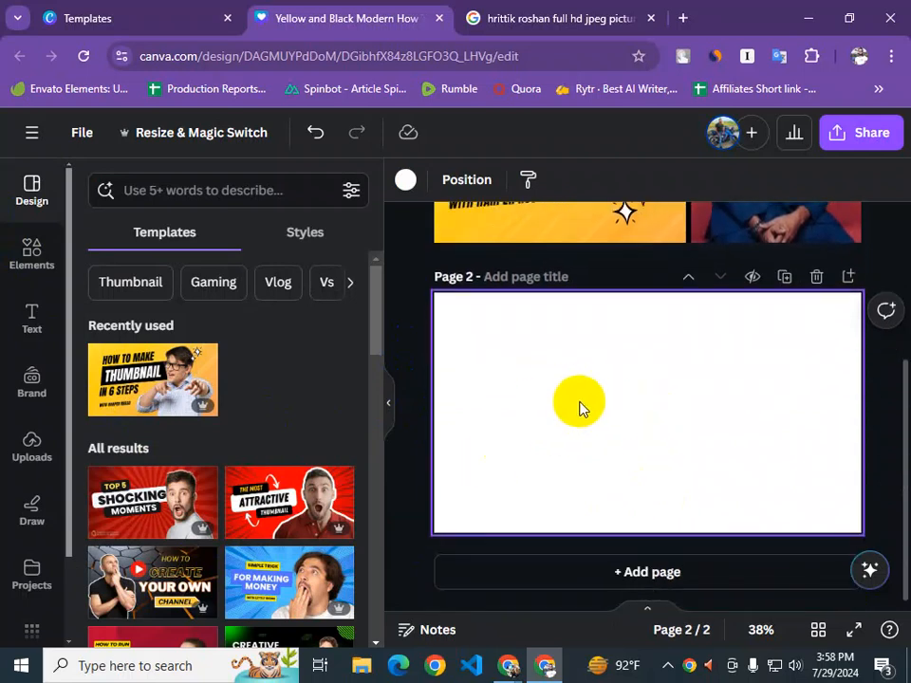
{"action": "left_click", "coordinate": [816, 276]}
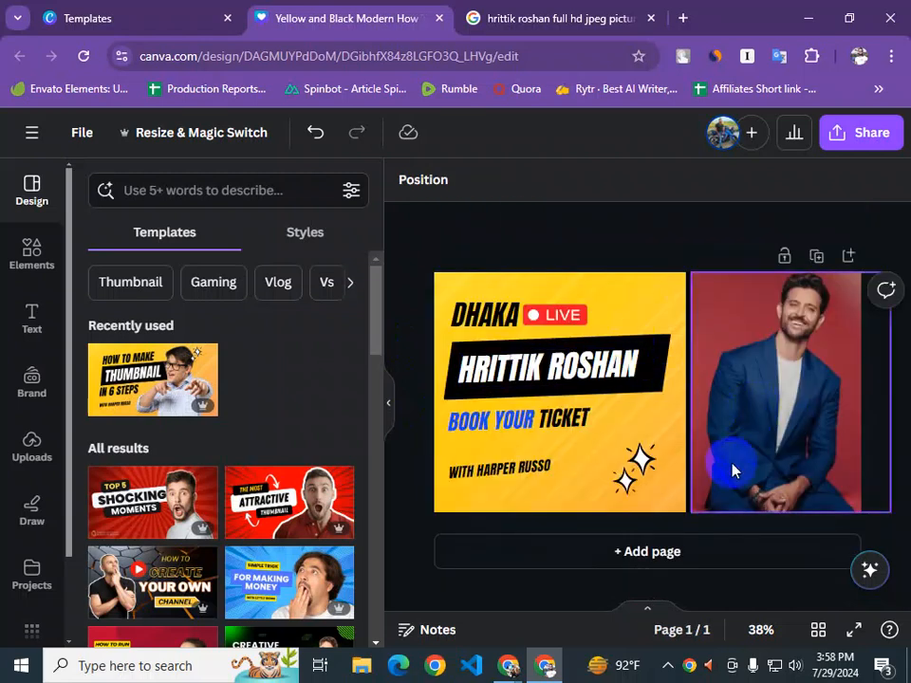
Delete the yellow background image from the thumbnail on page 1
{"action": "left_click", "coordinate": [633, 292]}
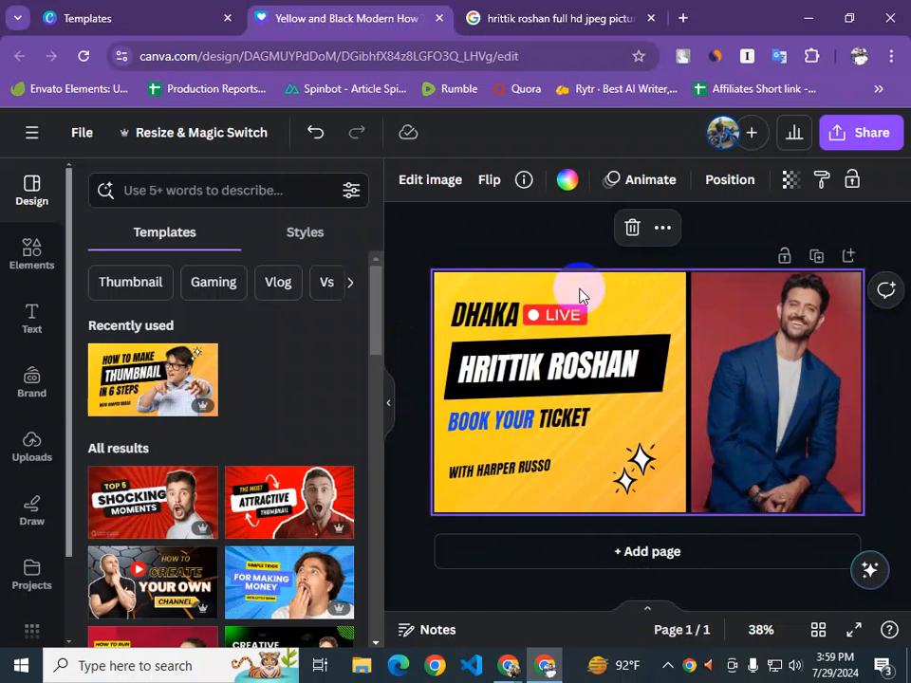
{"action": "left_click", "coordinate": [606, 300]}
{"action": "key", "text": "Delete"}
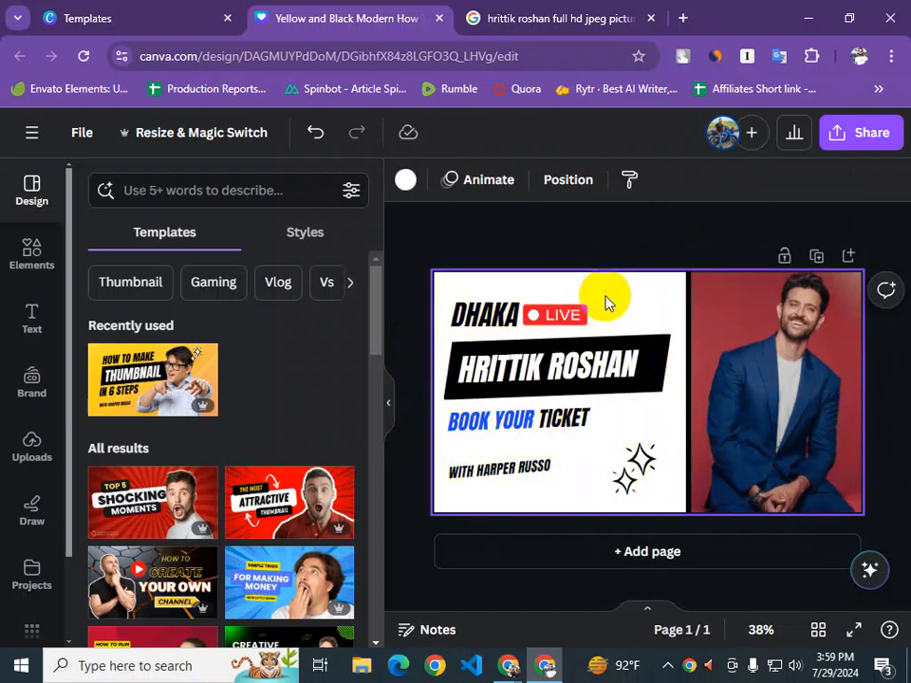
Add a blank second page below the thumbnail
{"action": "left_click", "coordinate": [583, 551]}
{"action": "scroll", "coordinate": [640, 435], "scroll_direction": "up", "scroll_amount": 3}
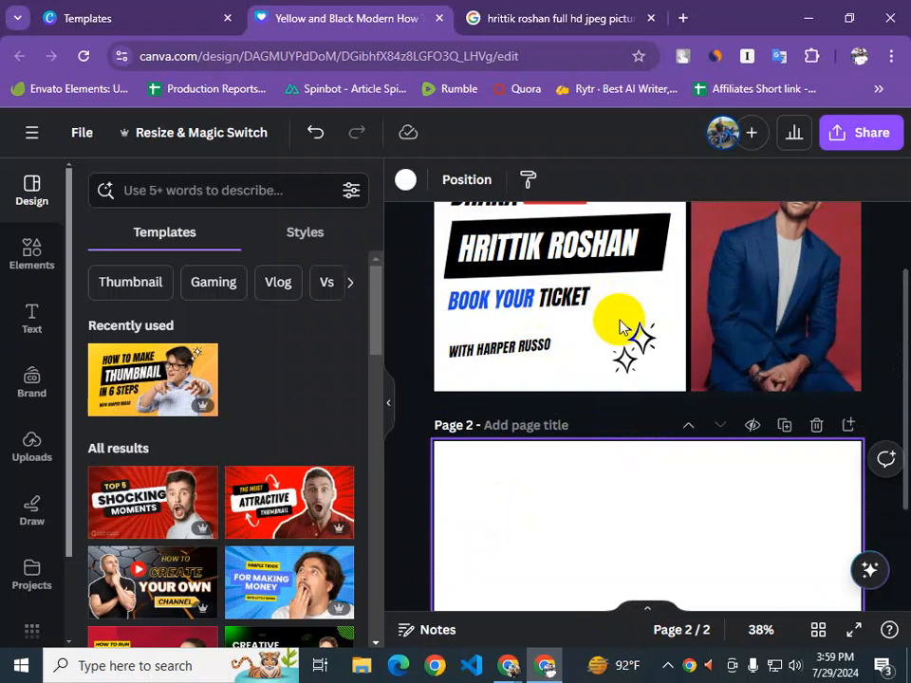
{"action": "scroll", "coordinate": [619, 327], "scroll_direction": "up", "scroll_amount": 2}
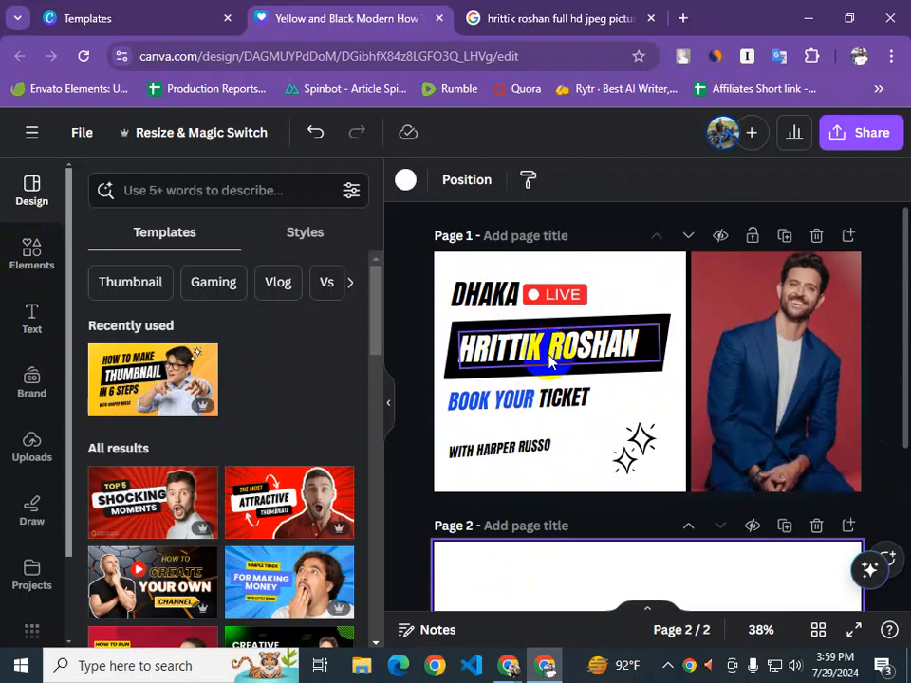
{"action": "left_click", "coordinate": [482, 340]}
{"action": "left_click", "coordinate": [436, 185]}
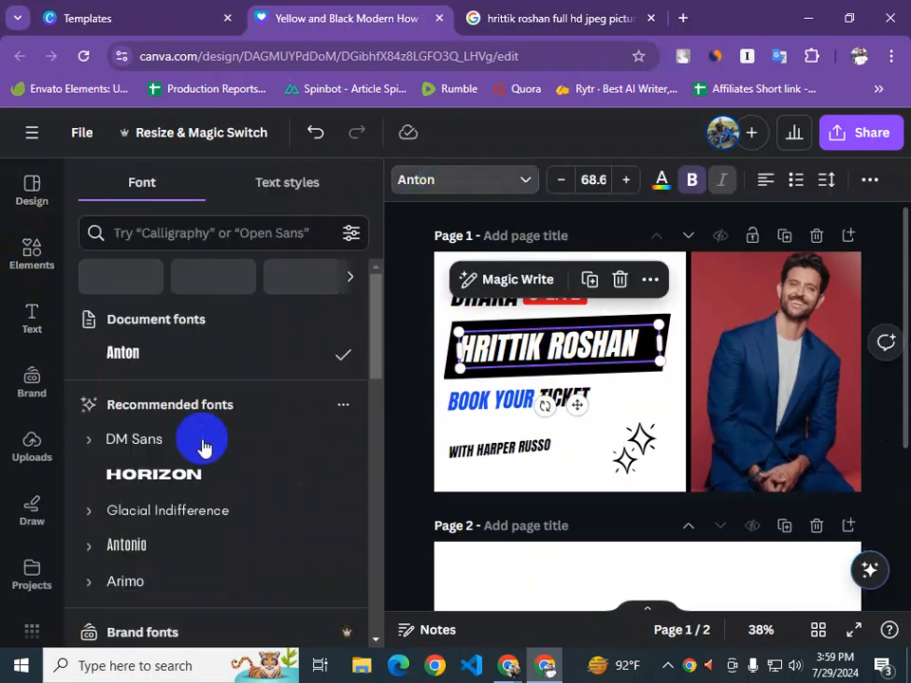
{"action": "left_click", "coordinate": [438, 422]}
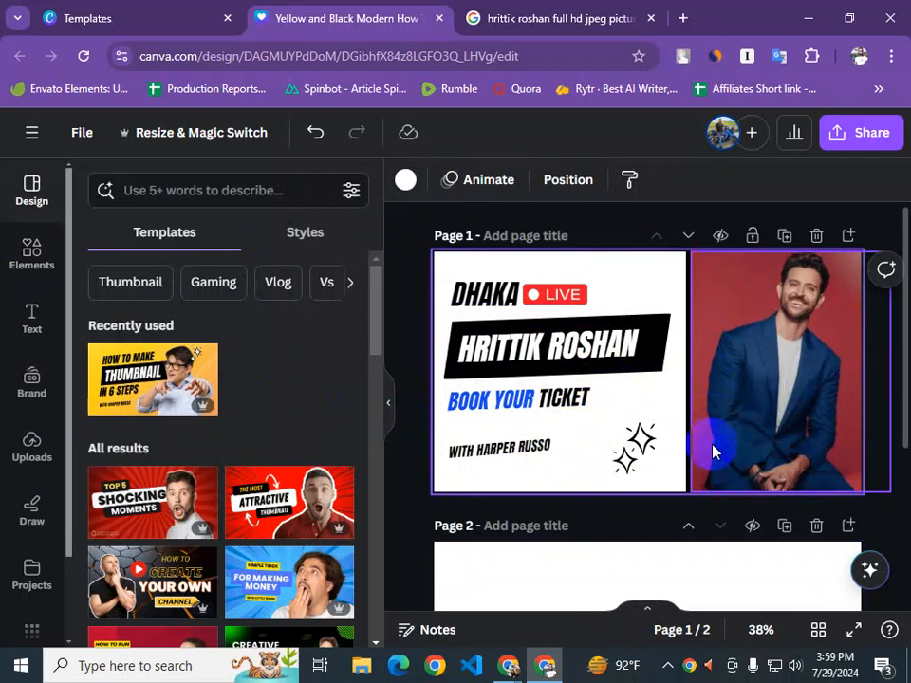
Select the blank page 2 and browse the available Canva apps down to the More from Canva group
{"action": "scroll", "coordinate": [570, 456], "scroll_direction": "down", "scroll_amount": 3}
{"action": "left_click", "coordinate": [516, 461]}
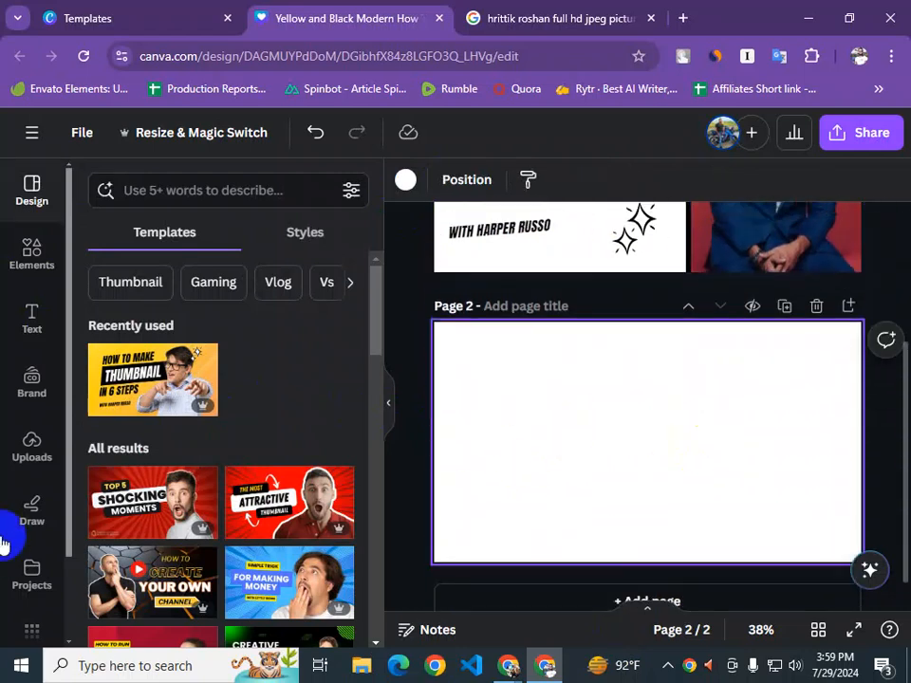
{"action": "scroll", "coordinate": [8, 437], "scroll_direction": "down", "scroll_amount": 2}
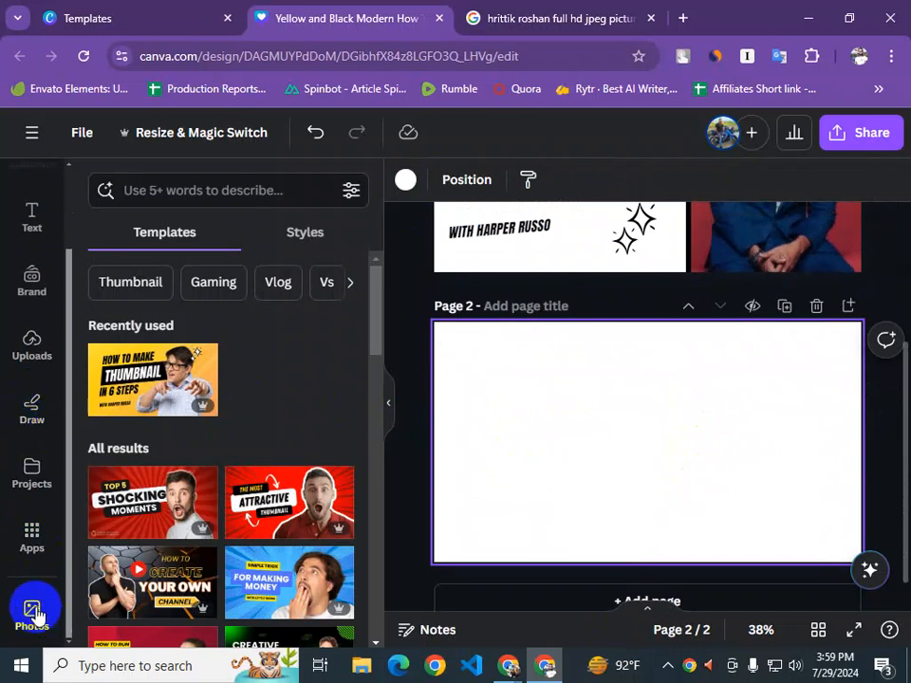
{"action": "left_click", "coordinate": [29, 537]}
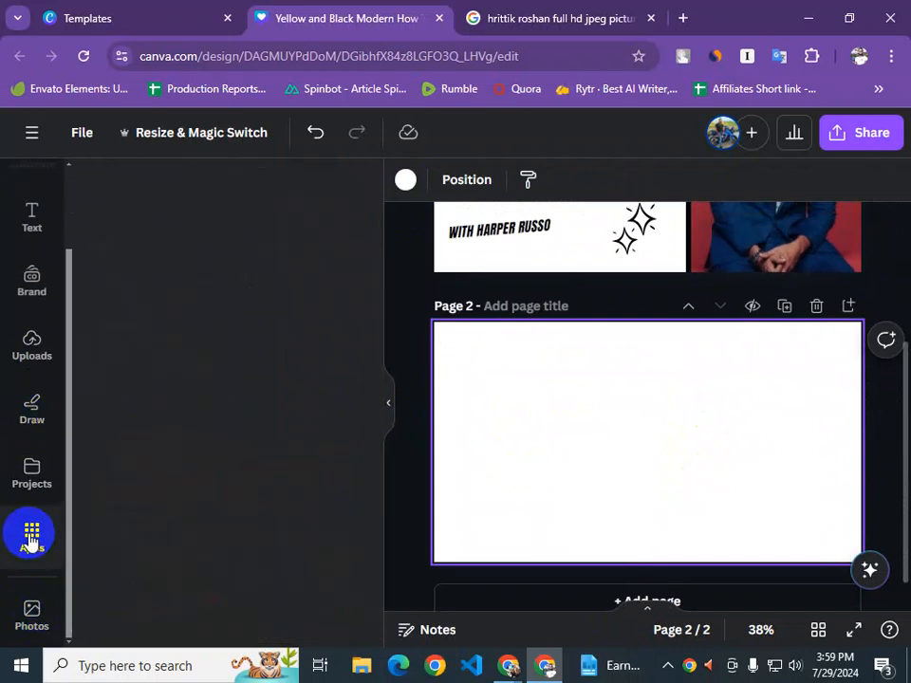
{"action": "scroll", "coordinate": [261, 406], "scroll_direction": "down", "scroll_amount": 5}
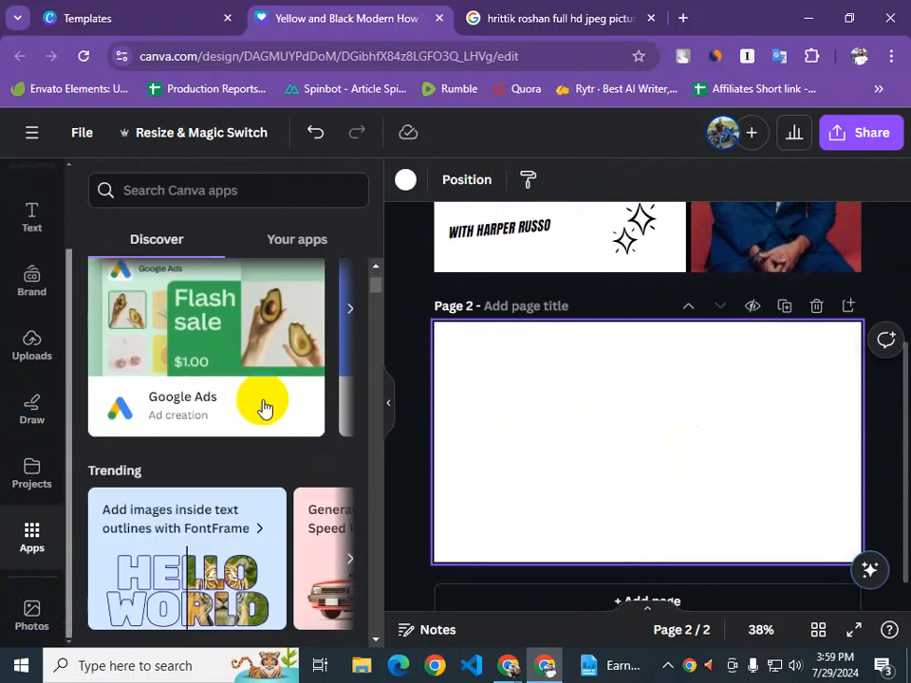
Switch to the Google Meet call, look through the participant list and return to the Canva design
{"action": "mouse_move", "coordinate": [506, 663]}
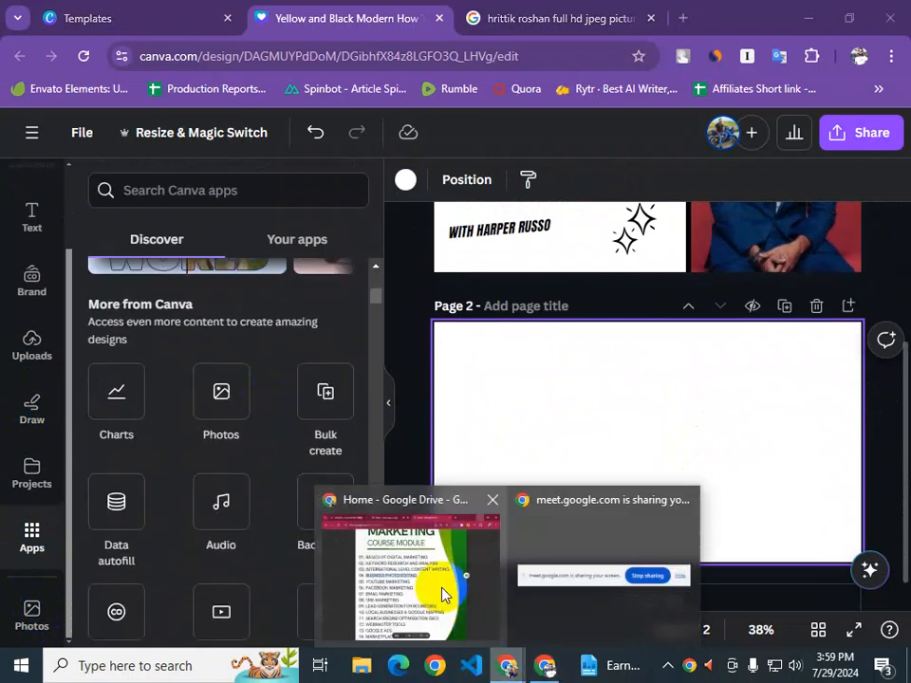
{"action": "left_click", "coordinate": [443, 592]}
{"action": "left_click", "coordinate": [374, 12]}
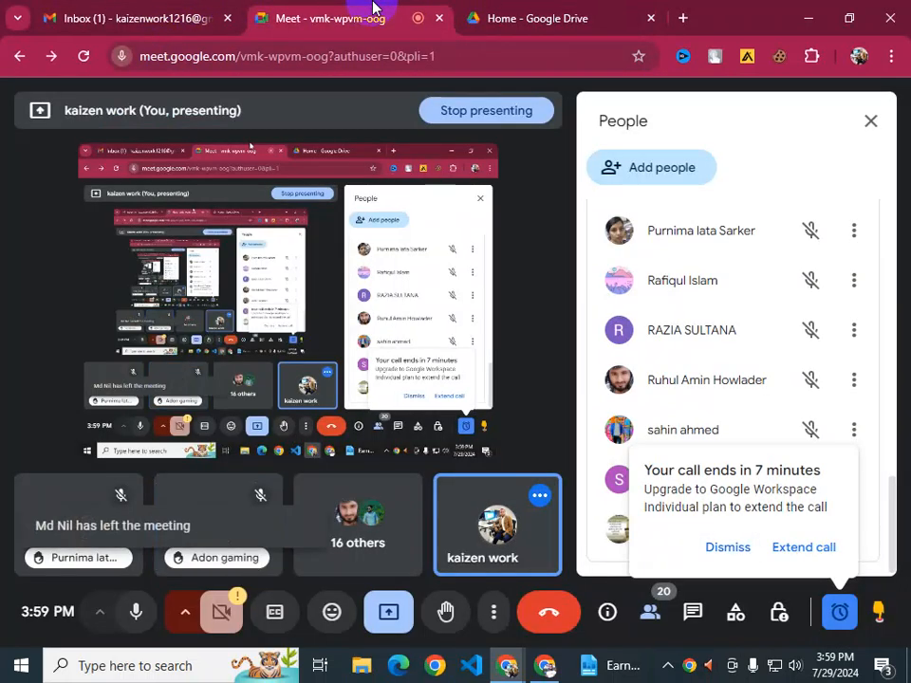
{"action": "scroll", "coordinate": [732, 353], "scroll_direction": "up", "scroll_amount": 2}
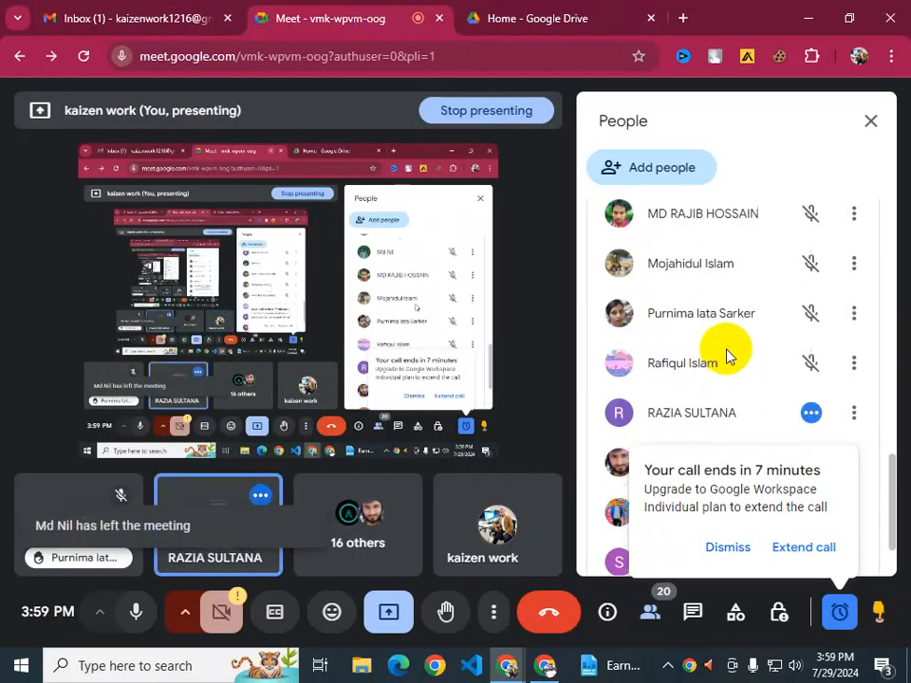
{"action": "scroll", "coordinate": [732, 356], "scroll_direction": "down", "scroll_amount": 2}
{"action": "left_click", "coordinate": [545, 667]}
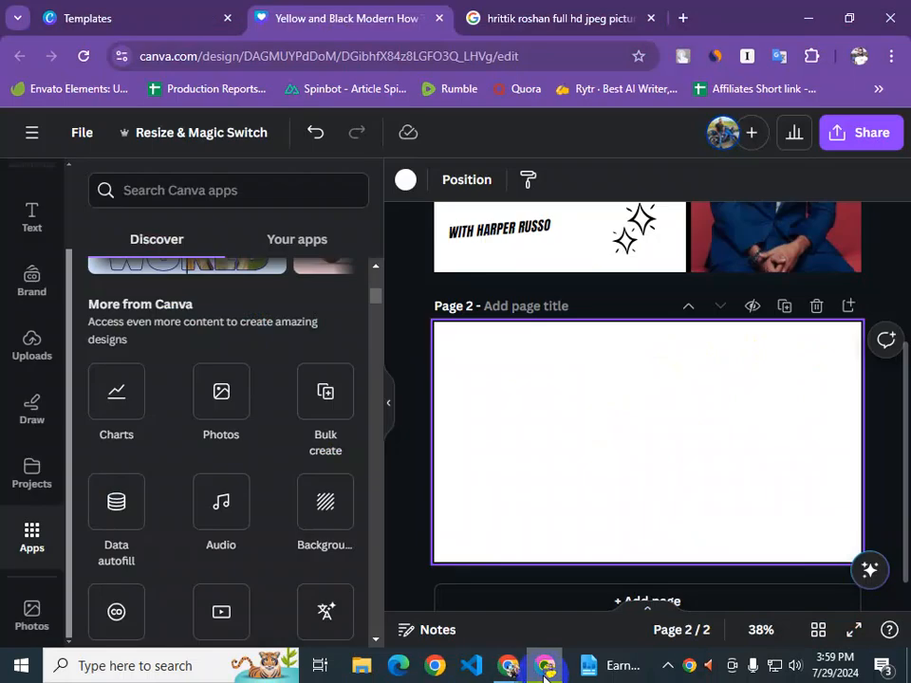
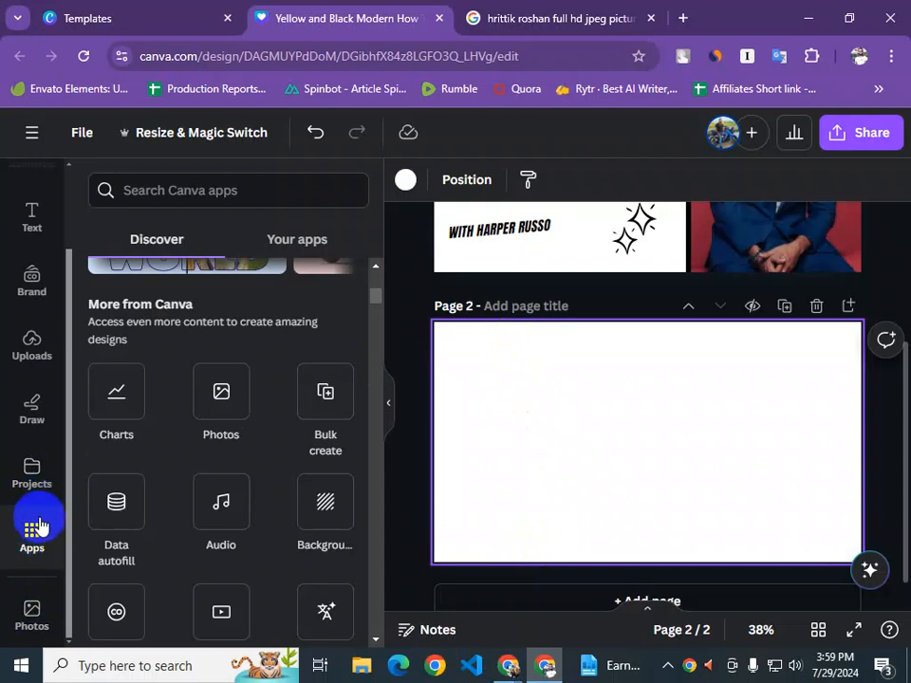
Open the Backgrounds app and browse its categories down to Textures and Flowers
{"action": "left_click", "coordinate": [326, 503]}
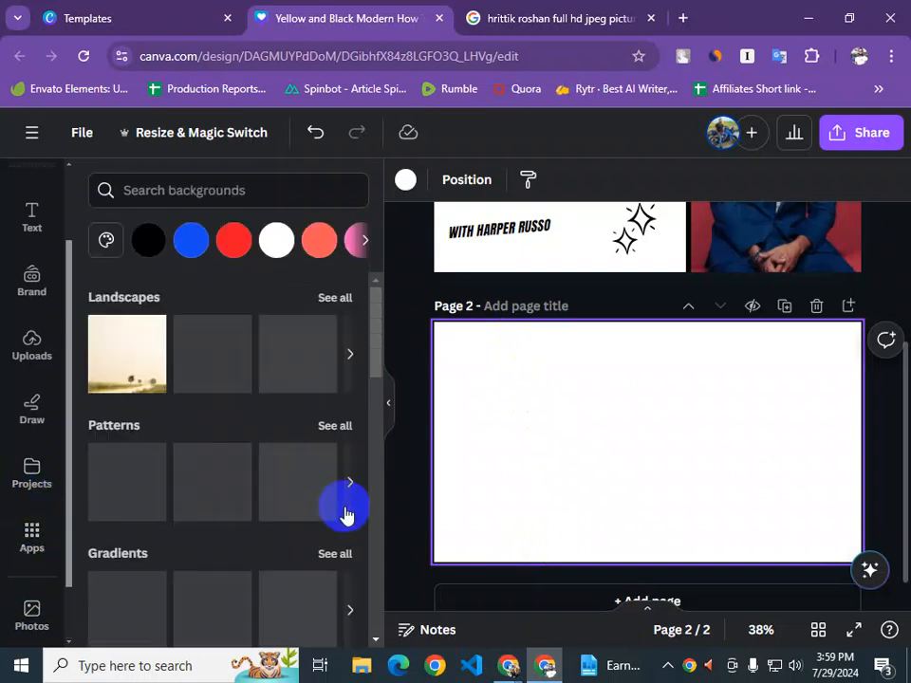
{"action": "scroll", "coordinate": [219, 448], "scroll_direction": "down", "scroll_amount": 2}
{"action": "scroll", "coordinate": [219, 452], "scroll_direction": "down", "scroll_amount": 3}
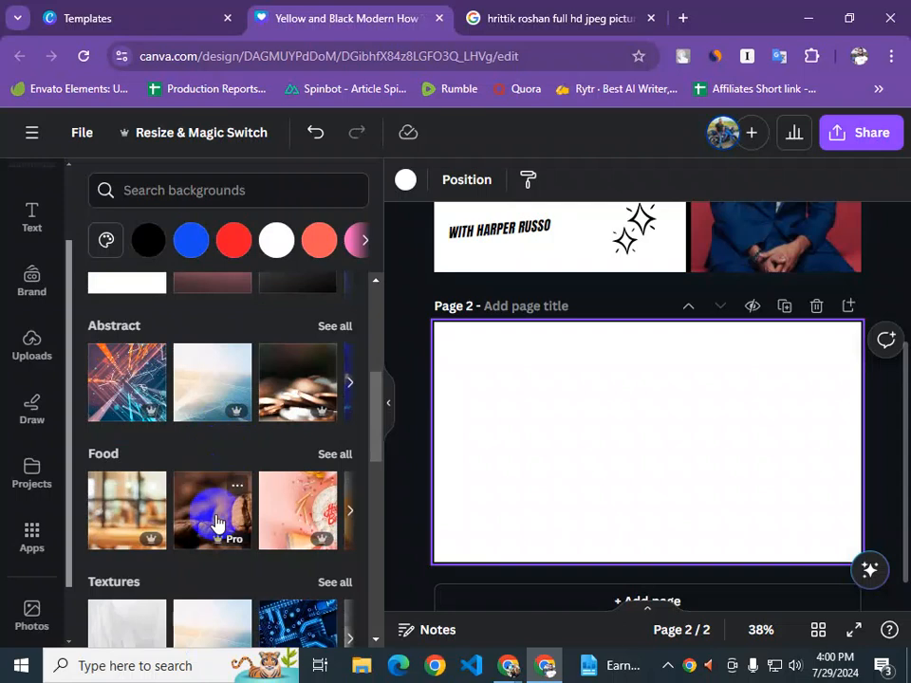
{"action": "scroll", "coordinate": [275, 493], "scroll_direction": "down", "scroll_amount": 3}
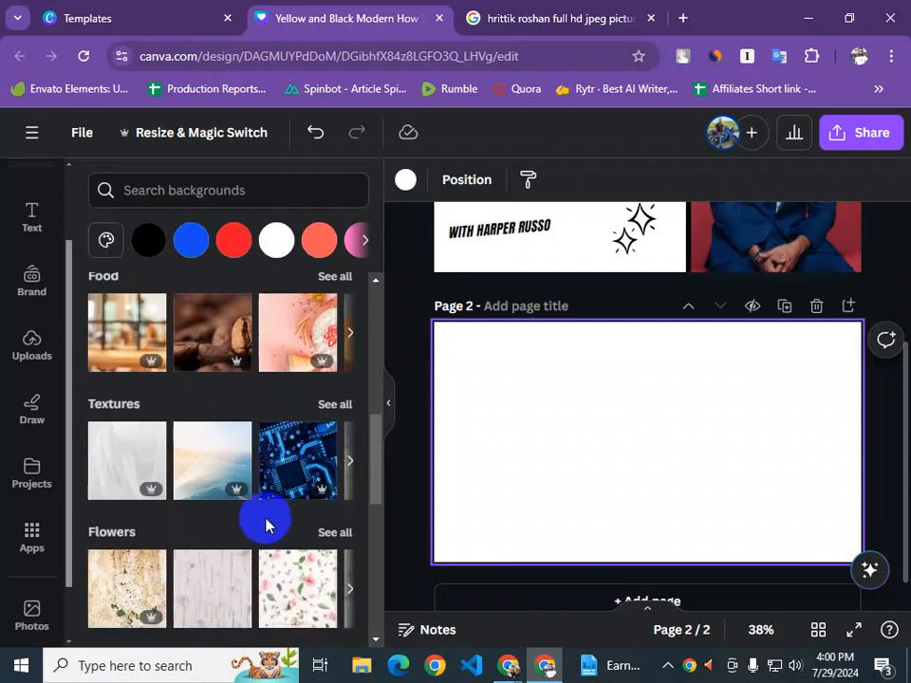
{"action": "scroll", "coordinate": [264, 525], "scroll_direction": "down", "scroll_amount": 1}
Try the pale grey fabric texture as the background of page 2 and delete it again
{"action": "left_click", "coordinate": [104, 419]}
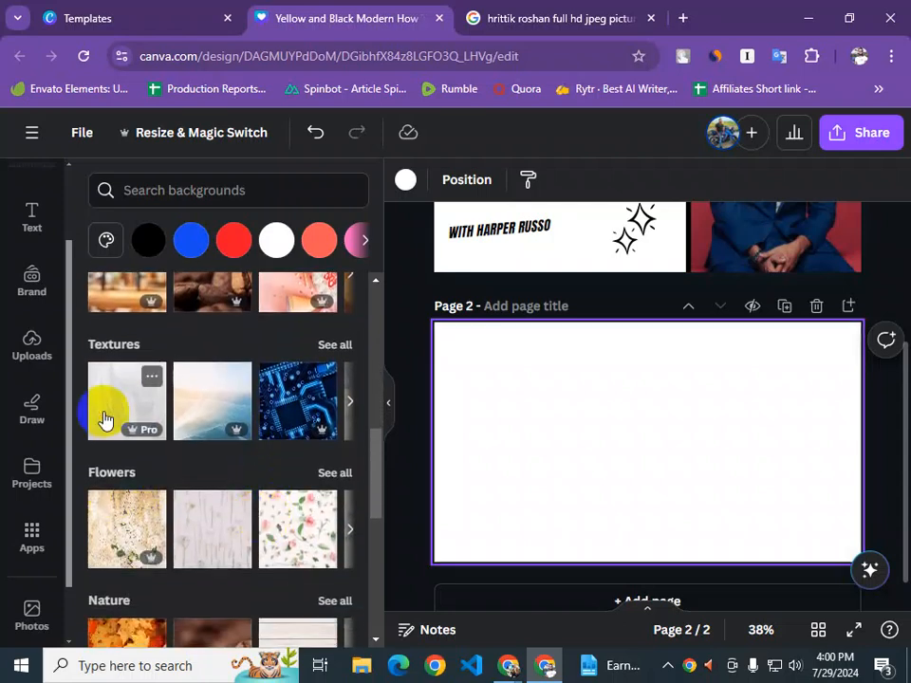
{"action": "scroll", "coordinate": [128, 424], "scroll_direction": "up", "scroll_amount": 1}
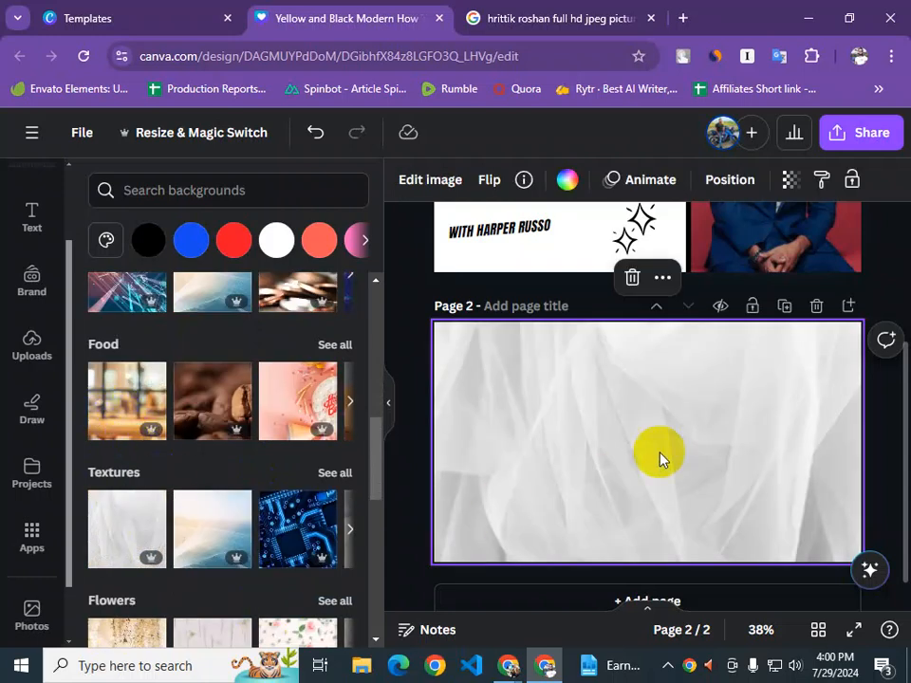
{"action": "key", "text": "Delete"}
Look through the remaining background categories and search the backgrounds for "yellow"
{"action": "scroll", "coordinate": [247, 487], "scroll_direction": "down", "scroll_amount": 5}
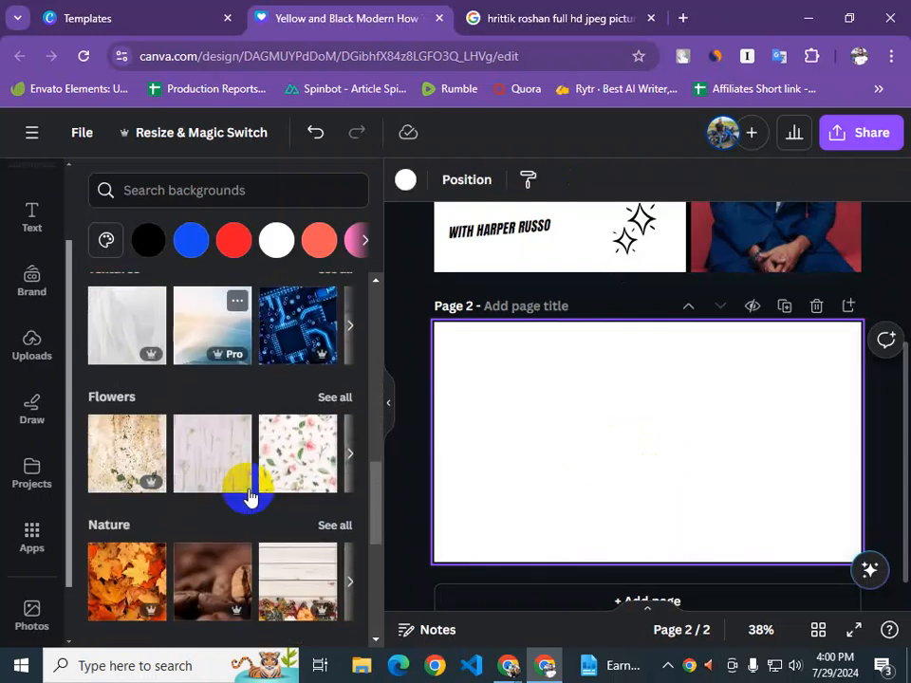
{"action": "scroll", "coordinate": [248, 495], "scroll_direction": "down", "scroll_amount": 2}
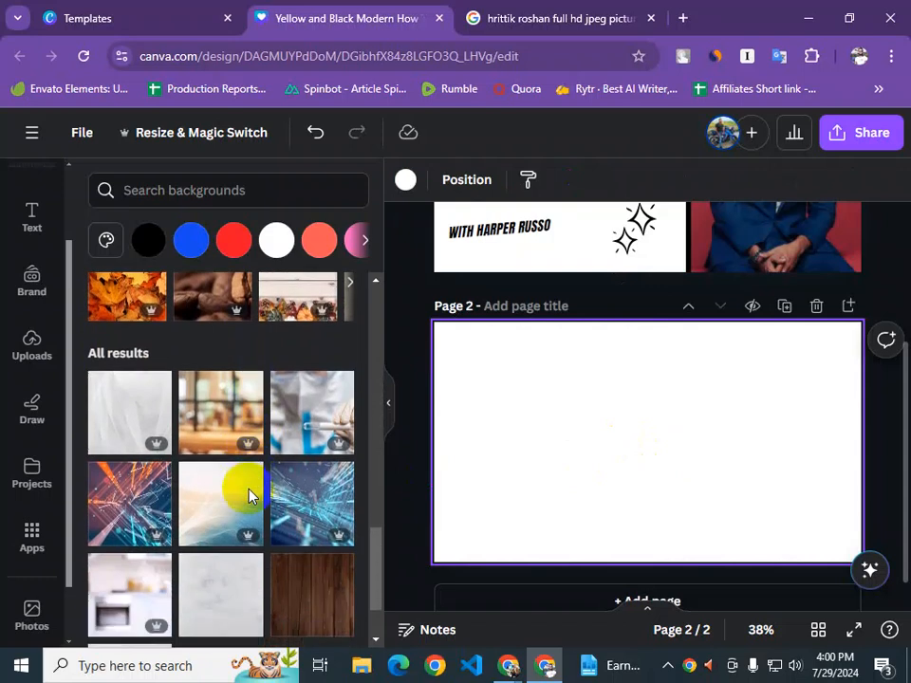
{"action": "left_click", "coordinate": [133, 195]}
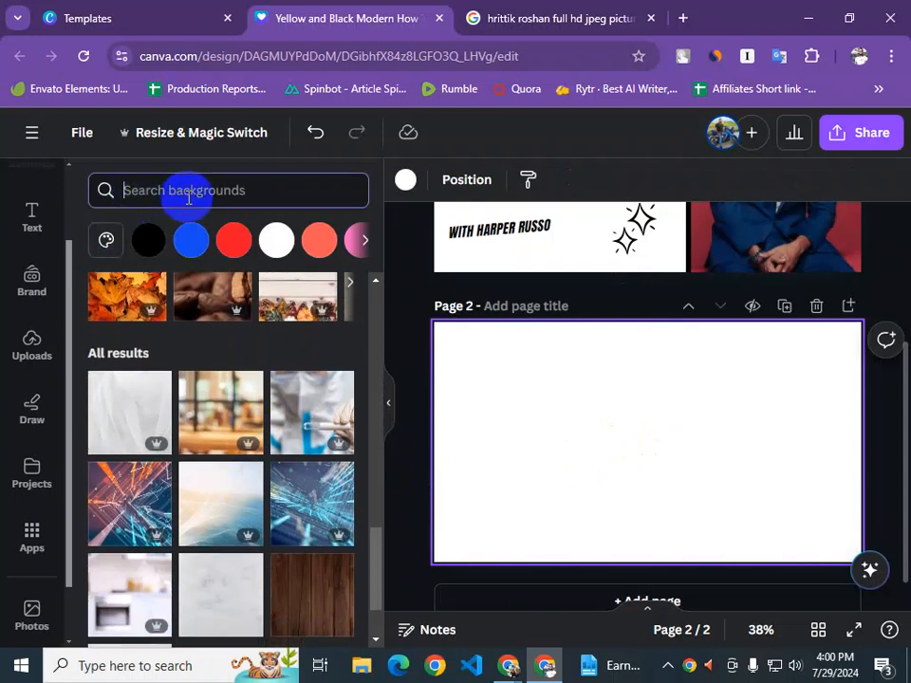
{"action": "type", "text": "yellow"}
{"action": "key", "text": "Return"}
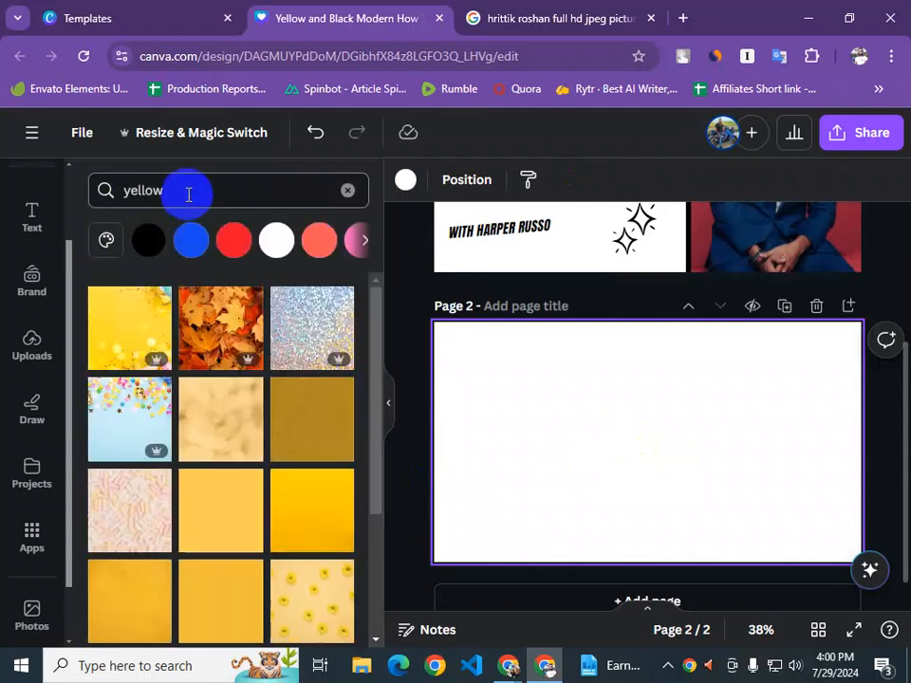
Apply the blue background photo with a yellow lemon from the yellow results to page 2
{"action": "scroll", "coordinate": [189, 331], "scroll_direction": "down", "scroll_amount": 3}
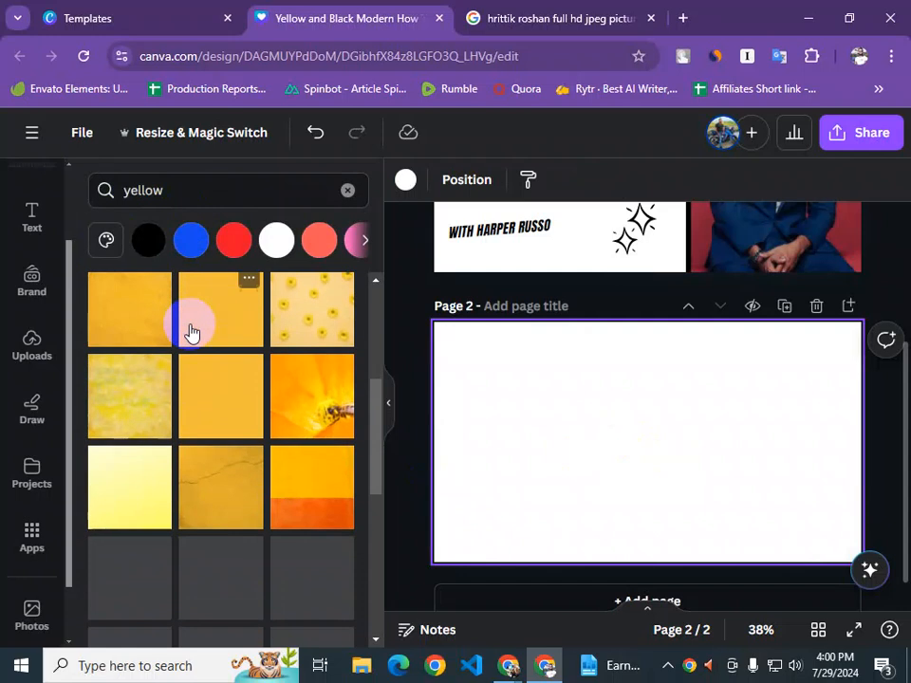
{"action": "scroll", "coordinate": [190, 331], "scroll_direction": "down", "scroll_amount": 2}
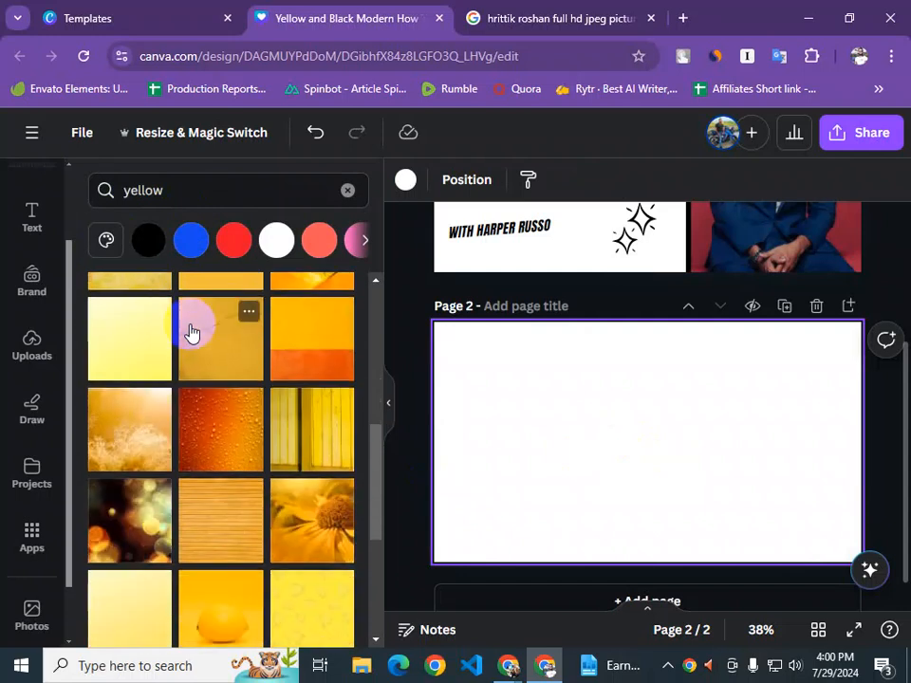
{"action": "scroll", "coordinate": [190, 331], "scroll_direction": "down", "scroll_amount": 3}
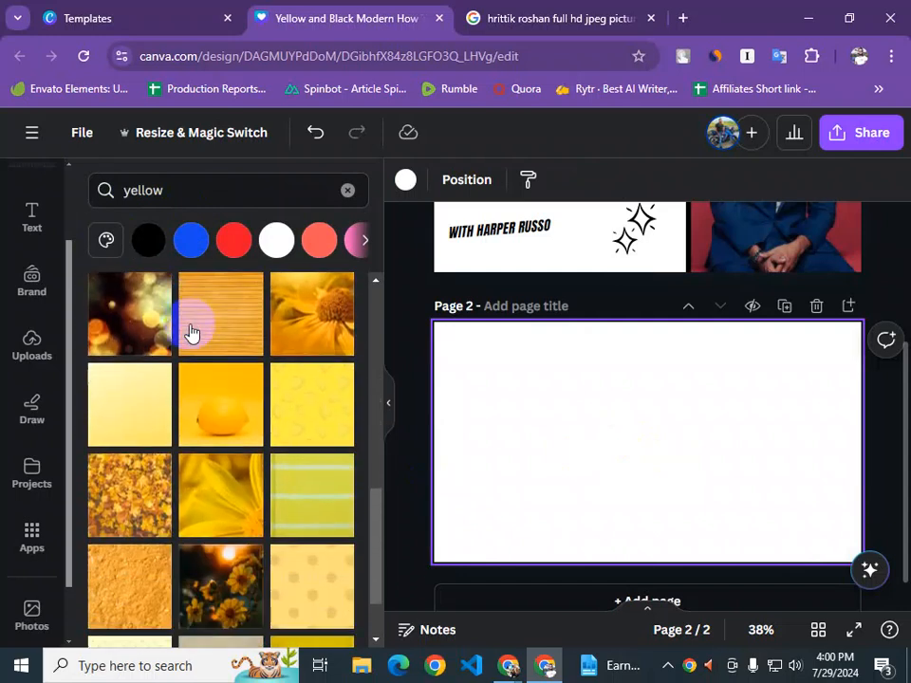
{"action": "scroll", "coordinate": [190, 331], "scroll_direction": "down", "scroll_amount": 3}
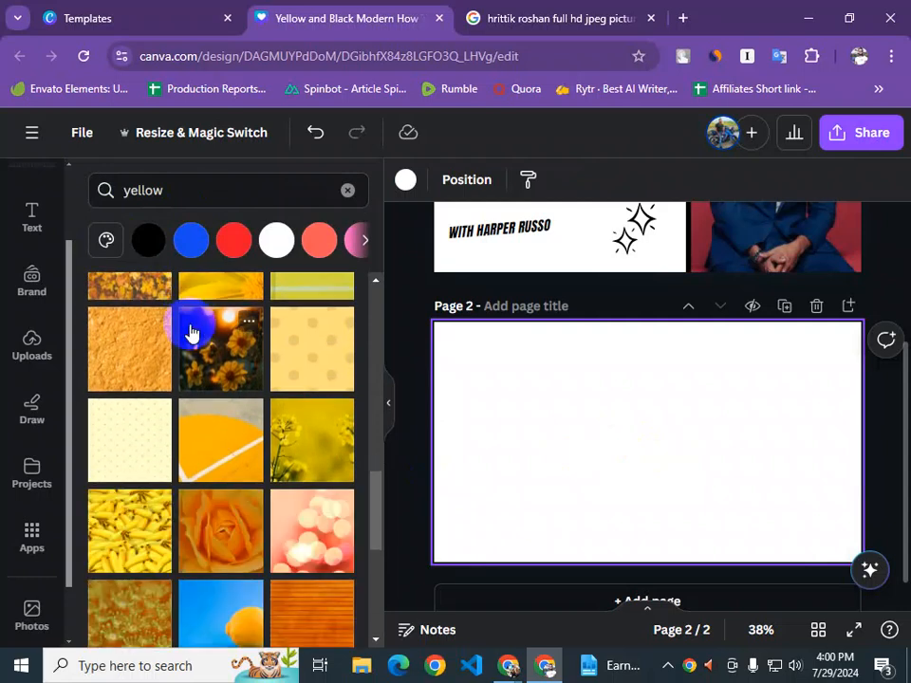
{"action": "scroll", "coordinate": [190, 331], "scroll_direction": "down", "scroll_amount": 2}
{"action": "scroll", "coordinate": [190, 331], "scroll_direction": "down", "scroll_amount": 1}
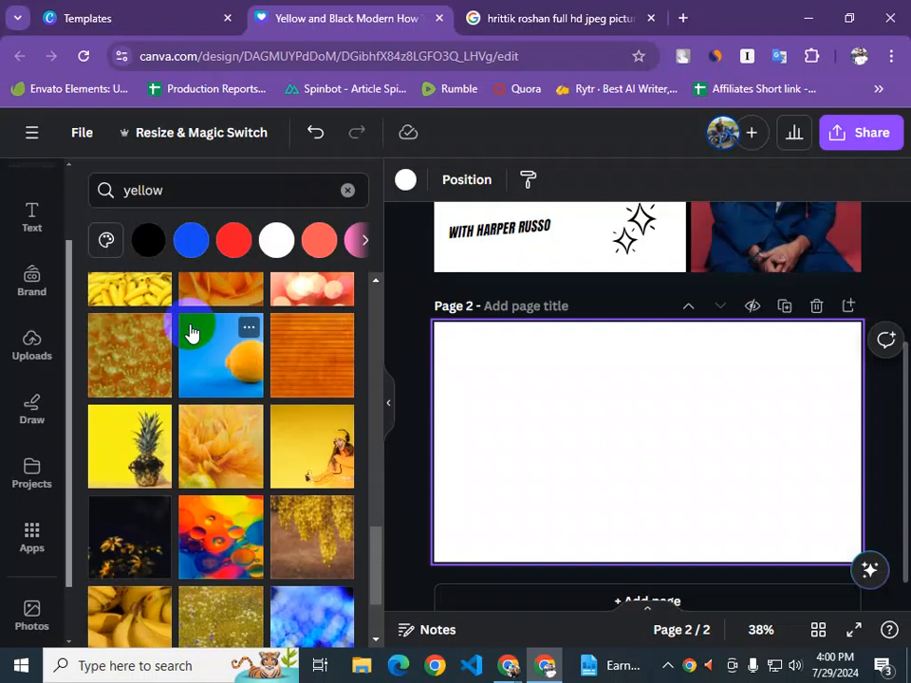
{"action": "scroll", "coordinate": [190, 331], "scroll_direction": "down", "scroll_amount": 1}
{"action": "scroll", "coordinate": [189, 331], "scroll_direction": "down", "scroll_amount": 2}
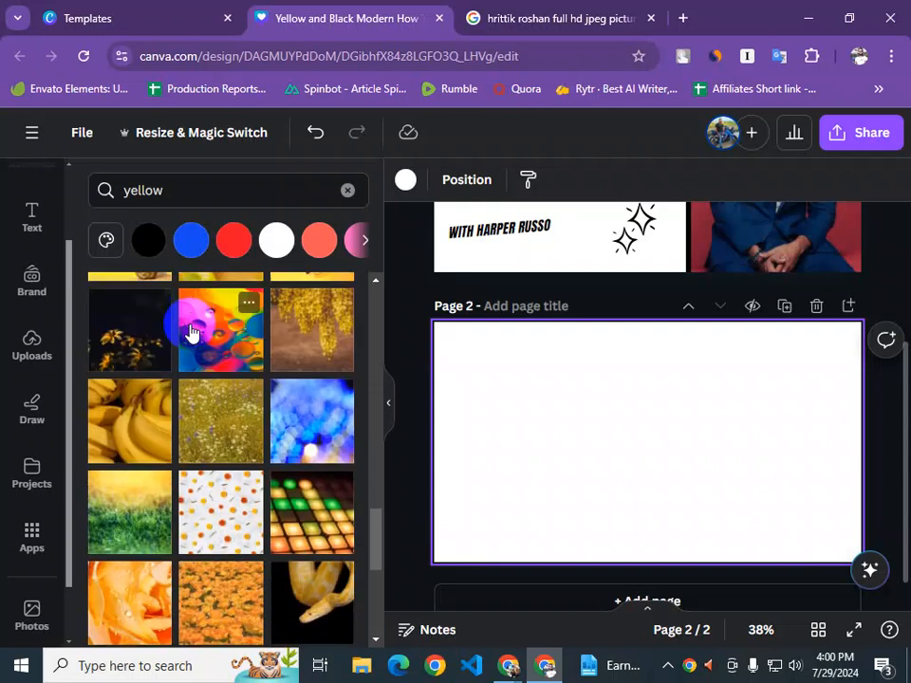
{"action": "scroll", "coordinate": [189, 331], "scroll_direction": "down", "scroll_amount": 2}
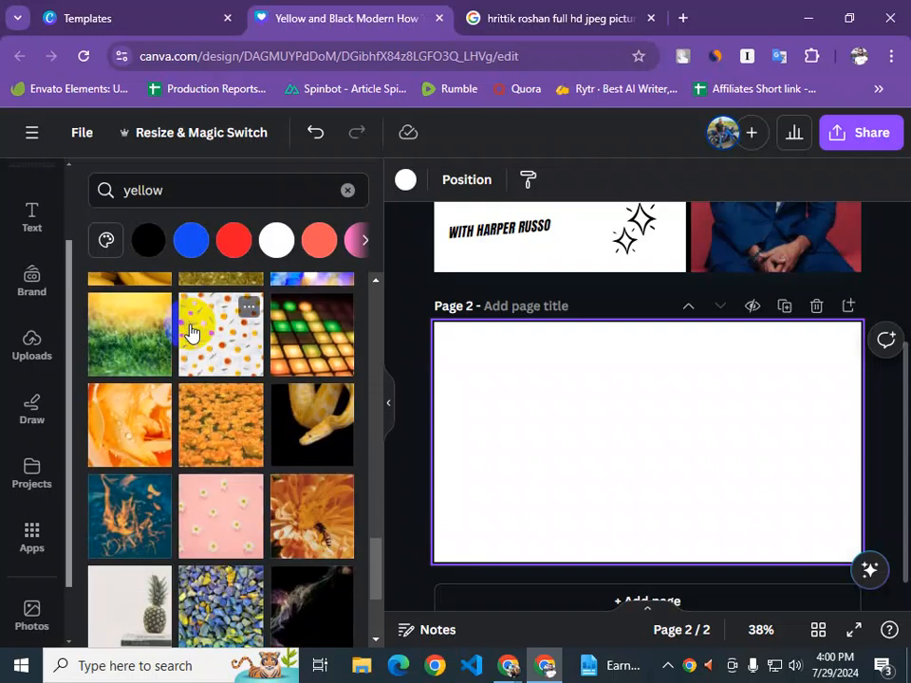
{"action": "scroll", "coordinate": [190, 331], "scroll_direction": "down", "scroll_amount": 2}
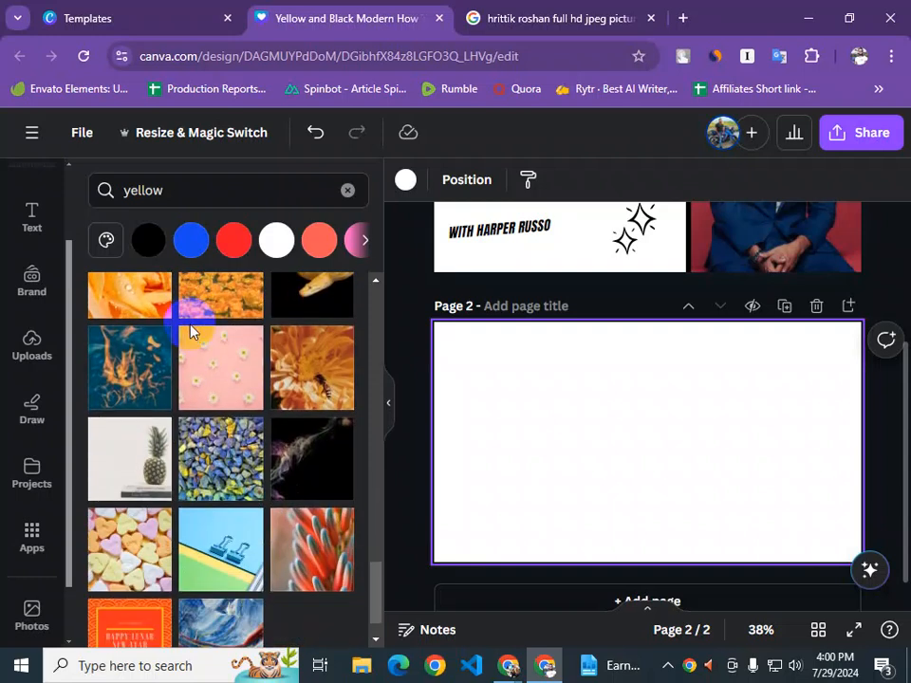
{"action": "scroll", "coordinate": [190, 331], "scroll_direction": "down", "scroll_amount": 1}
{"action": "scroll", "coordinate": [201, 360], "scroll_direction": "up", "scroll_amount": 1}
{"action": "scroll", "coordinate": [201, 360], "scroll_direction": "up", "scroll_amount": 5}
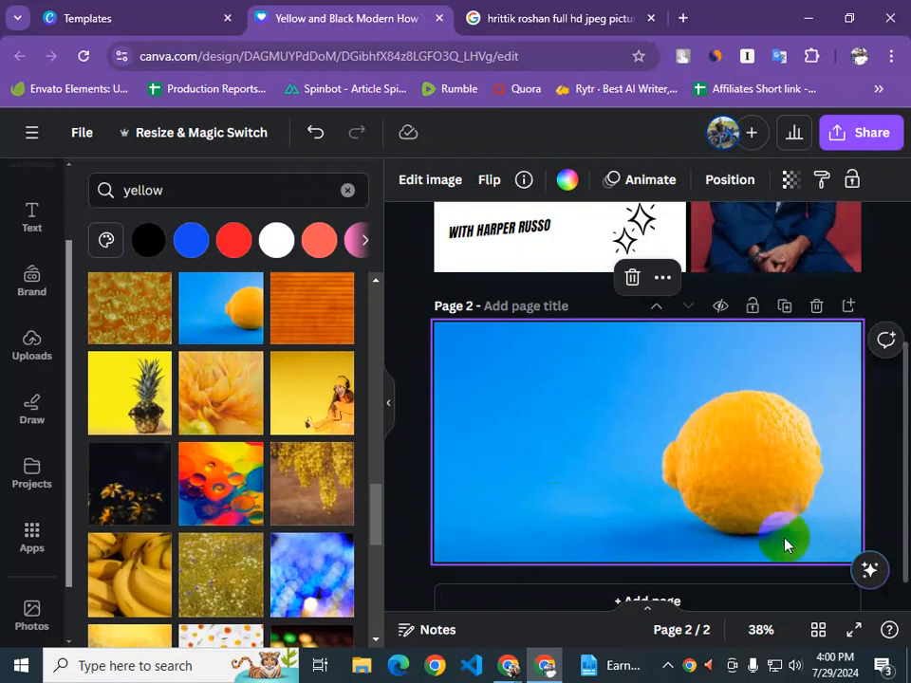
{"action": "left_click", "coordinate": [406, 495]}
{"action": "scroll", "coordinate": [410, 495], "scroll_direction": "up", "scroll_amount": 2}
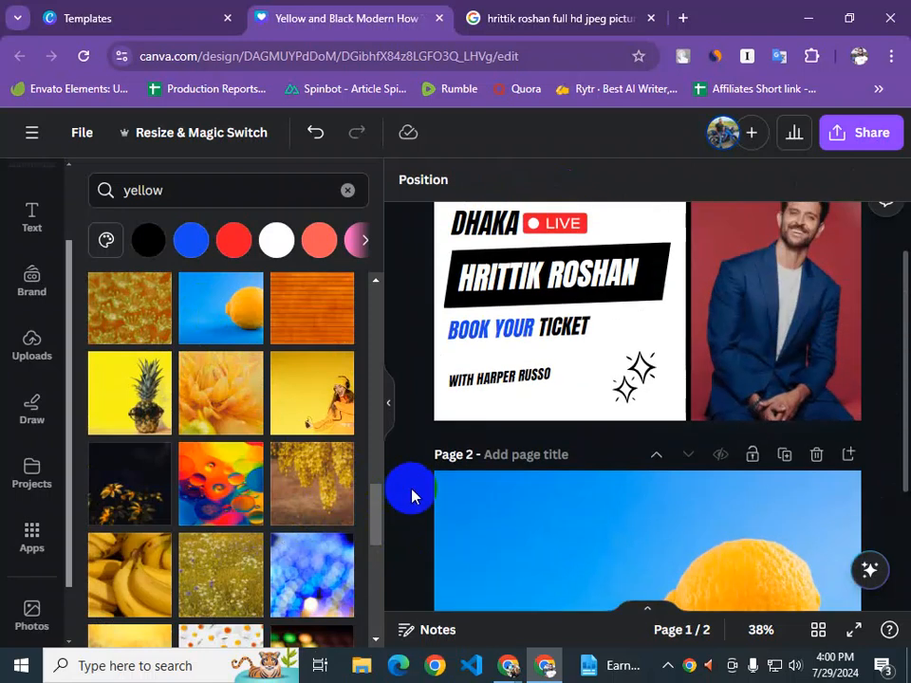
{"action": "scroll", "coordinate": [477, 444], "scroll_direction": "up", "scroll_amount": 1}
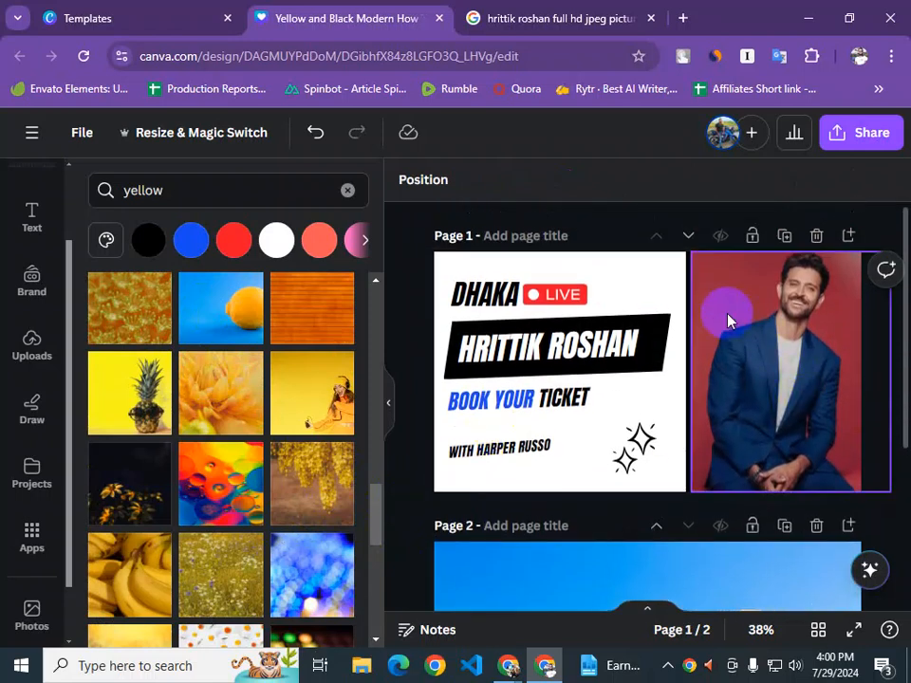
Move the portrait photo and its vertical divider bar from page 1 onto the matching half of page 2
{"action": "left_click_drag", "start_coordinate": [670, 269], "coordinate": [828, 362]}
{"action": "left_click", "coordinate": [671, 278]}
{"action": "left_click_drag", "start_coordinate": [677, 268], "coordinate": [784, 325]}
{"action": "left_click_drag", "start_coordinate": [783, 320], "coordinate": [756, 403]}
{"action": "scroll", "coordinate": [772, 387], "scroll_direction": "down", "scroll_amount": 3}
{"action": "scroll", "coordinate": [770, 431], "scroll_direction": "down", "scroll_amount": 2}
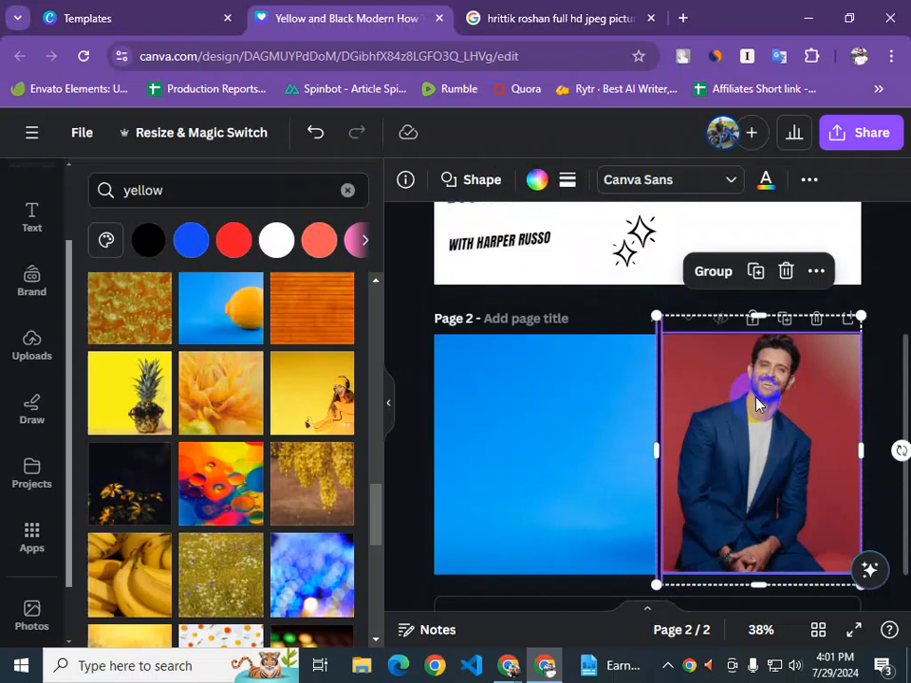
{"action": "left_click", "coordinate": [609, 414]}
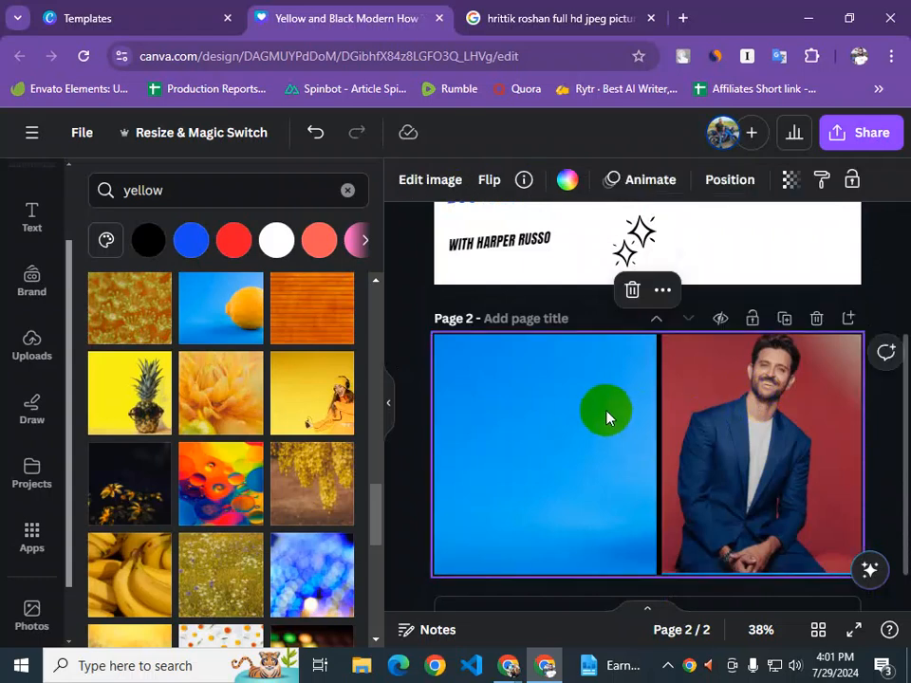
{"action": "left_click", "coordinate": [389, 464]}
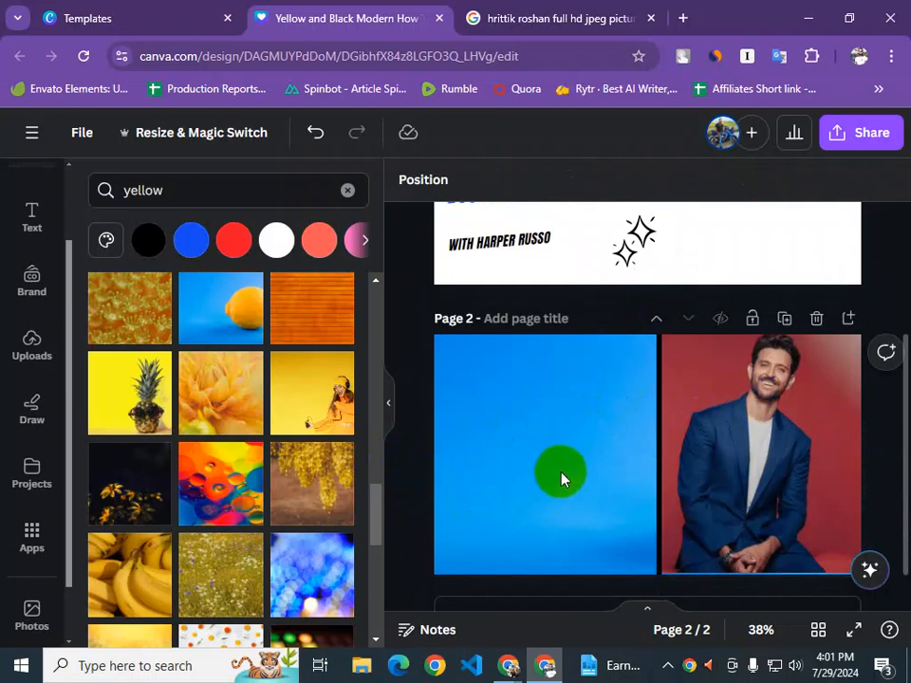
Move all the text, the LIVE badge, the black banner and the sparkle graphic from page 1 onto page 2's blue background
{"action": "scroll", "coordinate": [557, 484], "scroll_direction": "up", "scroll_amount": 3}
{"action": "scroll", "coordinate": [559, 470], "scroll_direction": "down", "scroll_amount": 3}
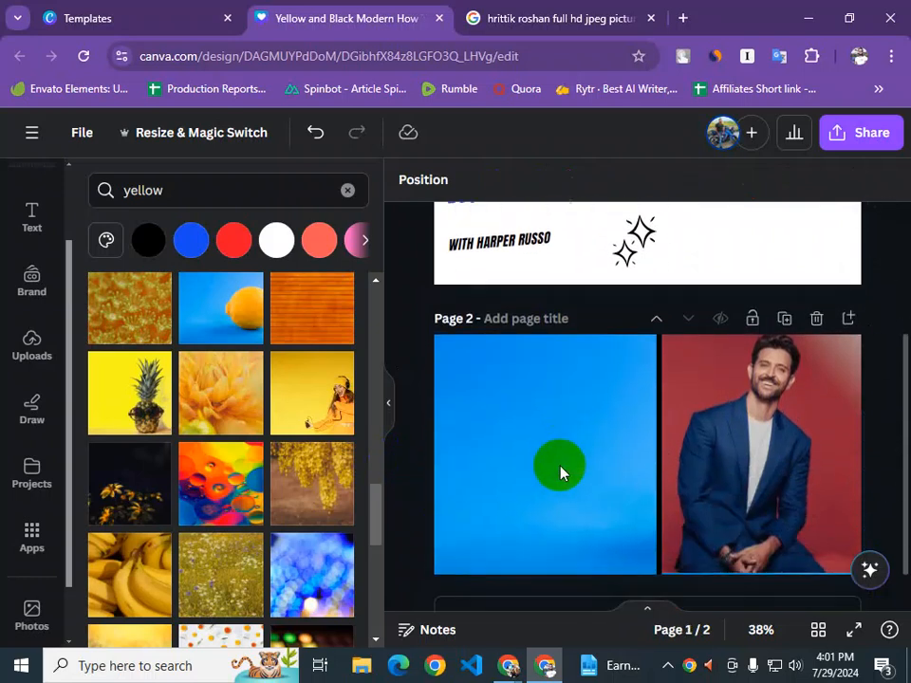
{"action": "scroll", "coordinate": [240, 472], "scroll_direction": "down", "scroll_amount": 3}
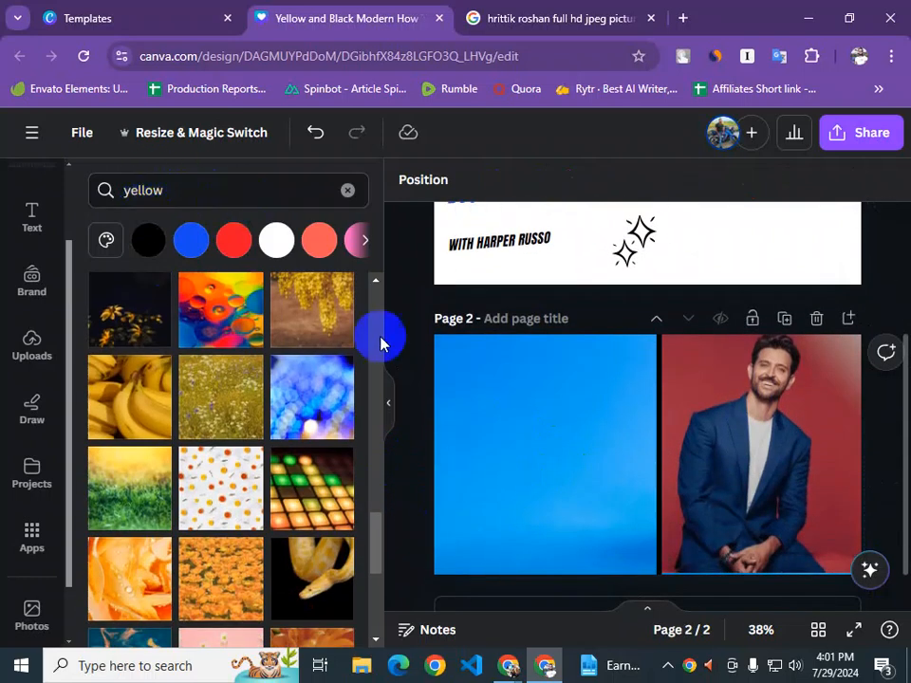
{"action": "scroll", "coordinate": [447, 399], "scroll_direction": "up", "scroll_amount": 3}
{"action": "left_click_drag", "start_coordinate": [440, 281], "coordinate": [642, 465]}
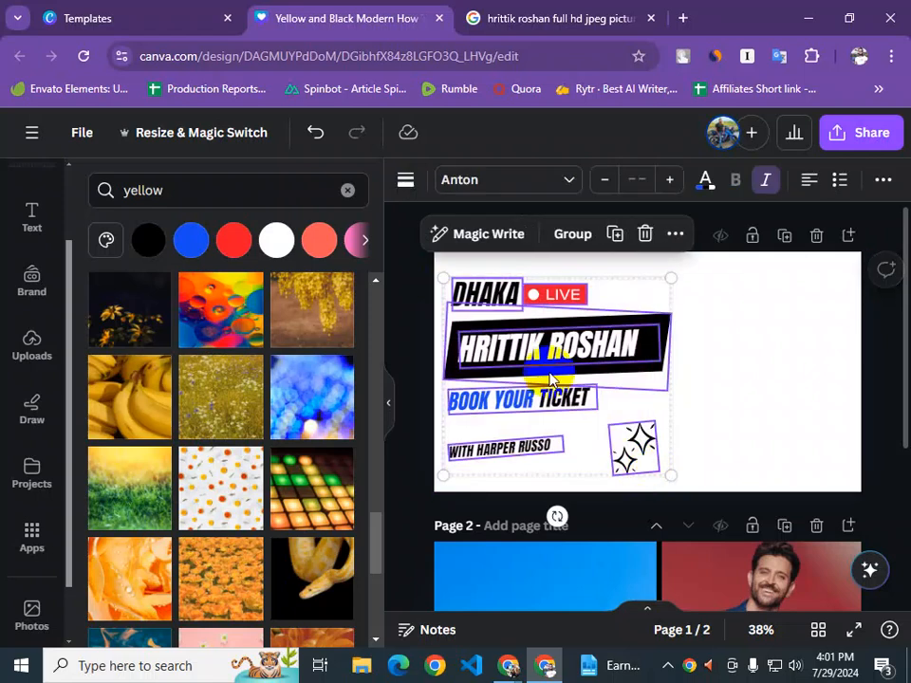
{"action": "left_click_drag", "start_coordinate": [502, 293], "coordinate": [501, 377]}
{"action": "left_click_drag", "start_coordinate": [433, 359], "coordinate": [484, 369]}
{"action": "left_click", "coordinate": [412, 419]}
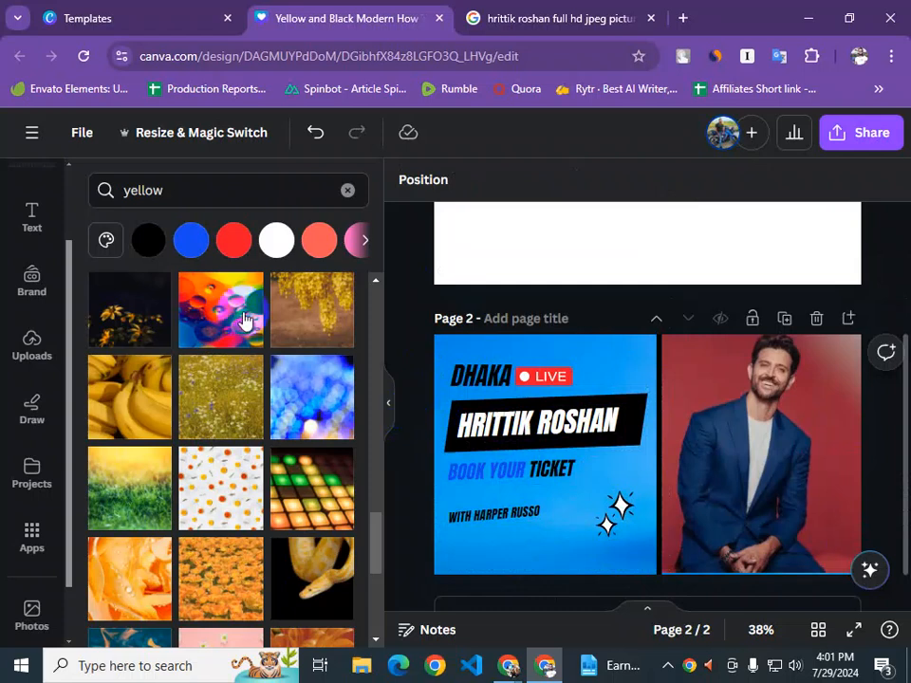
Switch to the Google Meet window to check the participants and return to the Canva design
{"action": "left_click", "coordinate": [581, 550]}
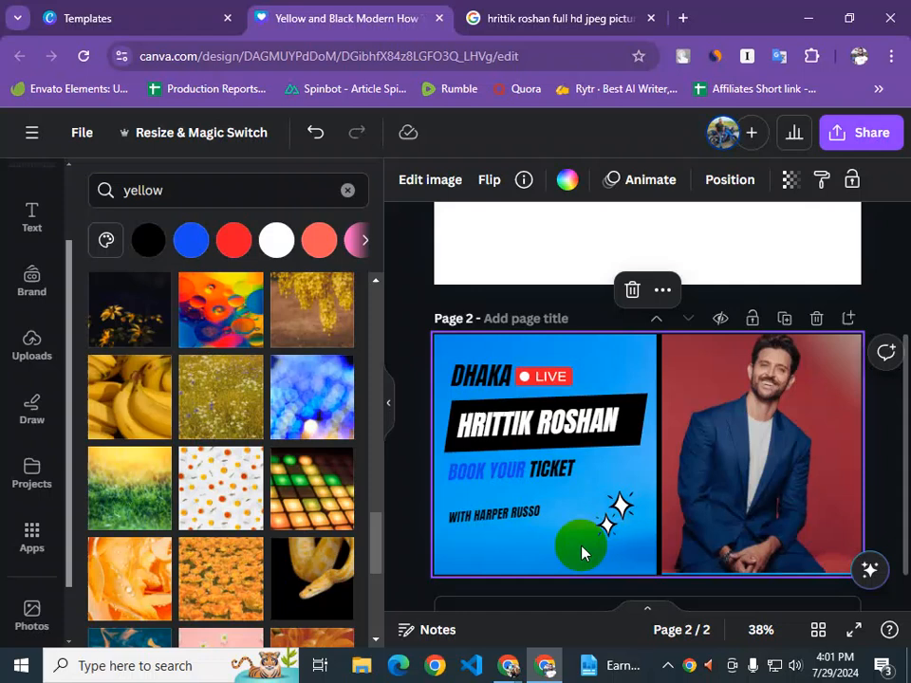
{"action": "mouse_move", "coordinate": [500, 673]}
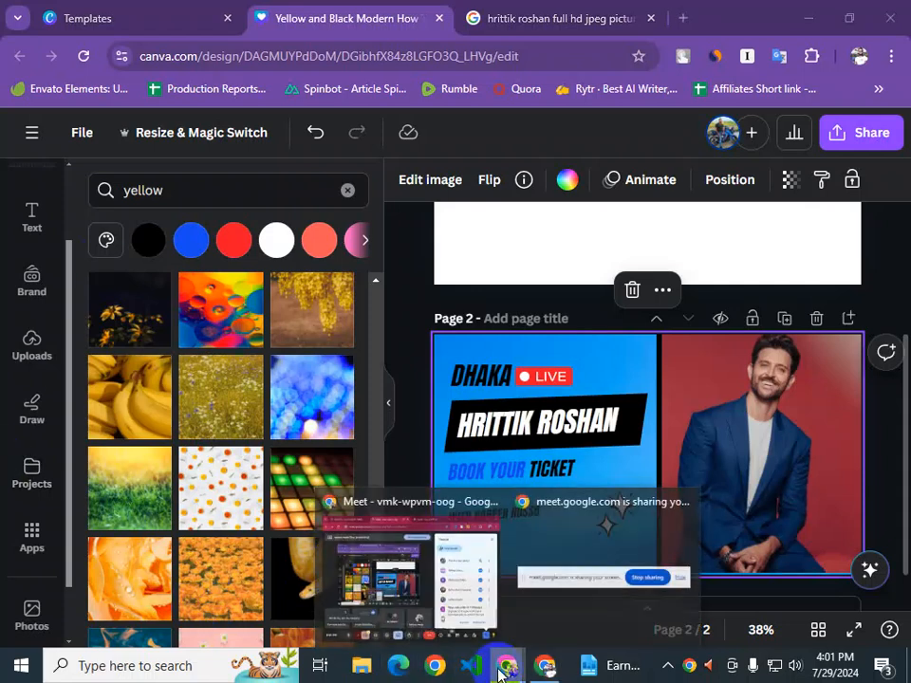
{"action": "left_click", "coordinate": [386, 588]}
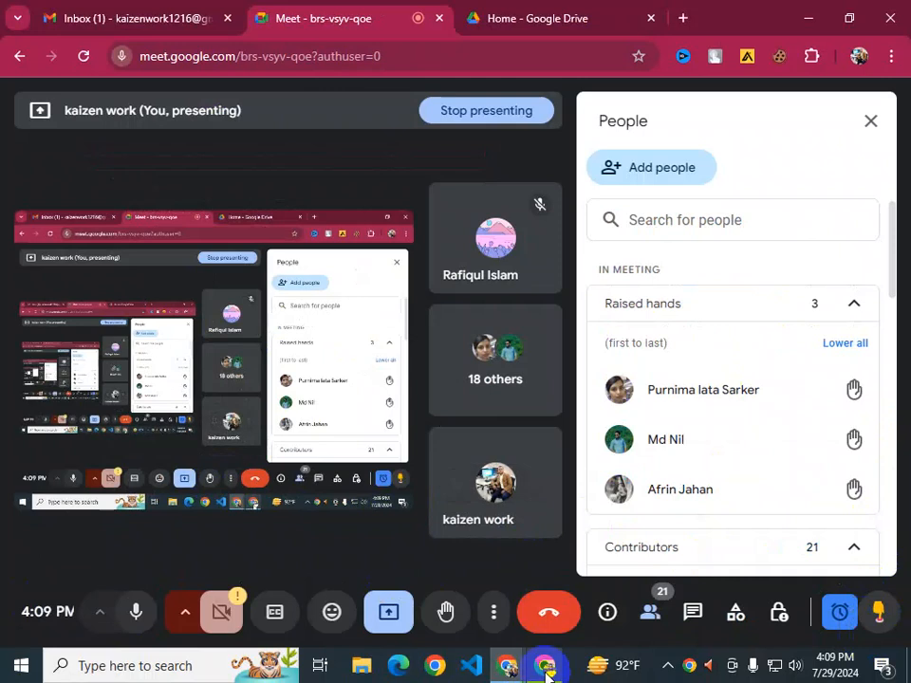
{"action": "left_click", "coordinate": [543, 665]}
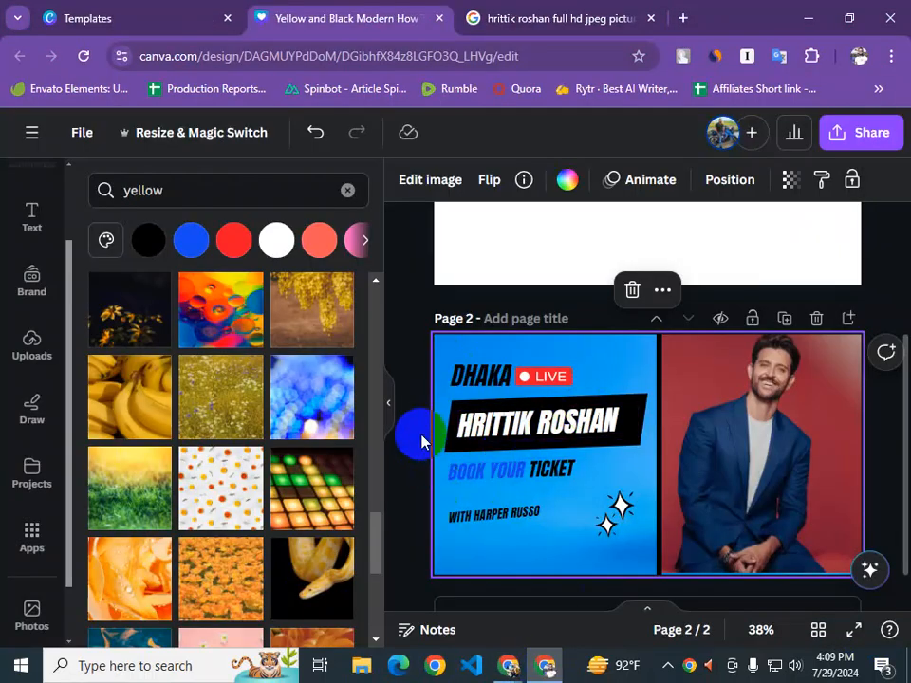
{"action": "left_click", "coordinate": [538, 423]}
{"action": "scroll", "coordinate": [541, 425], "scroll_direction": "up", "scroll_amount": 3, "text": "ctrl"}
{"action": "scroll", "coordinate": [543, 424], "scroll_direction": "down", "scroll_amount": 4, "text": "ctrl"}
{"action": "scroll", "coordinate": [543, 427], "scroll_direction": "up", "scroll_amount": 1, "text": "ctrl"}
{"action": "scroll", "coordinate": [543, 427], "scroll_direction": "down", "scroll_amount": 1}
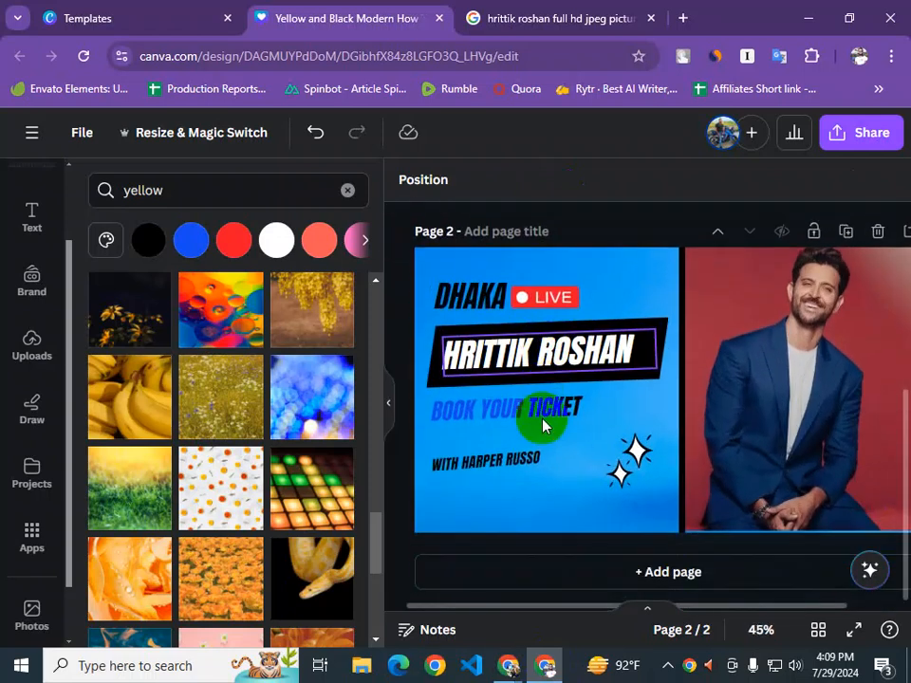
{"action": "left_click", "coordinate": [478, 474]}
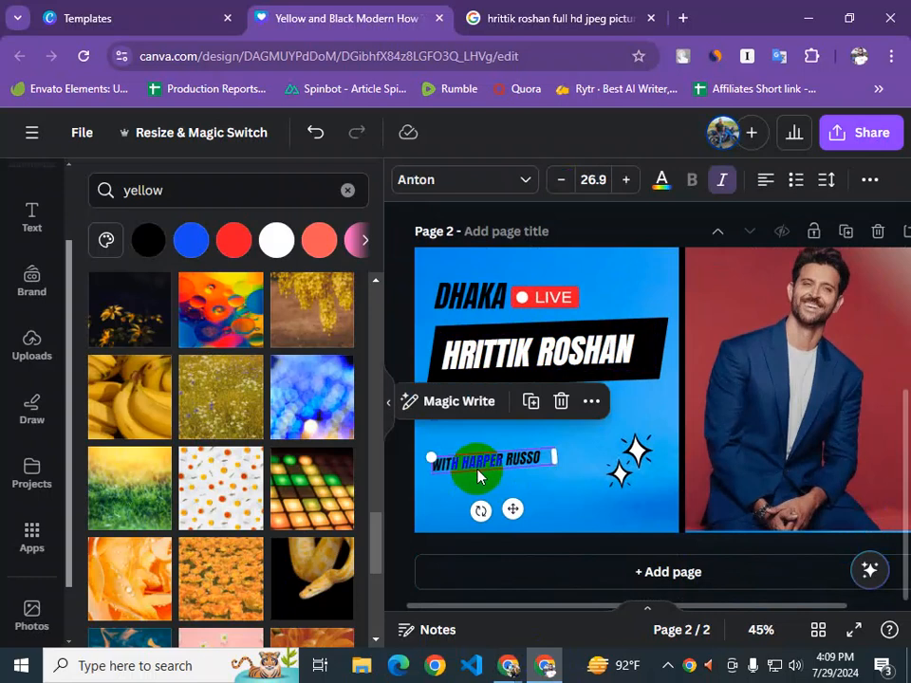
Add a heading to the blank page 1 and replace its placeholder text with a first name
{"action": "scroll", "coordinate": [41, 422], "scroll_direction": "up", "scroll_amount": 1}
{"action": "scroll", "coordinate": [41, 446], "scroll_direction": "up", "scroll_amount": 2}
{"action": "scroll", "coordinate": [569, 475], "scroll_direction": "up", "scroll_amount": 4}
{"action": "left_click", "coordinate": [571, 411]}
{"action": "left_click", "coordinate": [29, 327]}
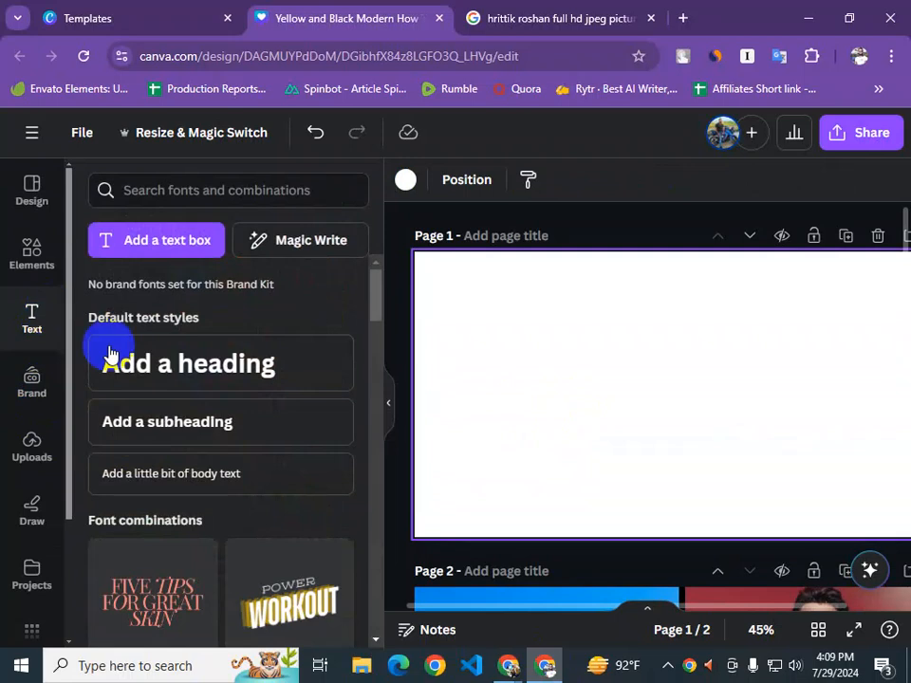
{"action": "left_click", "coordinate": [191, 366]}
{"action": "left_click", "coordinate": [449, 413]}
{"action": "left_click", "coordinate": [636, 404]}
{"action": "left_click", "coordinate": [637, 398]}
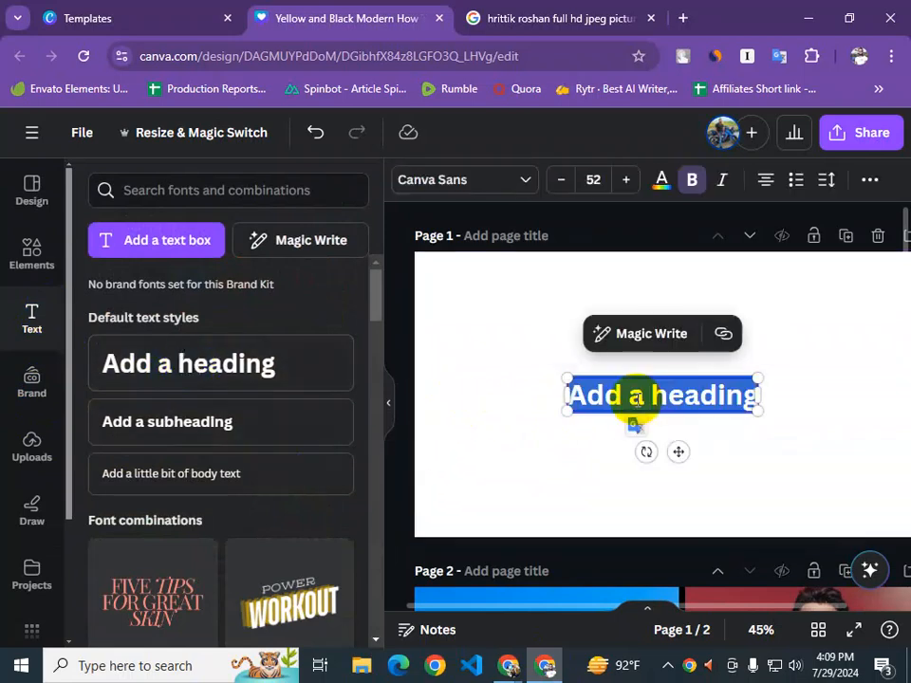
{"action": "type", "text": "Sh"}
{"action": "key", "text": "BackSpace"}
{"action": "type", "text": "ham"}
{"action": "key", "text": "BackSpace"}
{"action": "type", "text": "rmin"}
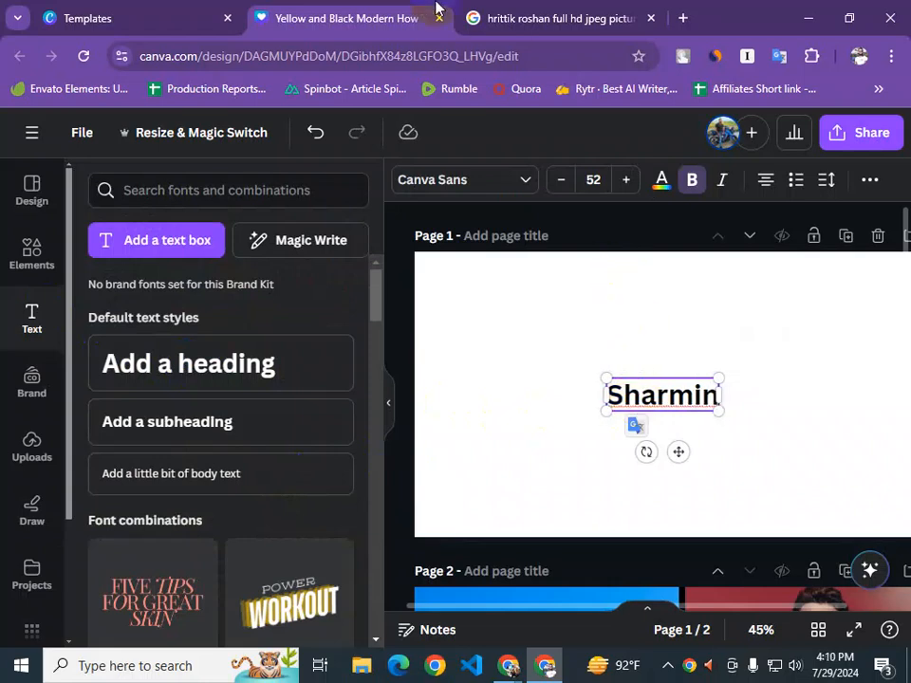
Look at the raised hands in the Google Meet window and come back to the Canva design
{"action": "mouse_move", "coordinate": [508, 665]}
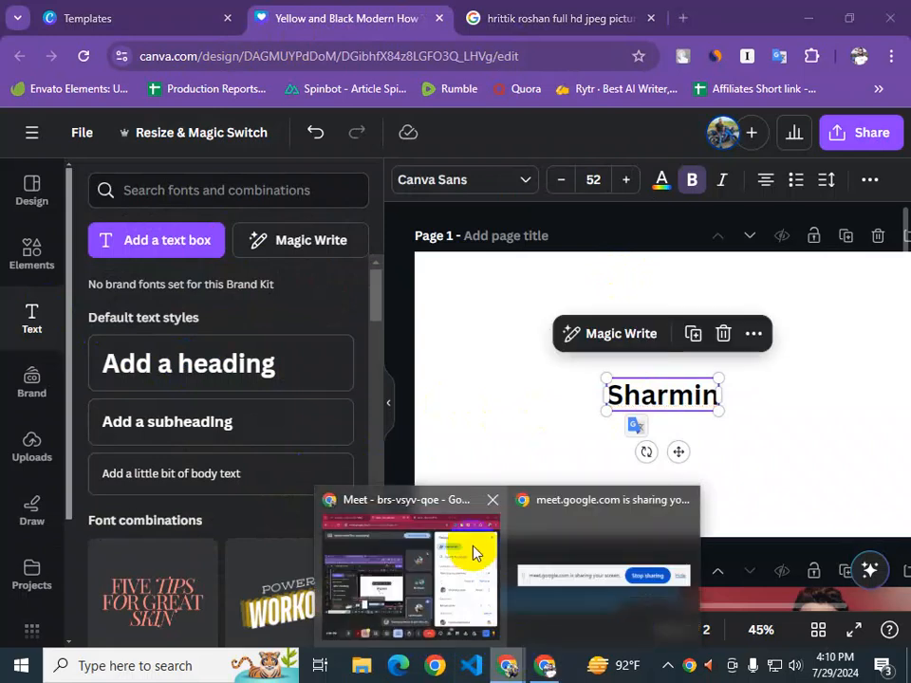
{"action": "left_click", "coordinate": [479, 557]}
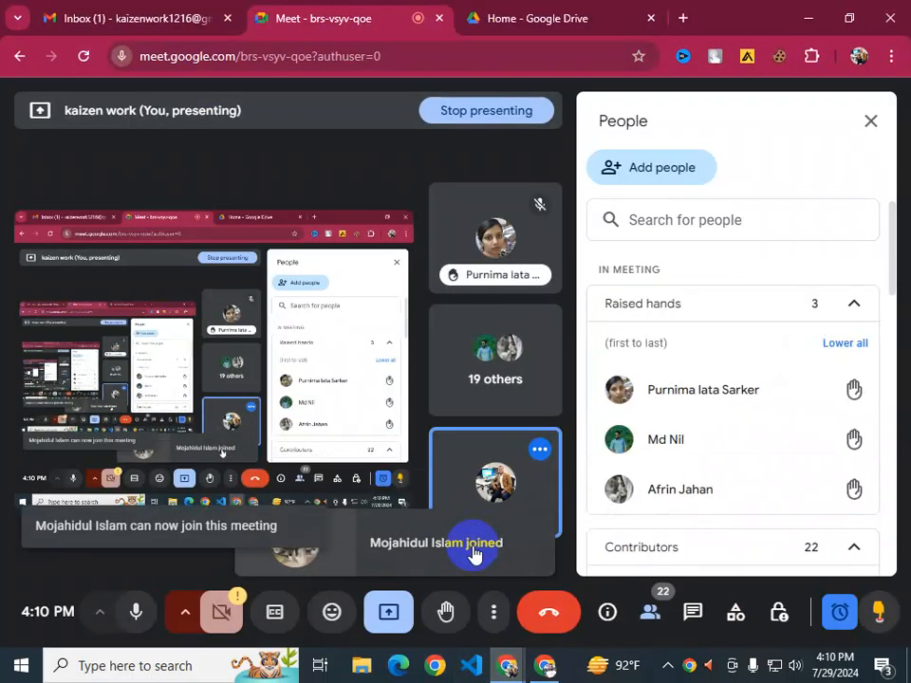
{"action": "left_click", "coordinate": [544, 662]}
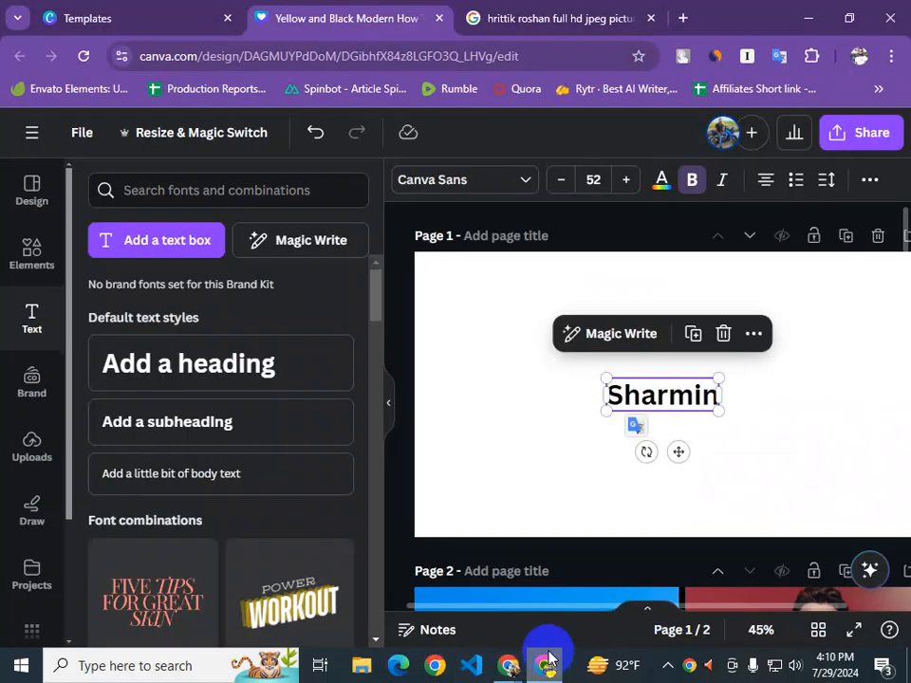
Toggle the bold formatting of the page 1 heading off and on again
{"action": "left_click", "coordinate": [640, 414]}
{"action": "double_click", "coordinate": [645, 405]}
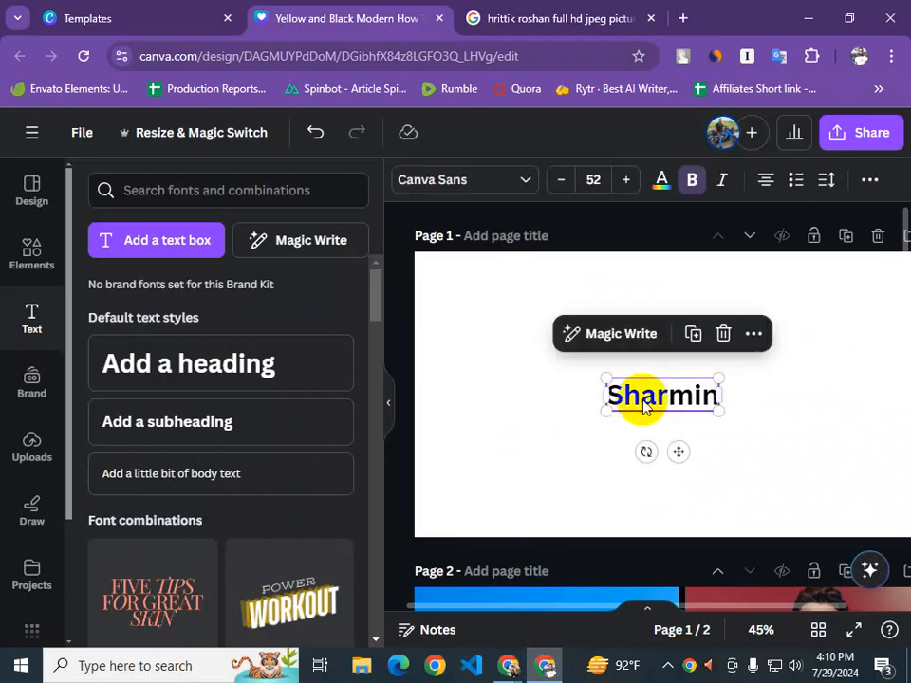
{"action": "left_click", "coordinate": [691, 182]}
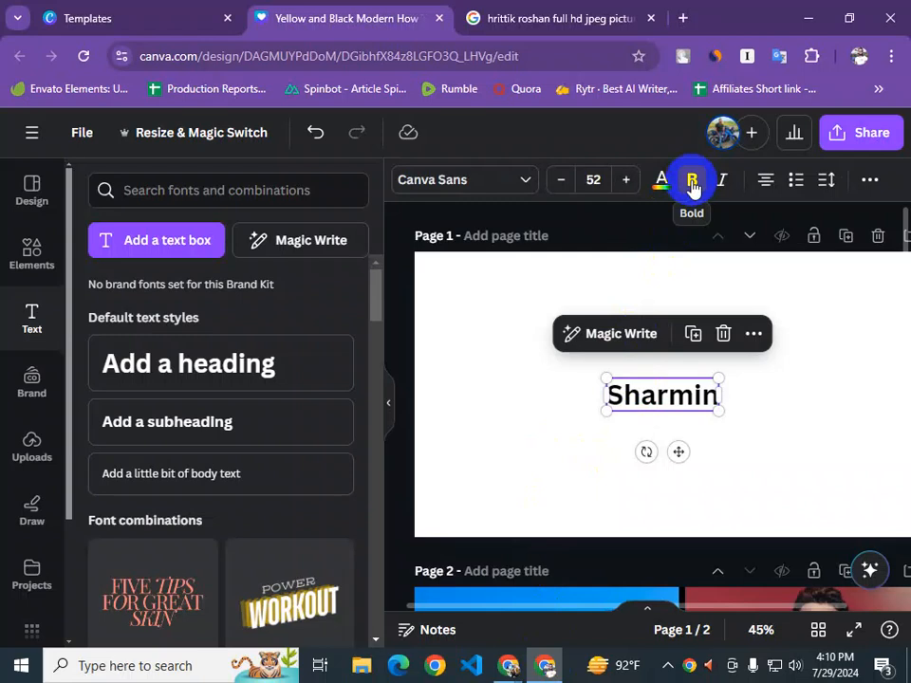
{"action": "left_click", "coordinate": [692, 182]}
{"action": "left_click", "coordinate": [692, 182]}
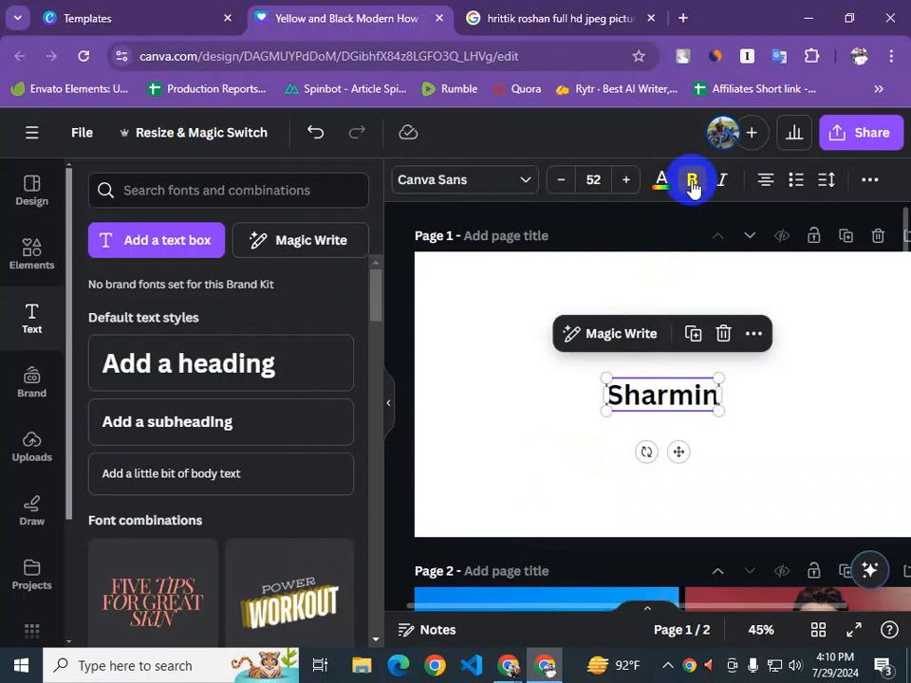
{"action": "left_click", "coordinate": [692, 182]}
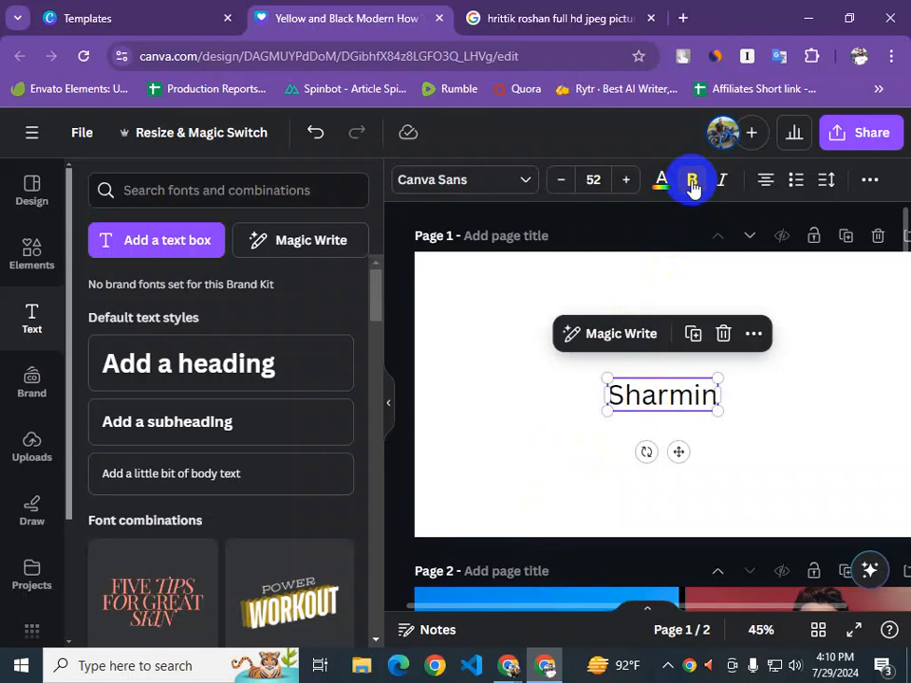
{"action": "left_click", "coordinate": [692, 182]}
Delete the name heading from page 1, leaving the page blank
{"action": "left_click", "coordinate": [550, 466]}
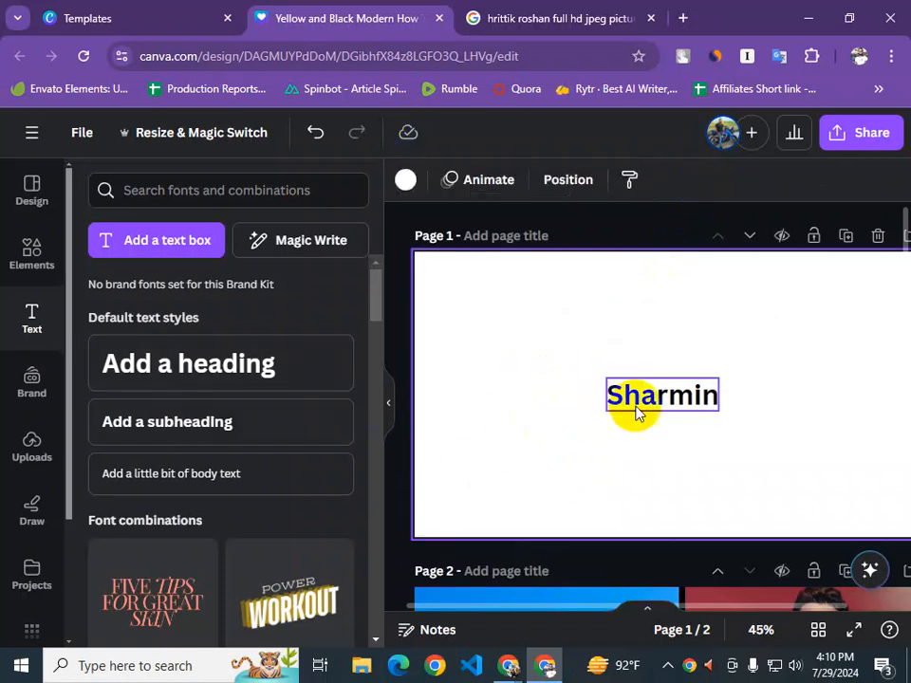
{"action": "left_click_drag", "start_coordinate": [616, 393], "coordinate": [600, 393]}
{"action": "key", "text": "Delete"}
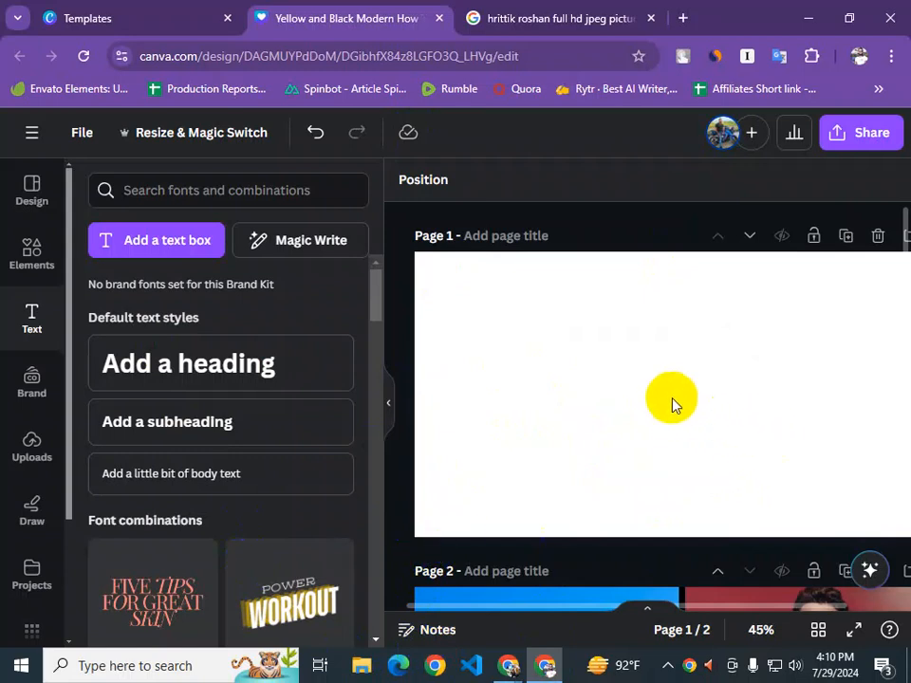
{"action": "scroll", "coordinate": [669, 396], "scroll_direction": "down", "scroll_amount": 2}
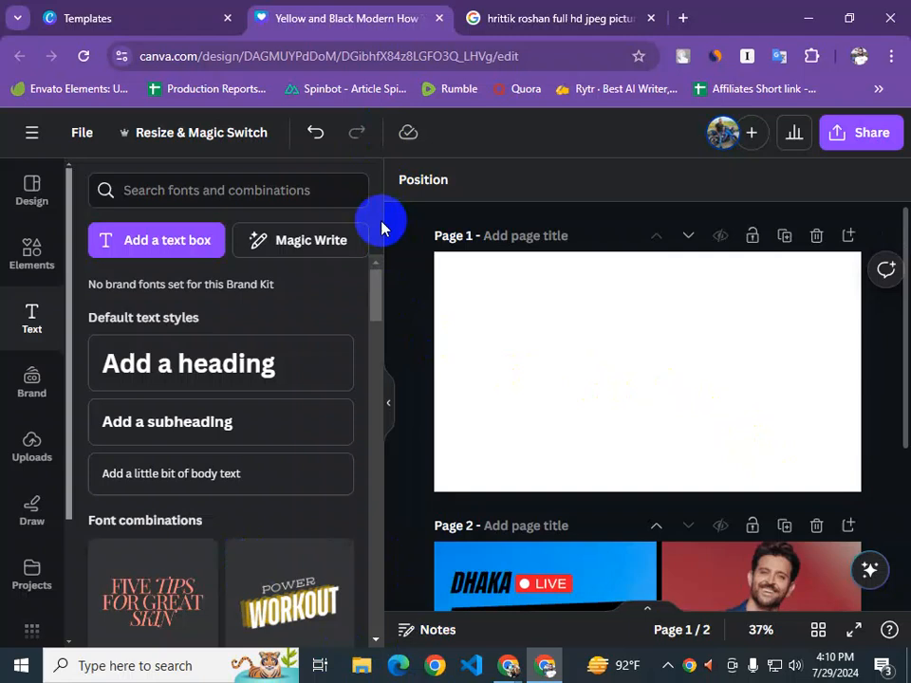
{"action": "left_click", "coordinate": [160, 269]}
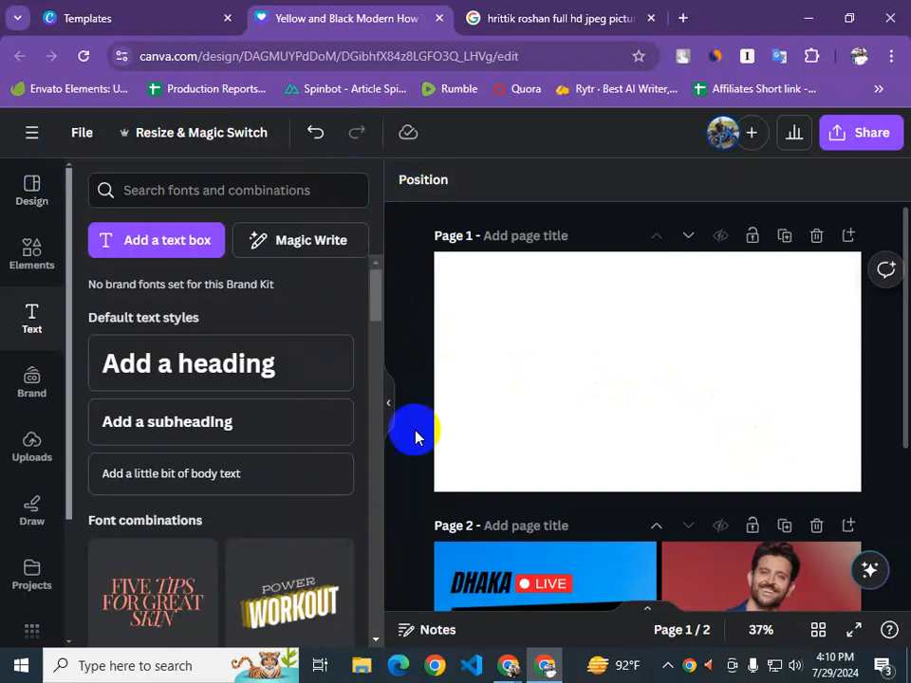
Search the elements library for "red chillis" and show all matching graphics
{"action": "left_click", "coordinate": [654, 373]}
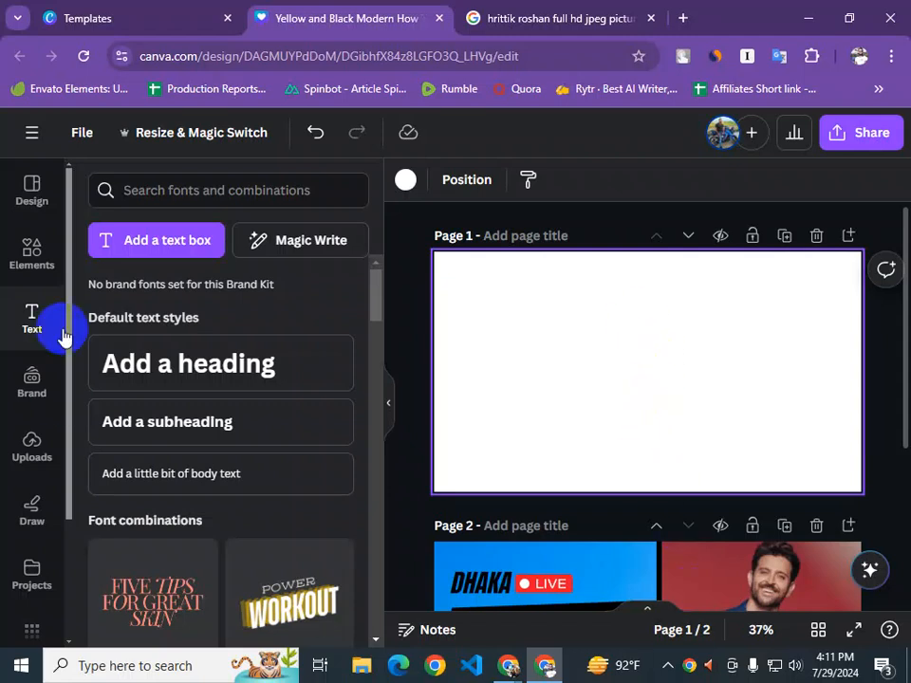
{"action": "left_click", "coordinate": [32, 251]}
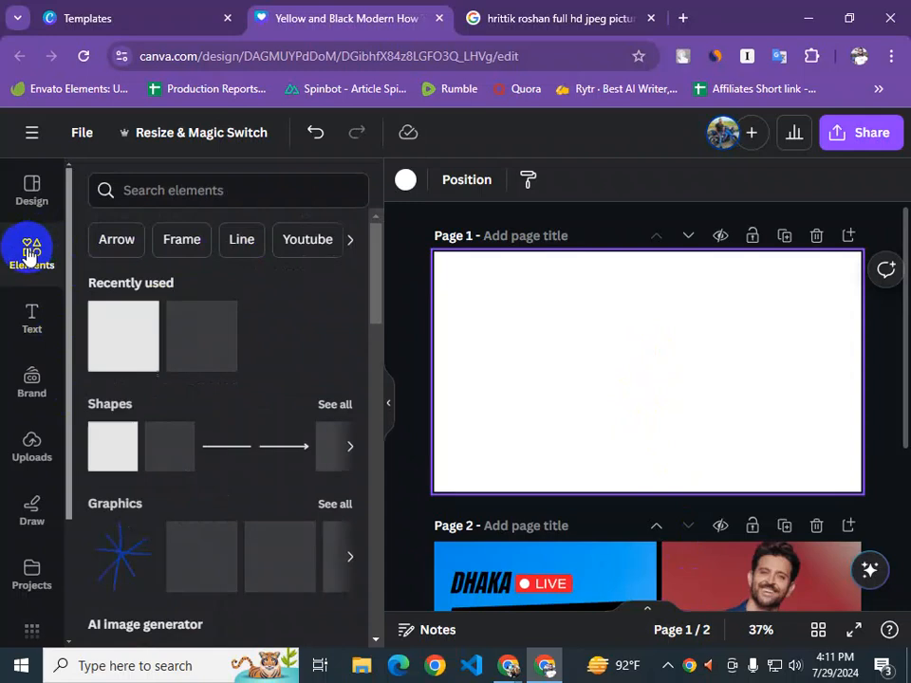
{"action": "left_click", "coordinate": [183, 190]}
{"action": "type", "text": "red ch"}
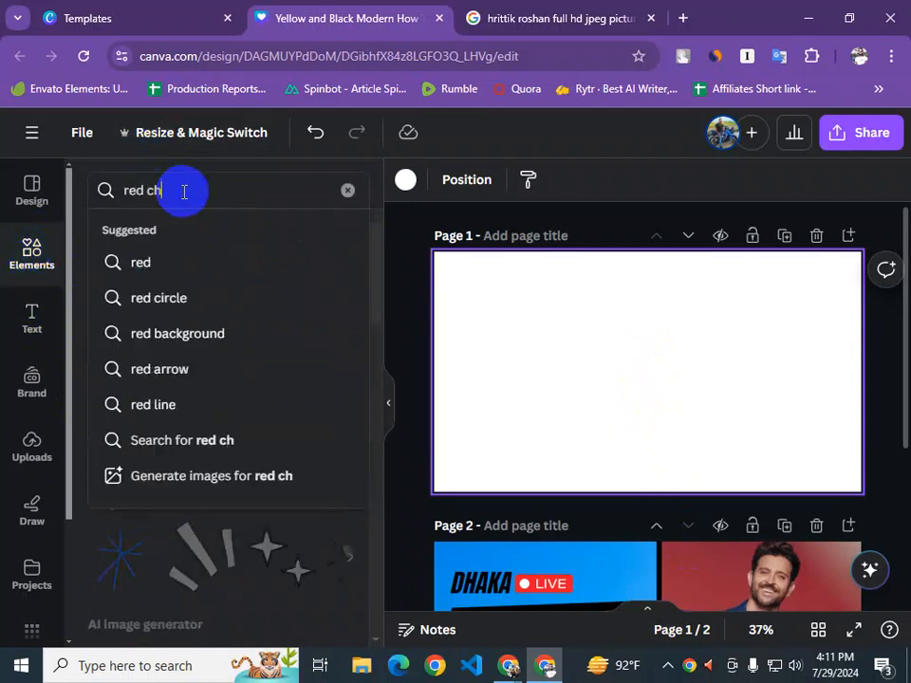
{"action": "type", "text": "illis"}
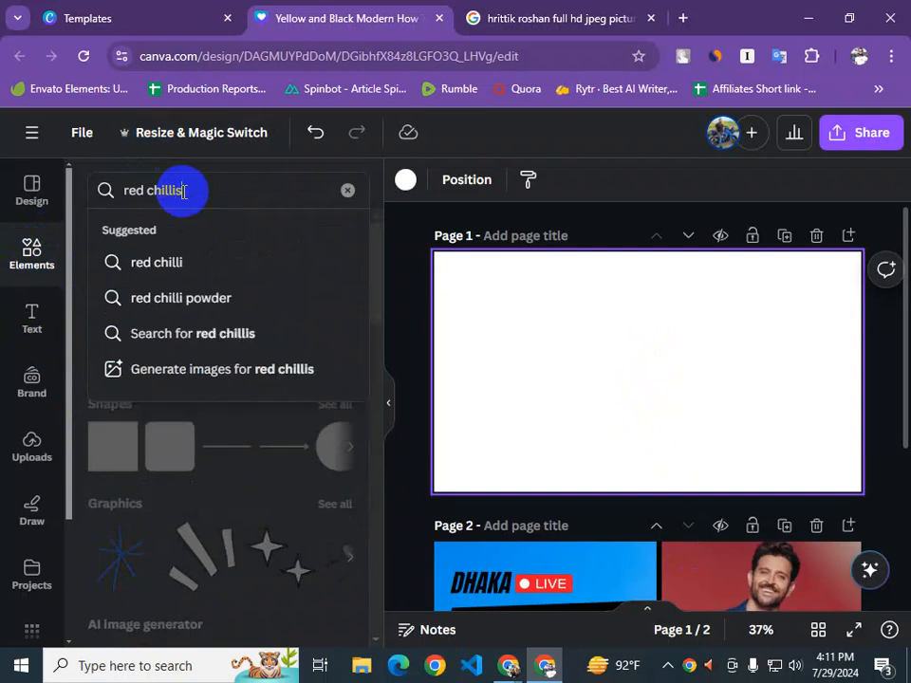
{"action": "key", "text": "Return"}
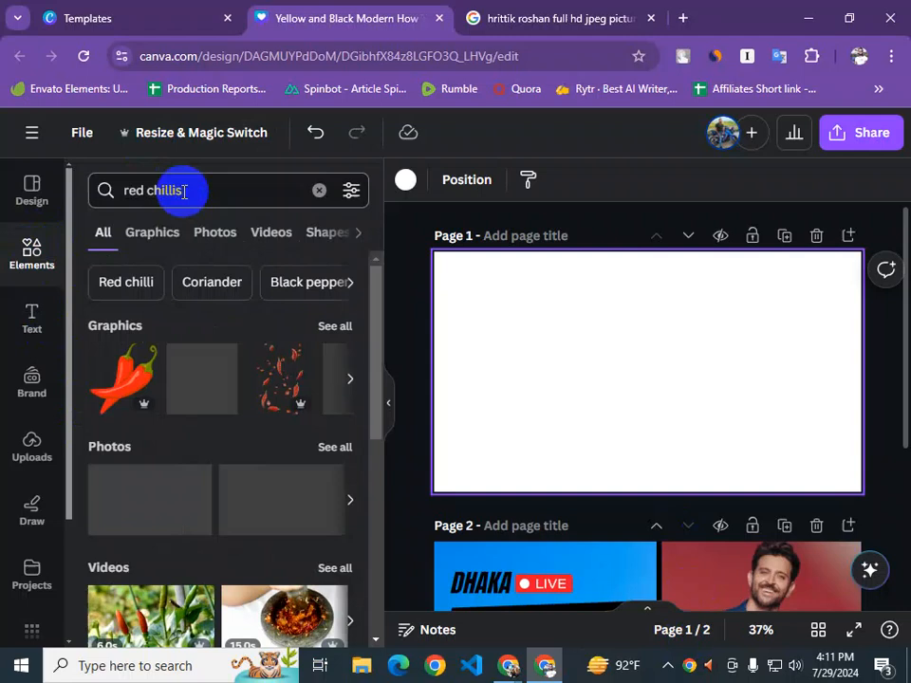
{"action": "left_click", "coordinate": [328, 340]}
Add the slim dark red chilli graphic without a Pro crown to page 1
{"action": "scroll", "coordinate": [269, 423], "scroll_direction": "down", "scroll_amount": 1}
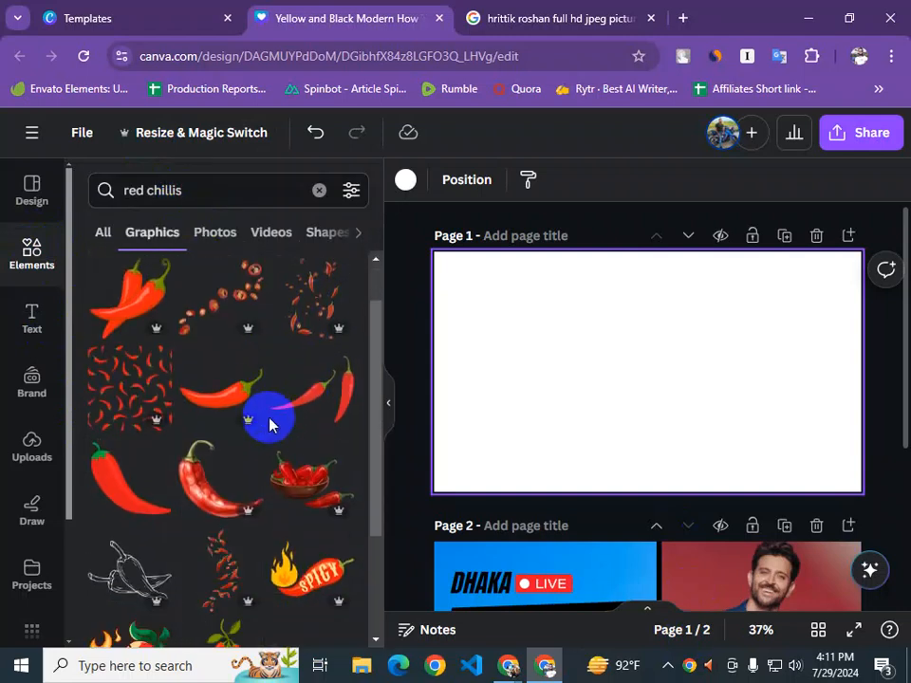
{"action": "scroll", "coordinate": [269, 423], "scroll_direction": "down", "scroll_amount": 4}
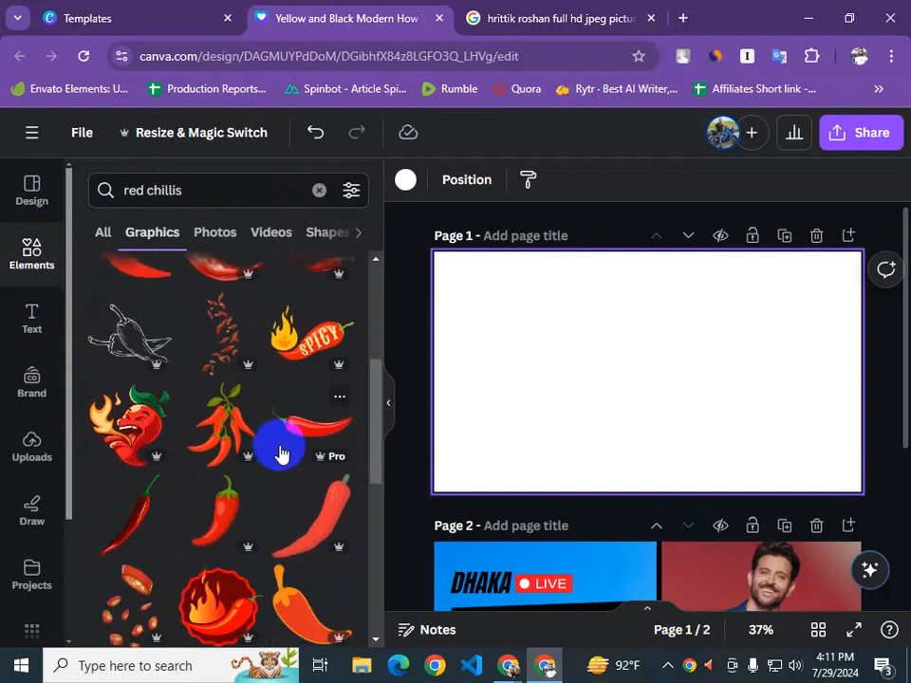
{"action": "scroll", "coordinate": [278, 452], "scroll_direction": "down", "scroll_amount": 1}
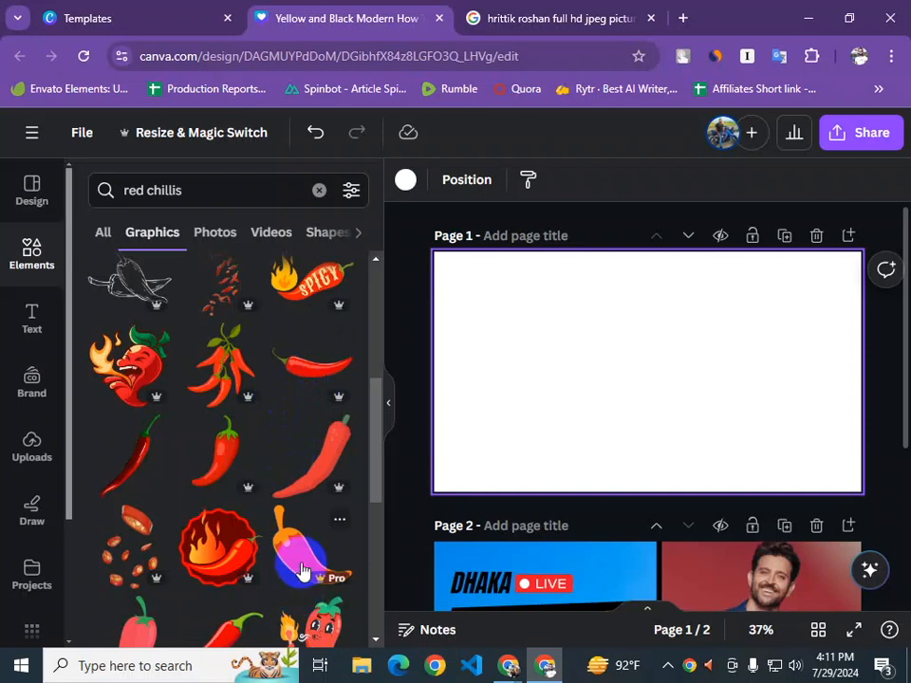
{"action": "left_click_drag", "start_coordinate": [378, 451], "coordinate": [377, 433]}
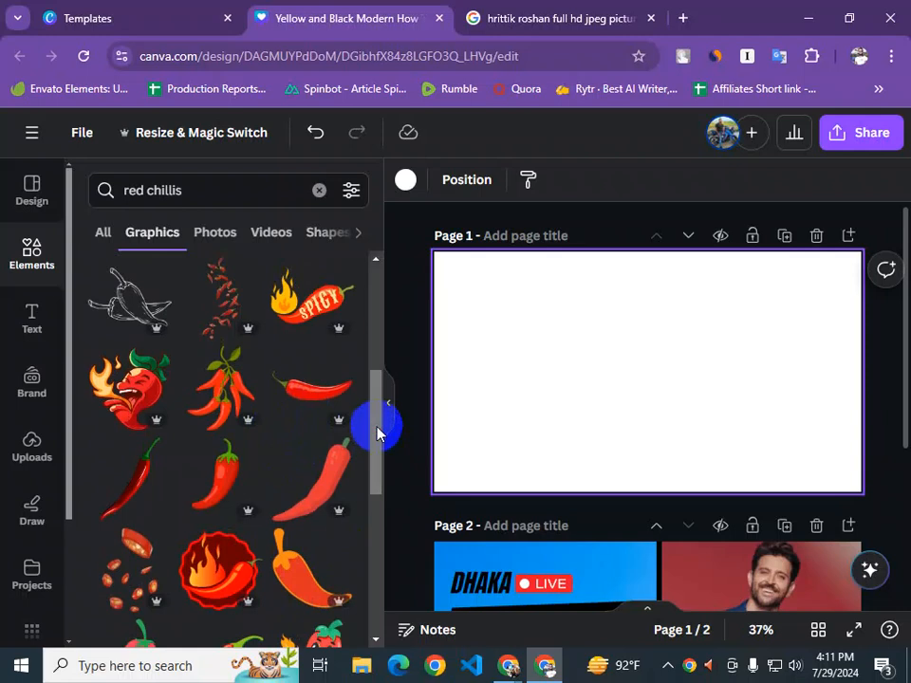
{"action": "left_click_drag", "start_coordinate": [376, 432], "coordinate": [377, 440]}
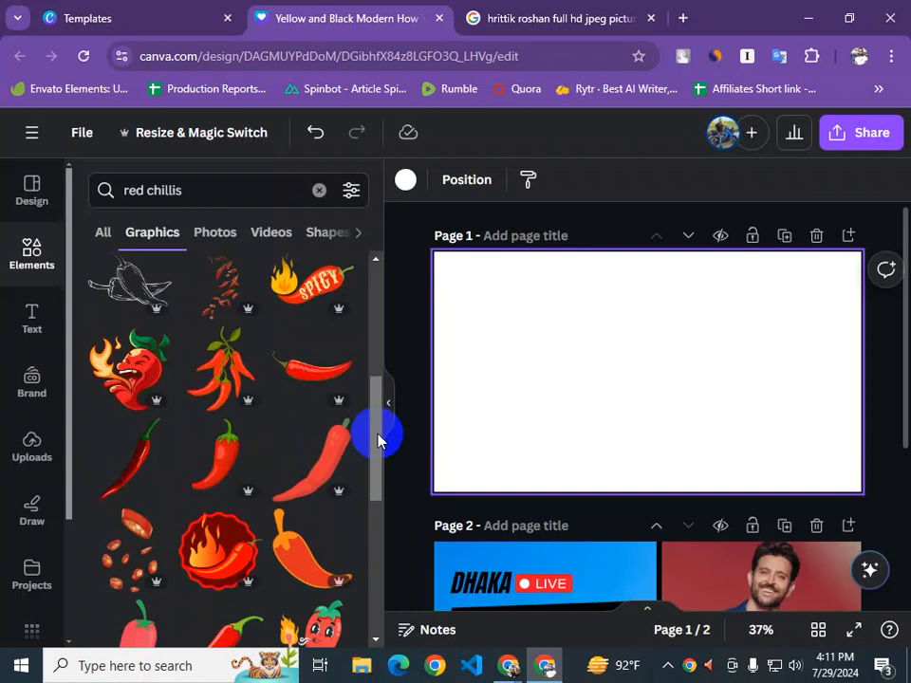
{"action": "left_click", "coordinate": [126, 481]}
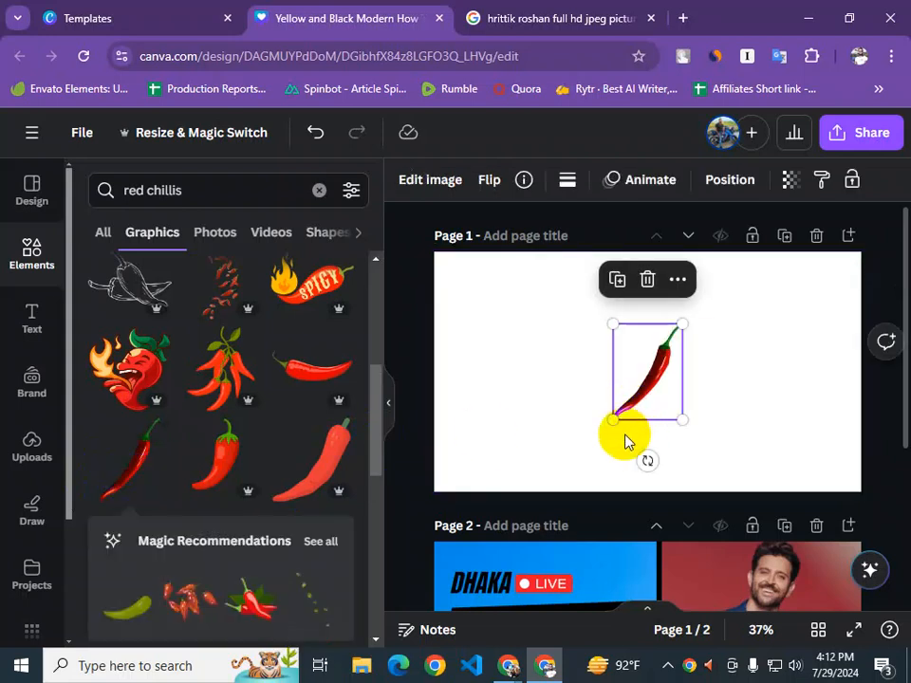
Enlarge the chilli, flip it horizontally and rotate it so it slopes across the middle of page 1, stem at the upper end
{"action": "left_click_drag", "start_coordinate": [613, 423], "coordinate": [515, 556]}
{"action": "left_click_drag", "start_coordinate": [589, 442], "coordinate": [618, 370]}
{"action": "left_click", "coordinate": [487, 180]}
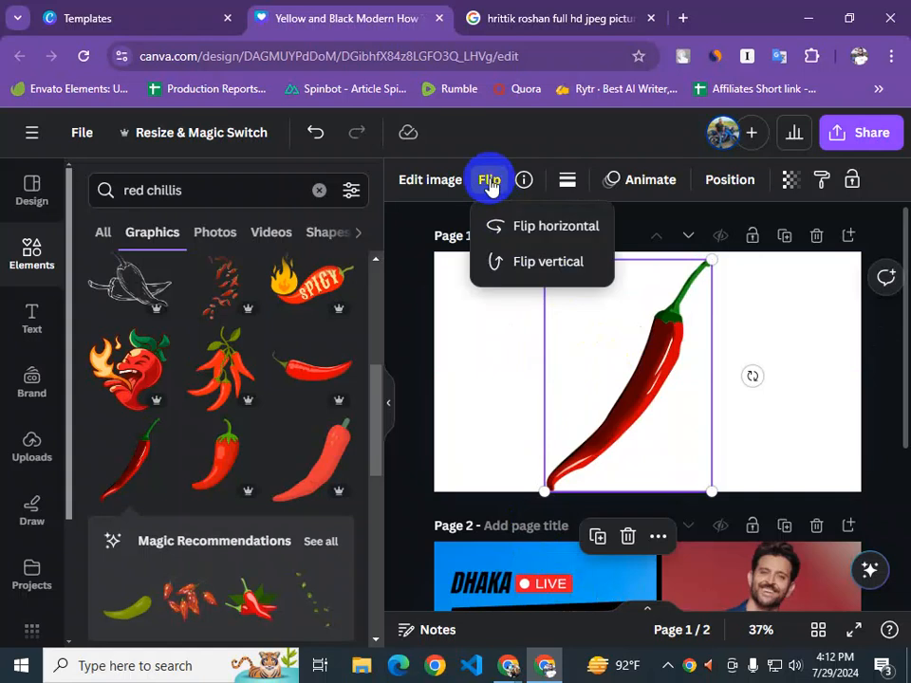
{"action": "left_click", "coordinate": [518, 226]}
{"action": "left_click_drag", "start_coordinate": [754, 376], "coordinate": [743, 302]}
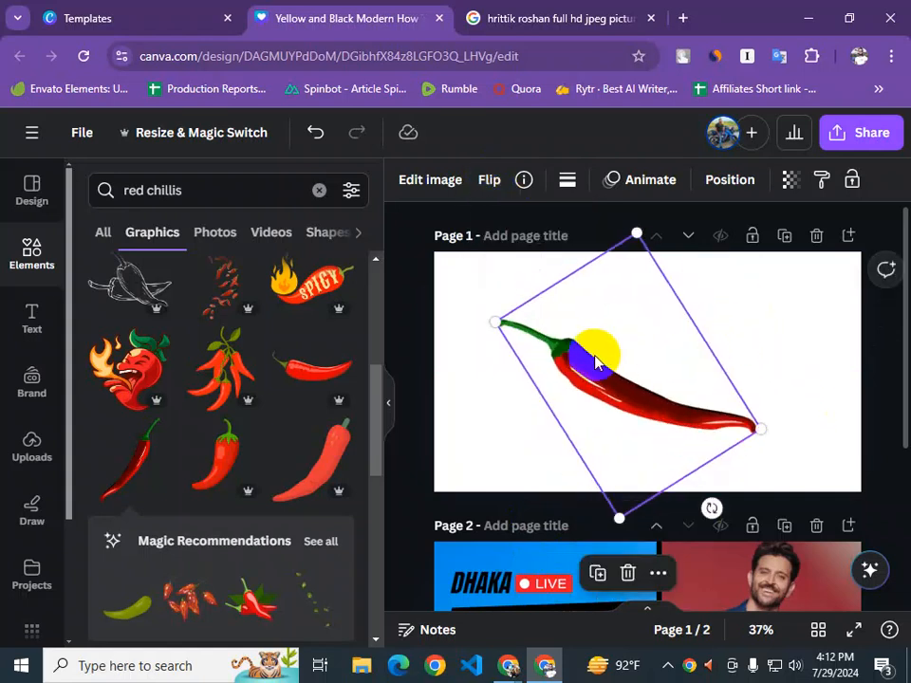
{"action": "left_click_drag", "start_coordinate": [493, 323], "coordinate": [465, 310]}
{"action": "left_click_drag", "start_coordinate": [574, 375], "coordinate": [607, 368]}
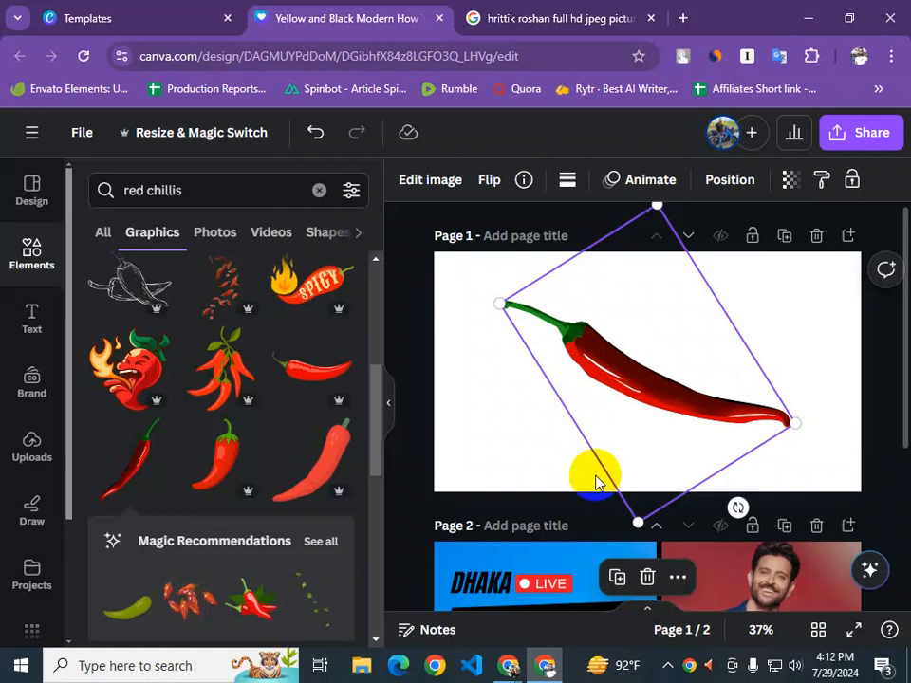
{"action": "left_click", "coordinate": [508, 418]}
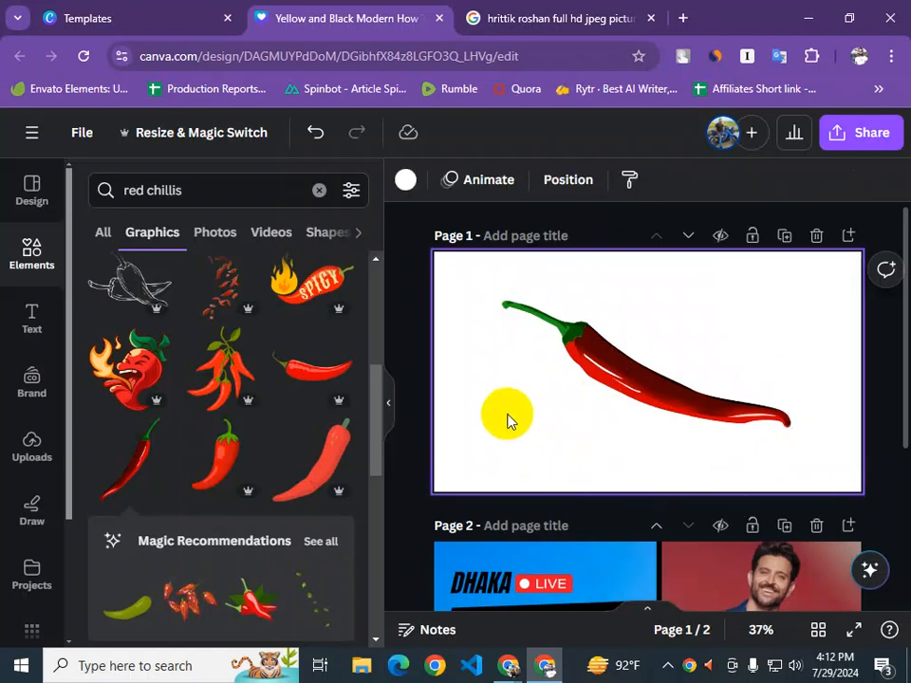
{"action": "left_click", "coordinate": [601, 380]}
{"action": "left_click", "coordinate": [621, 384]}
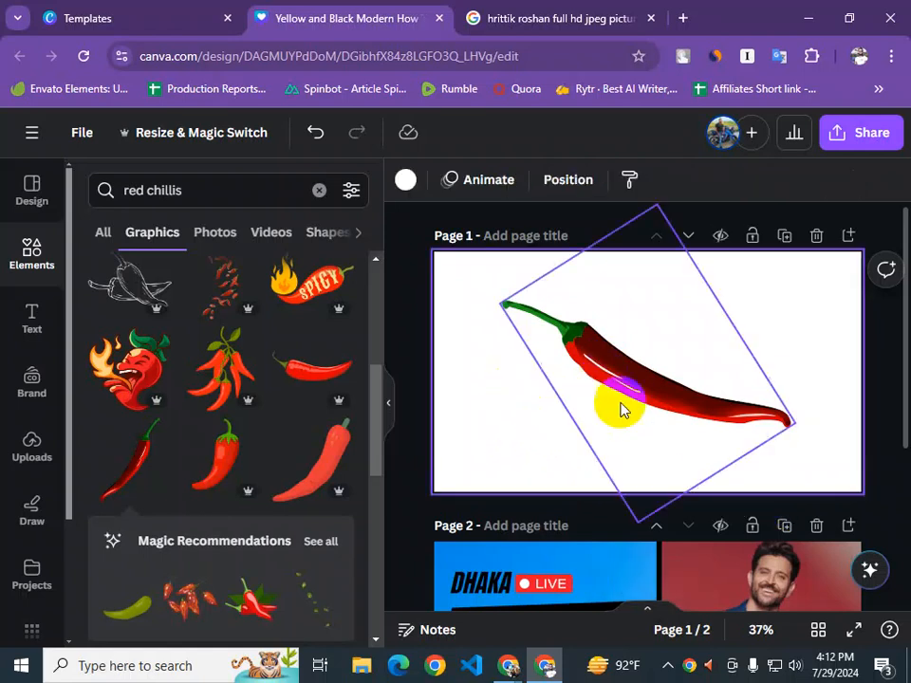
{"action": "left_click", "coordinate": [490, 399]}
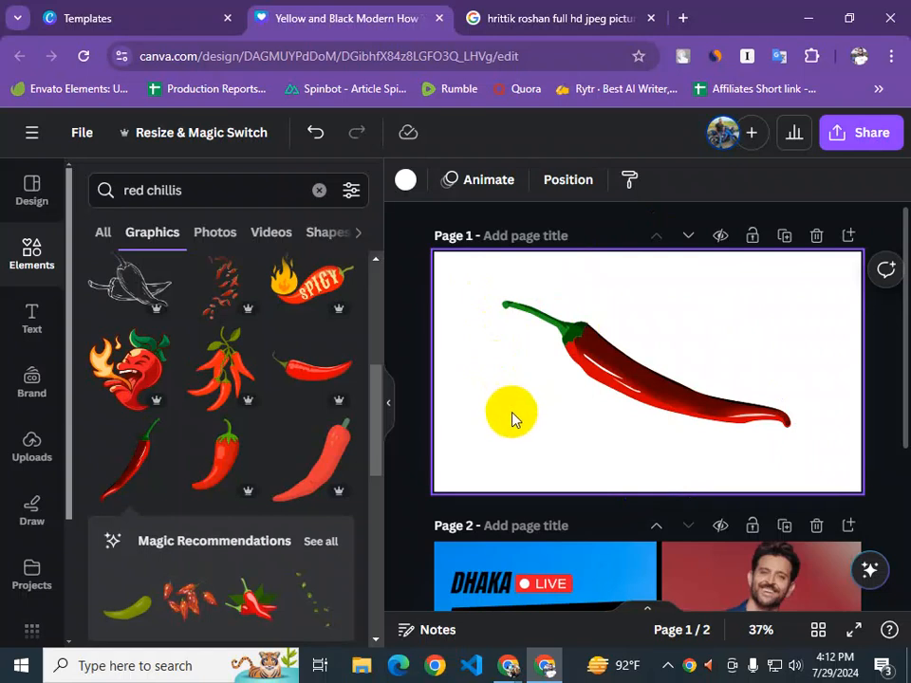
Add a red square to page 1 and rotate it so it covers the chilli's stem
{"action": "left_click", "coordinate": [34, 256]}
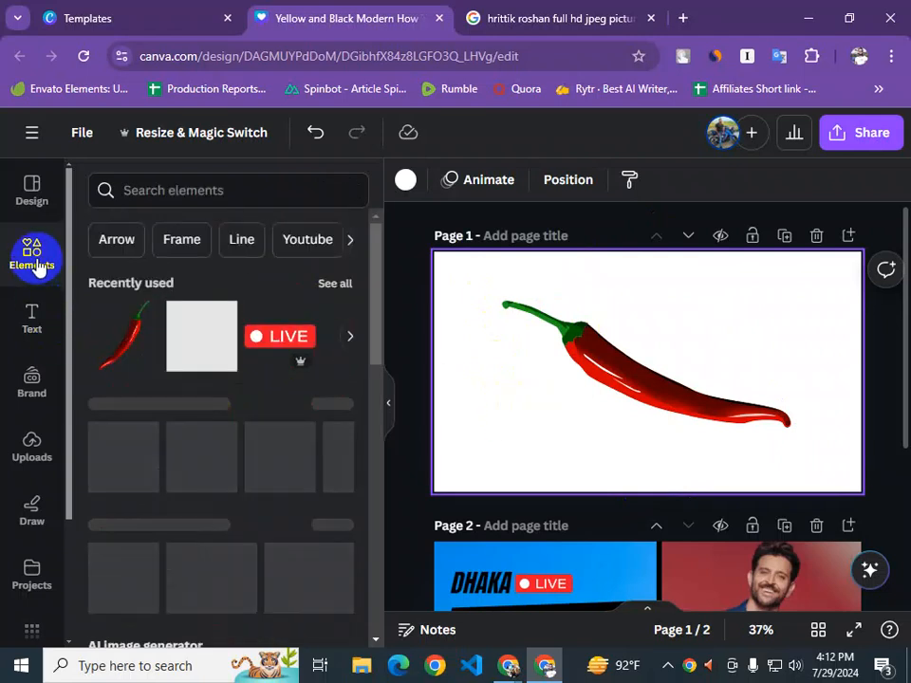
{"action": "left_click", "coordinate": [180, 352]}
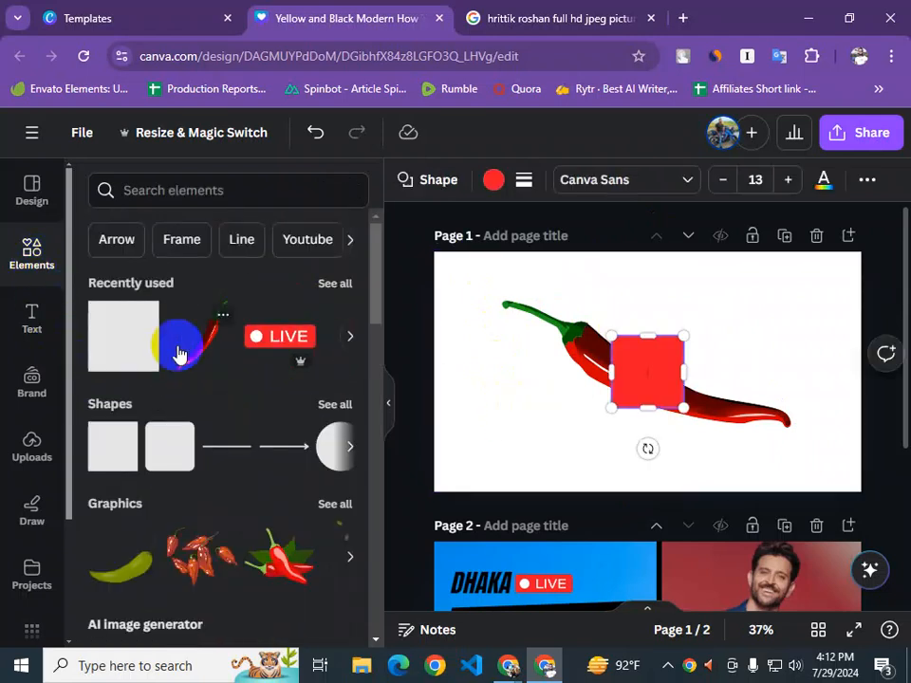
{"action": "left_click", "coordinate": [514, 377]}
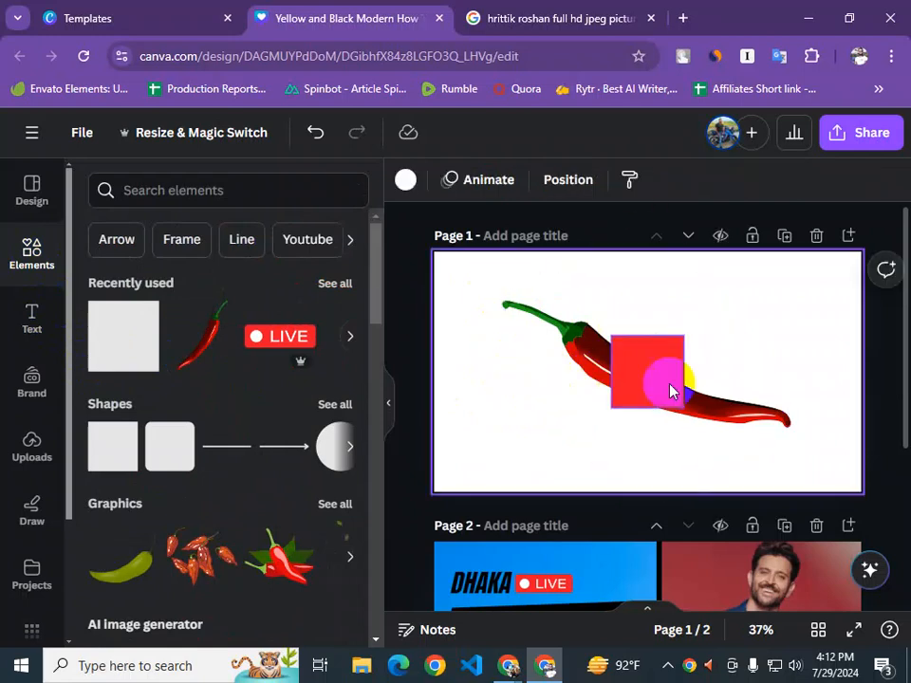
{"action": "left_click_drag", "start_coordinate": [659, 370], "coordinate": [519, 393]}
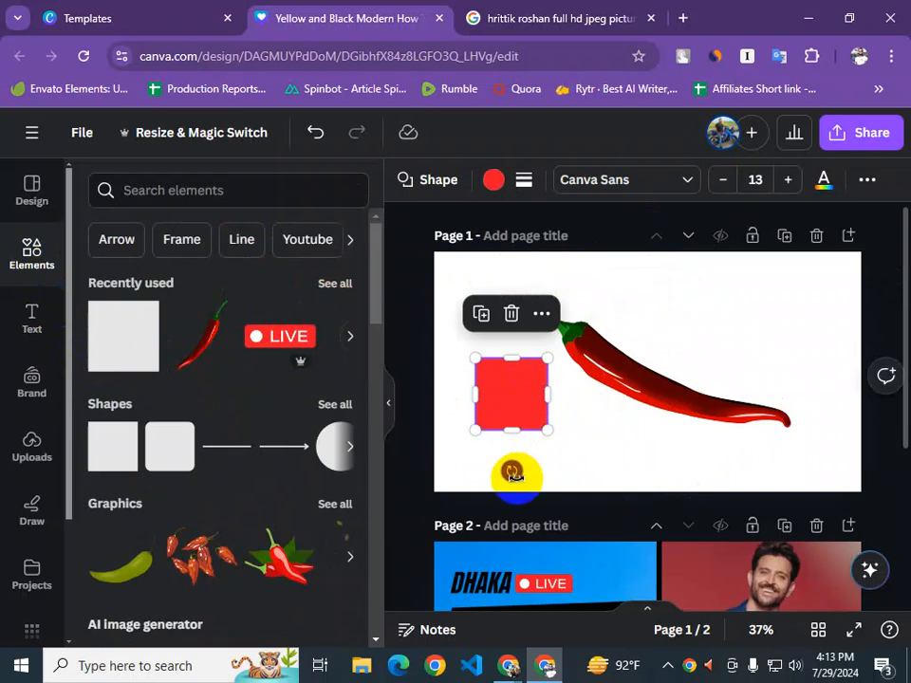
{"action": "left_click_drag", "start_coordinate": [511, 473], "coordinate": [480, 462]}
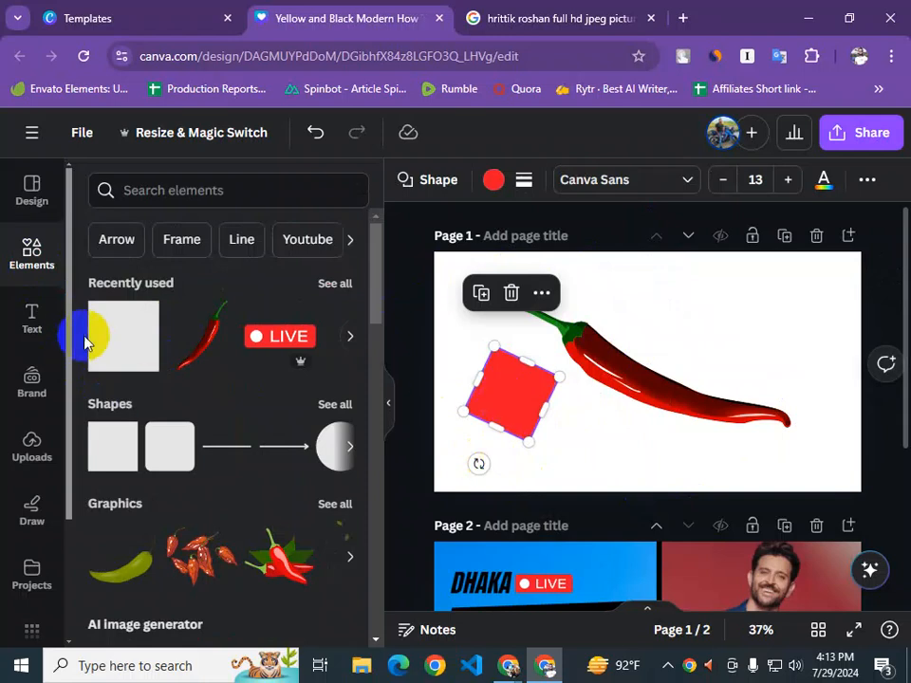
{"action": "left_click_drag", "start_coordinate": [509, 400], "coordinate": [529, 311]}
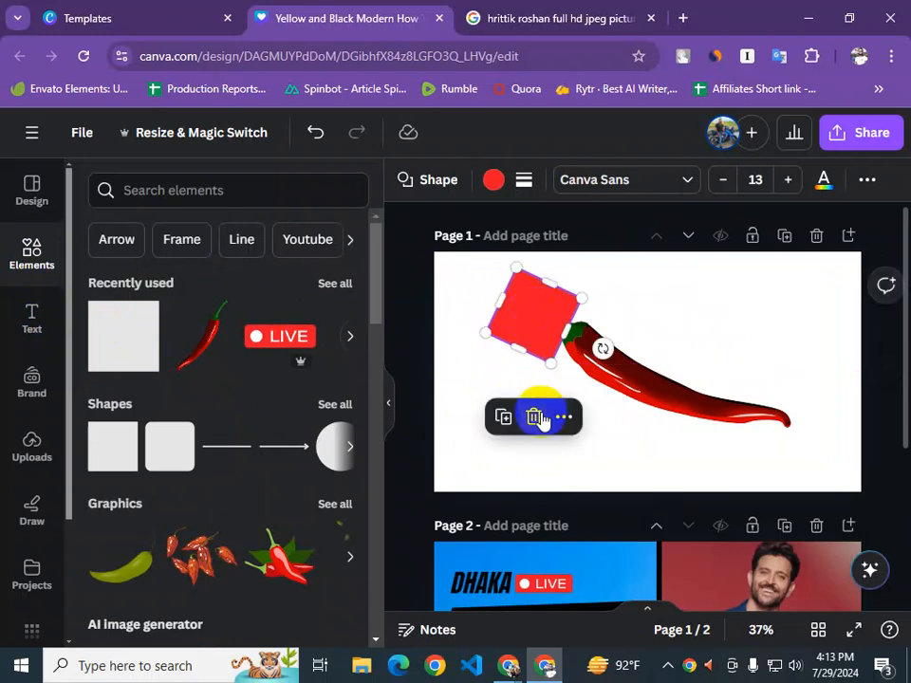
{"action": "left_click_drag", "start_coordinate": [601, 355], "coordinate": [603, 364]}
{"action": "left_click_drag", "start_coordinate": [512, 342], "coordinate": [519, 332]}
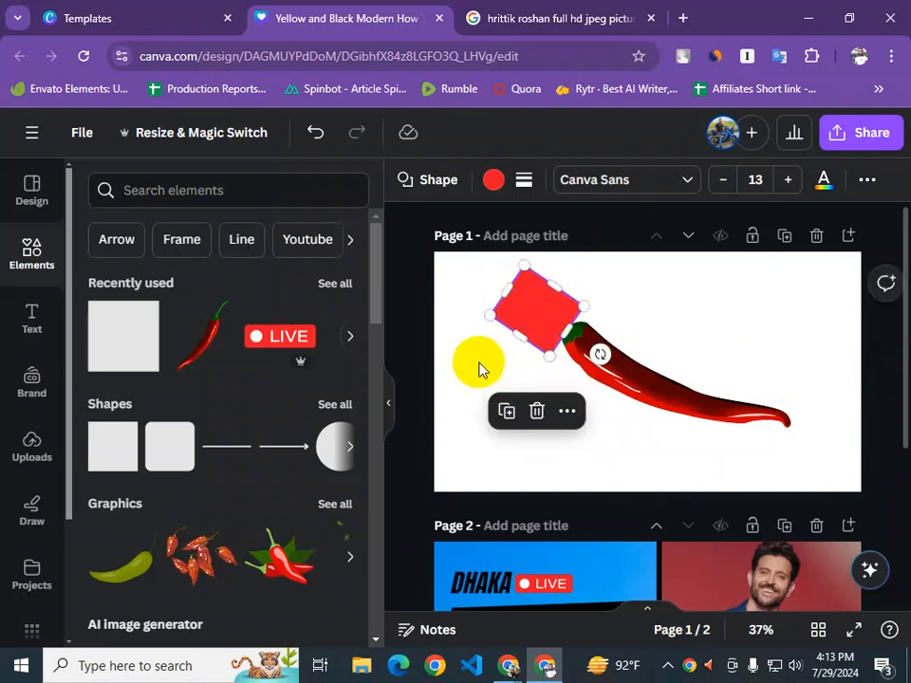
Fill the tilted square with white so it masks the chilli's stem against the page
{"action": "left_click", "coordinate": [493, 180]}
{"action": "left_click", "coordinate": [339, 288]}
{"action": "left_click", "coordinate": [464, 356]}
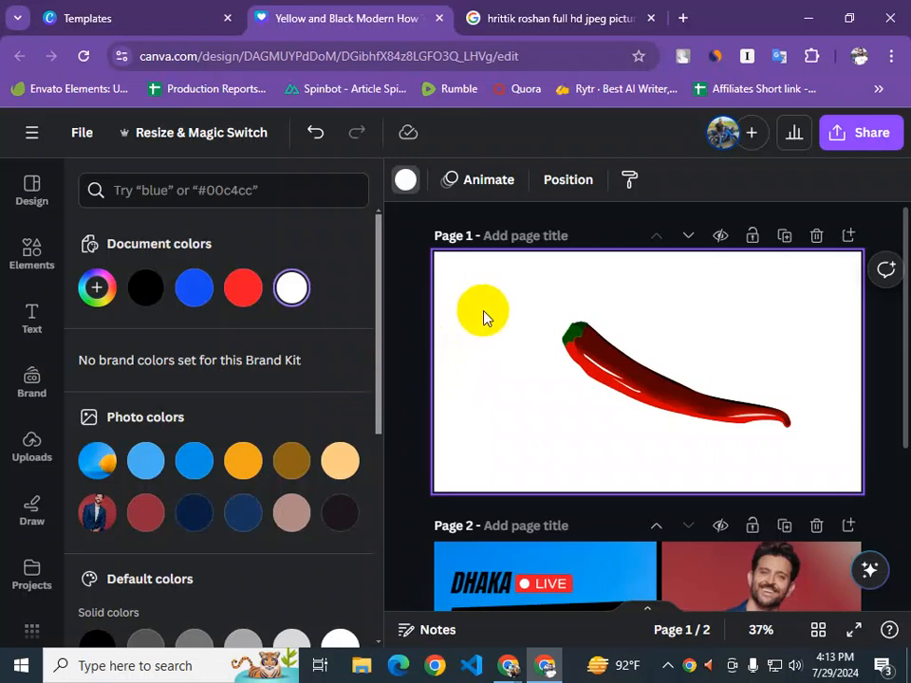
Move the white square off the chilli's stem and delete it
{"action": "left_click_drag", "start_coordinate": [483, 315], "coordinate": [520, 403]}
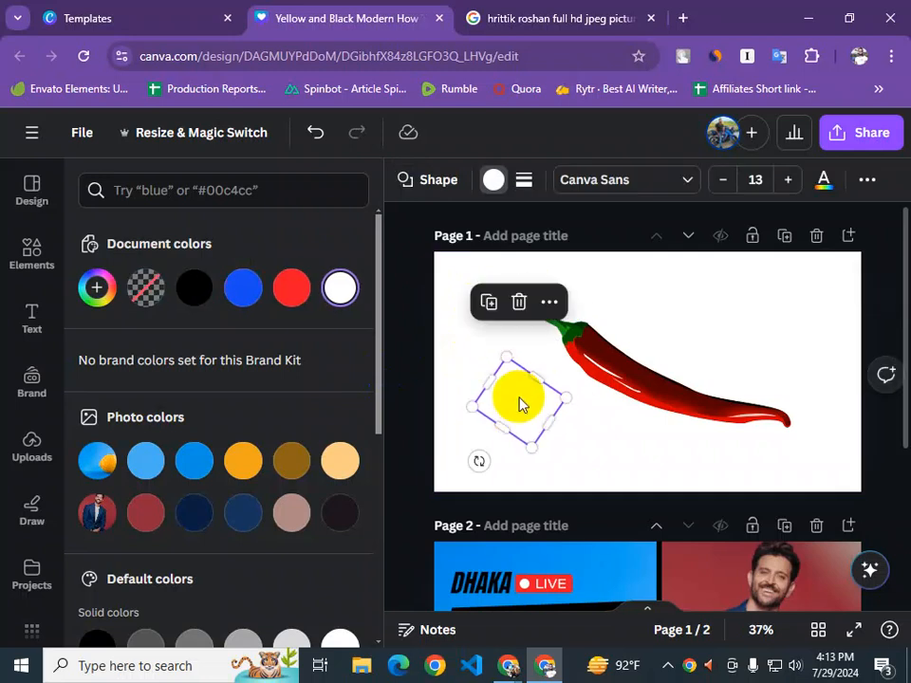
{"action": "left_click", "coordinate": [519, 302]}
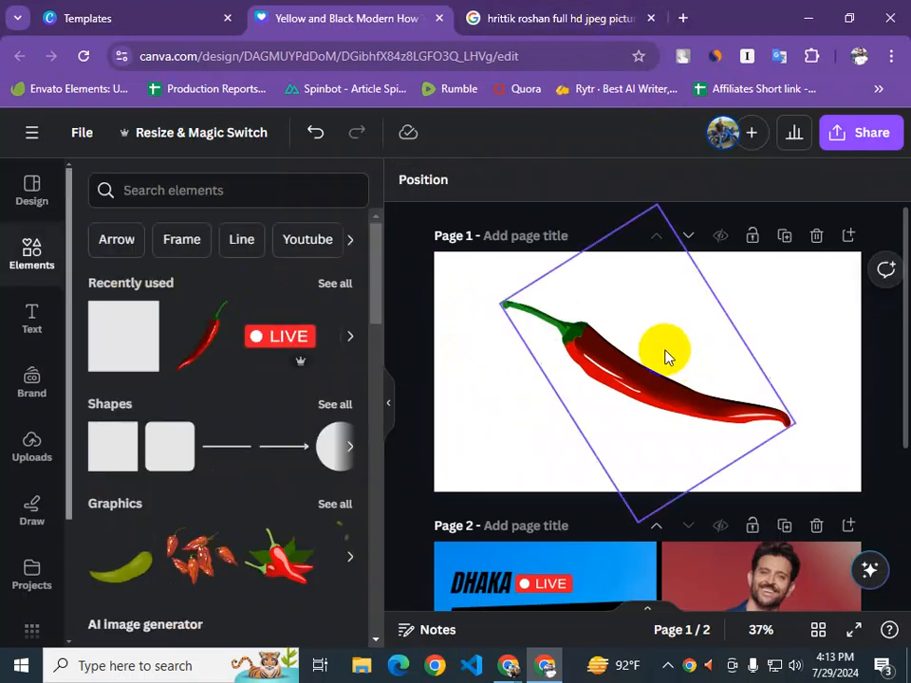
{"action": "left_click", "coordinate": [553, 401]}
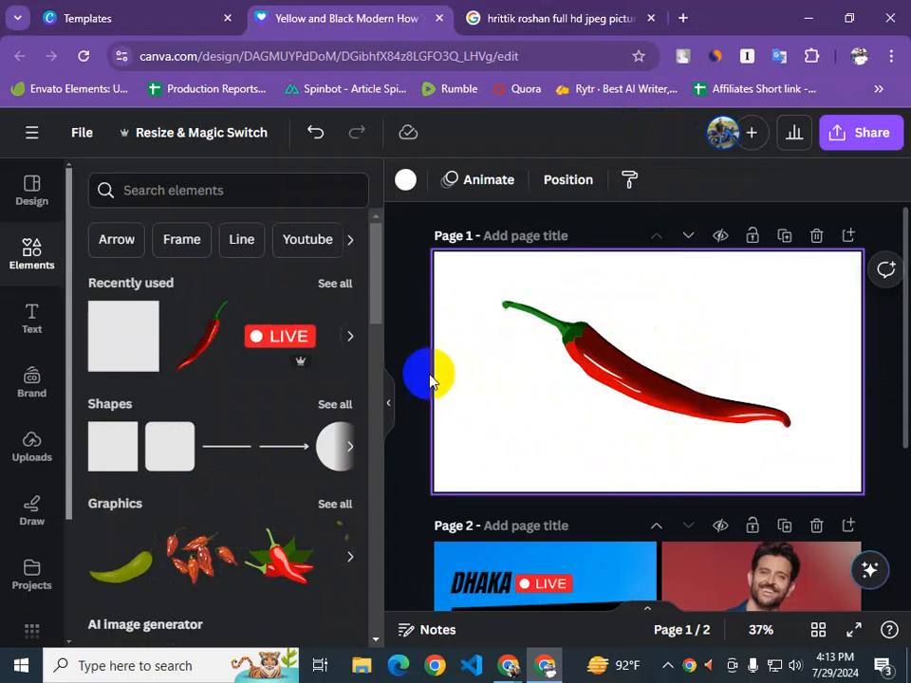
Add a new square below the chilli's stem, narrow it to an upright rectangle and fill it with white
{"action": "left_click", "coordinate": [137, 361]}
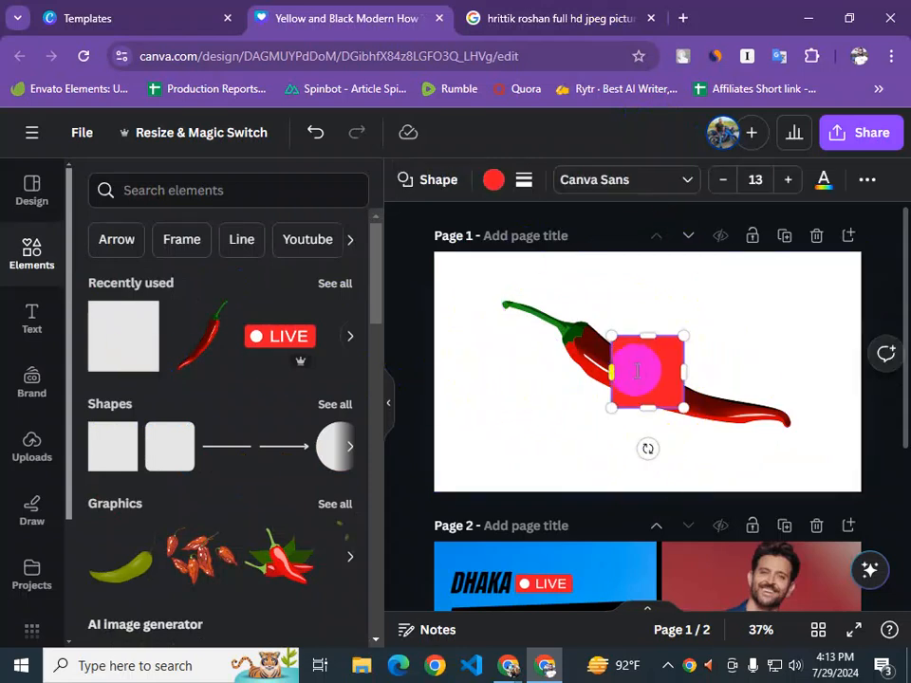
{"action": "left_click", "coordinate": [557, 394]}
{"action": "left_click_drag", "start_coordinate": [628, 376], "coordinate": [480, 398]}
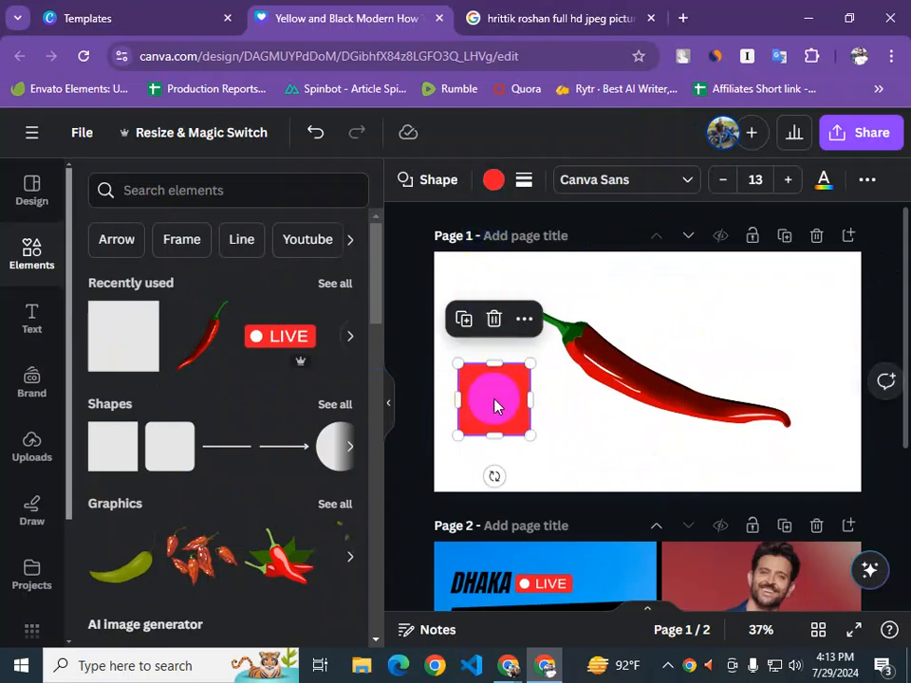
{"action": "left_click_drag", "start_coordinate": [484, 400], "coordinate": [518, 407]}
{"action": "left_click", "coordinate": [494, 180]}
{"action": "left_click", "coordinate": [330, 273]}
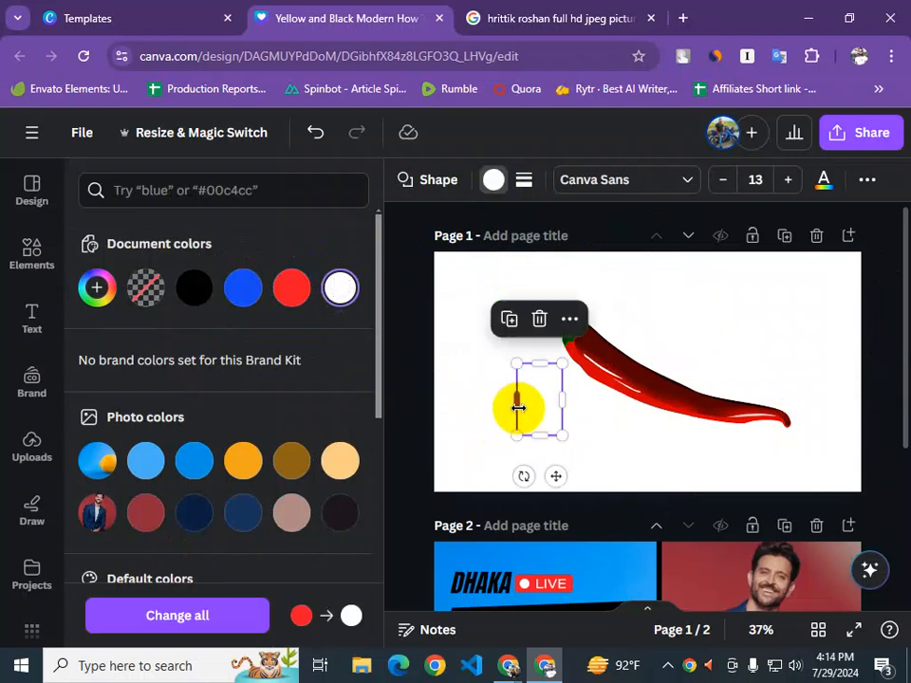
Slim and tilt the white rectangle and place it across the chilli's lower half as a cut
{"action": "left_click_drag", "start_coordinate": [529, 471], "coordinate": [667, 402]}
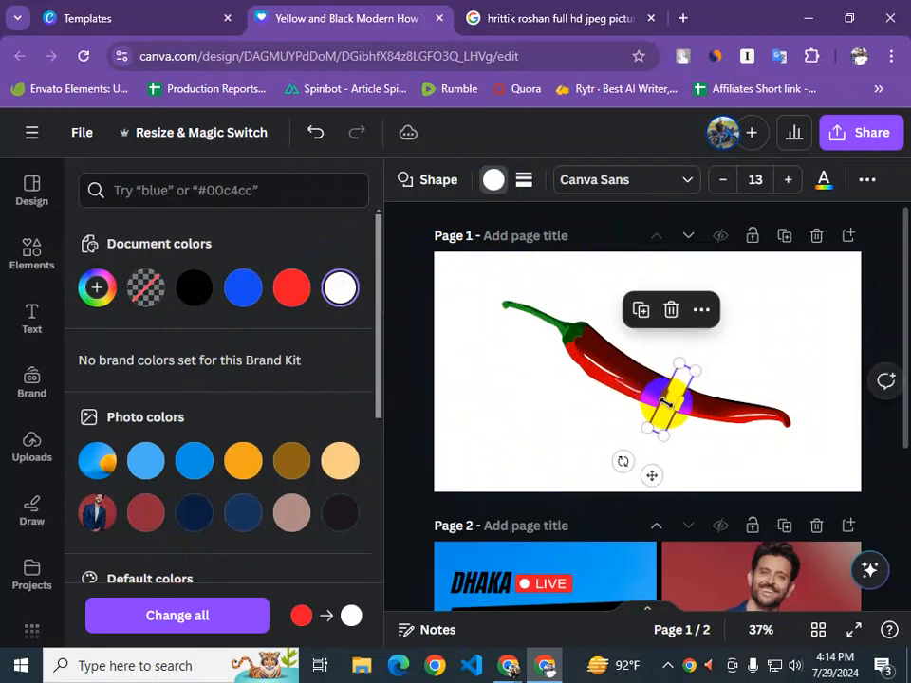
{"action": "left_click", "coordinate": [585, 421]}
{"action": "left_click", "coordinate": [514, 427]}
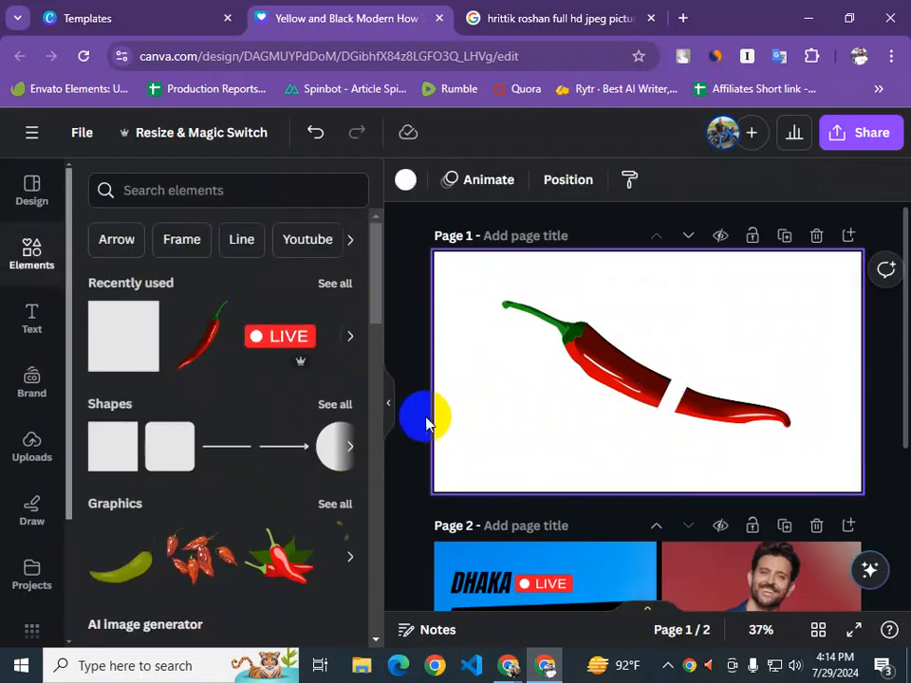
{"action": "left_click", "coordinate": [414, 384]}
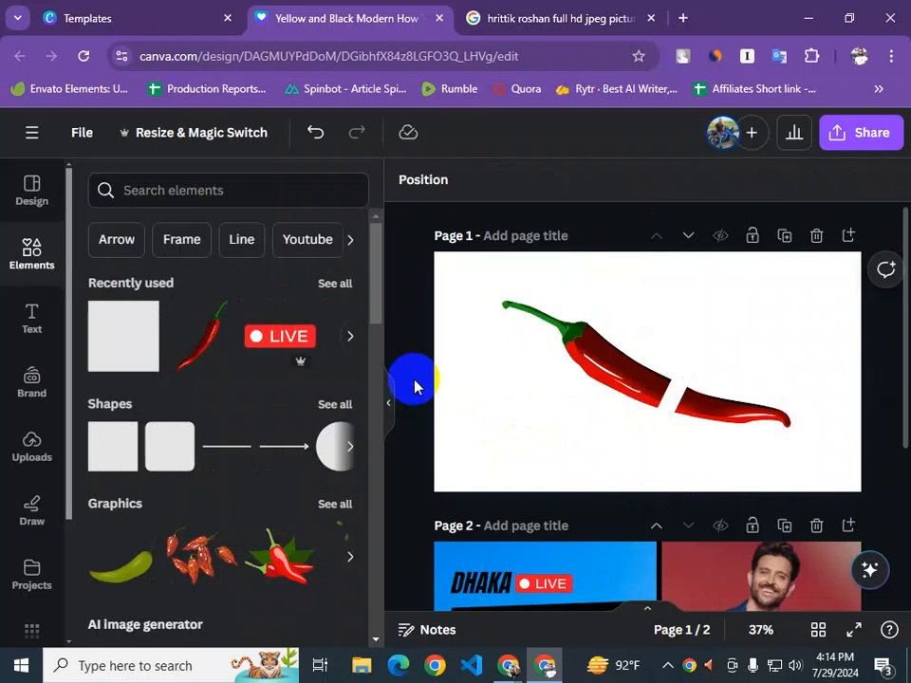
{"action": "left_click", "coordinate": [670, 413]}
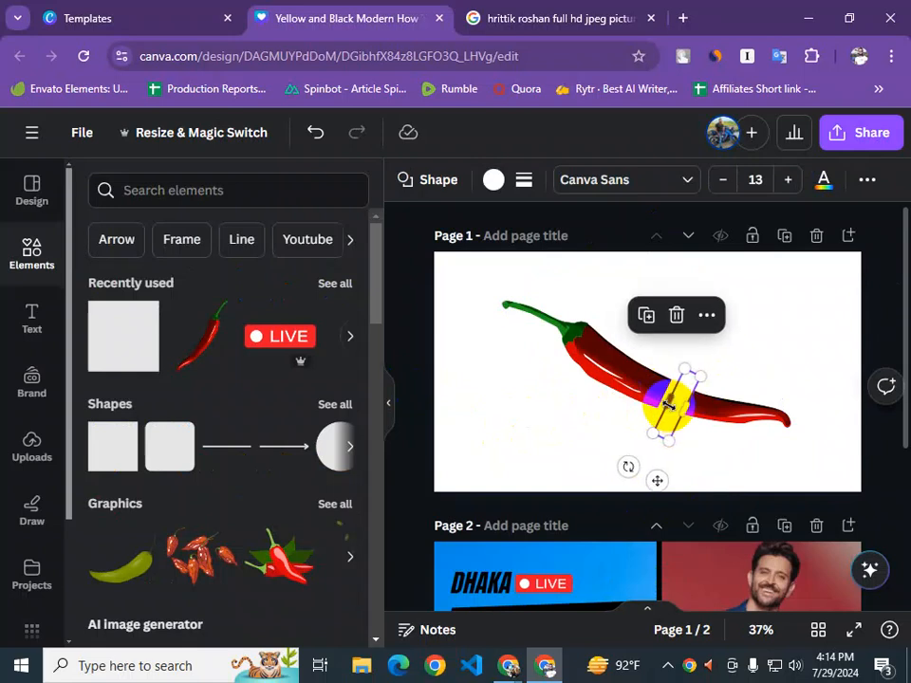
Duplicate the slanted white strip and place the copy across the chilli's upper half as a second cut
{"action": "left_click", "coordinate": [594, 427]}
{"action": "left_click_drag", "start_coordinate": [664, 422], "coordinate": [603, 382]}
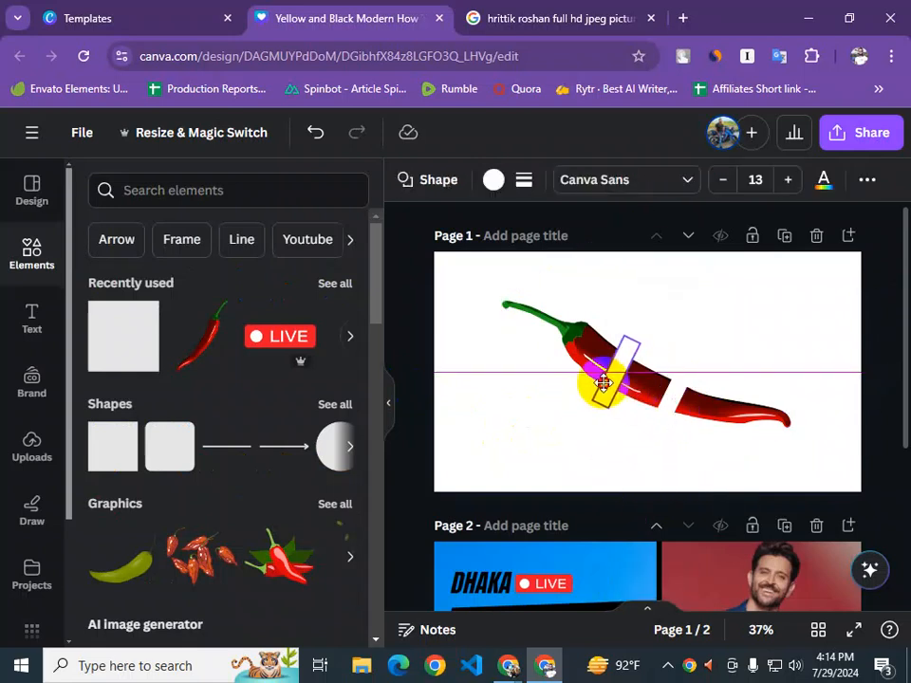
{"action": "left_click", "coordinate": [417, 363]}
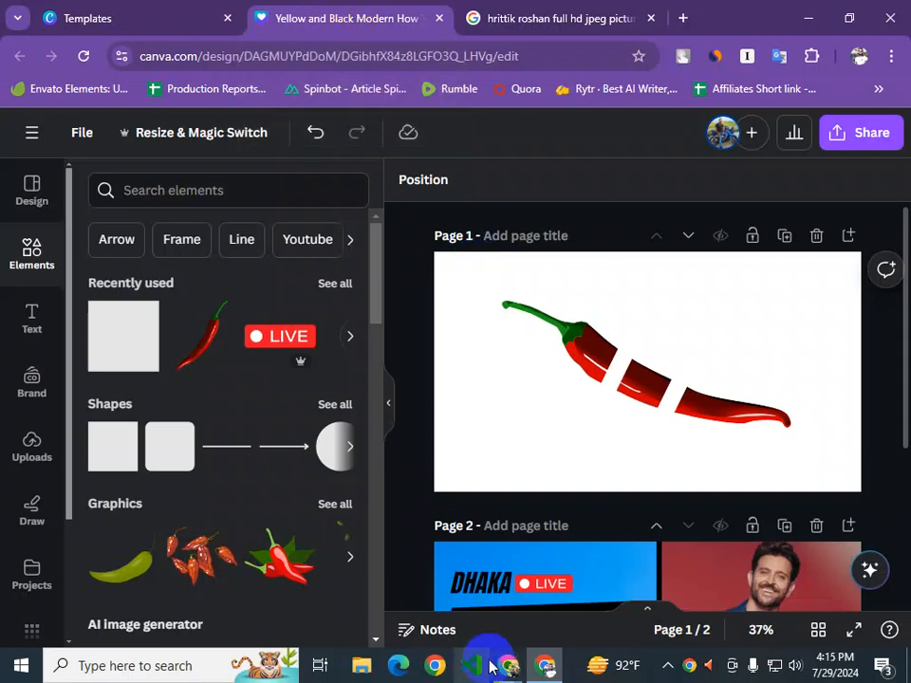
Switch to the Google Meet window to check the participants and raised hands, and return to the Canva design
{"action": "mouse_move", "coordinate": [502, 671]}
{"action": "left_click", "coordinate": [445, 617]}
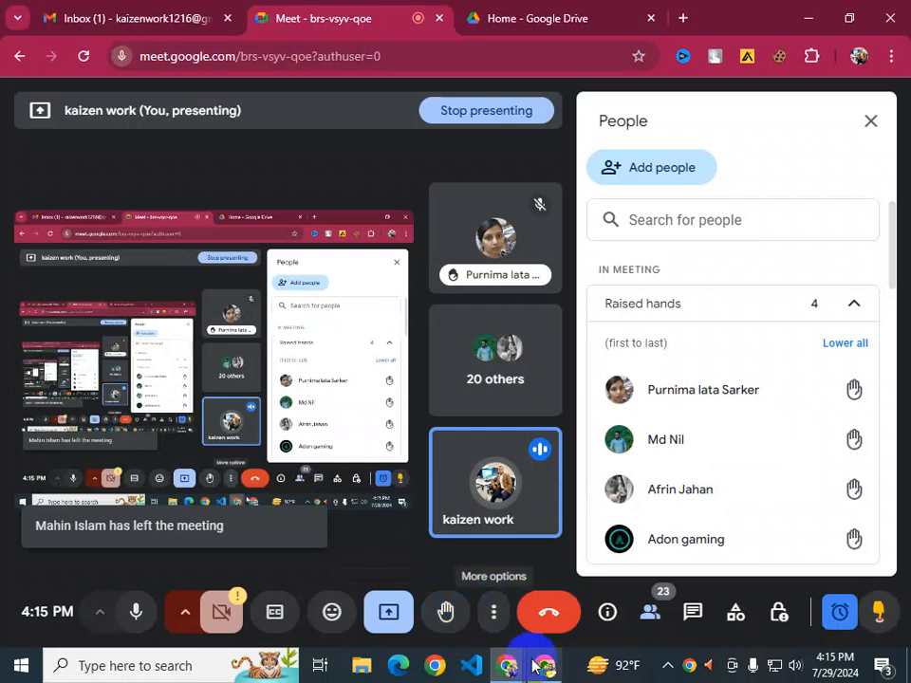
{"action": "left_click", "coordinate": [536, 673]}
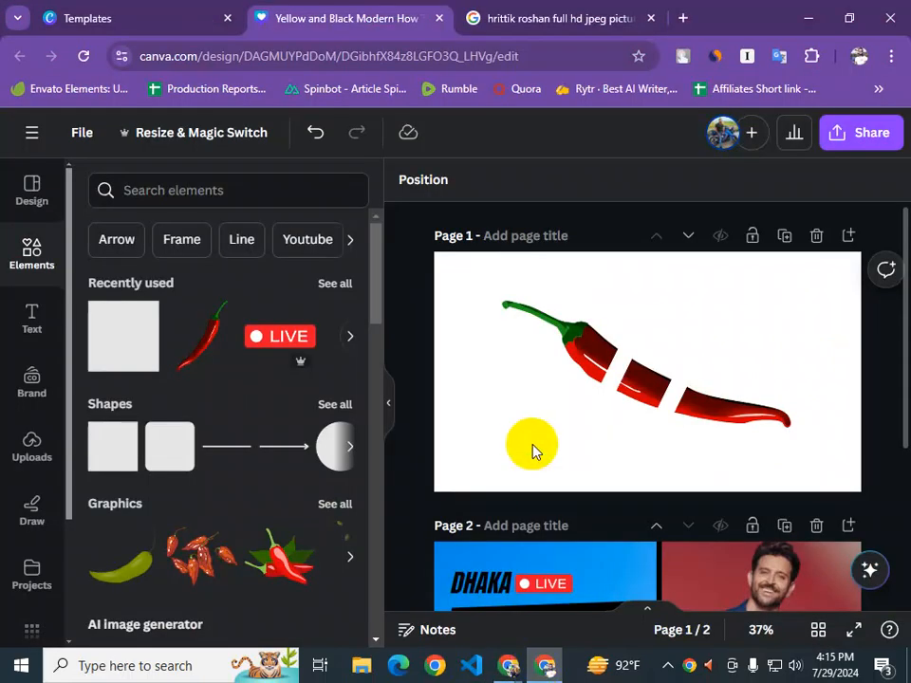
{"action": "left_click", "coordinate": [513, 669]}
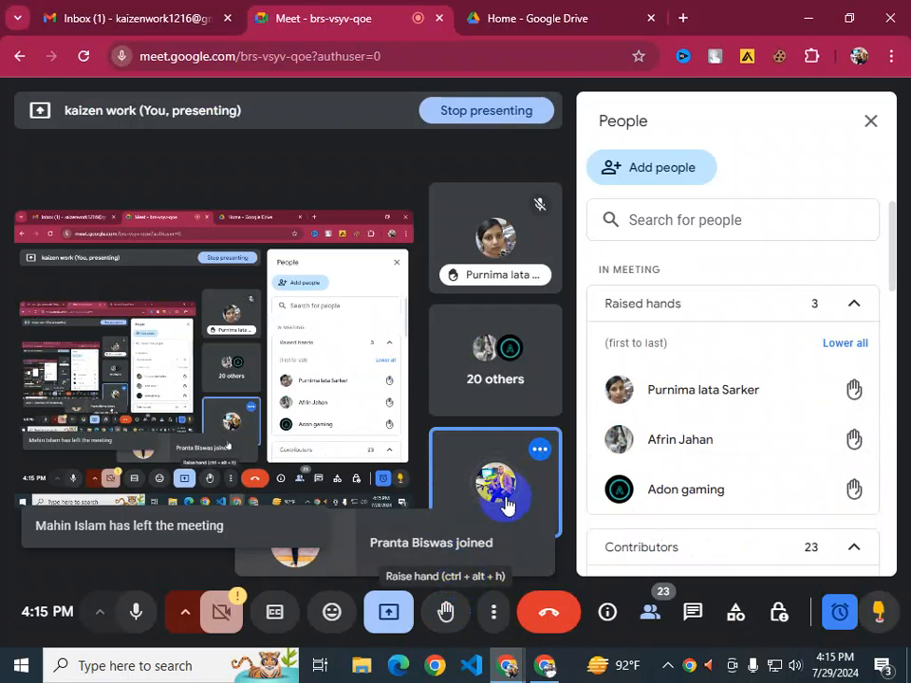
{"action": "left_click", "coordinate": [512, 667]}
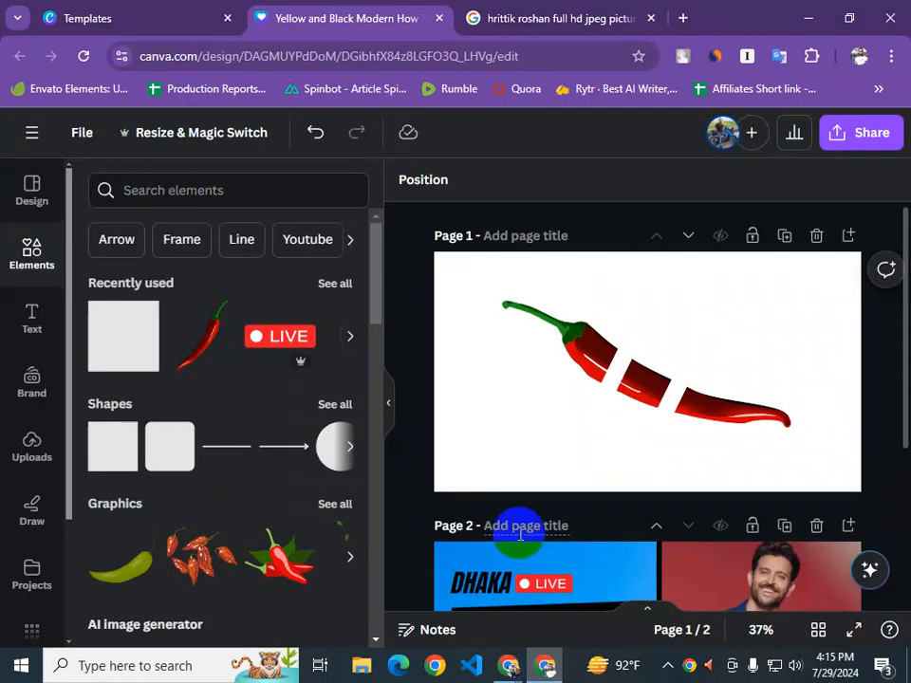
Try moving the upper white strip off the chilli, and undo the move
{"action": "left_click", "coordinate": [462, 397]}
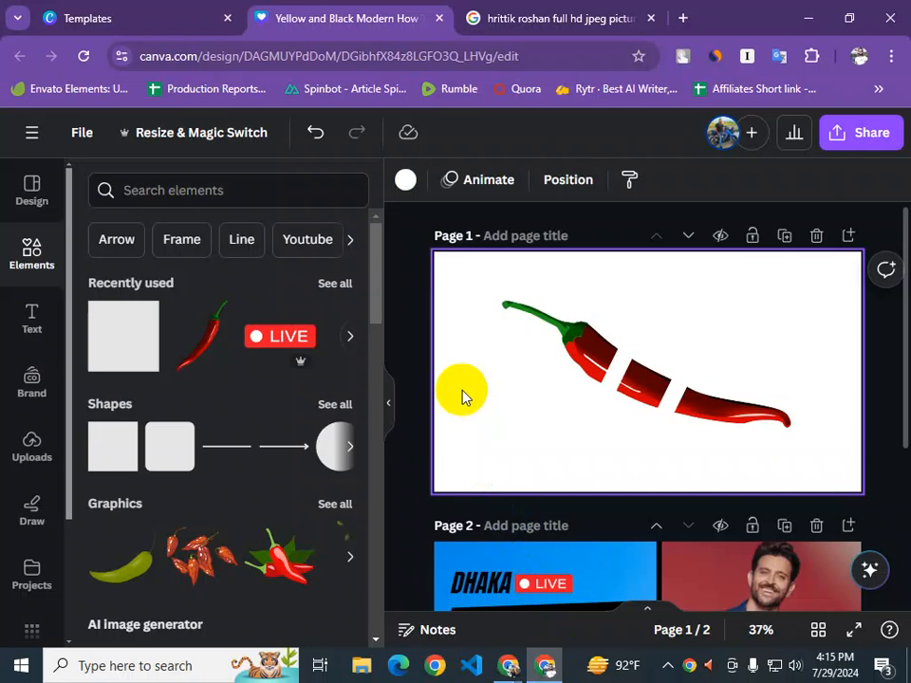
{"action": "left_click_drag", "start_coordinate": [628, 374], "coordinate": [415, 329]}
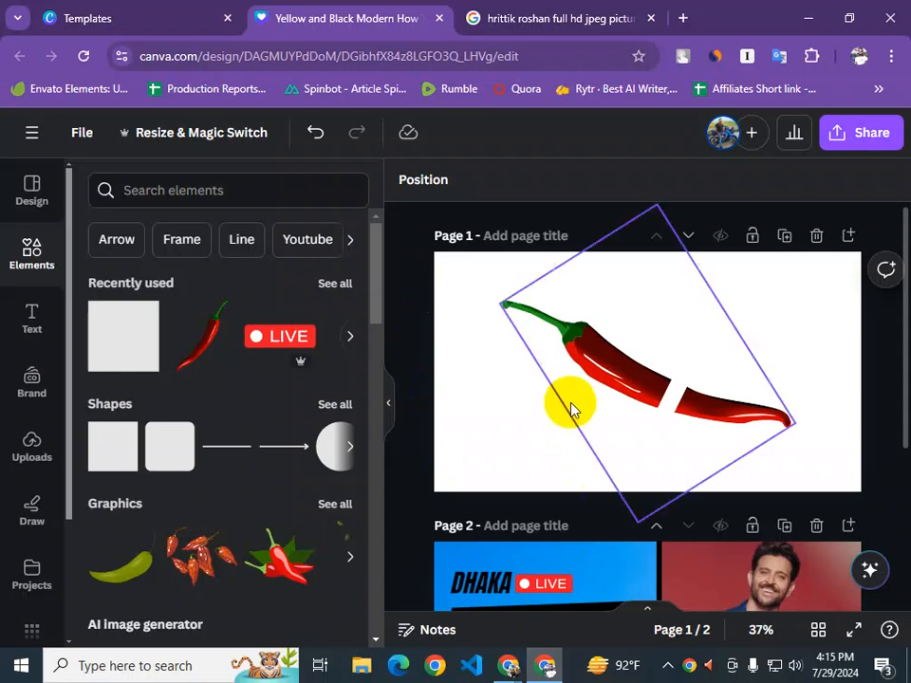
{"action": "left_click", "coordinate": [315, 133]}
{"action": "left_click", "coordinate": [354, 132]}
{"action": "left_click", "coordinate": [315, 132]}
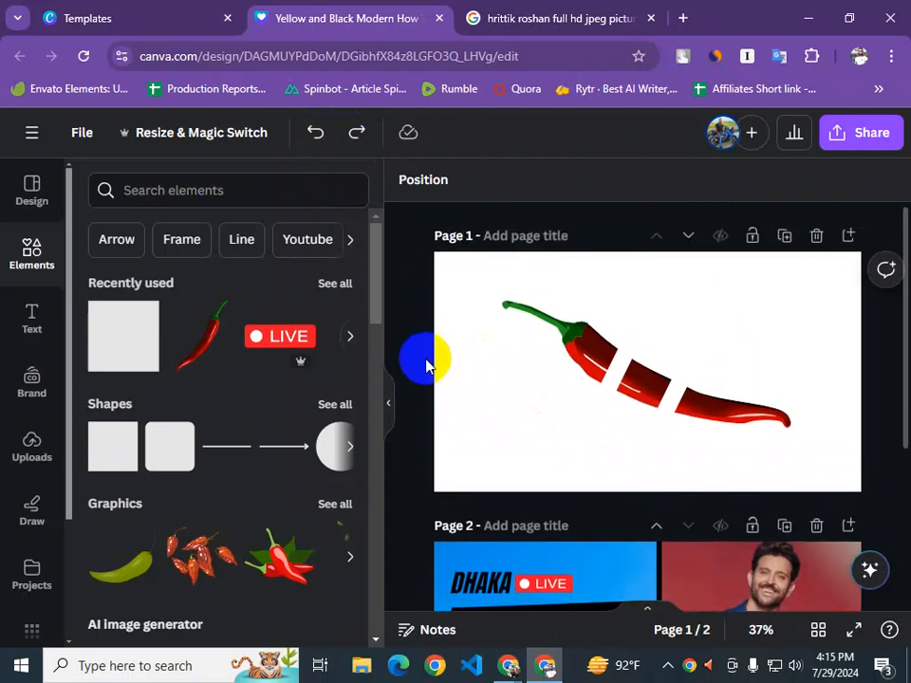
Go to the Canva templates page and close the open YouTube thumbnail template preview
{"action": "left_click", "coordinate": [130, 9]}
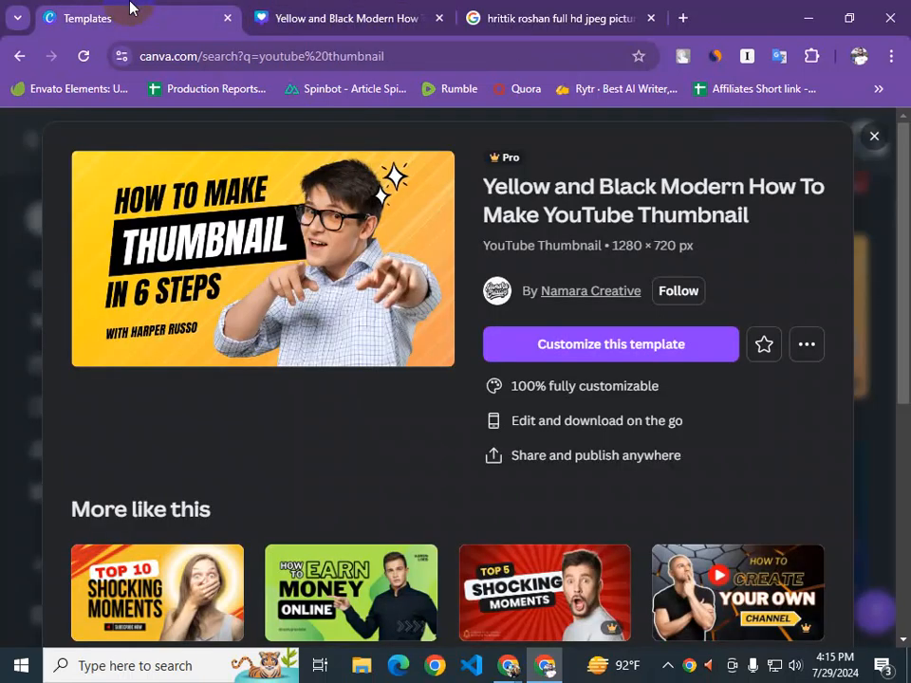
{"action": "left_click", "coordinate": [873, 136]}
{"action": "scroll", "coordinate": [416, 438], "scroll_direction": "up", "scroll_amount": 2}
{"action": "scroll", "coordinate": [416, 439], "scroll_direction": "up", "scroll_amount": 2}
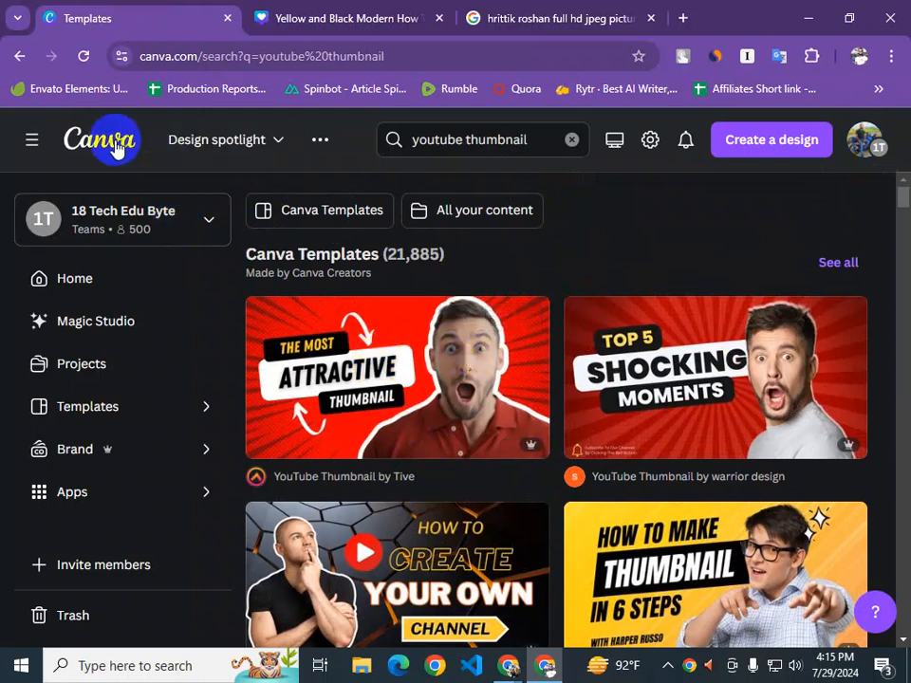
Replace the YouTube thumbnail search with "facebook post", run it, and clear the search
{"action": "left_click", "coordinate": [569, 141]}
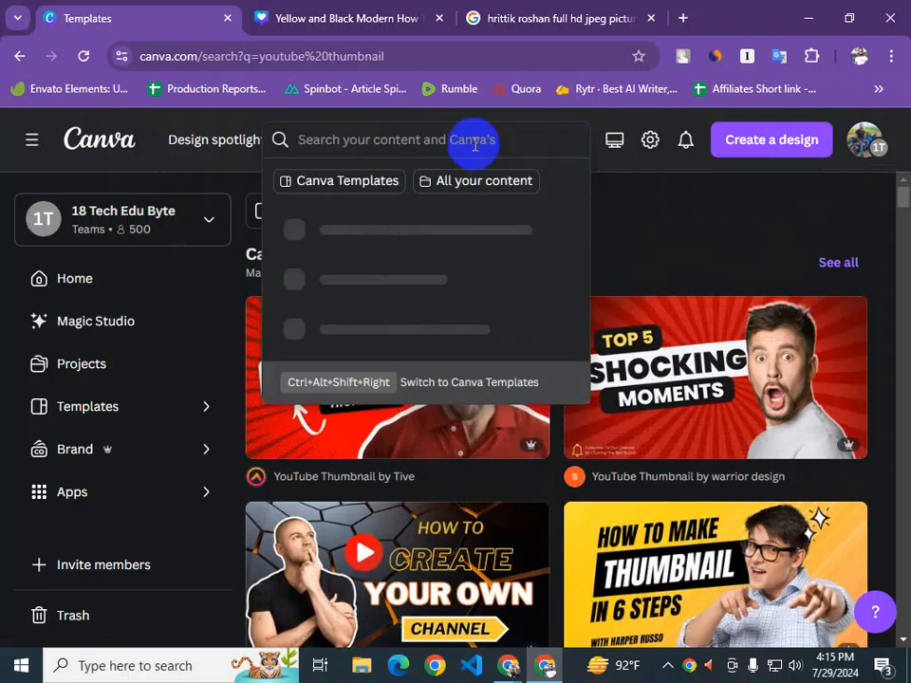
{"action": "type", "text": "fa"}
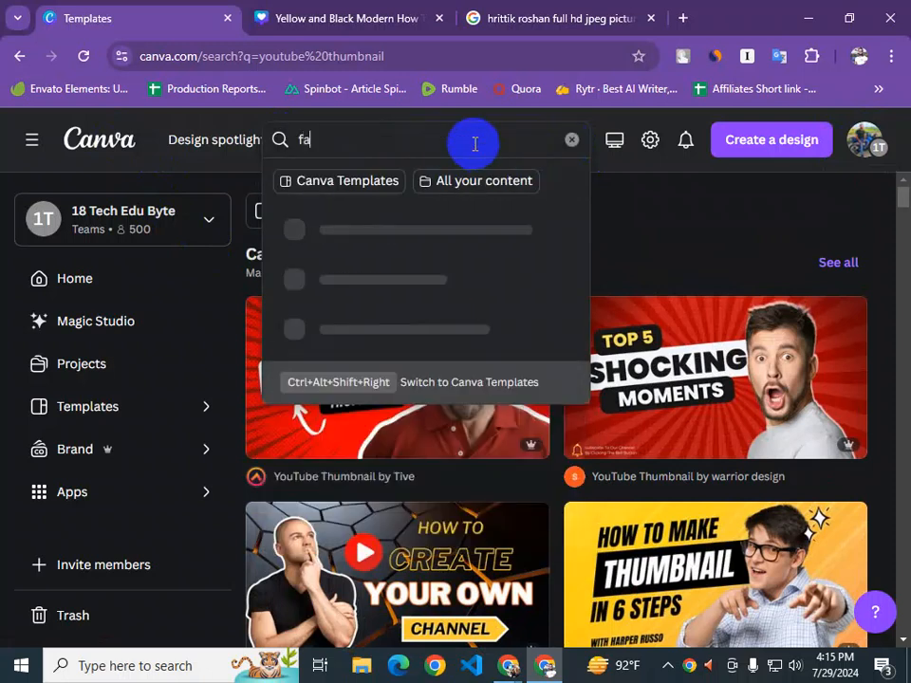
{"action": "type", "text": "cebook post"}
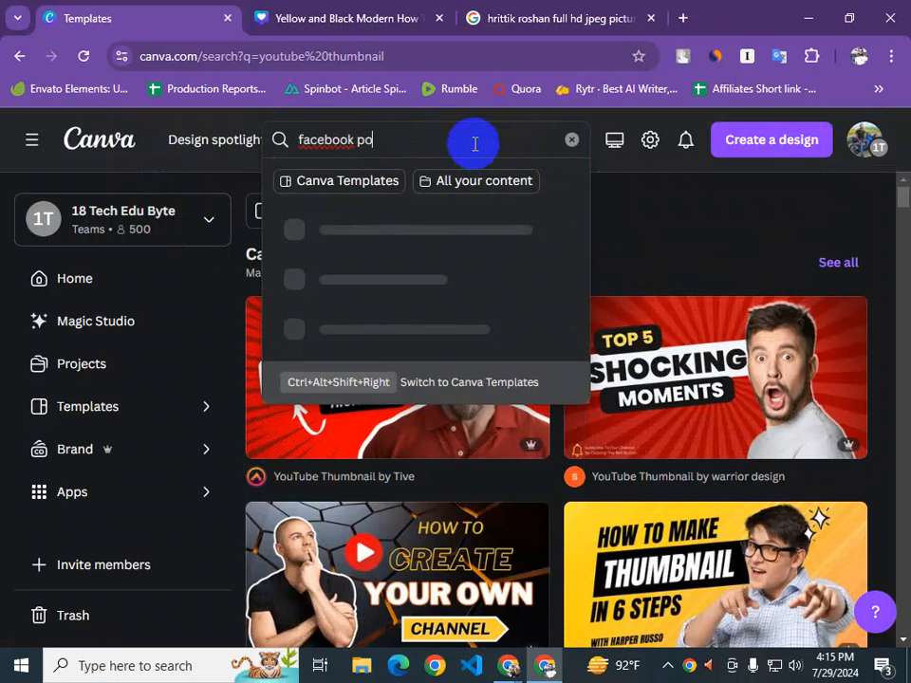
{"action": "key", "text": "Return"}
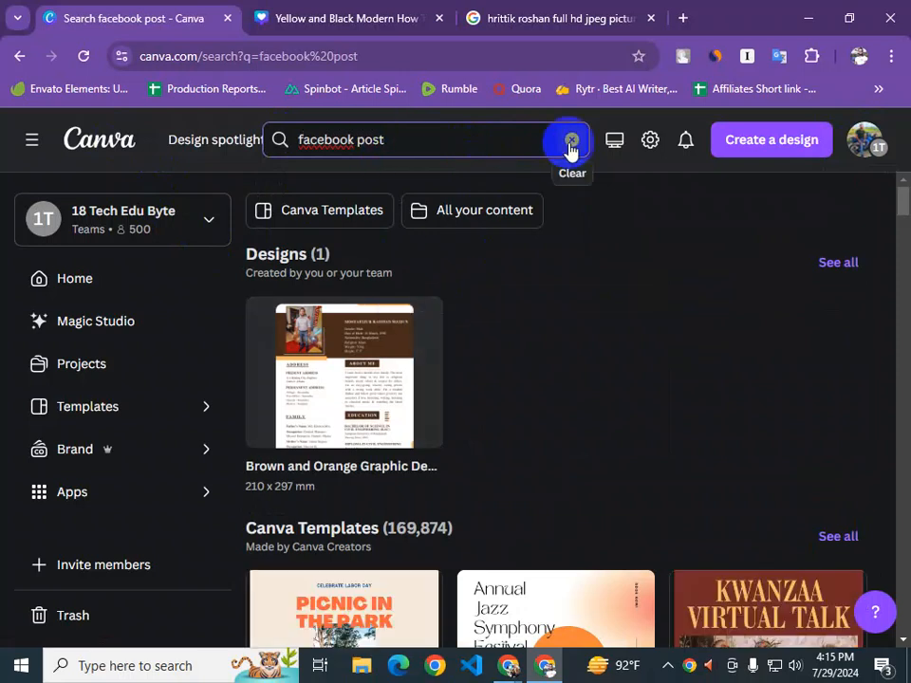
{"action": "left_click", "coordinate": [571, 140]}
Return to the Canva home page and rerun the recent search for "facebook post"
{"action": "left_click", "coordinate": [114, 143]}
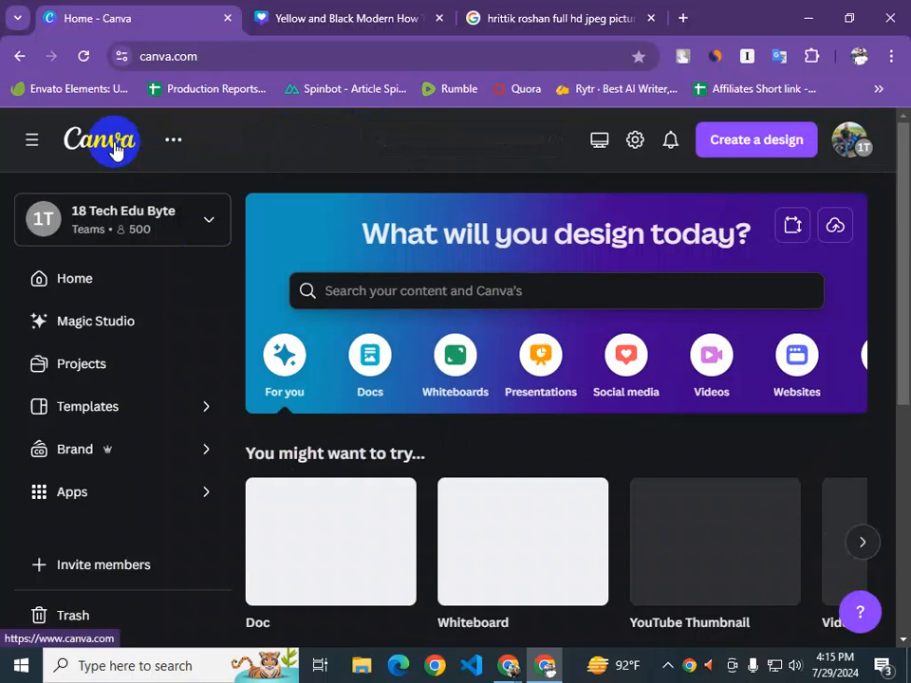
{"action": "left_click", "coordinate": [408, 296]}
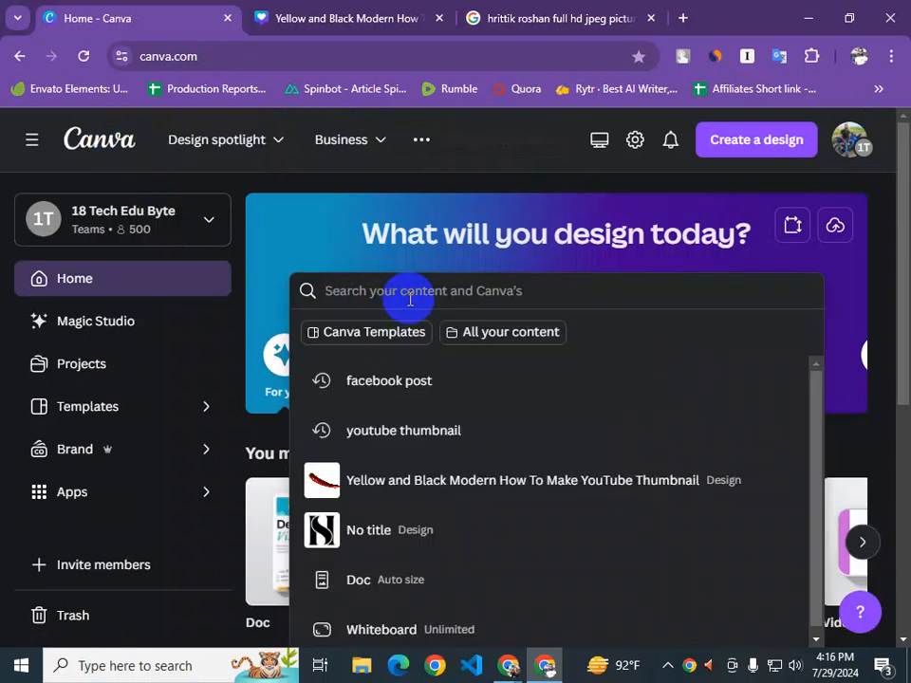
{"action": "left_click", "coordinate": [414, 380]}
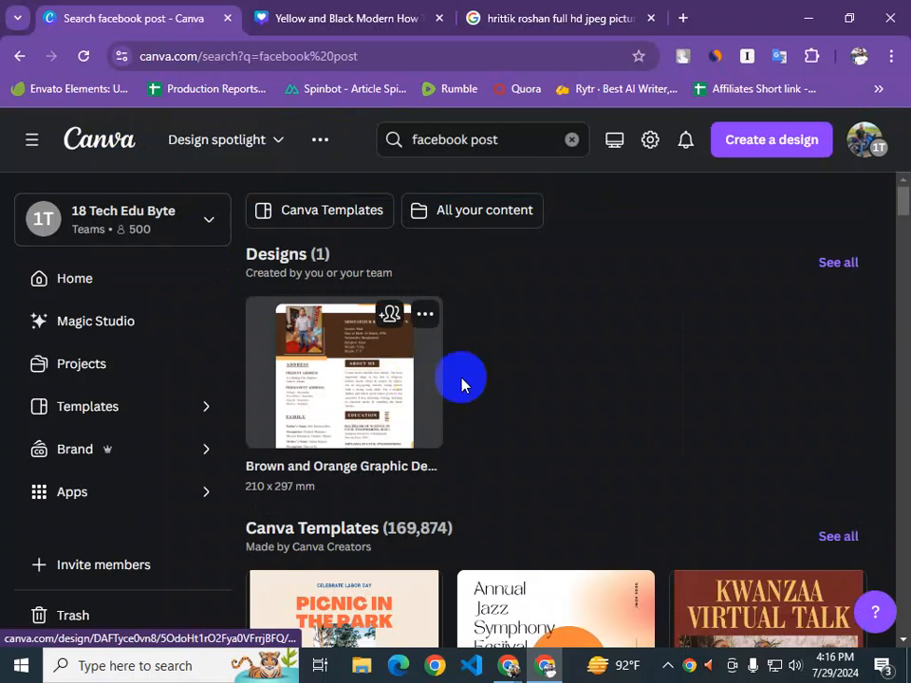
Browse the Facebook post templates in the search results to compare their designs
{"action": "scroll", "coordinate": [501, 395], "scroll_direction": "down", "scroll_amount": 3}
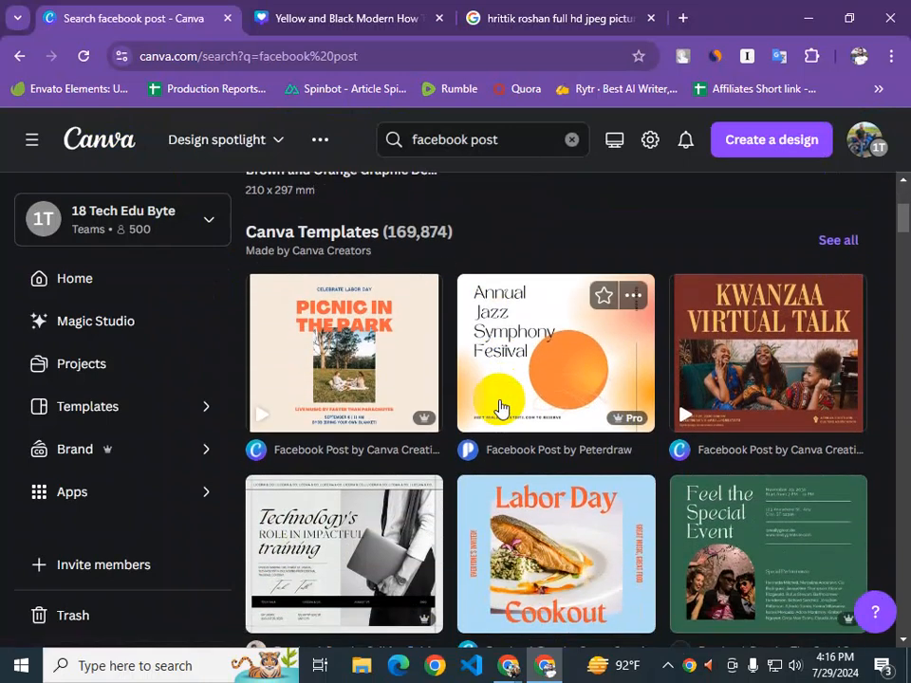
{"action": "scroll", "coordinate": [455, 408], "scroll_direction": "down", "scroll_amount": 1}
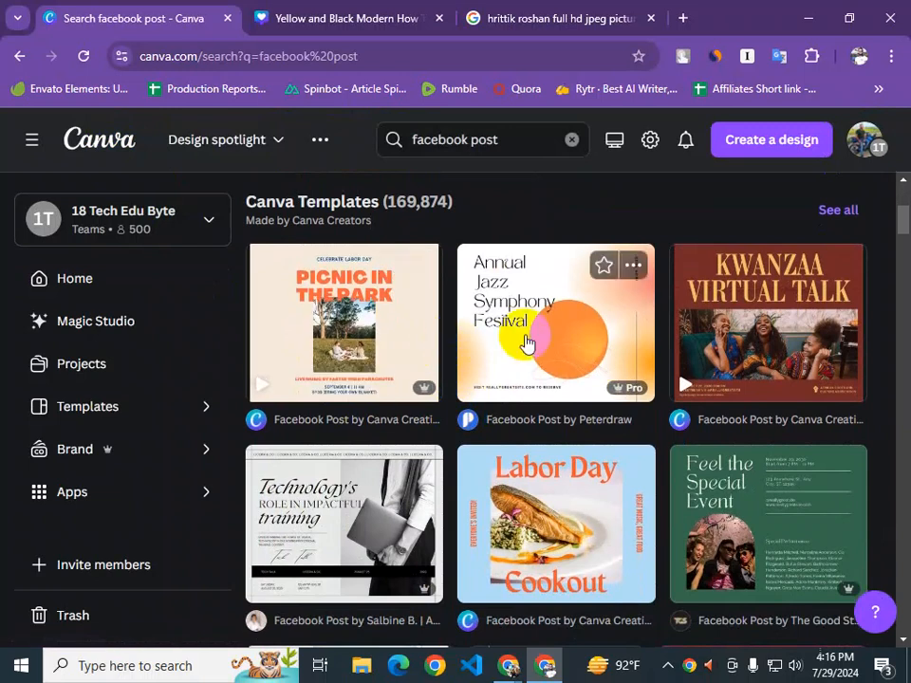
{"action": "scroll", "coordinate": [726, 336], "scroll_direction": "down", "scroll_amount": 1}
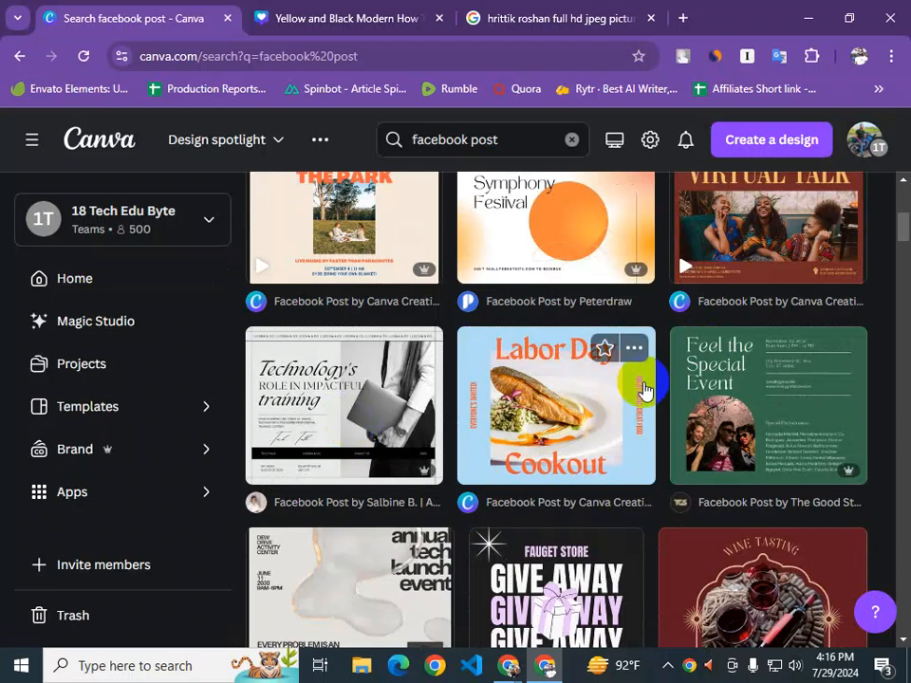
{"action": "scroll", "coordinate": [643, 389], "scroll_direction": "down", "scroll_amount": 4}
{"action": "scroll", "coordinate": [465, 444], "scroll_direction": "down", "scroll_amount": 8}
{"action": "scroll", "coordinate": [716, 410], "scroll_direction": "down", "scroll_amount": 8}
{"action": "scroll", "coordinate": [607, 429], "scroll_direction": "down", "scroll_amount": 2}
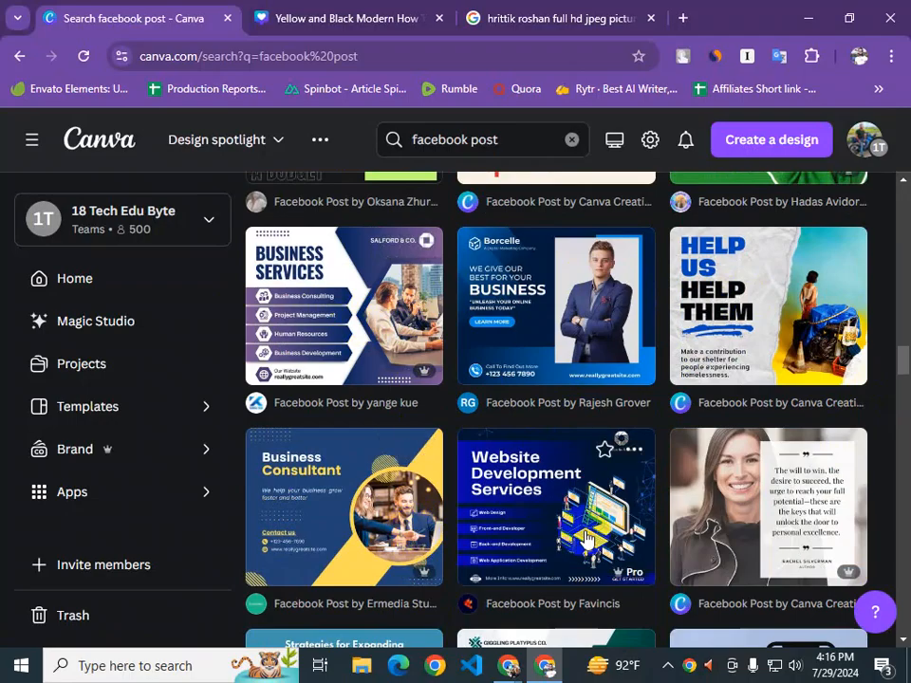
{"action": "scroll", "coordinate": [585, 538], "scroll_direction": "down", "scroll_amount": 10}
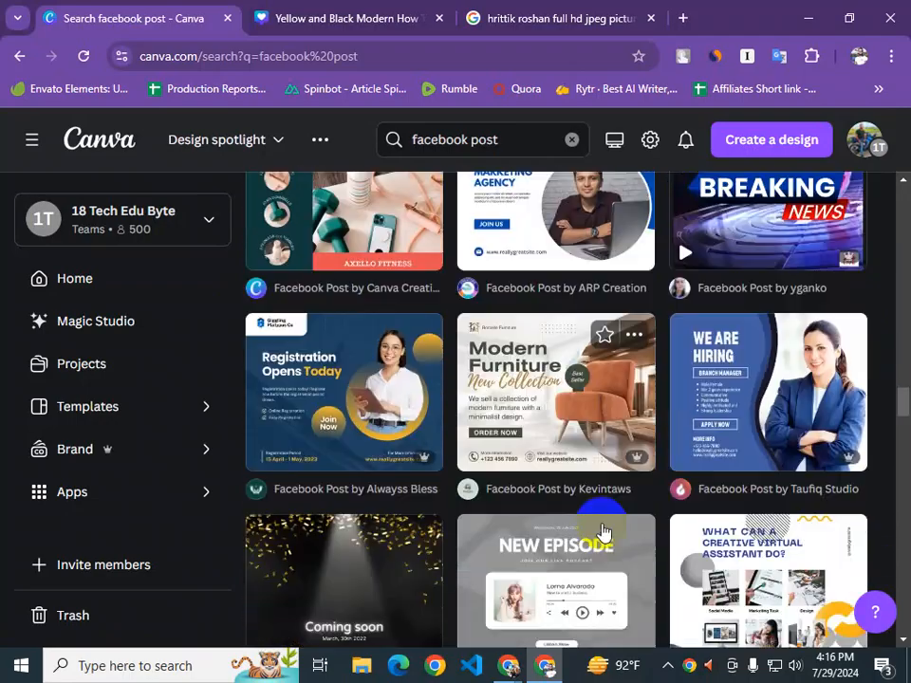
{"action": "scroll", "coordinate": [652, 515], "scroll_direction": "down", "scroll_amount": 4}
{"action": "scroll", "coordinate": [642, 518], "scroll_direction": "up", "scroll_amount": 5}
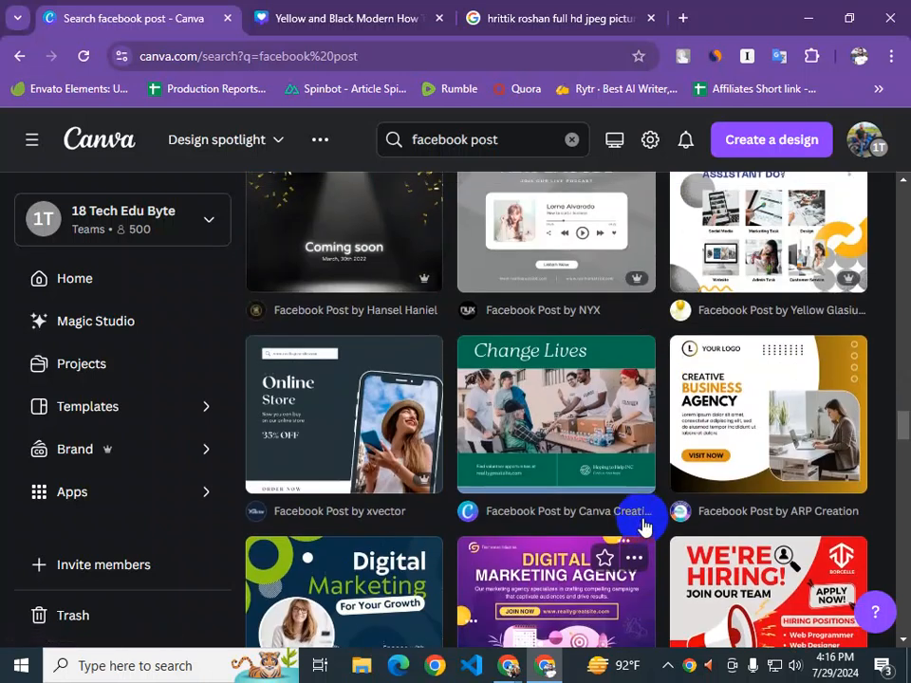
{"action": "scroll", "coordinate": [642, 529], "scroll_direction": "up", "scroll_amount": 3}
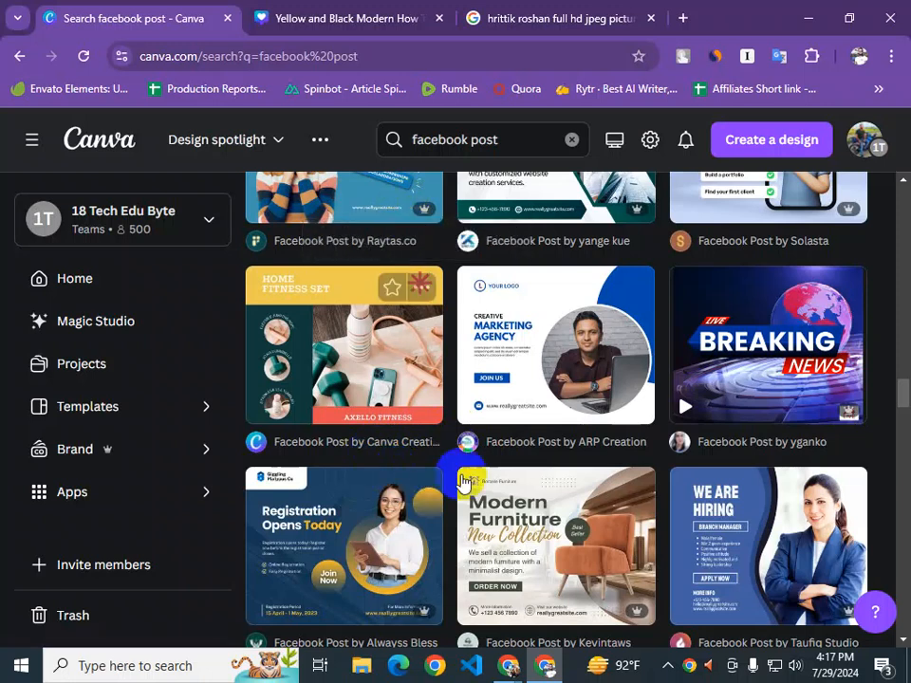
{"action": "scroll", "coordinate": [446, 407], "scroll_direction": "down", "scroll_amount": 5}
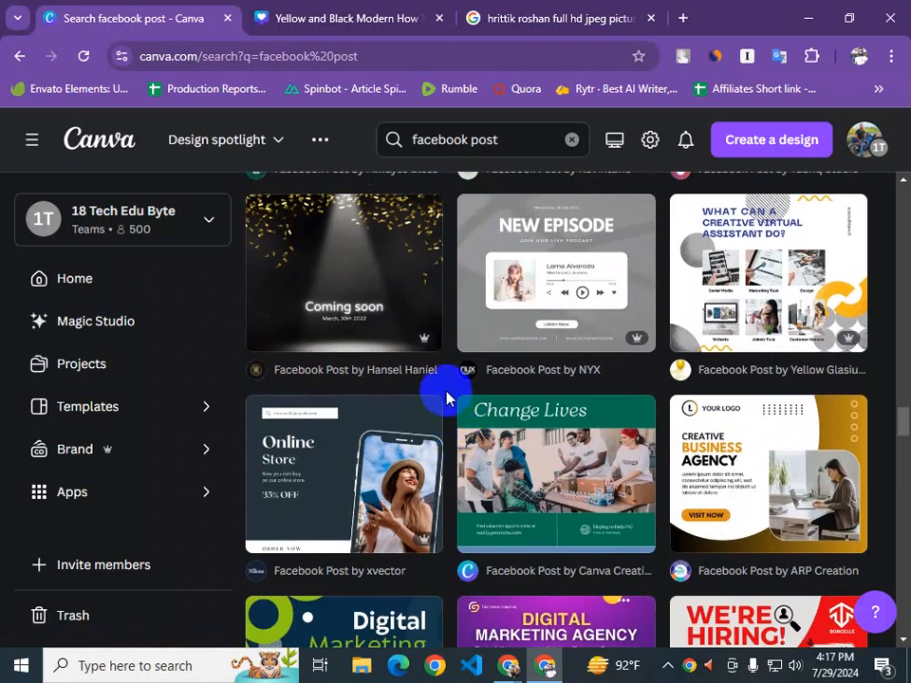
{"action": "scroll", "coordinate": [445, 399], "scroll_direction": "down", "scroll_amount": 3}
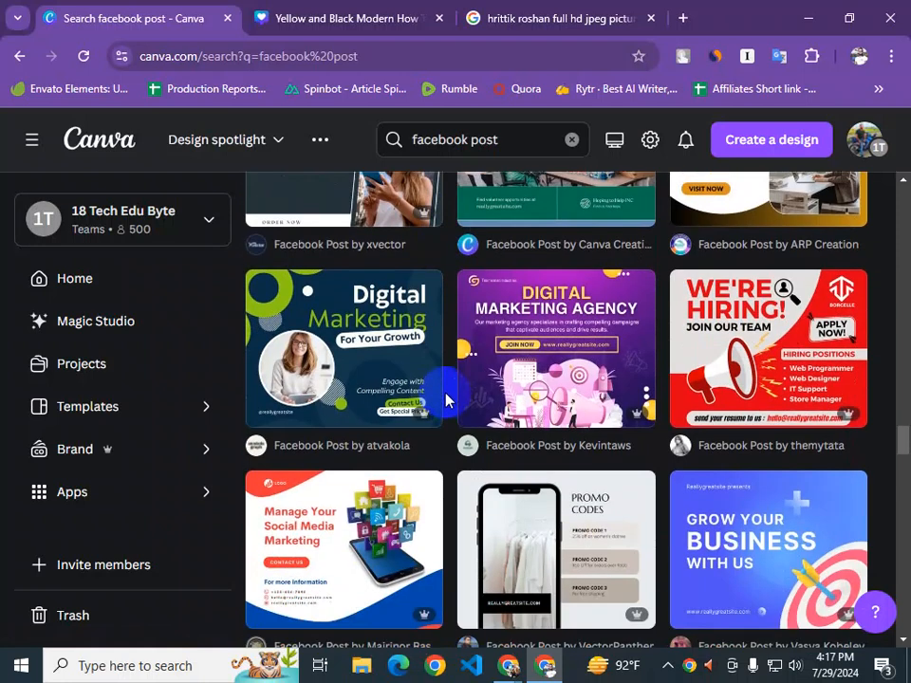
{"action": "scroll", "coordinate": [445, 413], "scroll_direction": "up", "scroll_amount": 3}
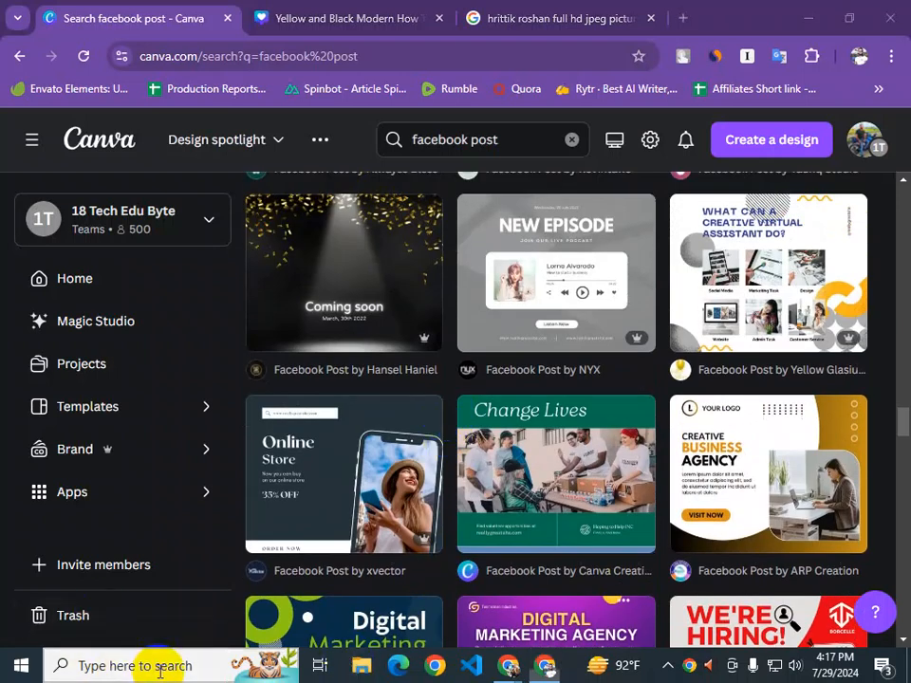
Open Notepad with a blank document, maximize its window and enlarge the text zoom to 500%
{"action": "left_click", "coordinate": [158, 667]}
{"action": "type", "text": "note"}
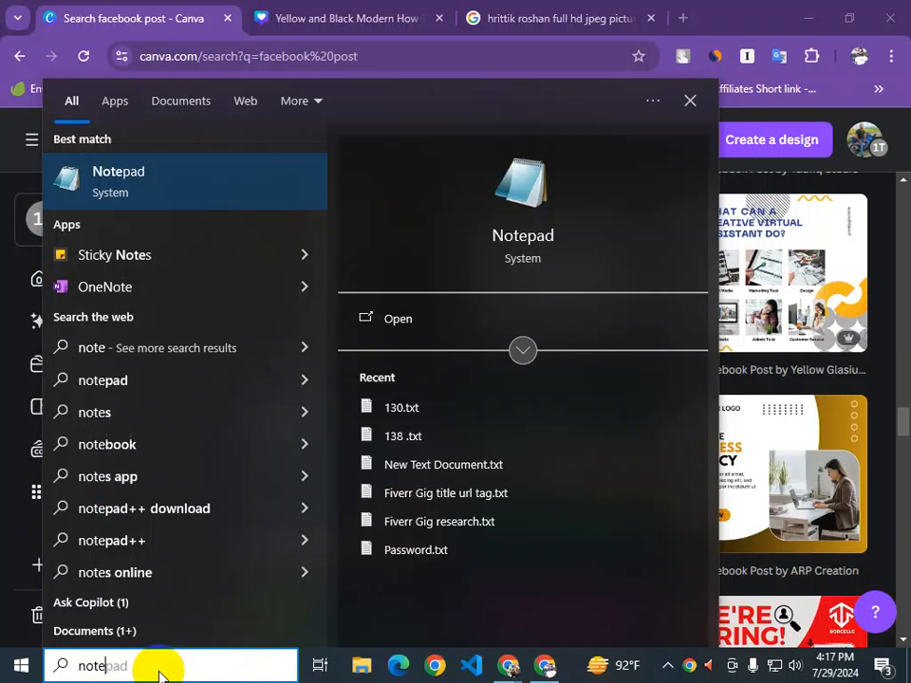
{"action": "left_click", "coordinate": [132, 177]}
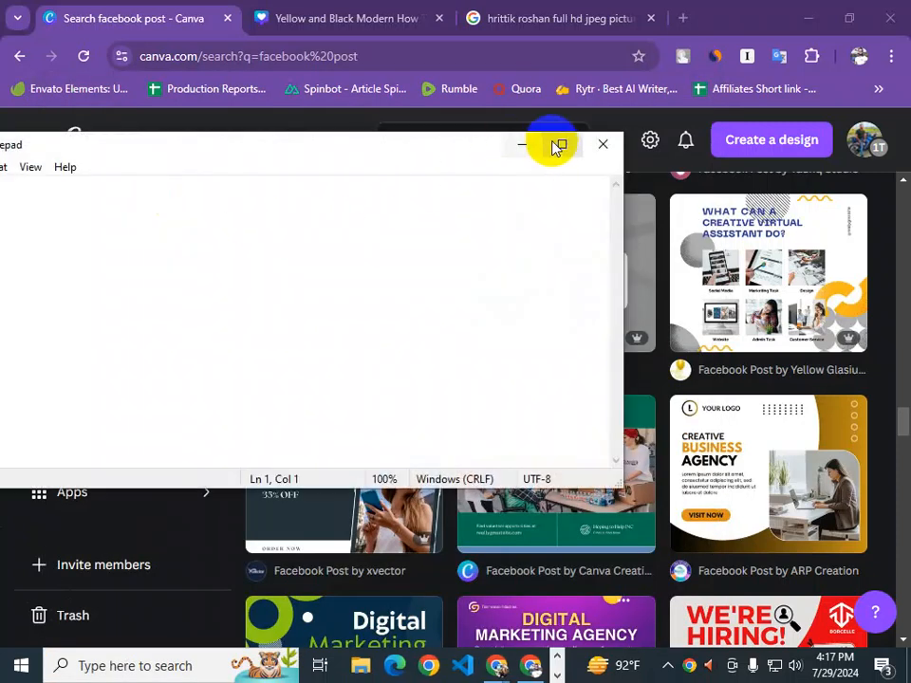
{"action": "left_click", "coordinate": [551, 144]}
{"action": "scroll", "coordinate": [326, 193], "scroll_direction": "up", "scroll_amount": 20}
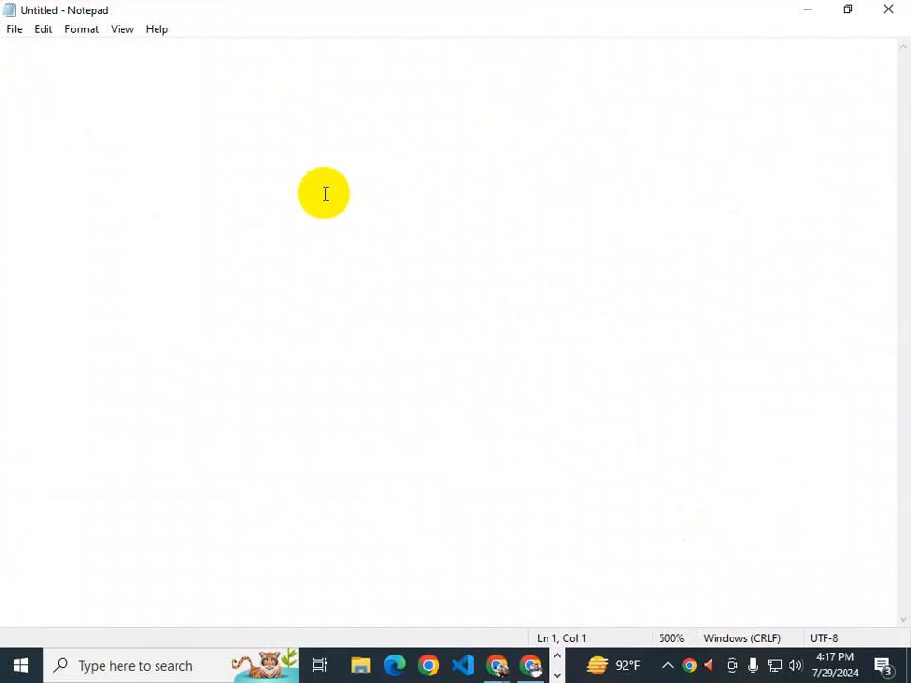
Write "Landscape", "Square" and "Portrait" on three separate lines and reduce the text zoom to 440%
{"action": "type", "text": "Land"}
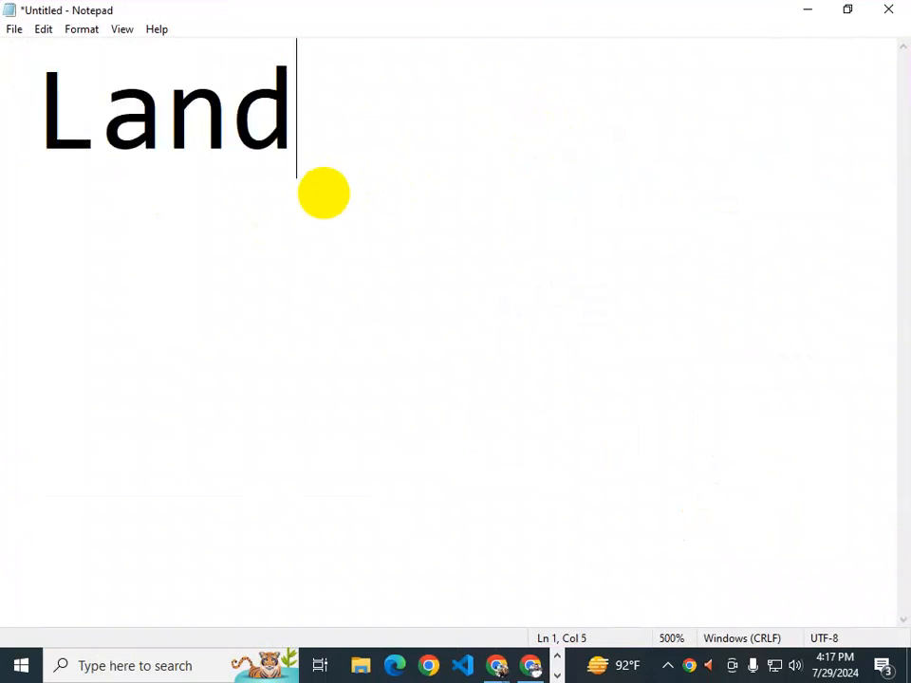
{"action": "type", "text": "scape"}
{"action": "key", "text": "Return"}
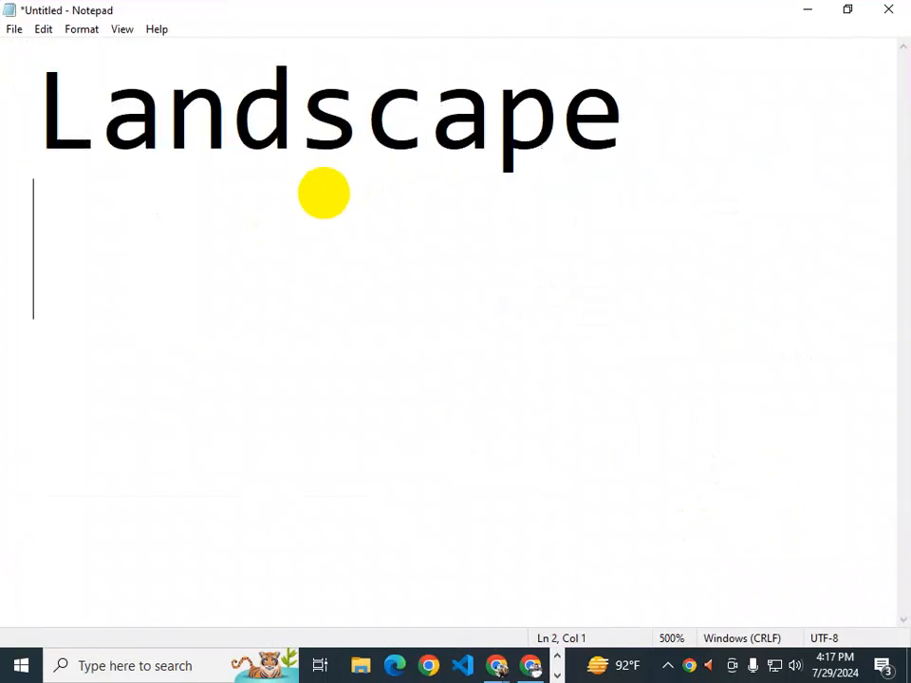
{"action": "type", "text": "Square"}
{"action": "key", "text": "Return"}
{"action": "type", "text": "Portr"}
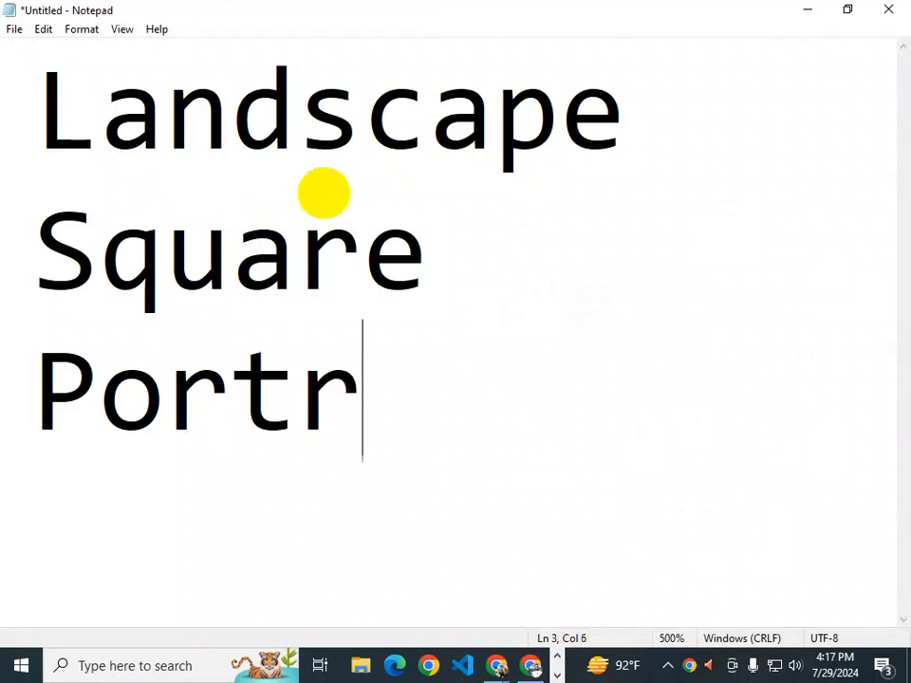
{"action": "type", "text": "ait"}
{"action": "scroll", "coordinate": [344, 180], "scroll_direction": "down", "scroll_amount": 12}
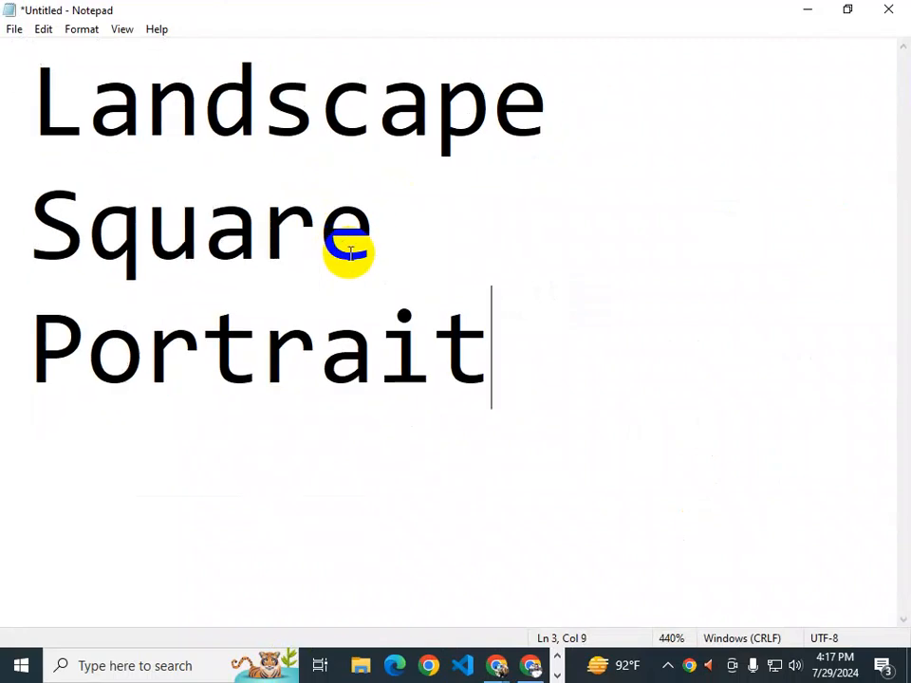
Enlarge the text zoom to 470% and highlight the words Landscape, Square and Portrait one after another
{"action": "scroll", "coordinate": [352, 256], "scroll_direction": "up", "scroll_amount": 9}
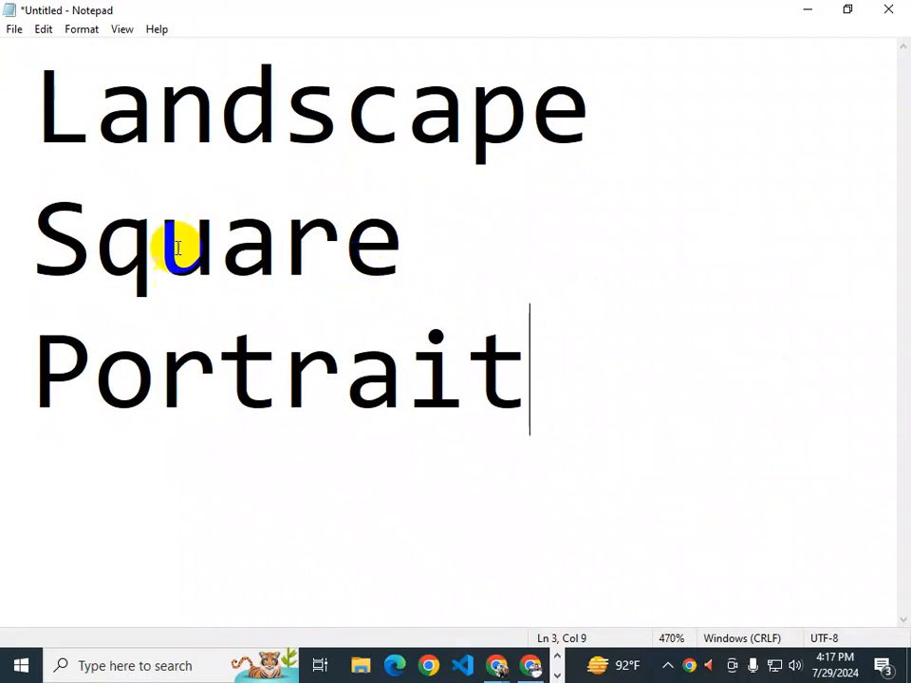
{"action": "left_click_drag", "start_coordinate": [28, 132], "coordinate": [722, 55]}
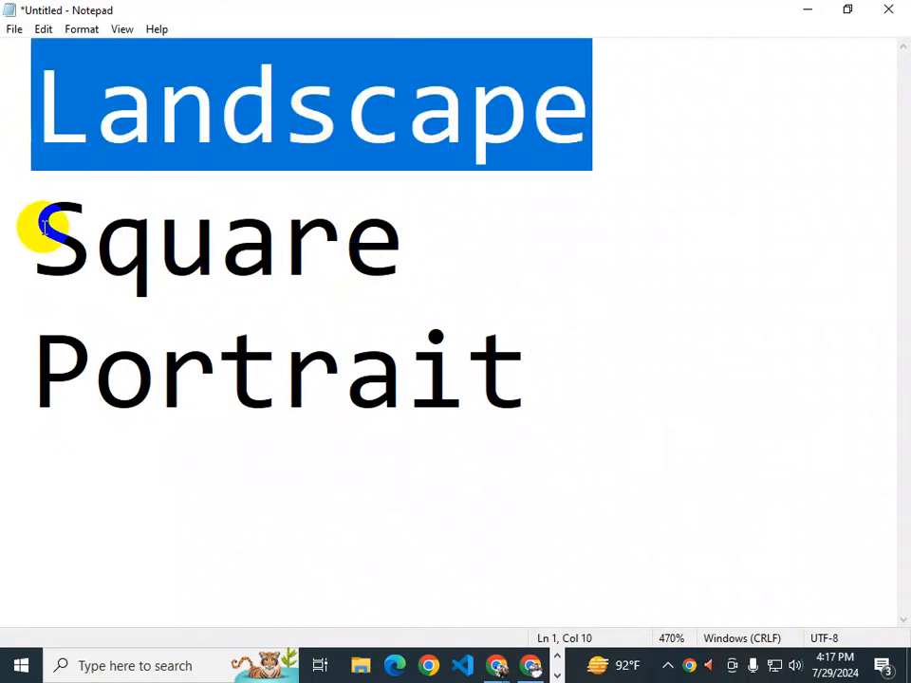
{"action": "left_click", "coordinate": [503, 244]}
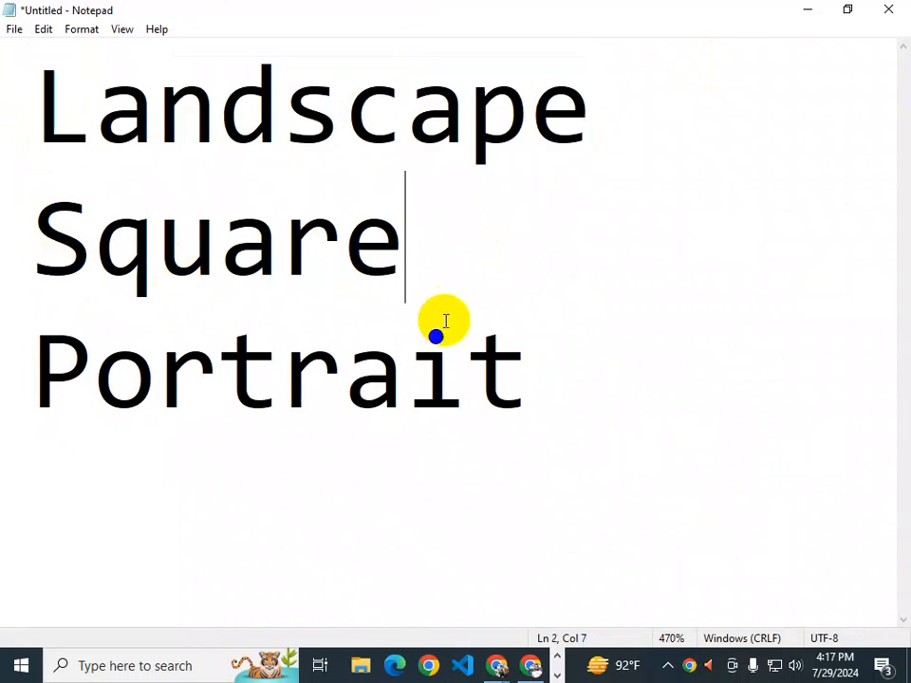
{"action": "left_click_drag", "start_coordinate": [17, 277], "coordinate": [463, 254]}
{"action": "left_click_drag", "start_coordinate": [27, 391], "coordinate": [630, 407]}
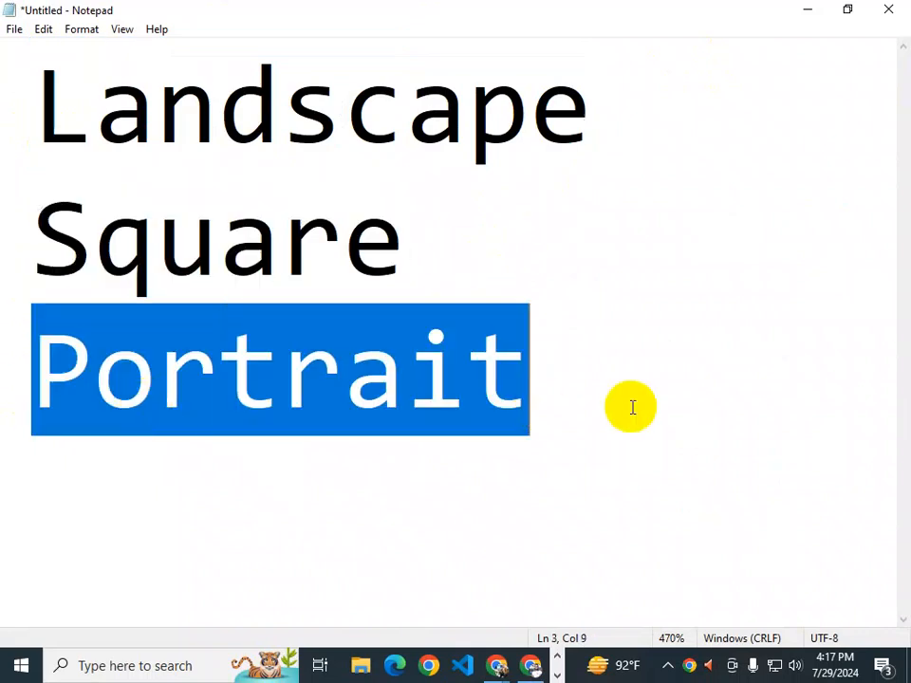
{"action": "left_click", "coordinate": [718, 430]}
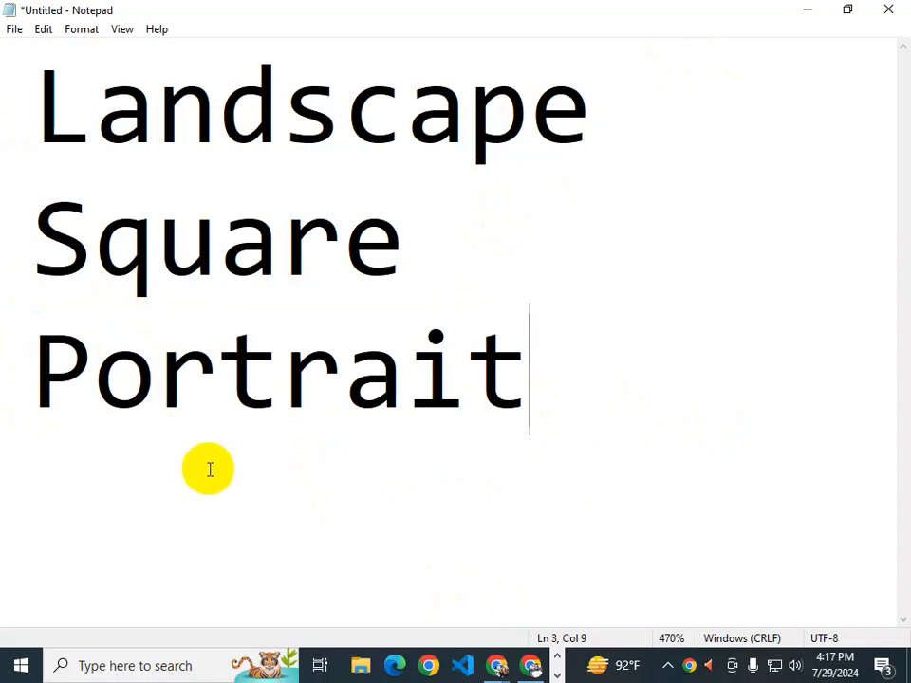
Switch to the Canva design with the sliced chilli and examine the text-and-photo layout on page 2
{"action": "left_click", "coordinate": [496, 665]}
{"action": "left_click", "coordinate": [446, 602]}
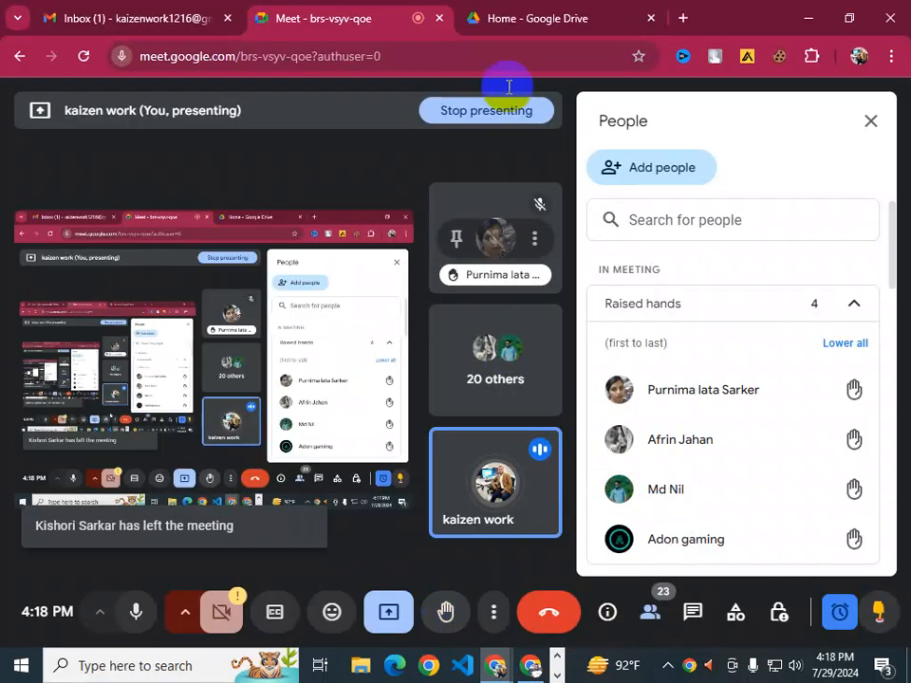
{"action": "left_click", "coordinate": [530, 665]}
{"action": "left_click", "coordinate": [382, 14]}
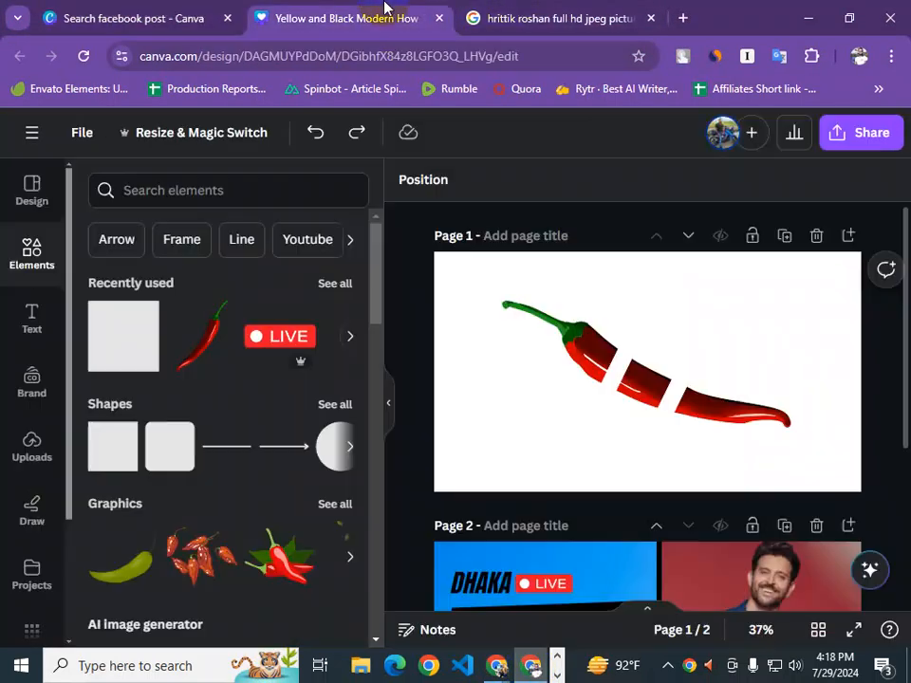
{"action": "scroll", "coordinate": [503, 427], "scroll_direction": "down", "scroll_amount": 3}
{"action": "scroll", "coordinate": [517, 498], "scroll_direction": "down", "scroll_amount": 1}
{"action": "left_click", "coordinate": [838, 399]}
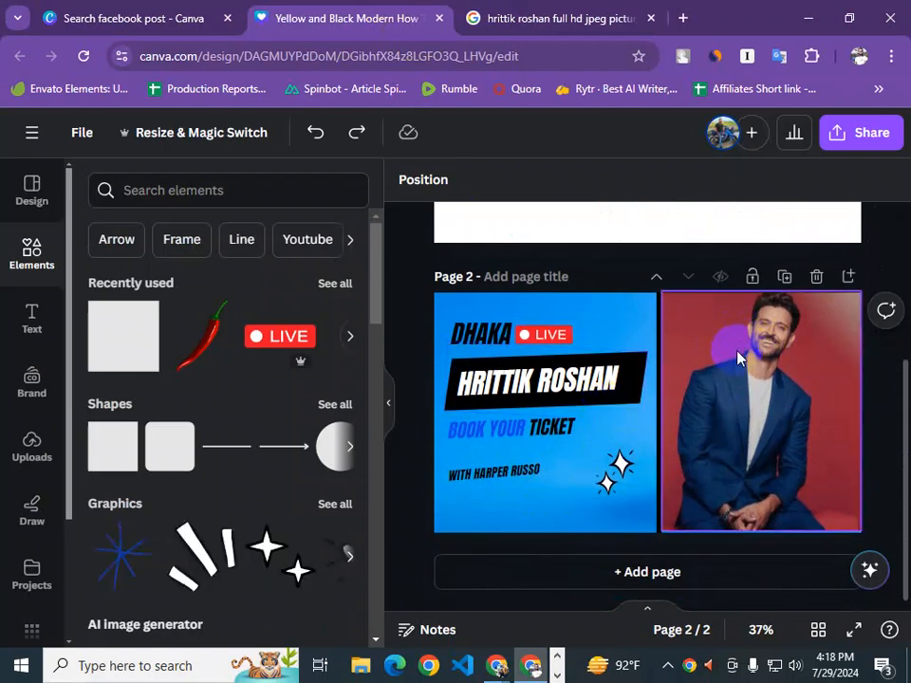
{"action": "scroll", "coordinate": [730, 379], "scroll_direction": "up", "scroll_amount": 4}
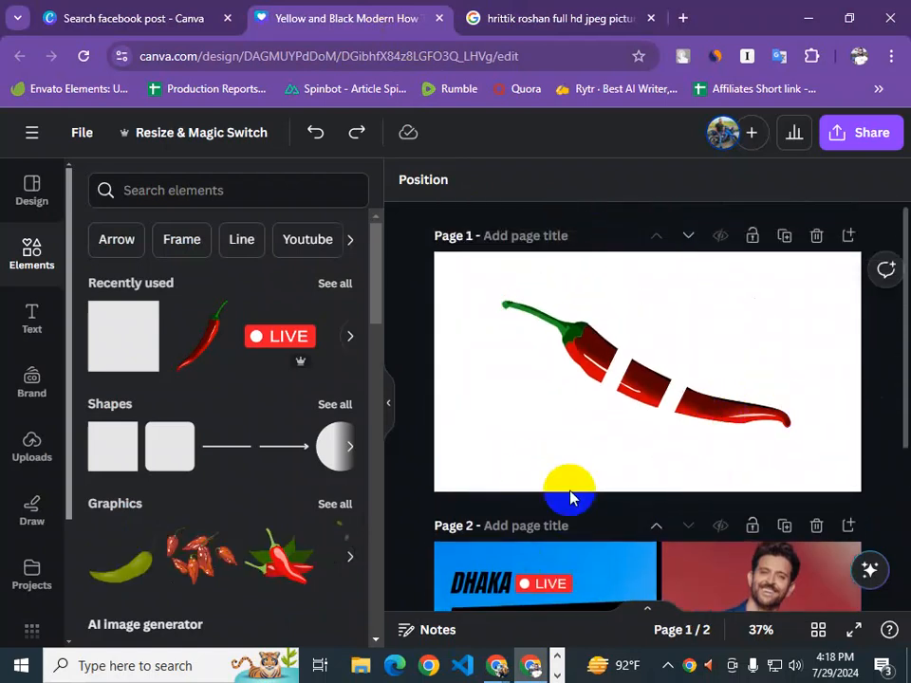
Clear the chilli artwork from page 1, add the recently used square shape and narrow it into a short vertical blue bar
{"action": "left_click_drag", "start_coordinate": [479, 285], "coordinate": [782, 443]}
{"action": "key", "text": "Delete"}
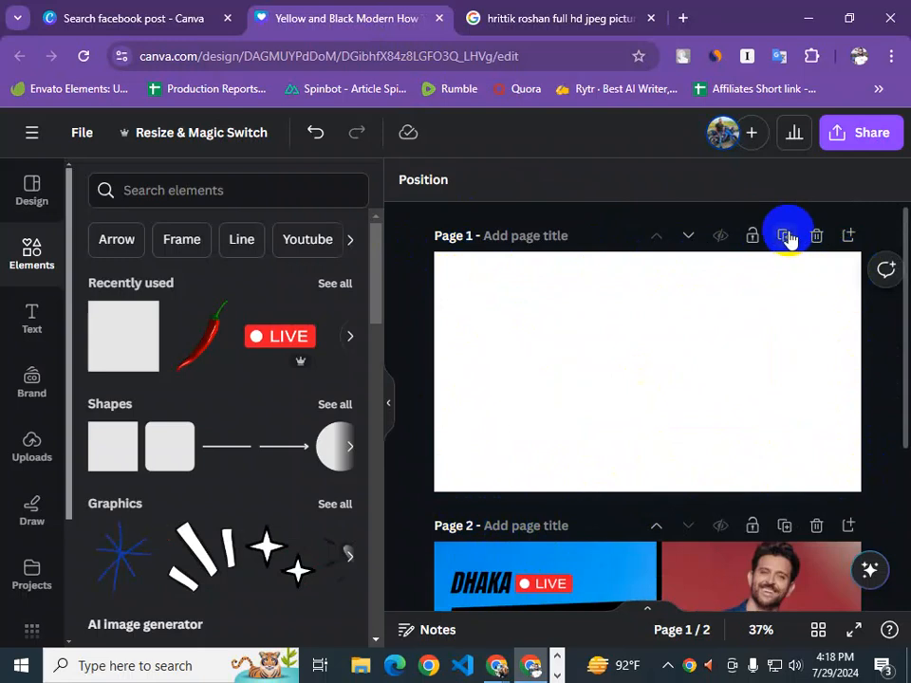
{"action": "left_click", "coordinate": [126, 346]}
{"action": "left_click", "coordinate": [598, 398]}
{"action": "left_click", "coordinate": [610, 374]}
{"action": "left_click_drag", "start_coordinate": [610, 372], "coordinate": [671, 368]}
{"action": "left_click", "coordinate": [636, 379]}
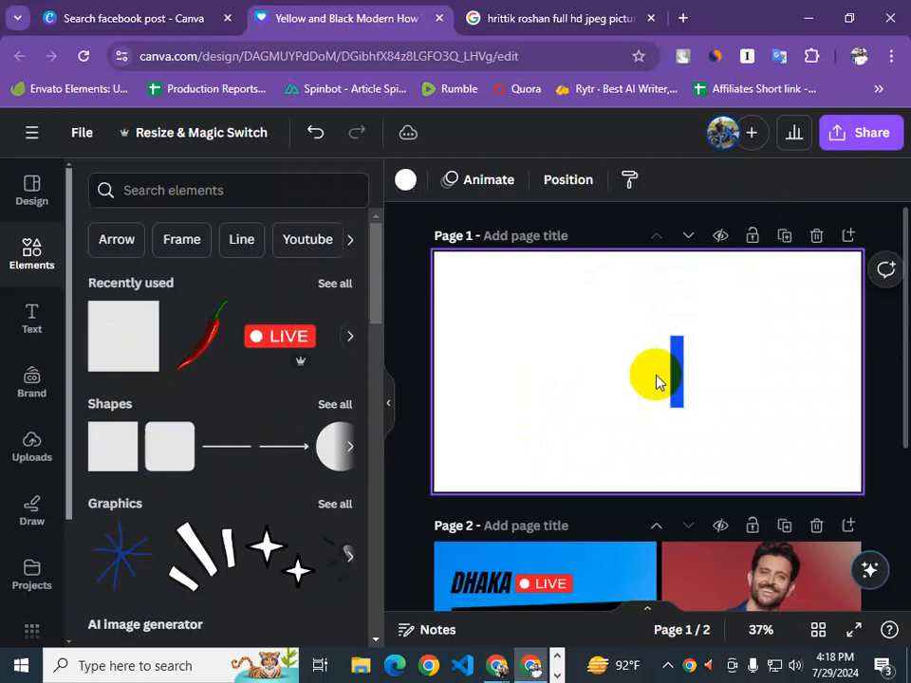
Stretch the blue bar to the full height of page 1 and centre it, dividing the page into two halves
{"action": "left_click", "coordinate": [676, 340]}
{"action": "left_click_drag", "start_coordinate": [677, 335], "coordinate": [679, 251]}
{"action": "left_click_drag", "start_coordinate": [679, 340], "coordinate": [683, 333]}
{"action": "left_click_drag", "start_coordinate": [681, 405], "coordinate": [638, 504]}
{"action": "left_click_drag", "start_coordinate": [588, 377], "coordinate": [650, 370]}
{"action": "left_click", "coordinate": [631, 381]}
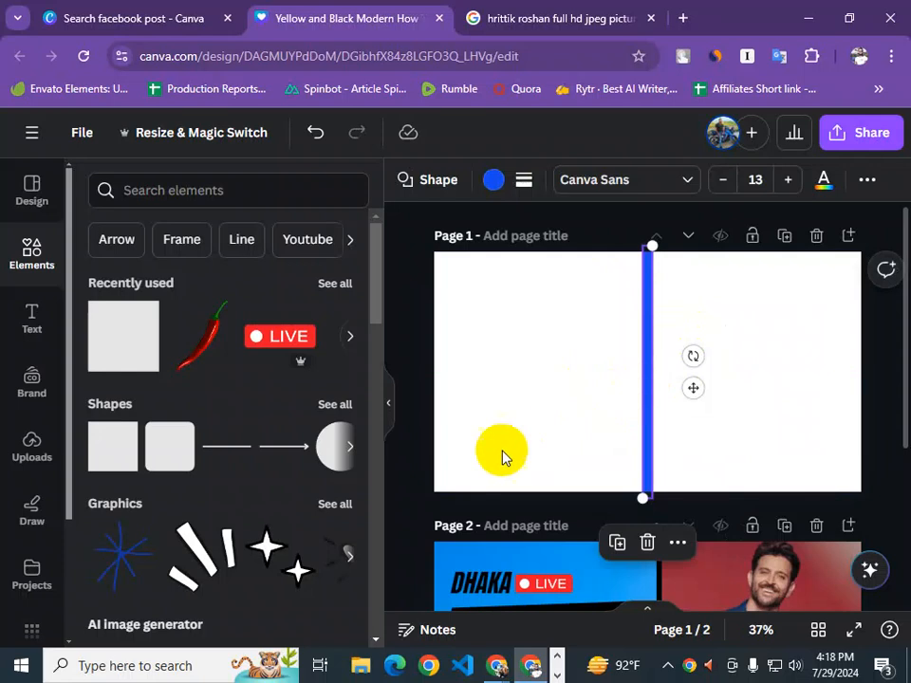
{"action": "left_click", "coordinate": [418, 370]}
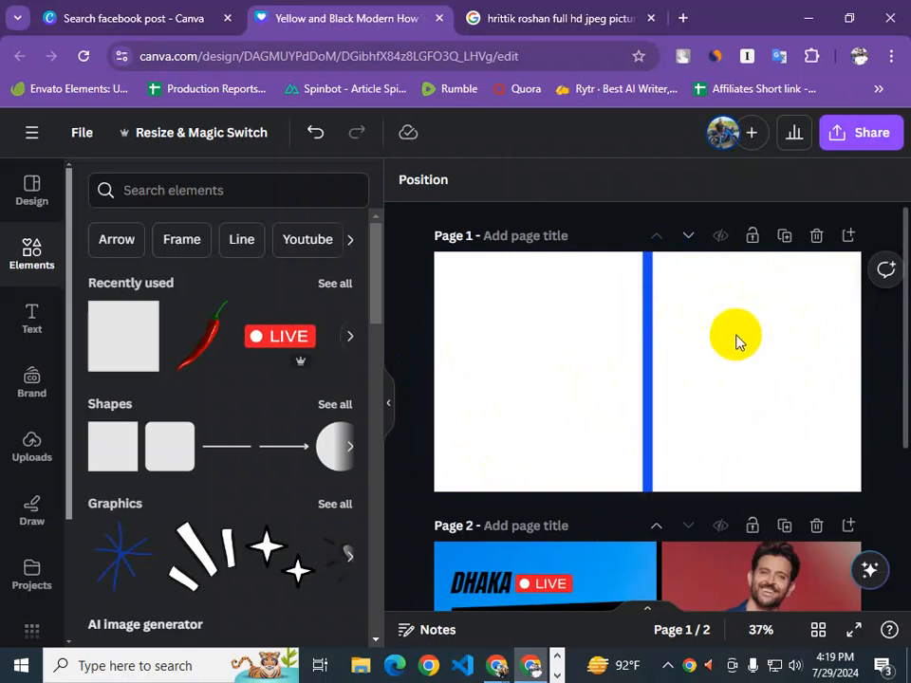
Duplicate the blue bar and place the copy midway across the right half of page 1
{"action": "scroll", "coordinate": [737, 341], "scroll_direction": "down", "scroll_amount": 5}
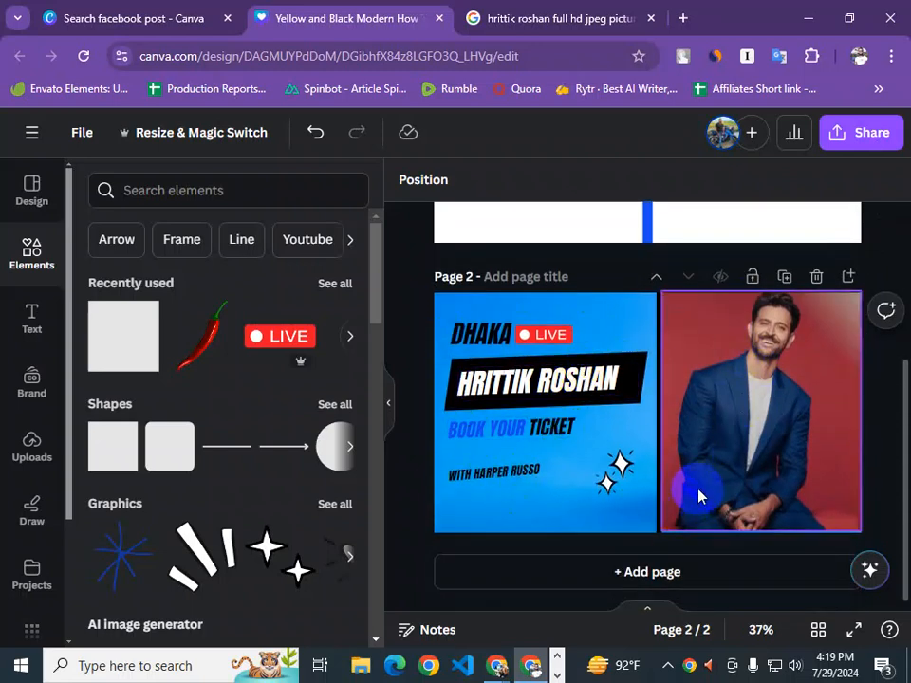
{"action": "scroll", "coordinate": [697, 496], "scroll_direction": "up", "scroll_amount": 4}
{"action": "scroll", "coordinate": [697, 496], "scroll_direction": "up", "scroll_amount": 1}
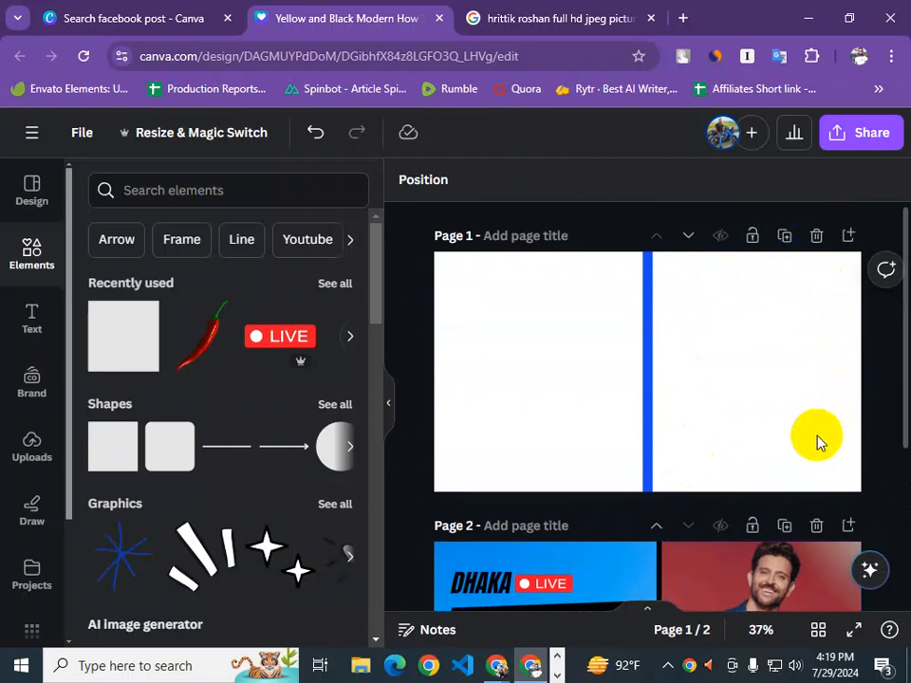
{"action": "left_click", "coordinate": [650, 387]}
{"action": "left_click", "coordinate": [651, 387]}
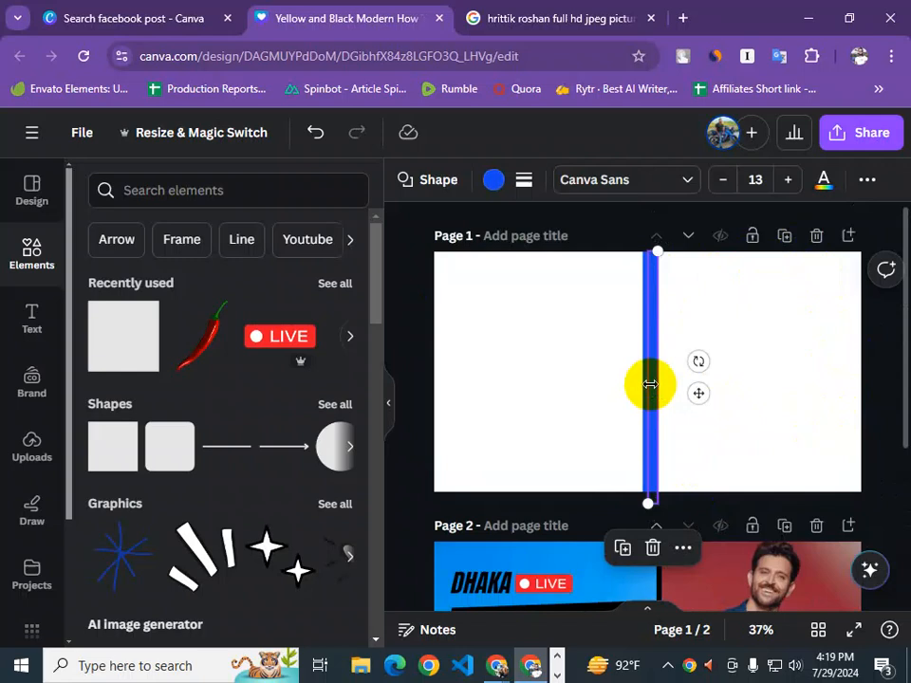
{"action": "left_click", "coordinate": [715, 407]}
{"action": "left_click_drag", "start_coordinate": [652, 418], "coordinate": [752, 407]}
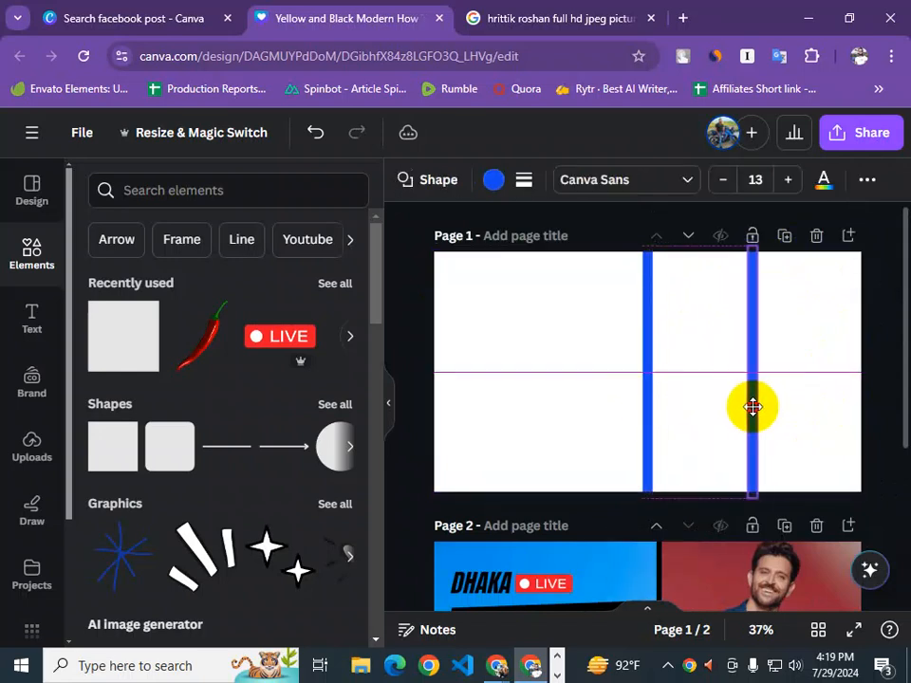
{"action": "left_click", "coordinate": [417, 369]}
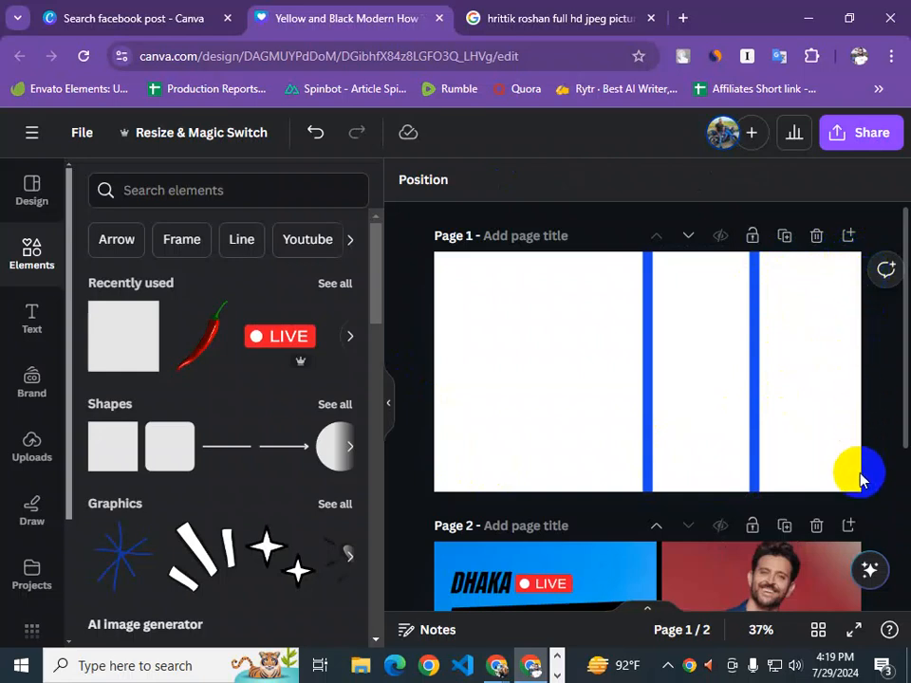
Outline the rightmost column and the whole right half of page 1 with the screenshot area selection, cancelling each capture
{"action": "key", "text": "Print"}
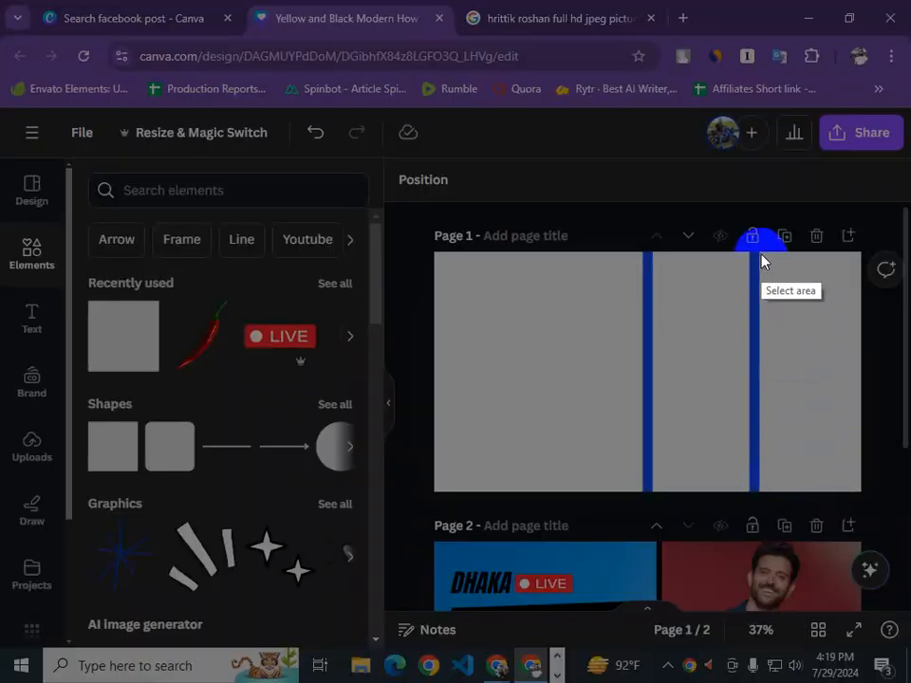
{"action": "mouse_move", "coordinate": [759, 253]}
{"action": "left_mouse_down"}
{"action": "mouse_move", "coordinate": [841, 270]}
{"action": "mouse_move", "coordinate": [855, 328]}
{"action": "mouse_move", "coordinate": [859, 493]}
{"action": "left_mouse_up"}
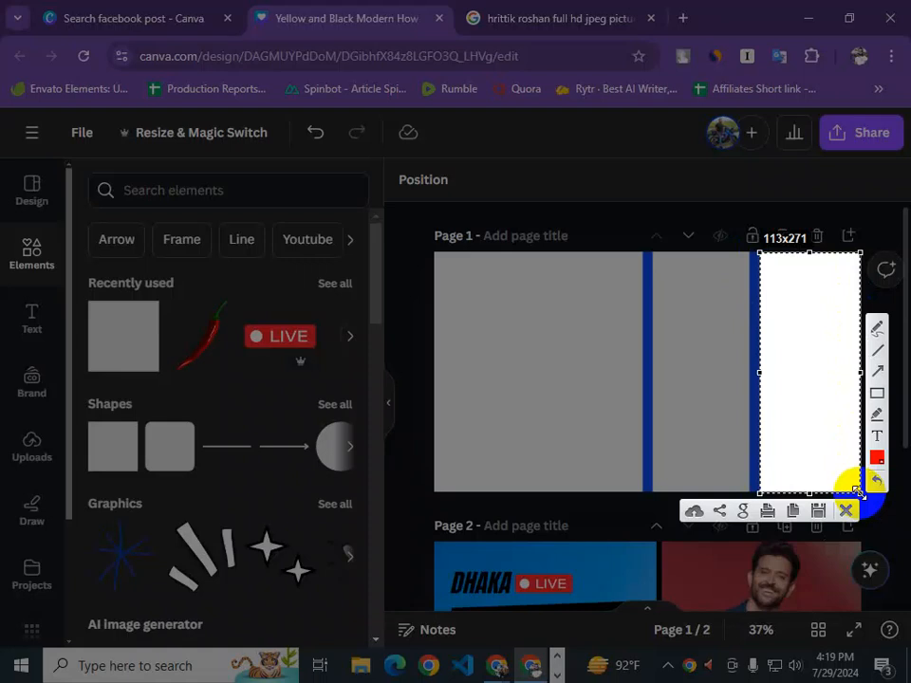
{"action": "key", "text": "Escape"}
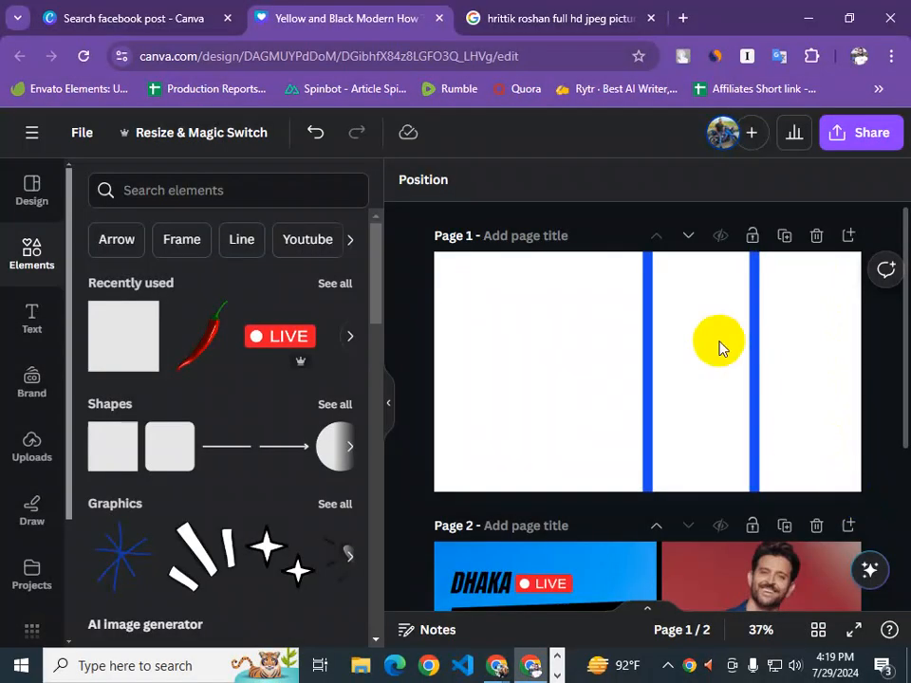
{"action": "key", "text": "Print"}
{"action": "left_click_drag", "start_coordinate": [650, 252], "coordinate": [859, 493]}
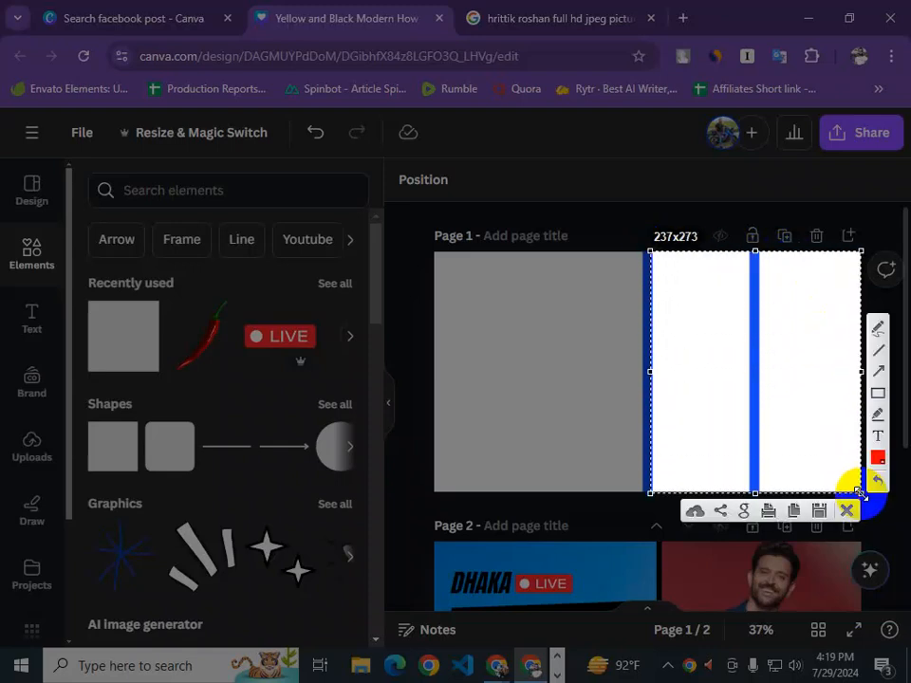
{"action": "key", "text": "Escape"}
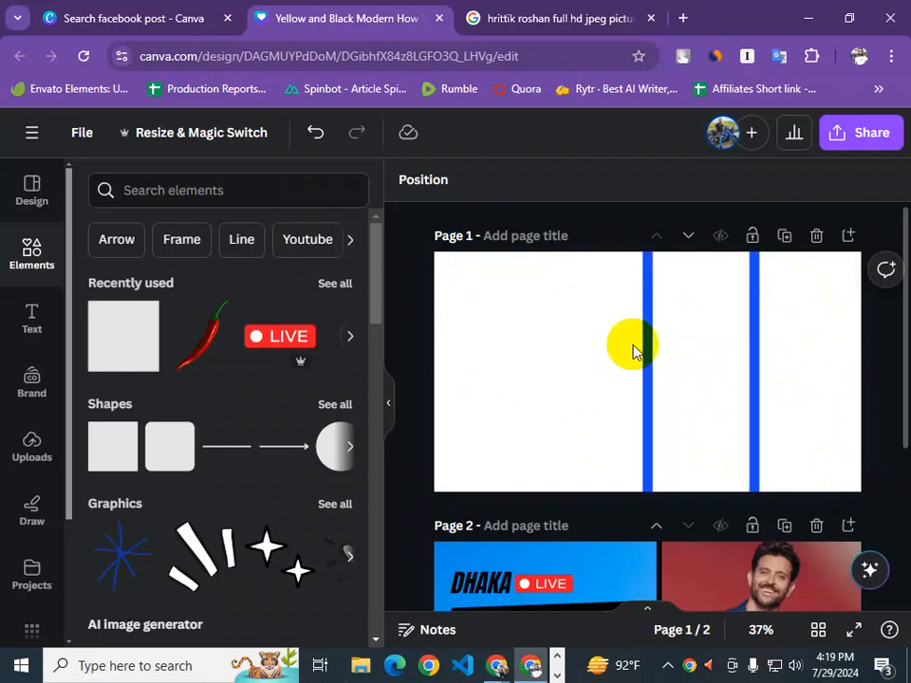
Compare the divided areas of page 1 with the text and photo halves of the layout on page 2
{"action": "scroll", "coordinate": [561, 343], "scroll_direction": "down", "scroll_amount": 3}
{"action": "scroll", "coordinate": [628, 551], "scroll_direction": "down", "scroll_amount": 1}
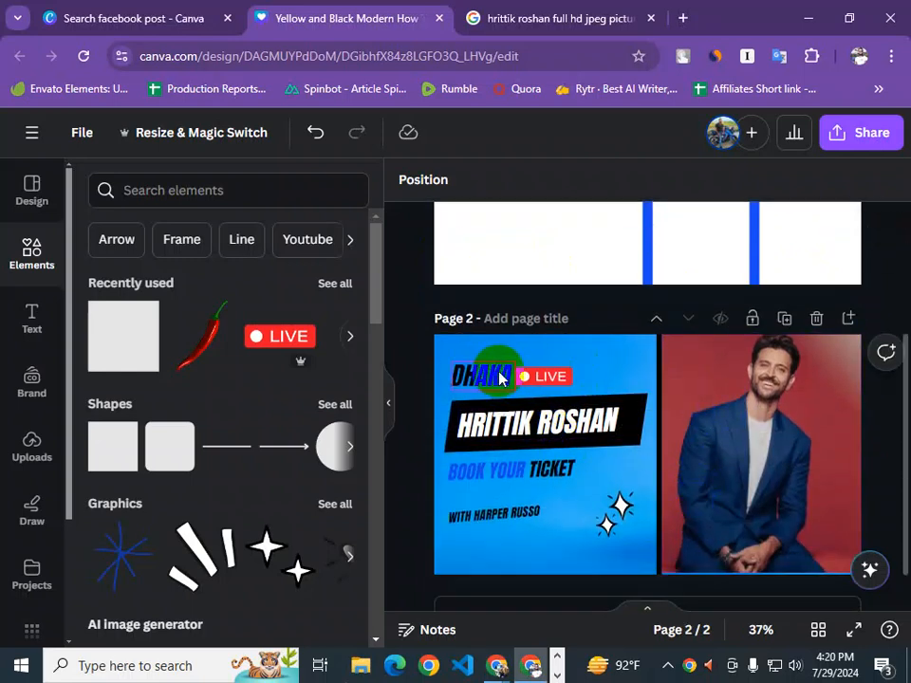
{"action": "scroll", "coordinate": [500, 377], "scroll_direction": "up", "scroll_amount": 1}
{"action": "scroll", "coordinate": [500, 377], "scroll_direction": "down", "scroll_amount": 2}
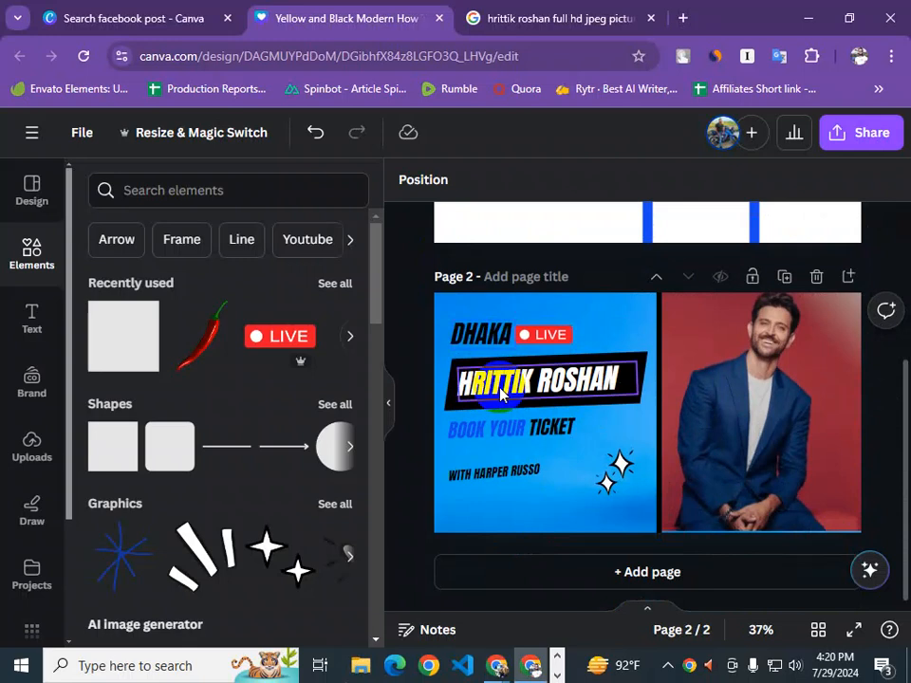
{"action": "scroll", "coordinate": [503, 392], "scroll_direction": "up", "scroll_amount": 4}
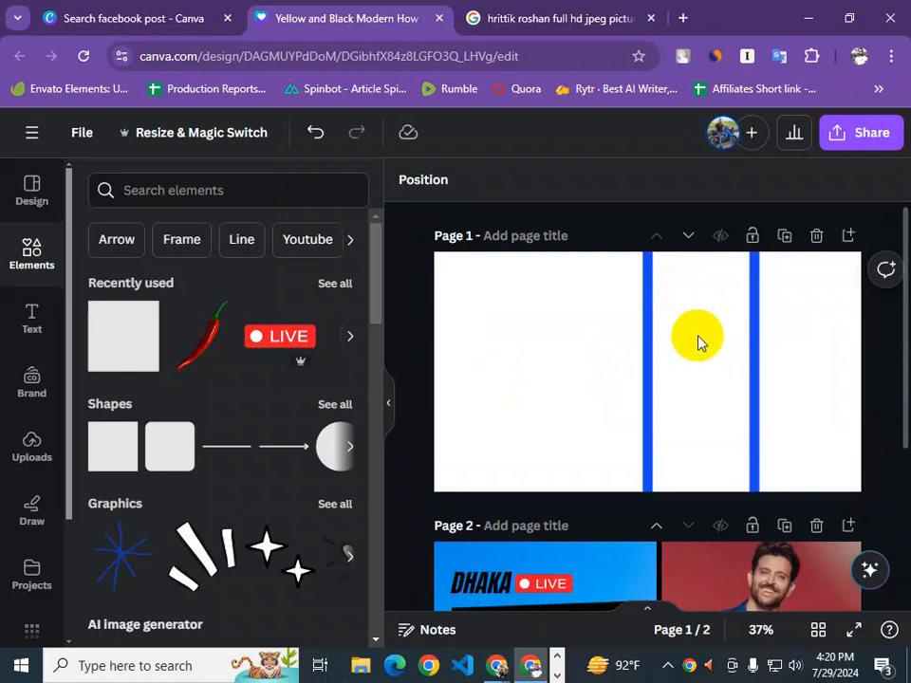
{"action": "scroll", "coordinate": [695, 337], "scroll_direction": "down", "scroll_amount": 4}
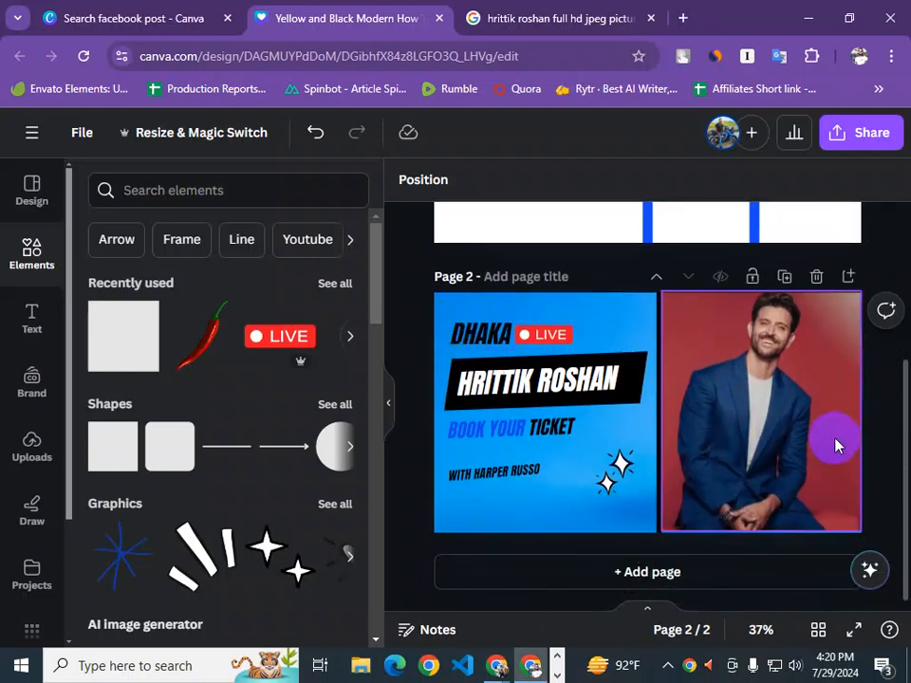
{"action": "scroll", "coordinate": [836, 446], "scroll_direction": "up", "scroll_amount": 4}
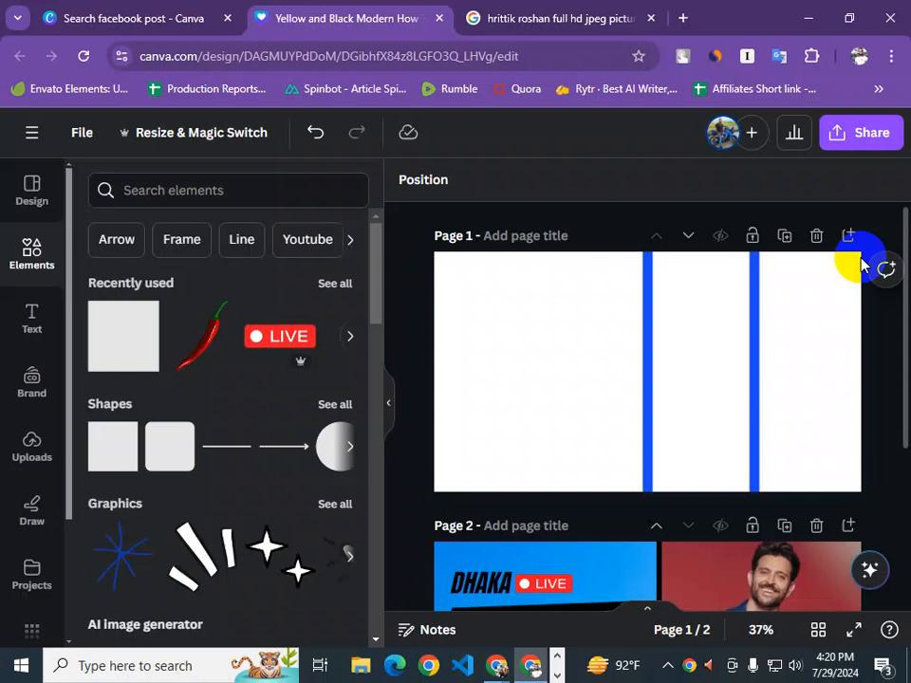
{"action": "left_click_drag", "start_coordinate": [904, 274], "coordinate": [903, 364]}
{"action": "scroll", "coordinate": [813, 495], "scroll_direction": "up", "scroll_amount": 1}
{"action": "scroll", "coordinate": [813, 494], "scroll_direction": "down", "scroll_amount": 1}
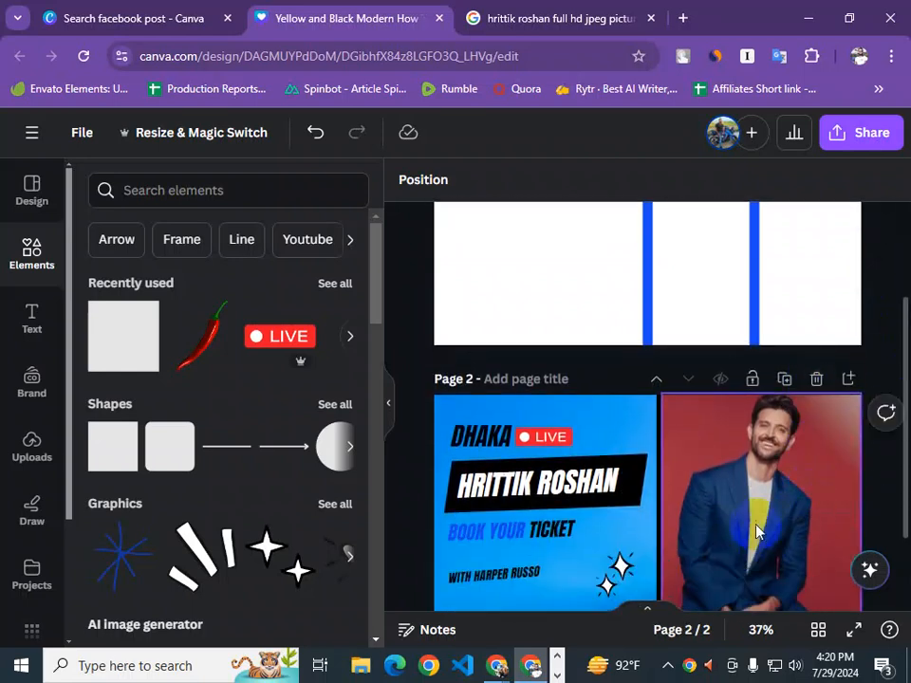
{"action": "scroll", "coordinate": [759, 501], "scroll_direction": "down", "scroll_amount": 1}
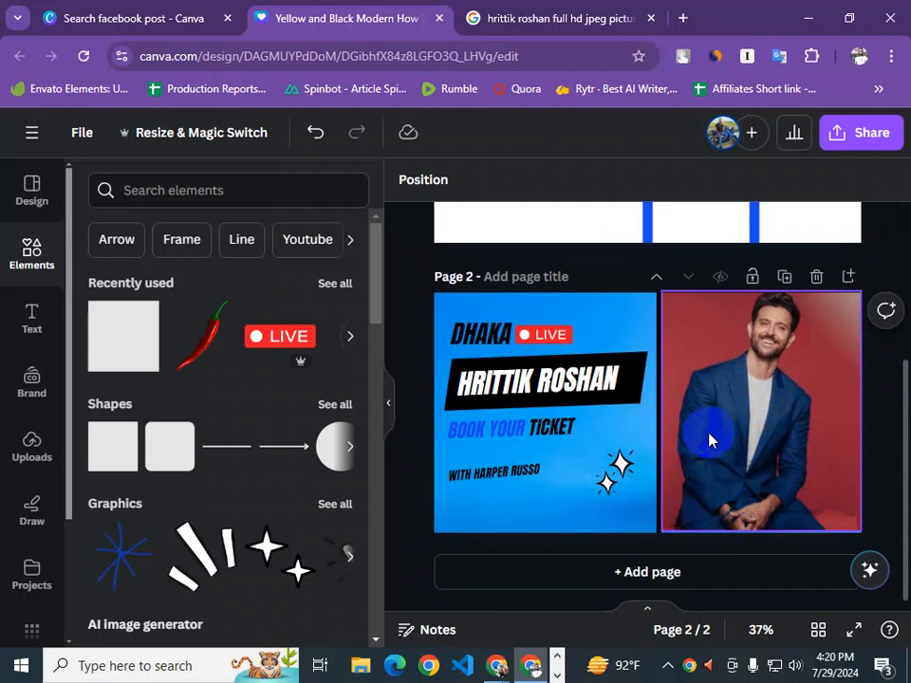
Minimize the browser and Notepad windows and open Paint with a blank canvas
{"action": "left_click", "coordinate": [797, 10]}
{"action": "left_click", "coordinate": [804, 12]}
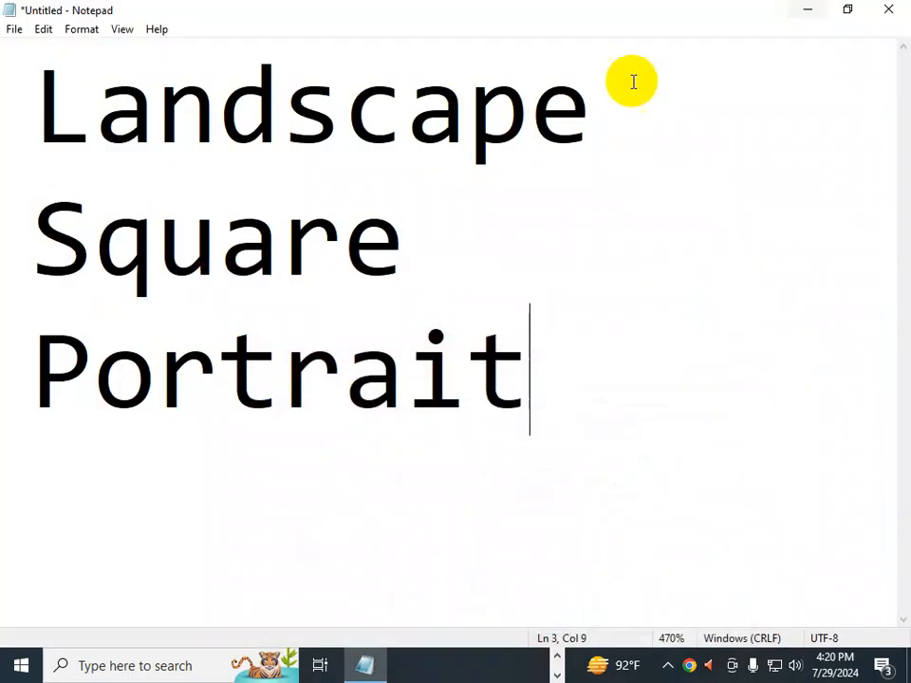
{"action": "left_click", "coordinate": [814, 8]}
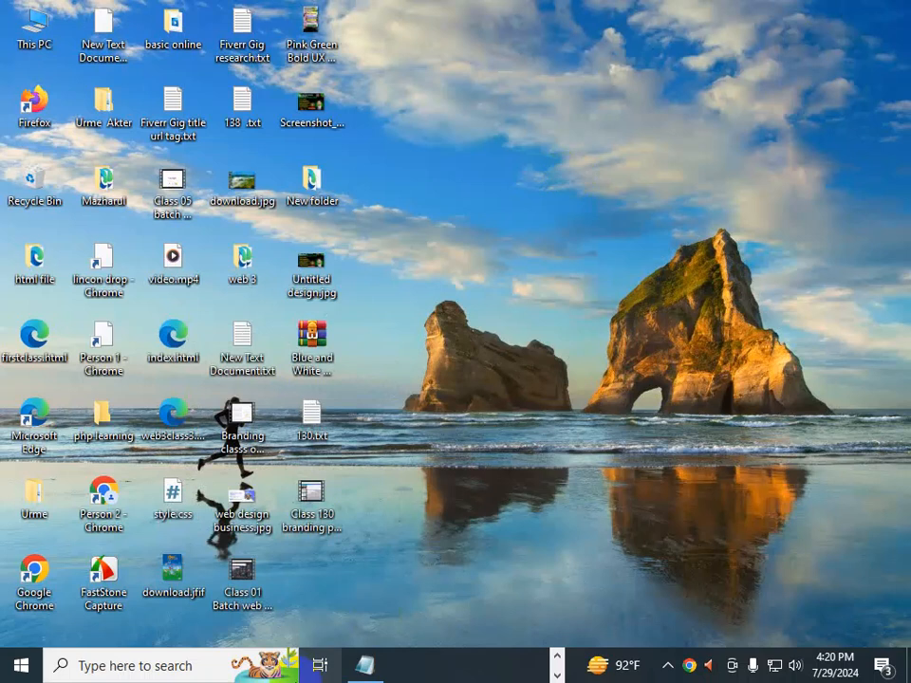
{"action": "left_click", "coordinate": [218, 664]}
{"action": "type", "text": "paint"}
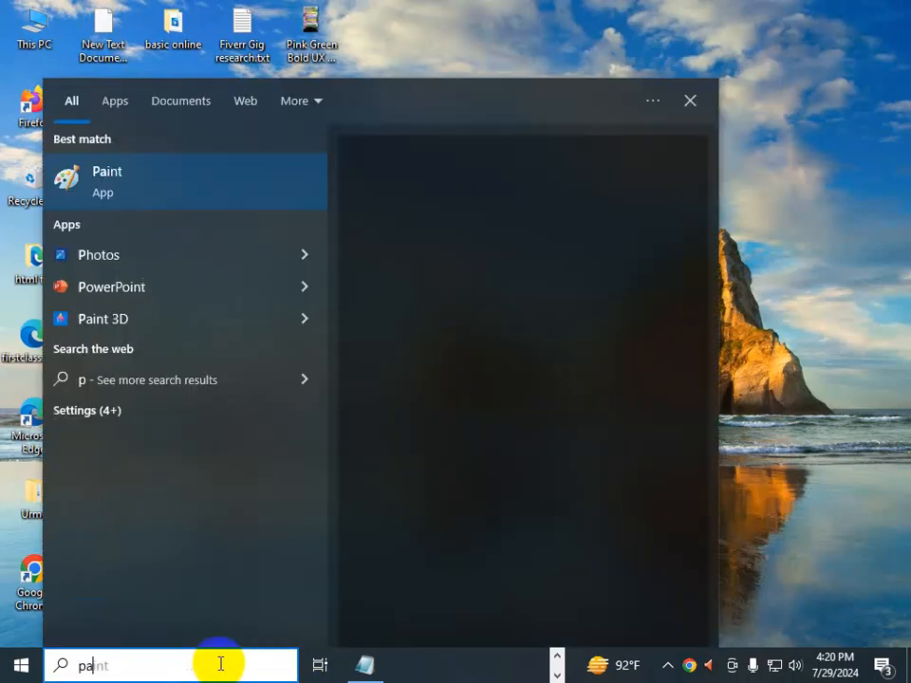
{"action": "left_click", "coordinate": [276, 189]}
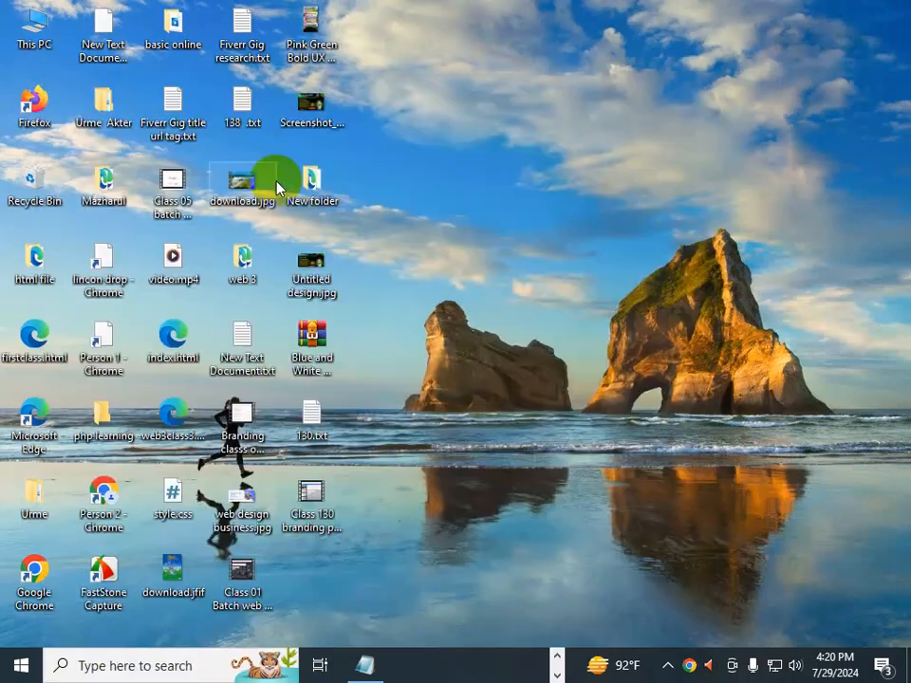
Draw a wide freehand black rectangle that nearly fills the canvas
{"action": "left_click_drag", "start_coordinate": [17, 173], "coordinate": [814, 167]}
{"action": "mouse_move", "coordinate": [22, 277]}
{"action": "left_mouse_down"}
{"action": "mouse_move", "coordinate": [28, 565]}
{"action": "mouse_move", "coordinate": [665, 566]}
{"action": "mouse_move", "coordinate": [860, 555]}
{"action": "left_mouse_up"}
{"action": "left_click_drag", "start_coordinate": [818, 169], "coordinate": [847, 554]}
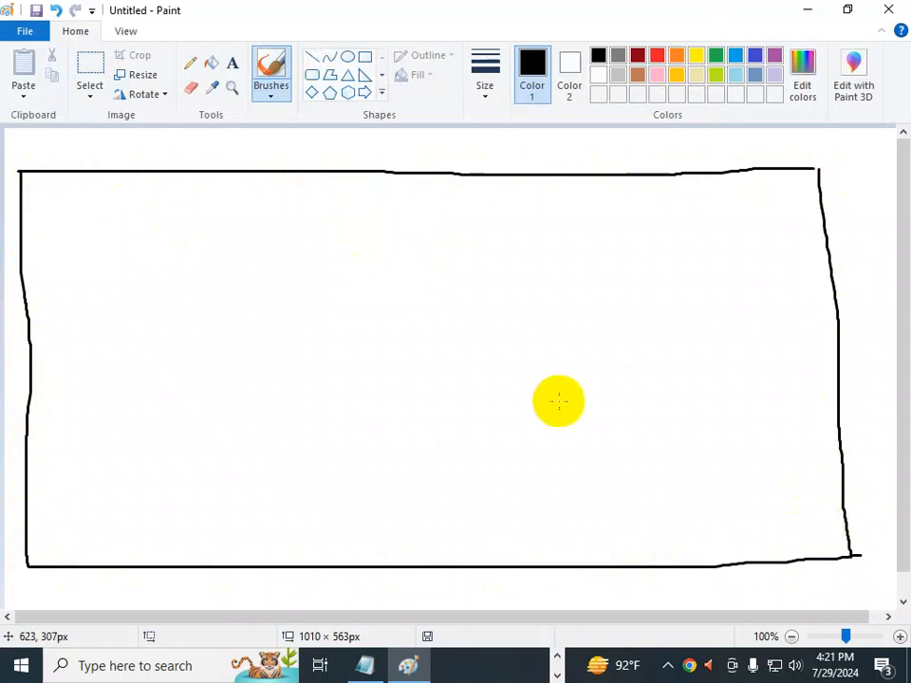
Divide the sketched rectangle with two freehand vertical lines and write the letters L, S and P for landscape, square and portrait
{"action": "mouse_move", "coordinate": [393, 261]}
{"action": "left_mouse_down"}
{"action": "mouse_move", "coordinate": [402, 363]}
{"action": "mouse_move", "coordinate": [453, 377]}
{"action": "left_mouse_up"}
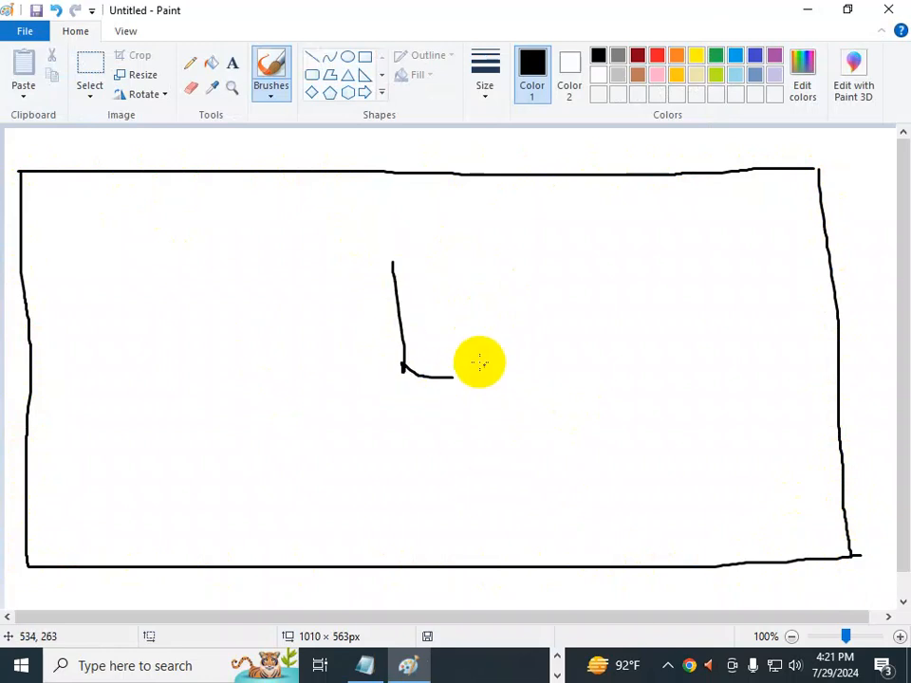
{"action": "left_click_drag", "start_coordinate": [417, 178], "coordinate": [441, 566]}
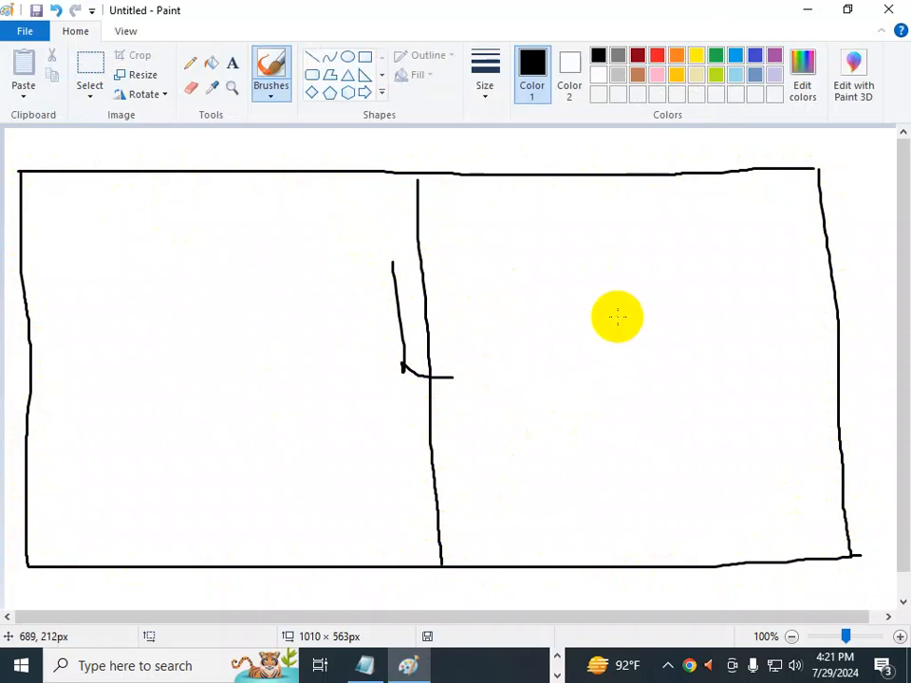
{"action": "mouse_move", "coordinate": [642, 289]}
{"action": "left_mouse_down"}
{"action": "mouse_move", "coordinate": [663, 350]}
{"action": "mouse_move", "coordinate": [621, 359]}
{"action": "left_mouse_up"}
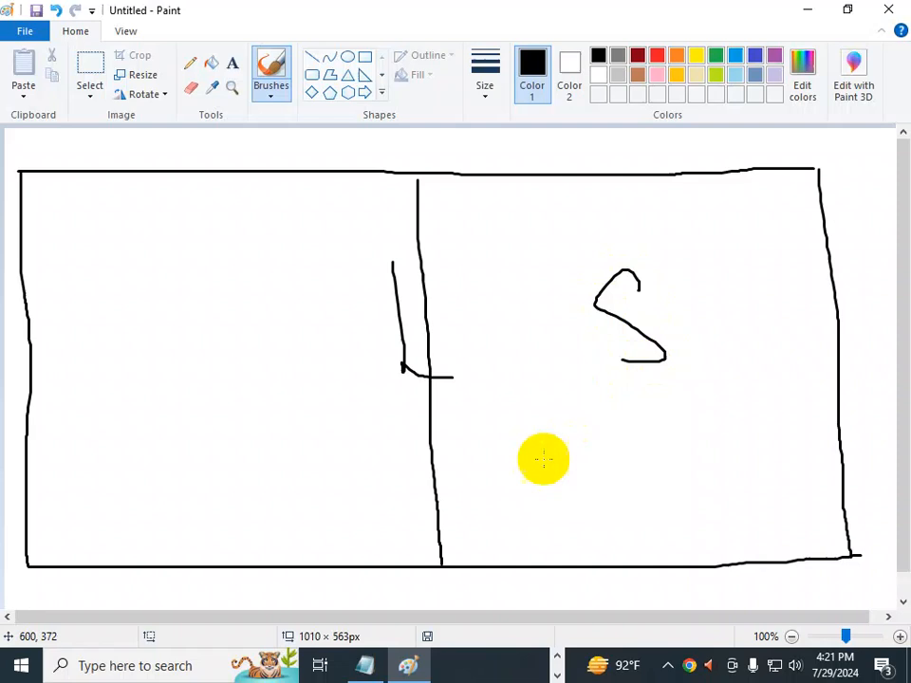
{"action": "left_click_drag", "start_coordinate": [200, 175], "coordinate": [203, 564]}
{"action": "mouse_move", "coordinate": [90, 287]}
{"action": "left_mouse_down"}
{"action": "mouse_move", "coordinate": [112, 397]}
{"action": "mouse_move", "coordinate": [137, 309]}
{"action": "mouse_move", "coordinate": [99, 337]}
{"action": "left_mouse_up"}
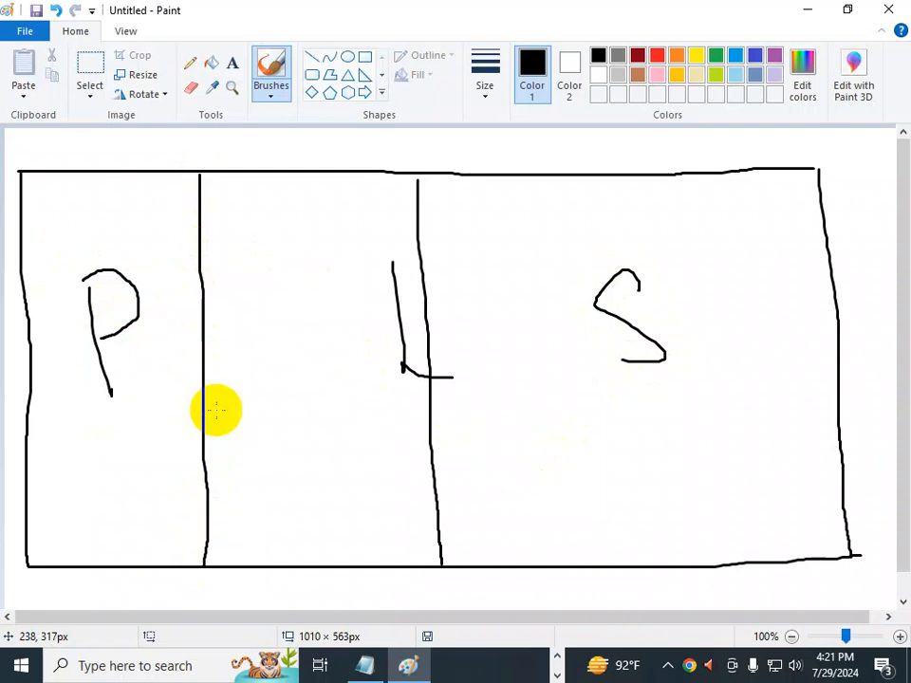
Switch from Paint to the Notepad list, highlight Landscape, Square and Portrait in turn, and minimize Notepad
{"action": "left_click", "coordinate": [805, 10]}
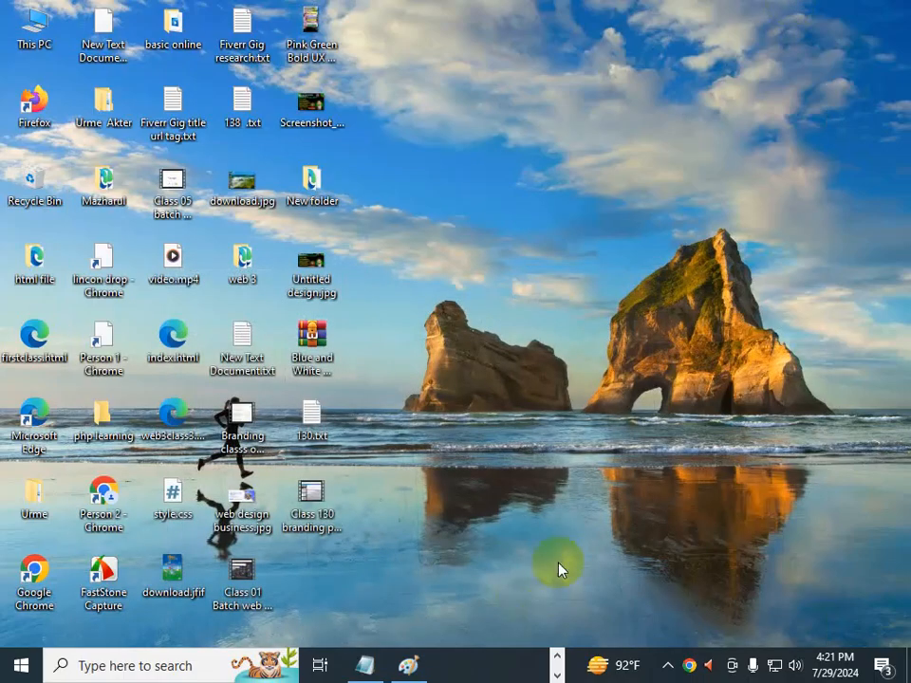
{"action": "left_click", "coordinate": [533, 662]}
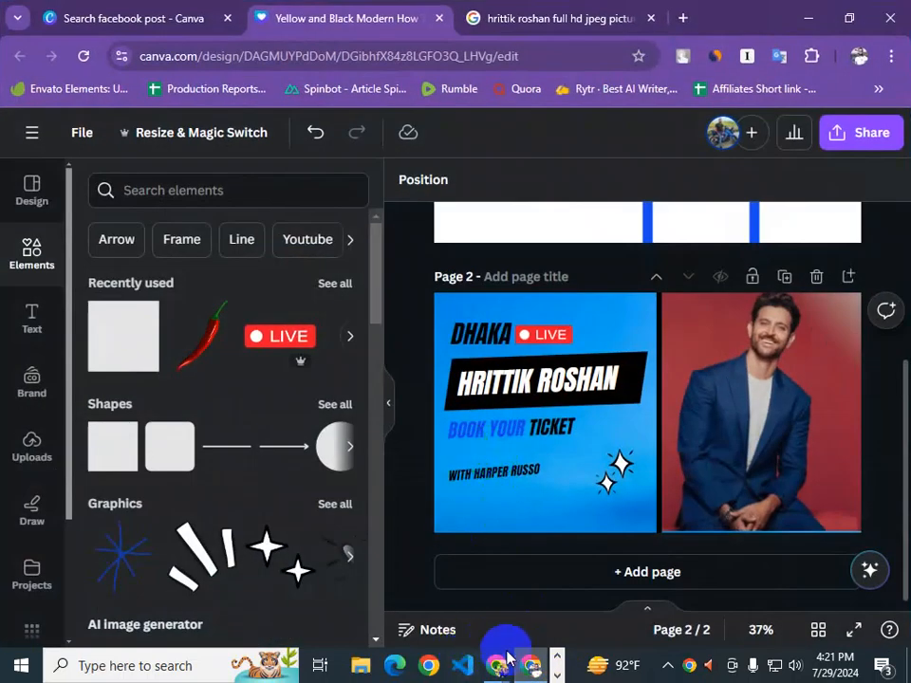
{"action": "left_click", "coordinate": [557, 675]}
{"action": "left_click", "coordinate": [557, 675]}
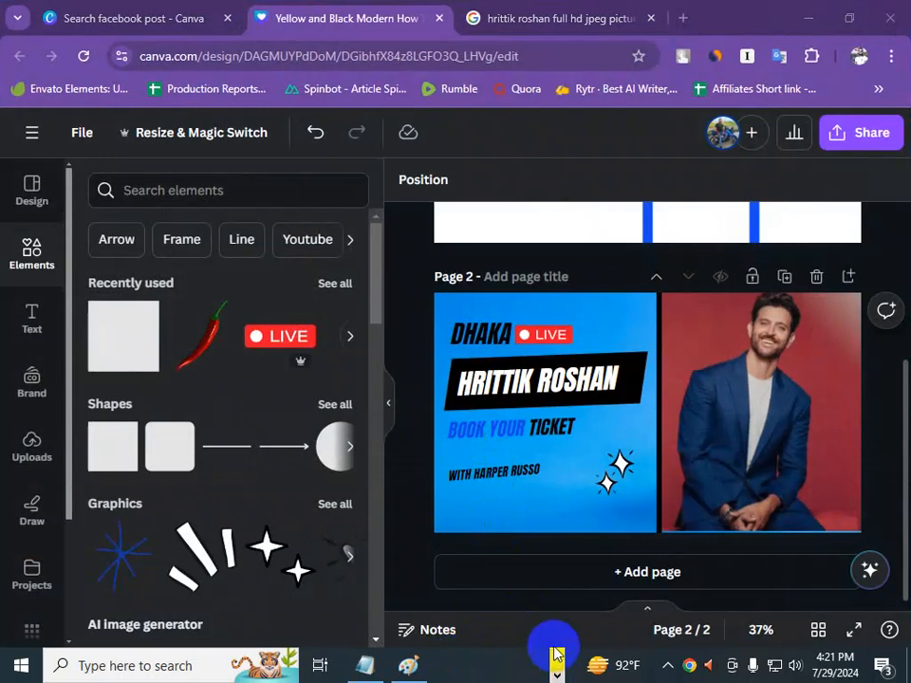
{"action": "left_click", "coordinate": [557, 675]}
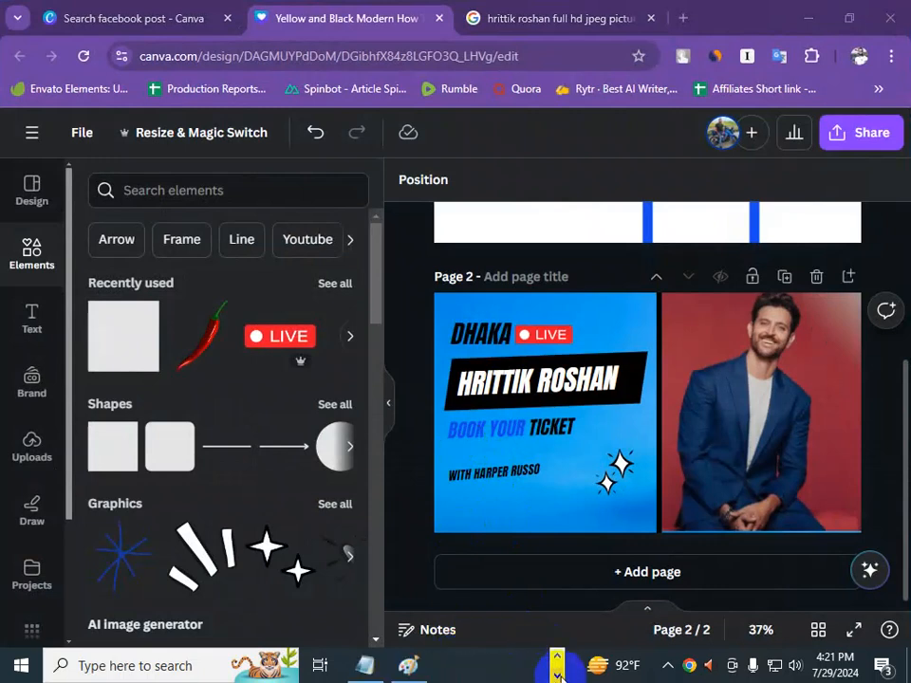
{"action": "left_click", "coordinate": [363, 665]}
{"action": "left_click_drag", "start_coordinate": [36, 104], "coordinate": [575, 91]}
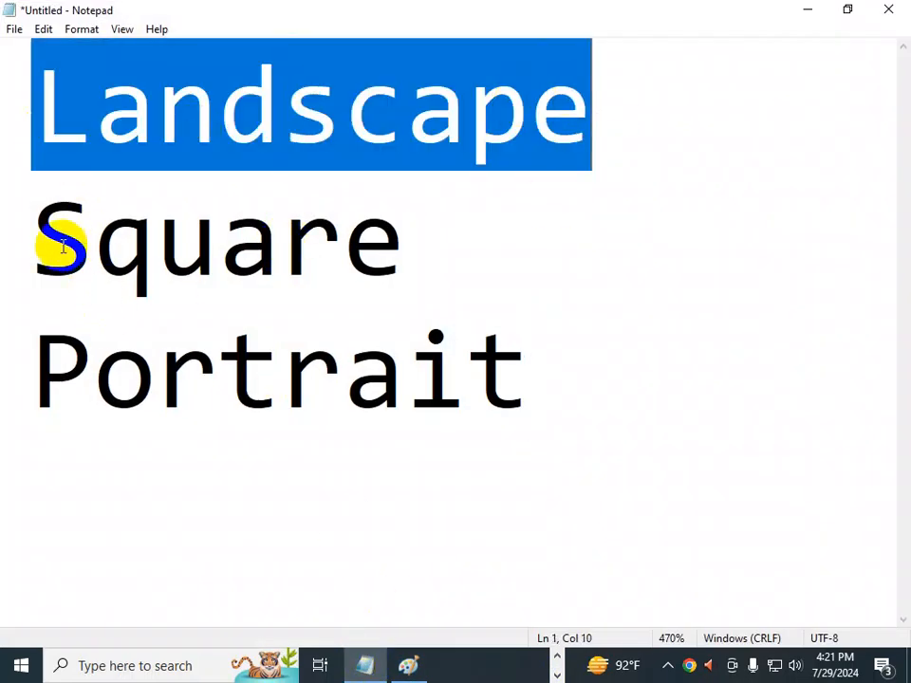
{"action": "left_click_drag", "start_coordinate": [38, 240], "coordinate": [532, 256]}
{"action": "left_click_drag", "start_coordinate": [36, 379], "coordinate": [397, 388]}
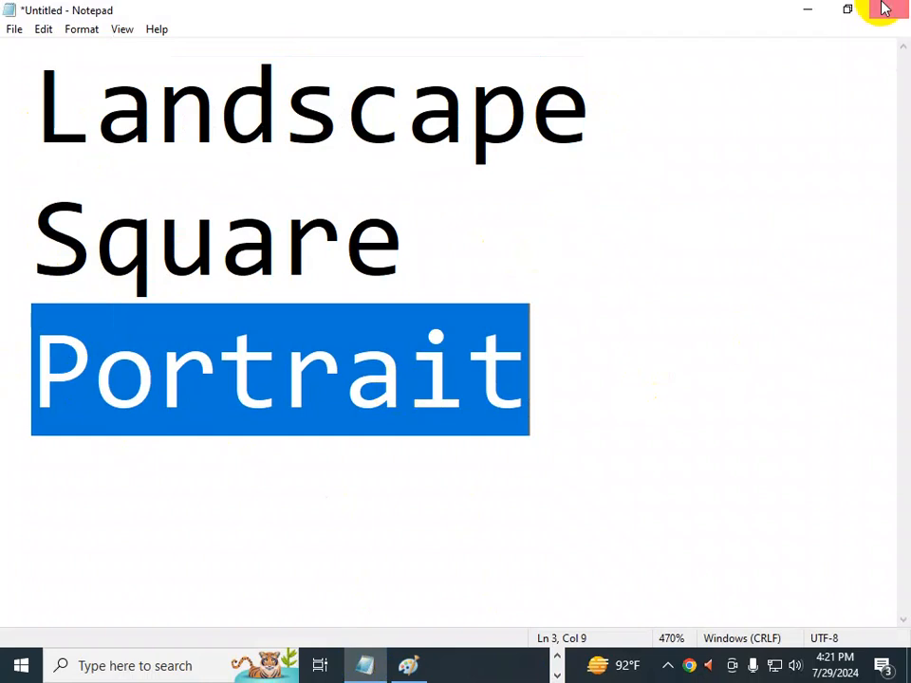
{"action": "left_click", "coordinate": [806, 8]}
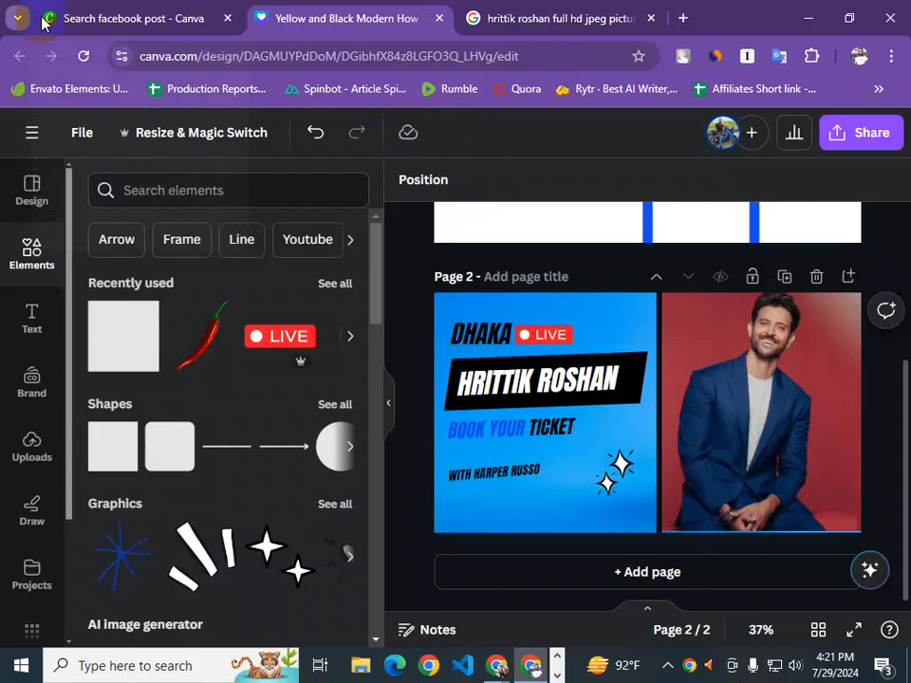
Look through the square templates in the facebook post search results
{"action": "left_click", "coordinate": [155, 18]}
{"action": "scroll", "coordinate": [386, 315], "scroll_direction": "up", "scroll_amount": 4}
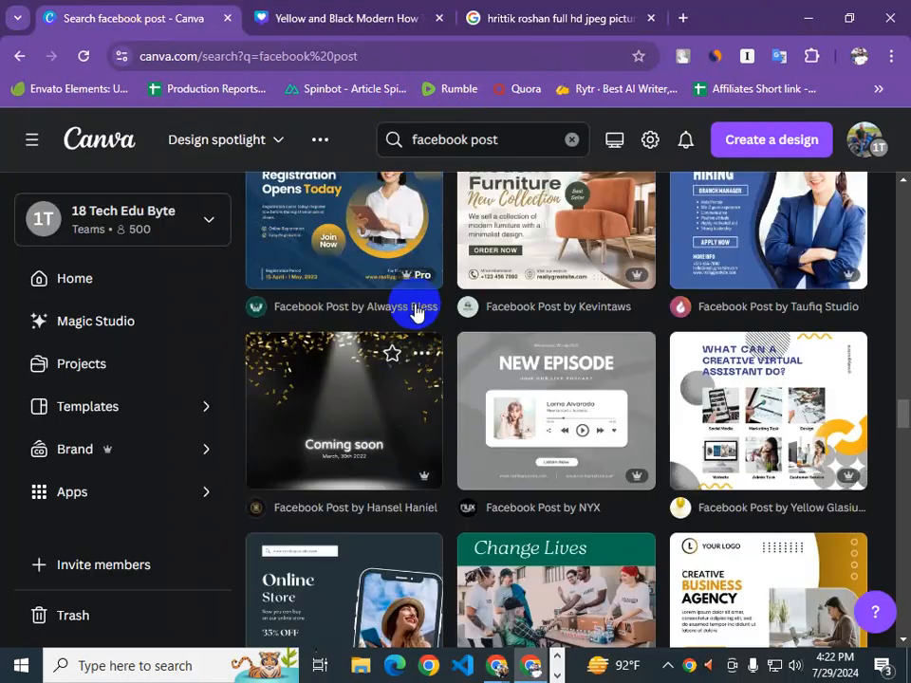
{"action": "scroll", "coordinate": [496, 254], "scroll_direction": "down", "scroll_amount": 3}
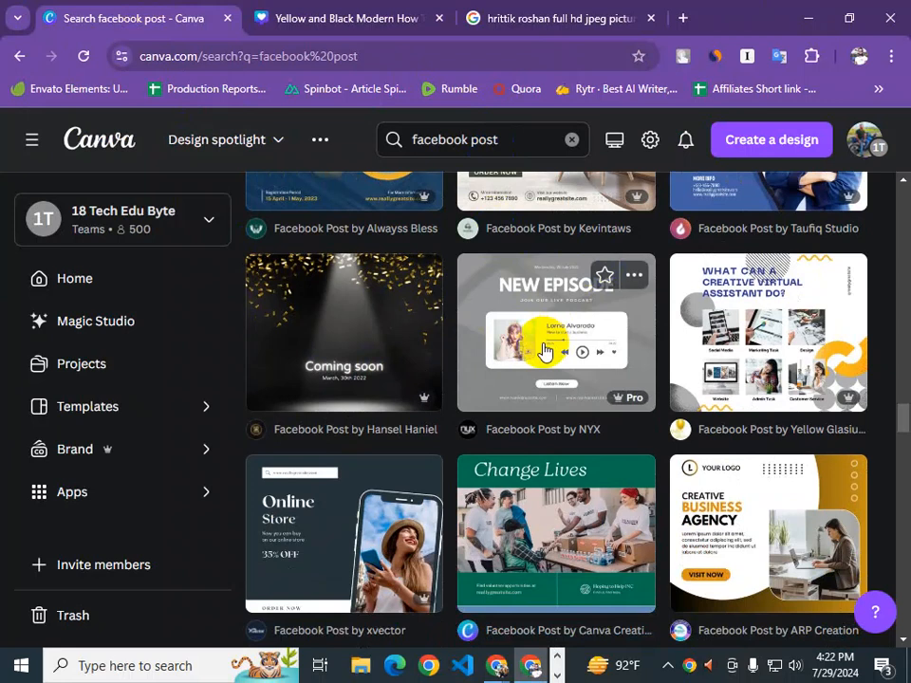
{"action": "left_click", "coordinate": [572, 141]}
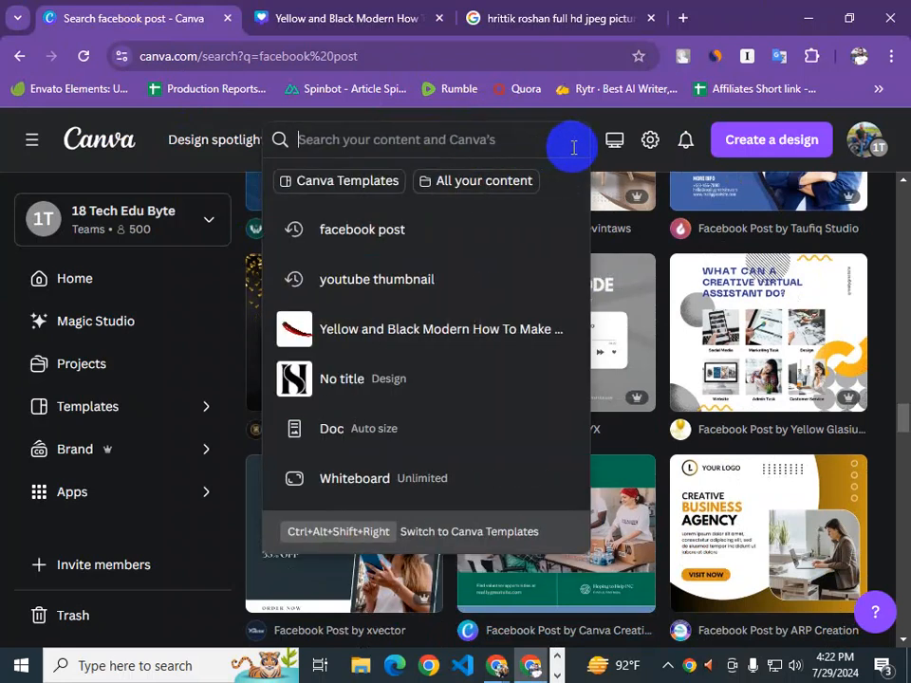
Create a new custom-size square design of 1080 × 1080 px
{"action": "left_click", "coordinate": [769, 154]}
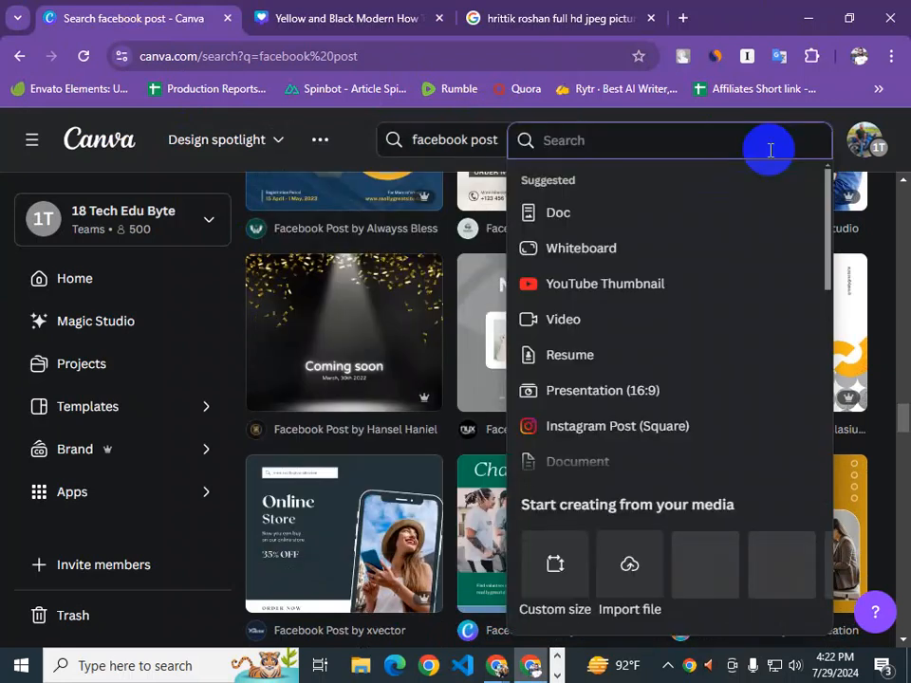
{"action": "left_click", "coordinate": [558, 571]}
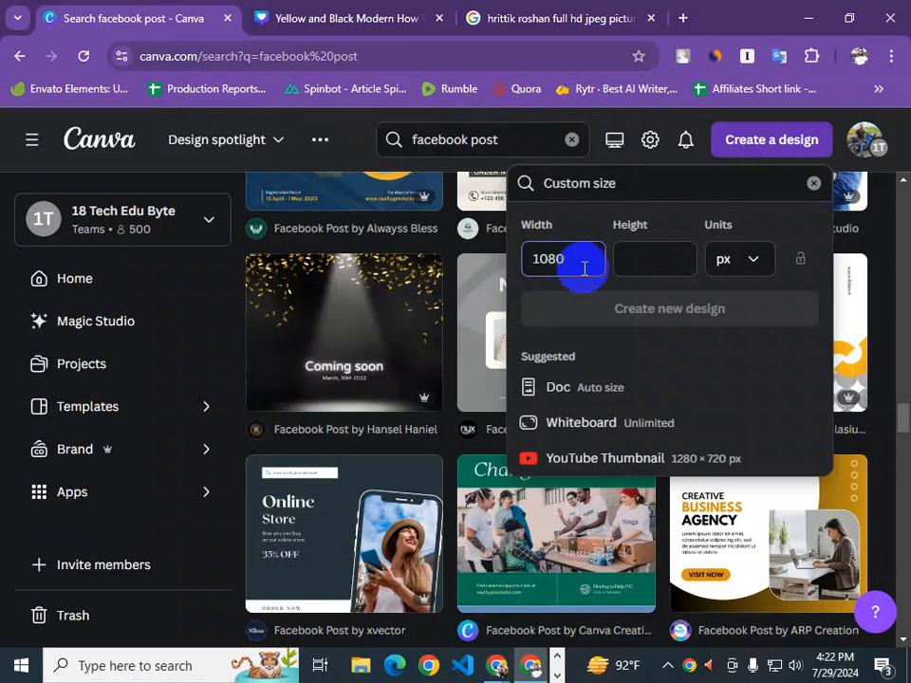
{"action": "left_click", "coordinate": [644, 255]}
{"action": "type", "text": "1080"}
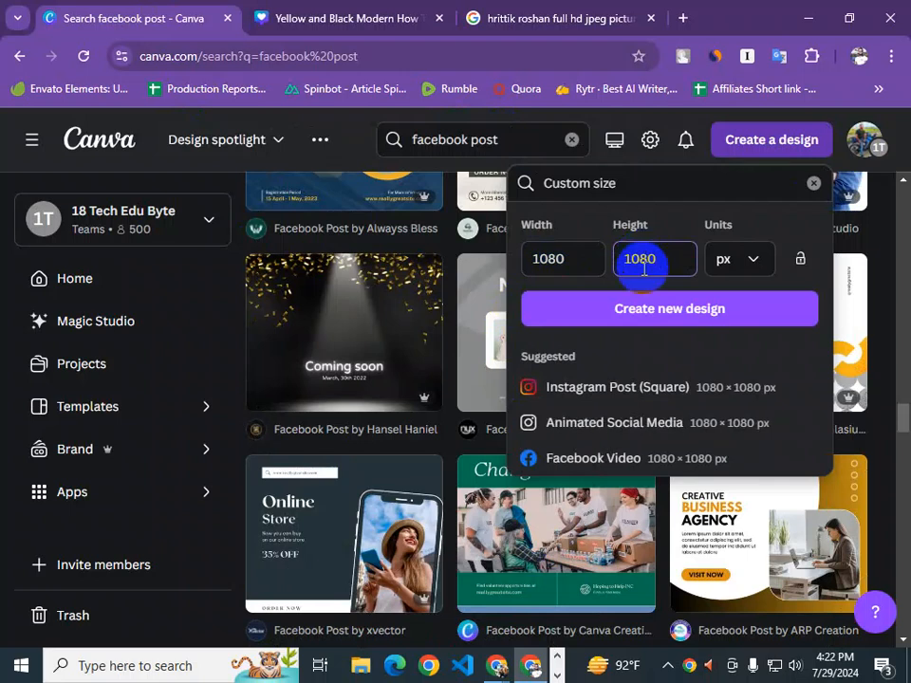
{"action": "left_click", "coordinate": [666, 318]}
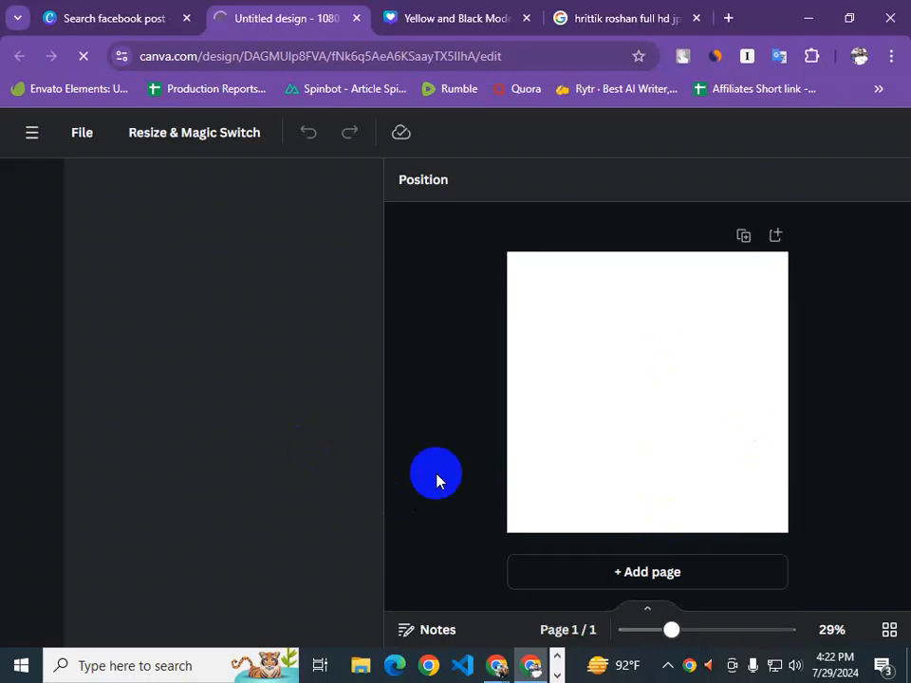
Return to the search page and create a second custom-size design, portrait, 1000 px wide and 1500 px high
{"action": "left_click", "coordinate": [151, 8]}
{"action": "double_click", "coordinate": [572, 256]}
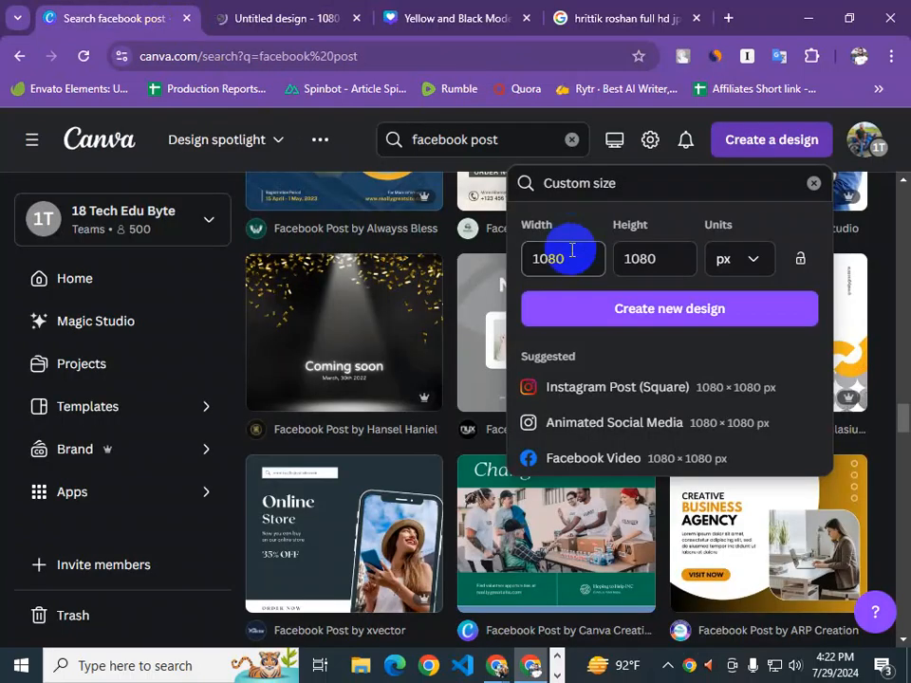
{"action": "type", "text": "1000"}
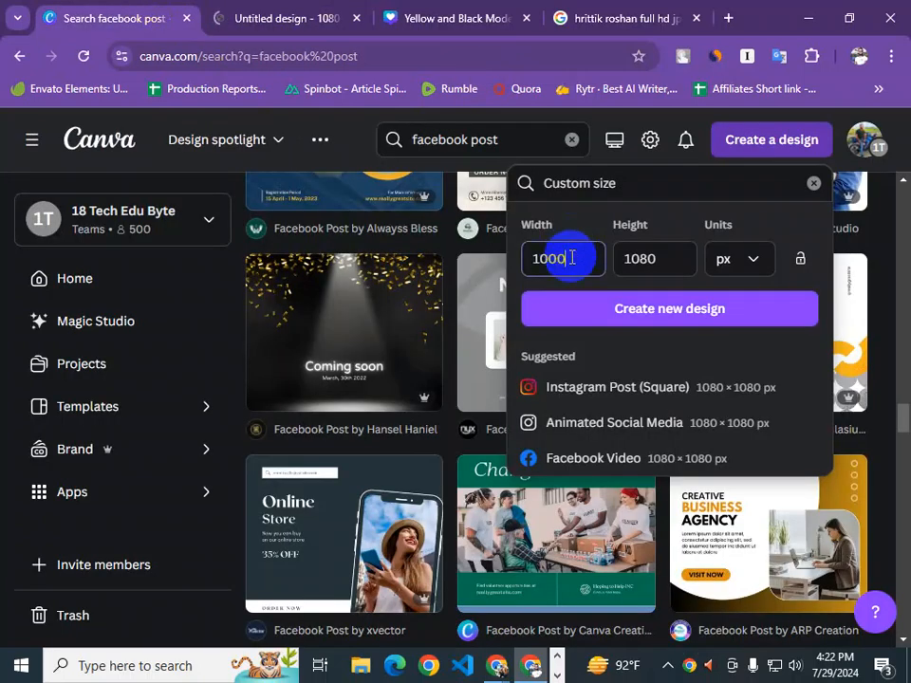
{"action": "left_click", "coordinate": [659, 258]}
{"action": "type", "text": "15"}
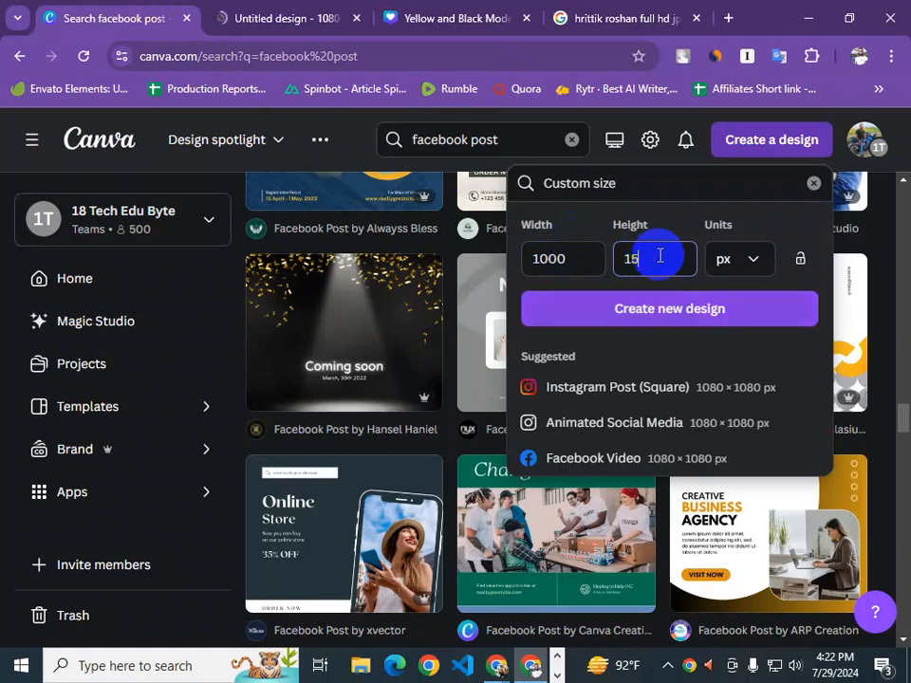
{"action": "type", "text": "00"}
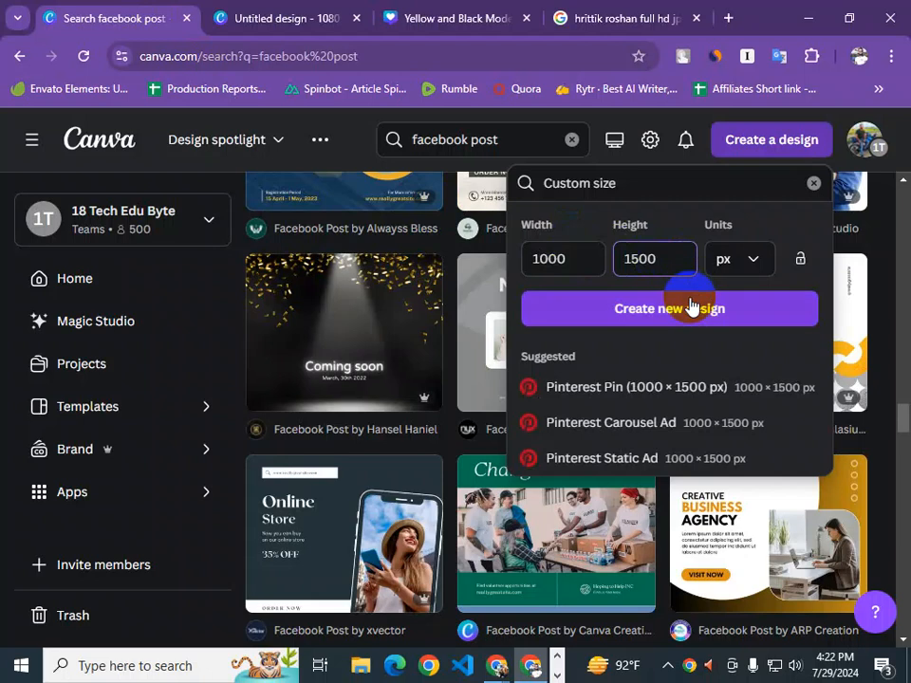
{"action": "left_click", "coordinate": [691, 305]}
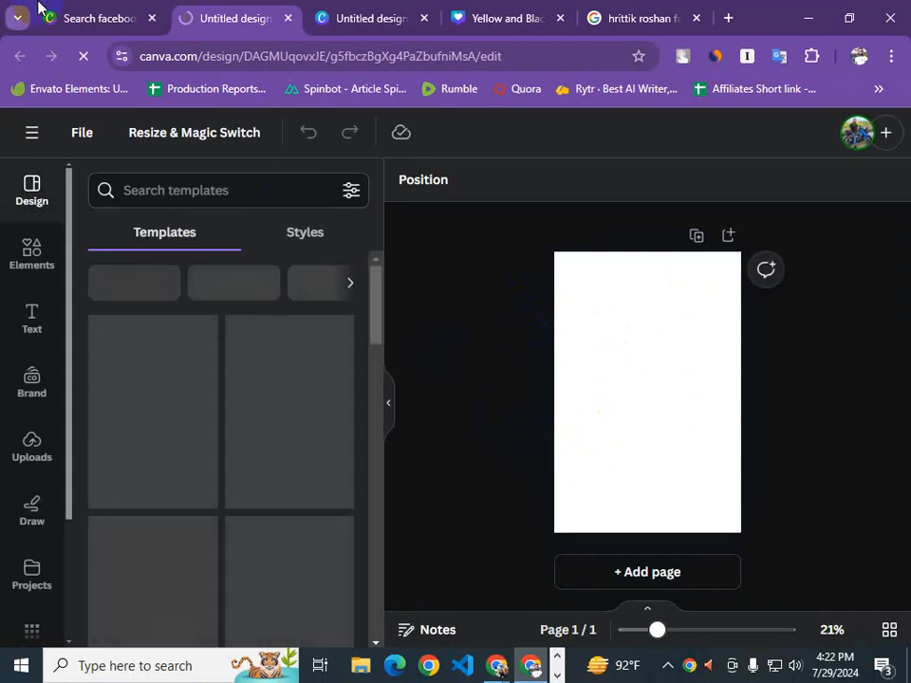
Remove all the blue divider bars from page 1 of the Yellow and Black landscape design
{"action": "left_click", "coordinate": [98, 14]}
{"action": "left_click", "coordinate": [267, 329]}
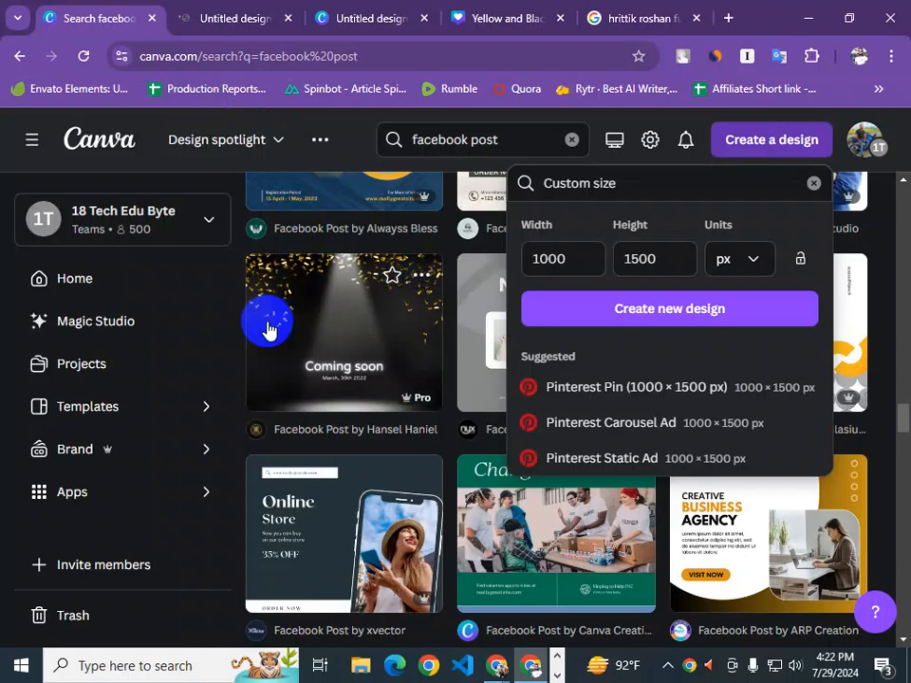
{"action": "left_click", "coordinate": [350, 12]}
{"action": "left_click", "coordinate": [469, 9]}
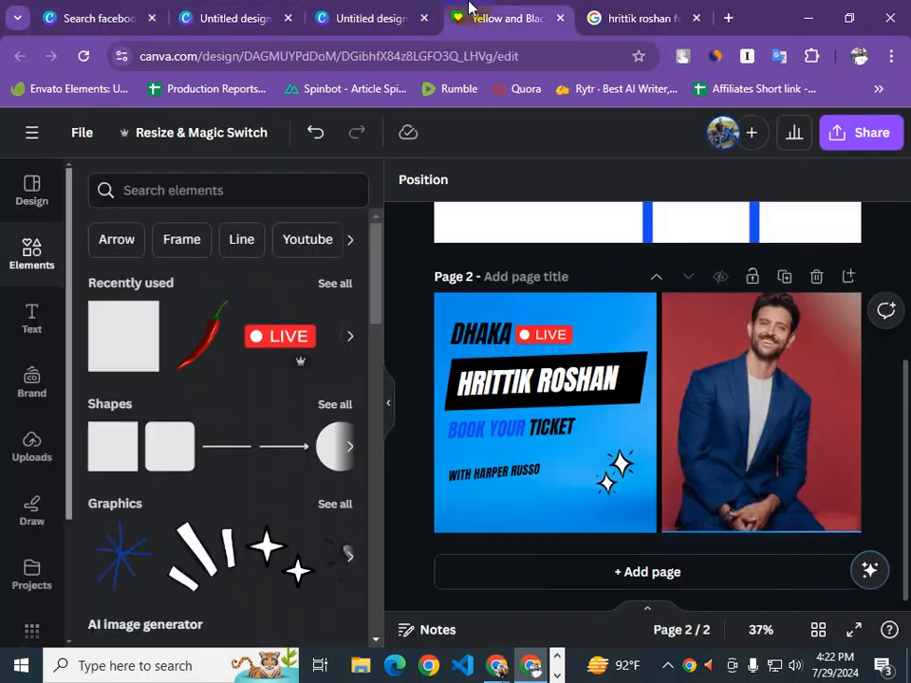
{"action": "scroll", "coordinate": [588, 332], "scroll_direction": "up", "scroll_amount": 3}
{"action": "left_click_drag", "start_coordinate": [580, 332], "coordinate": [795, 349]}
{"action": "key", "text": "ctrl+x"}
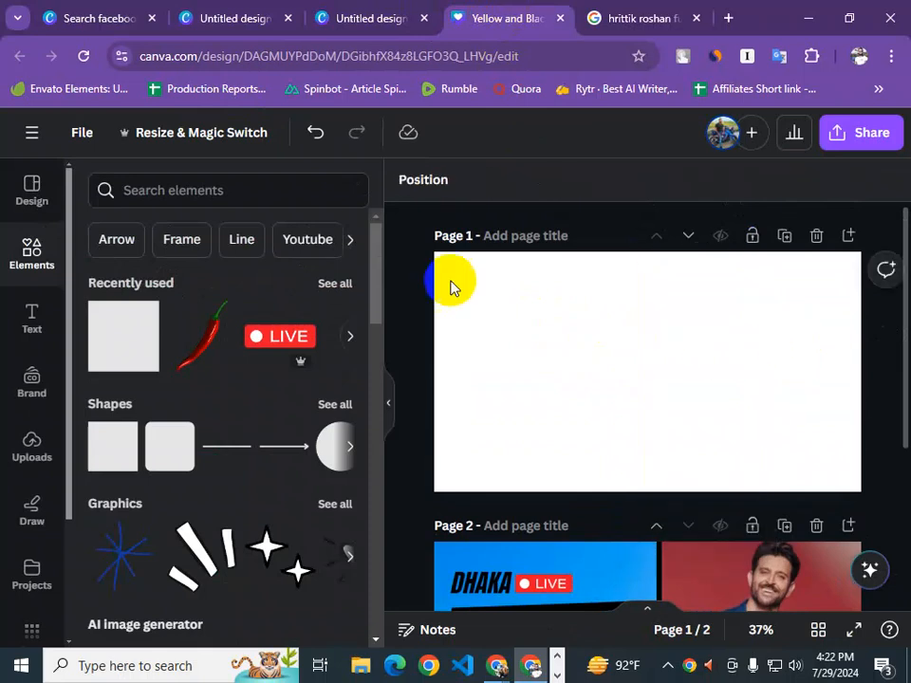
Compare the page shapes of the blank square and portrait designs
{"action": "left_click", "coordinate": [376, 6]}
{"action": "left_click", "coordinate": [244, 10]}
{"action": "left_click", "coordinate": [406, 12]}
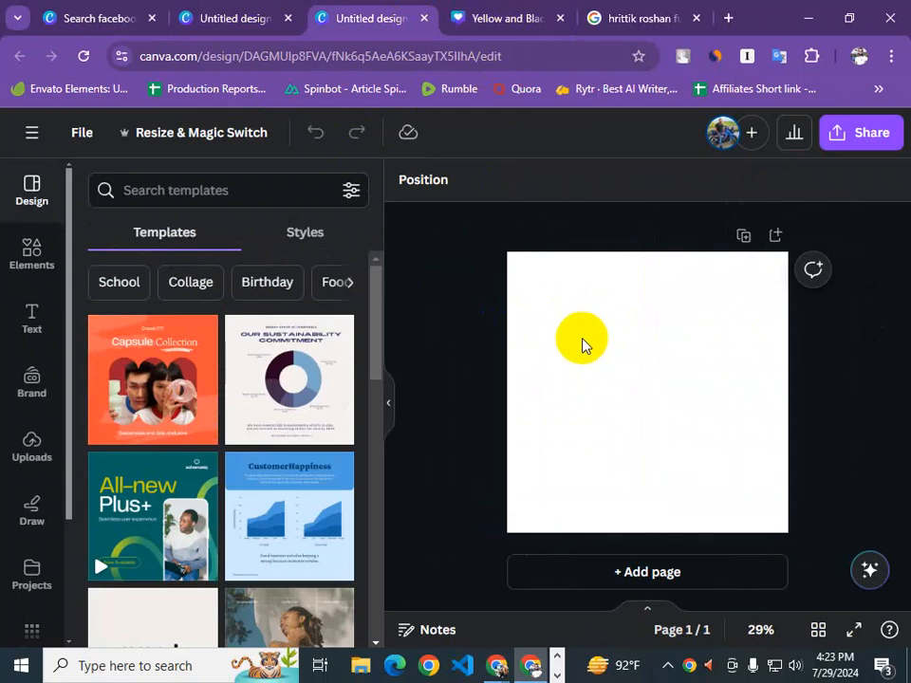
{"action": "left_click", "coordinate": [234, 13]}
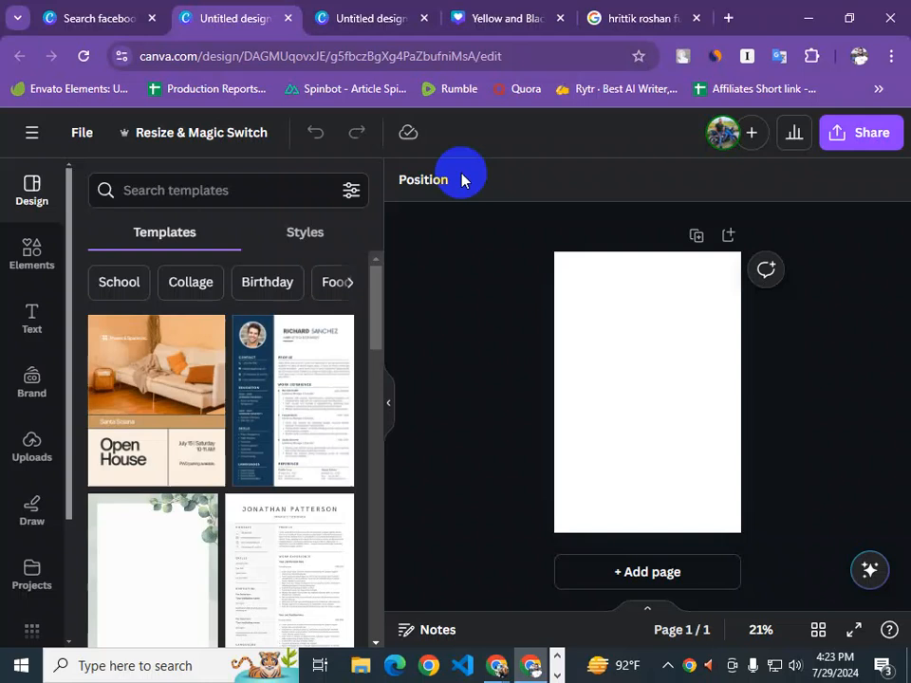
Browse the suggested templates for the square design and for the portrait design
{"action": "left_click", "coordinate": [374, 16]}
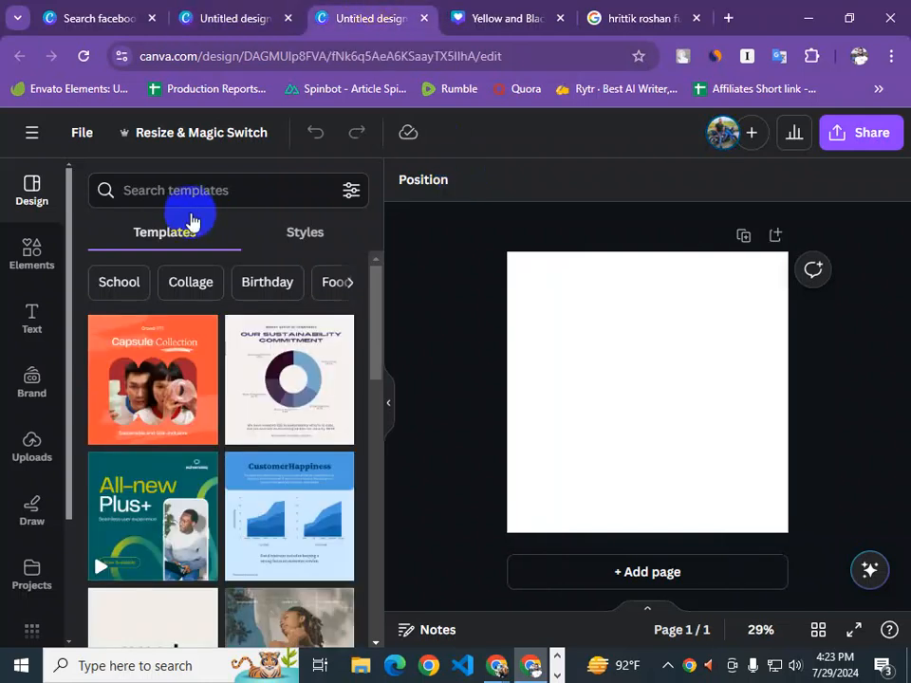
{"action": "left_click", "coordinate": [581, 388]}
{"action": "scroll", "coordinate": [275, 451], "scroll_direction": "down", "scroll_amount": 4}
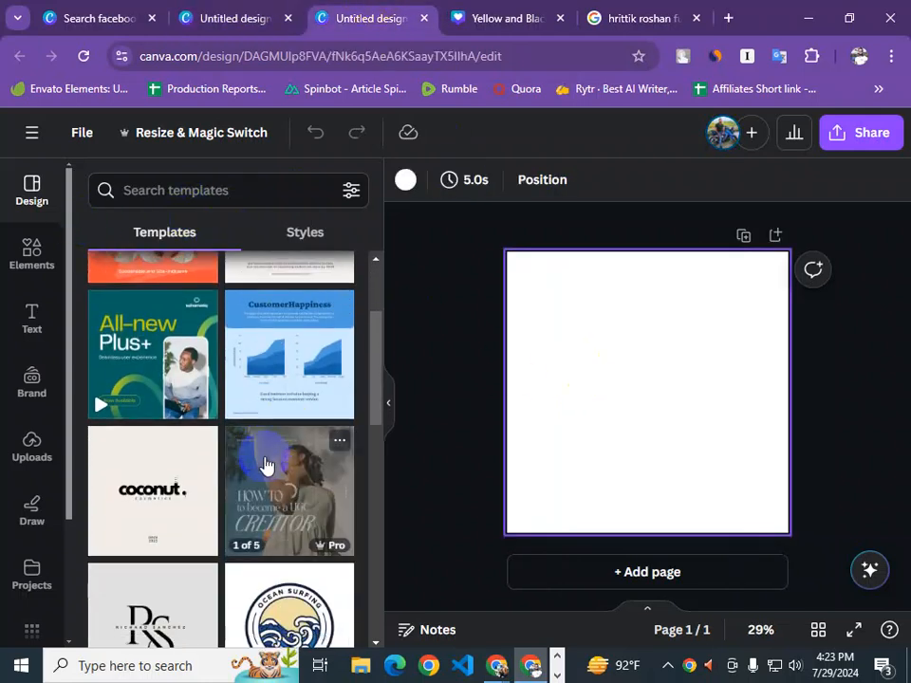
{"action": "scroll", "coordinate": [265, 465], "scroll_direction": "down", "scroll_amount": 3}
{"action": "left_click", "coordinate": [233, 16]}
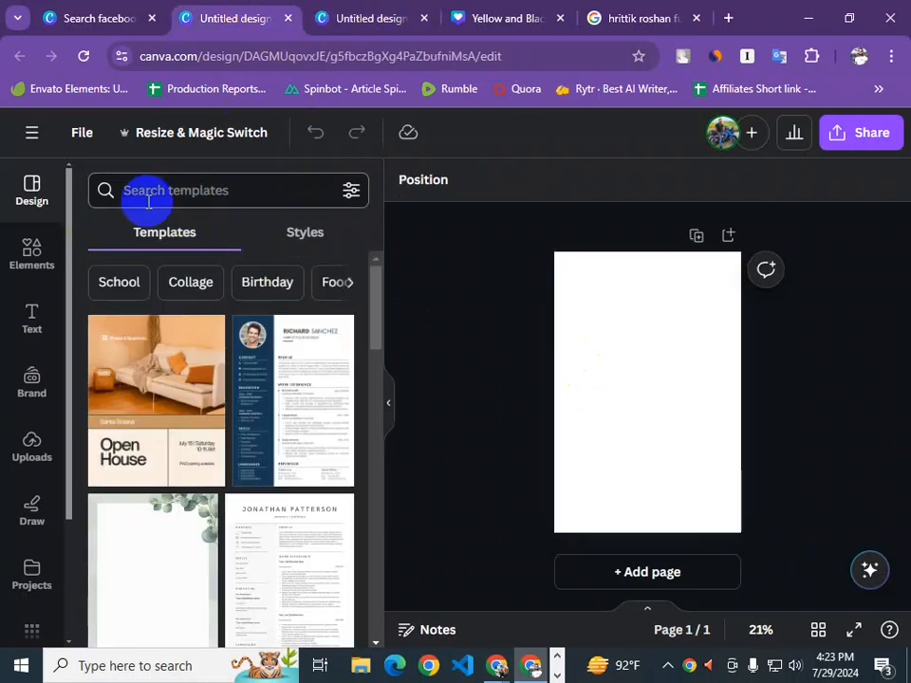
{"action": "scroll", "coordinate": [237, 438], "scroll_direction": "down", "scroll_amount": 4}
{"action": "scroll", "coordinate": [237, 439], "scroll_direction": "up", "scroll_amount": 4}
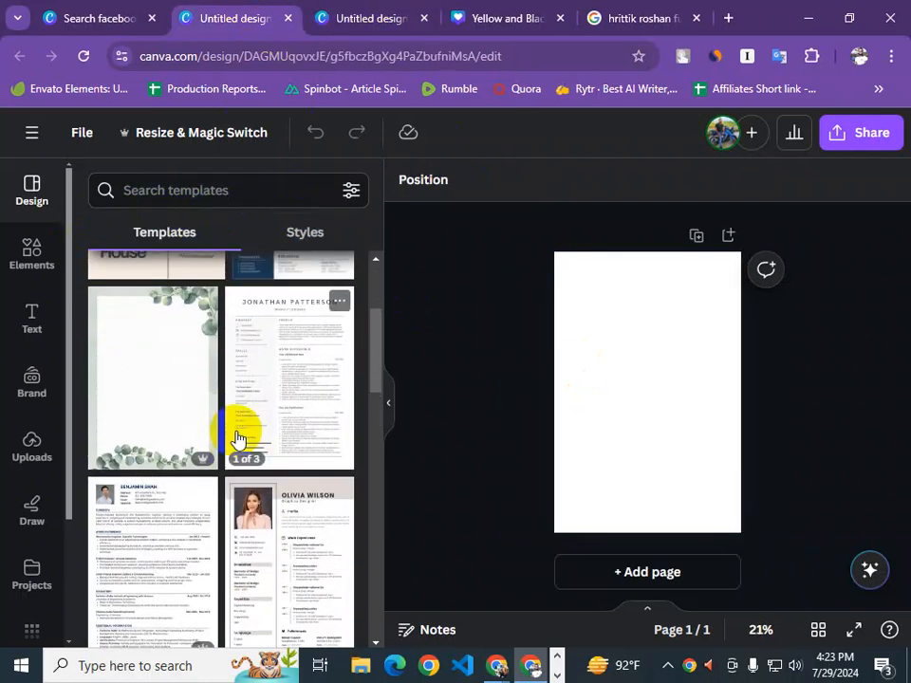
{"action": "scroll", "coordinate": [228, 441], "scroll_direction": "down", "scroll_amount": 8}
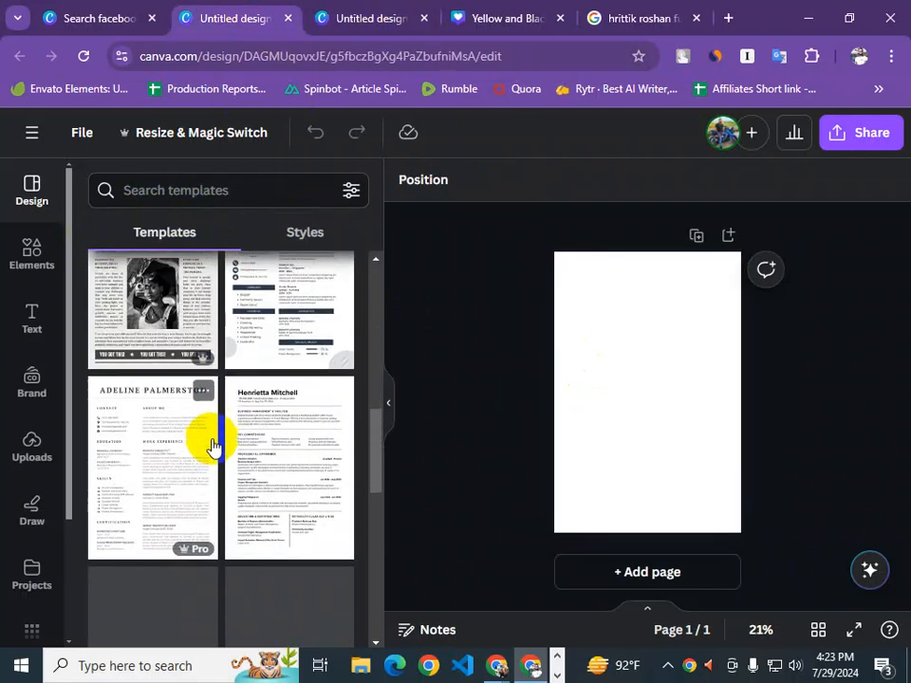
{"action": "scroll", "coordinate": [210, 444], "scroll_direction": "down", "scroll_amount": 2}
{"action": "scroll", "coordinate": [210, 441], "scroll_direction": "up", "scroll_amount": 6}
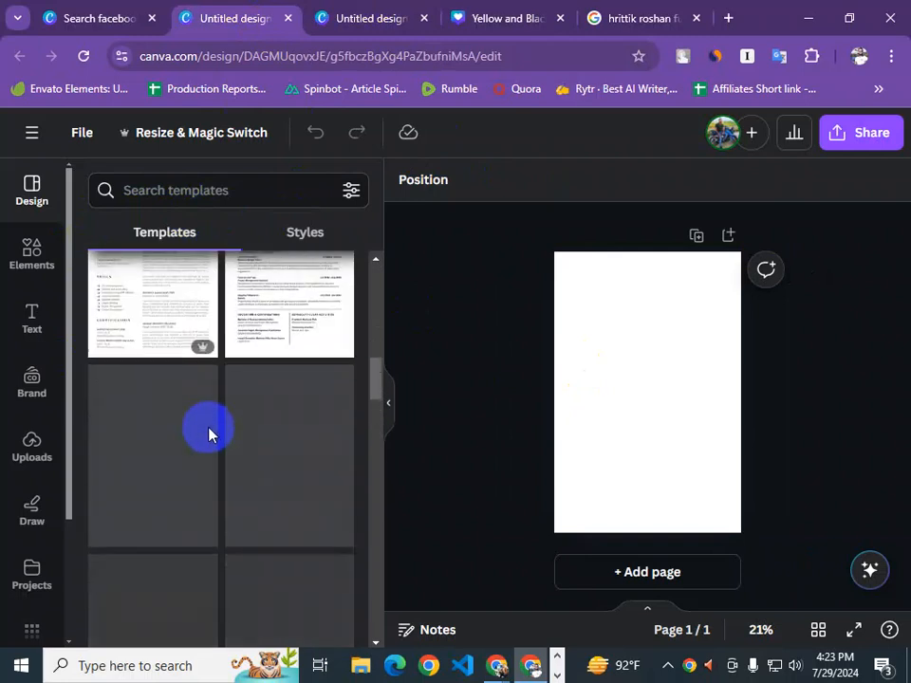
{"action": "scroll", "coordinate": [209, 435], "scroll_direction": "up", "scroll_amount": 6}
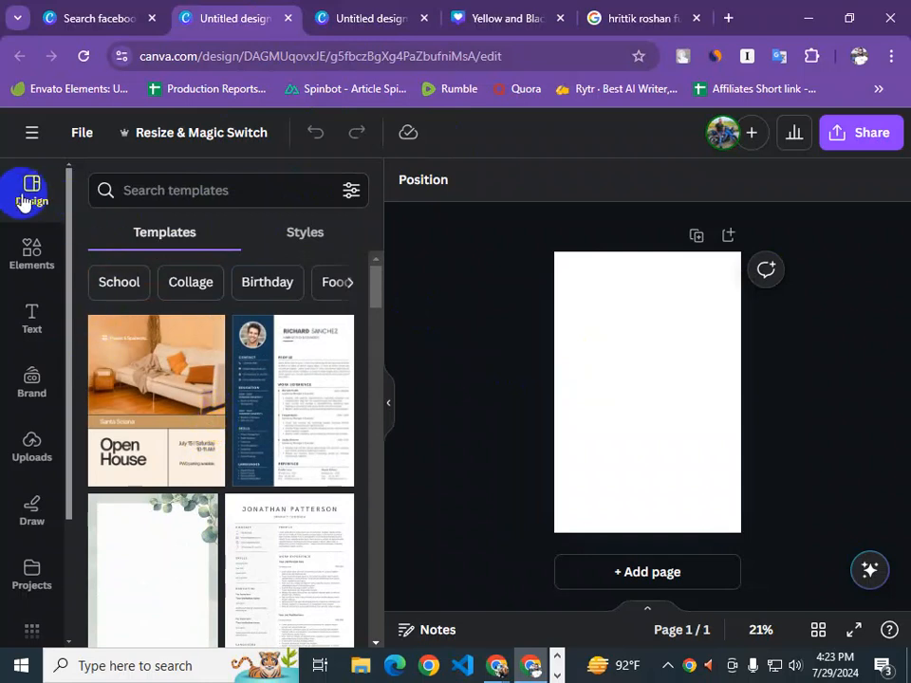
Search the portrait design's templates for "burger" and browse the matching portrait layouts
{"action": "left_click", "coordinate": [155, 190]}
{"action": "type", "text": "burger"}
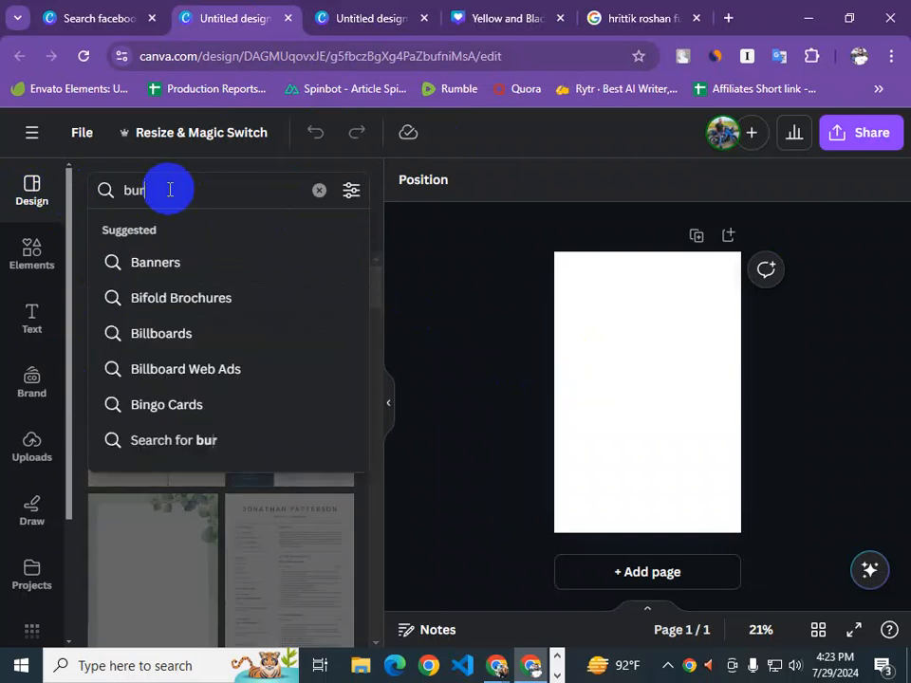
{"action": "key", "text": "Return"}
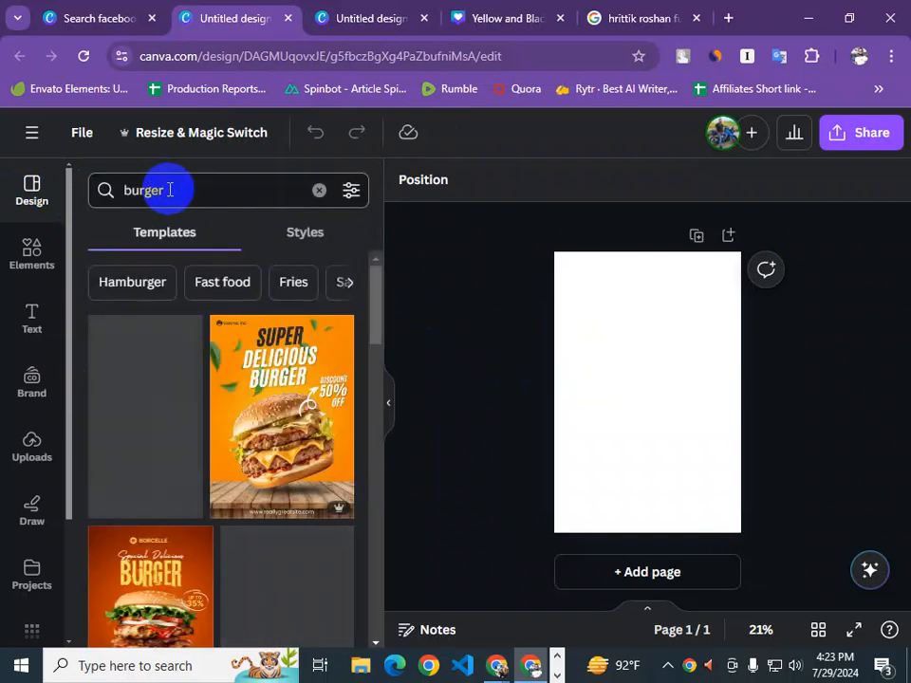
{"action": "scroll", "coordinate": [226, 371], "scroll_direction": "down", "scroll_amount": 5}
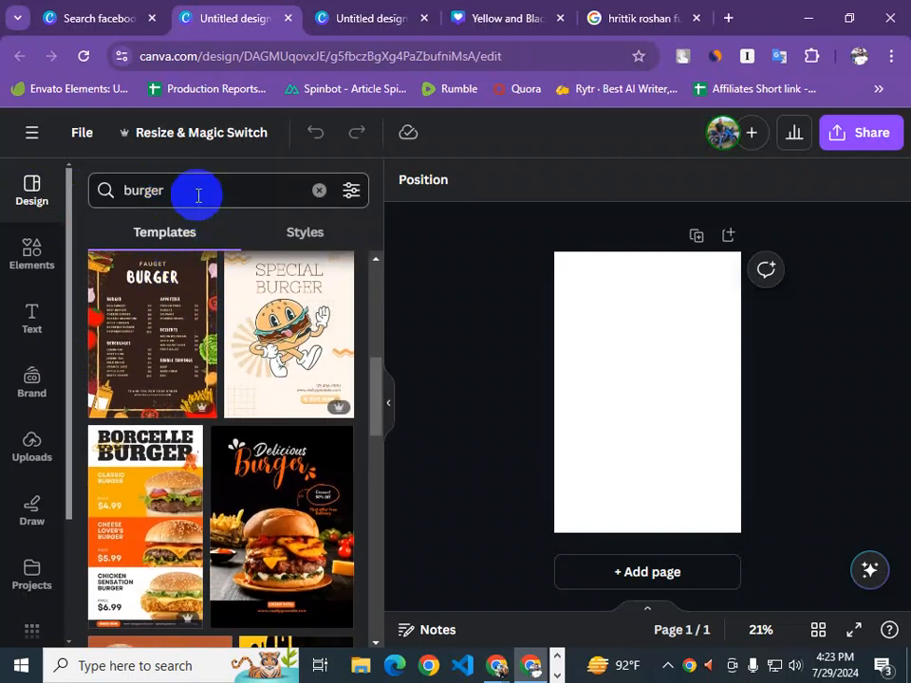
{"action": "scroll", "coordinate": [234, 362], "scroll_direction": "down", "scroll_amount": 3}
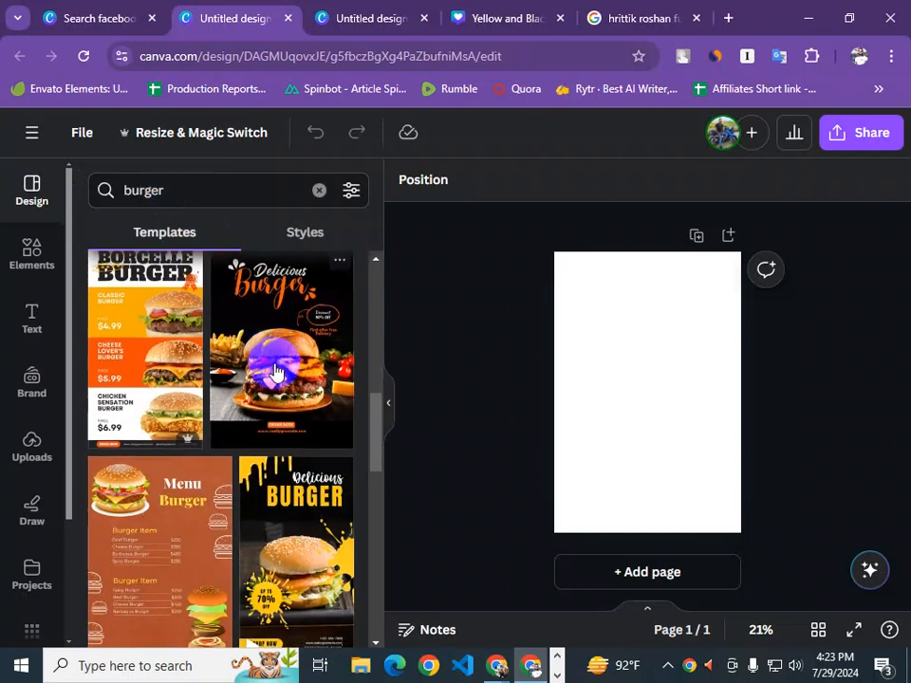
{"action": "scroll", "coordinate": [256, 350], "scroll_direction": "up", "scroll_amount": 3}
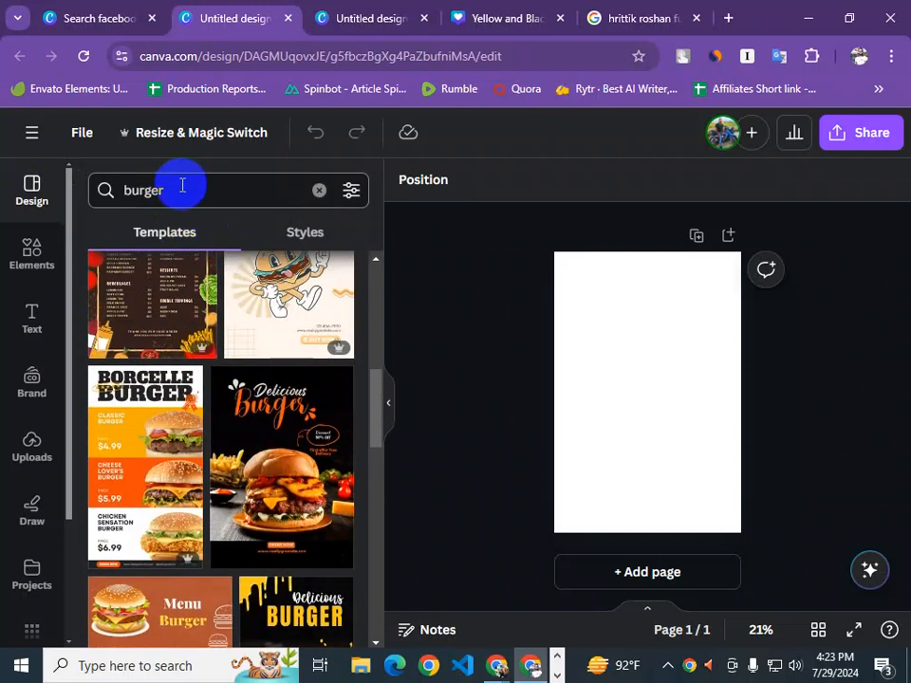
{"action": "scroll", "coordinate": [282, 410], "scroll_direction": "down", "scroll_amount": 10}
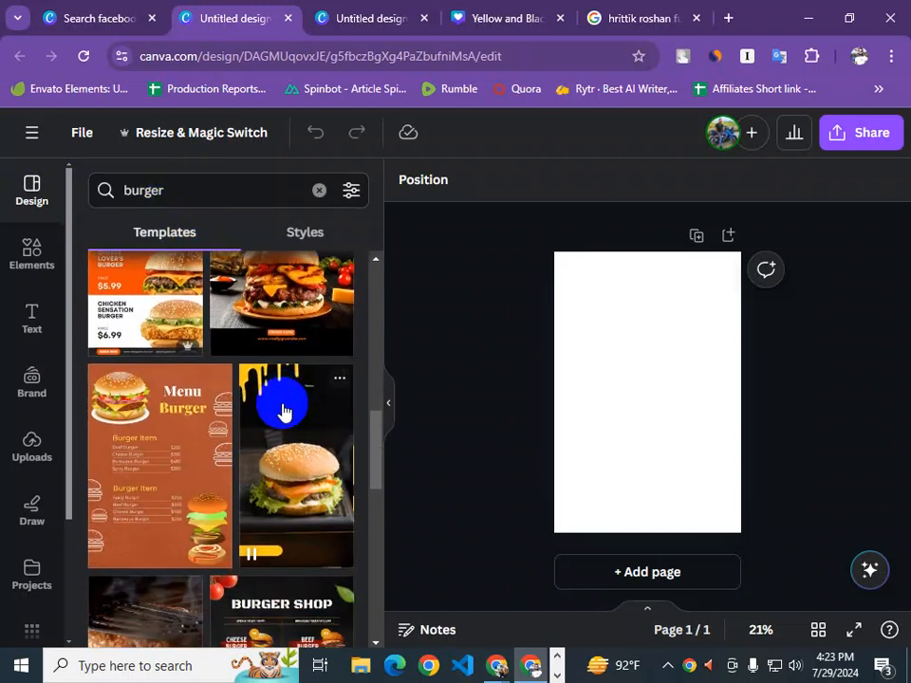
{"action": "scroll", "coordinate": [278, 415], "scroll_direction": "up", "scroll_amount": 10}
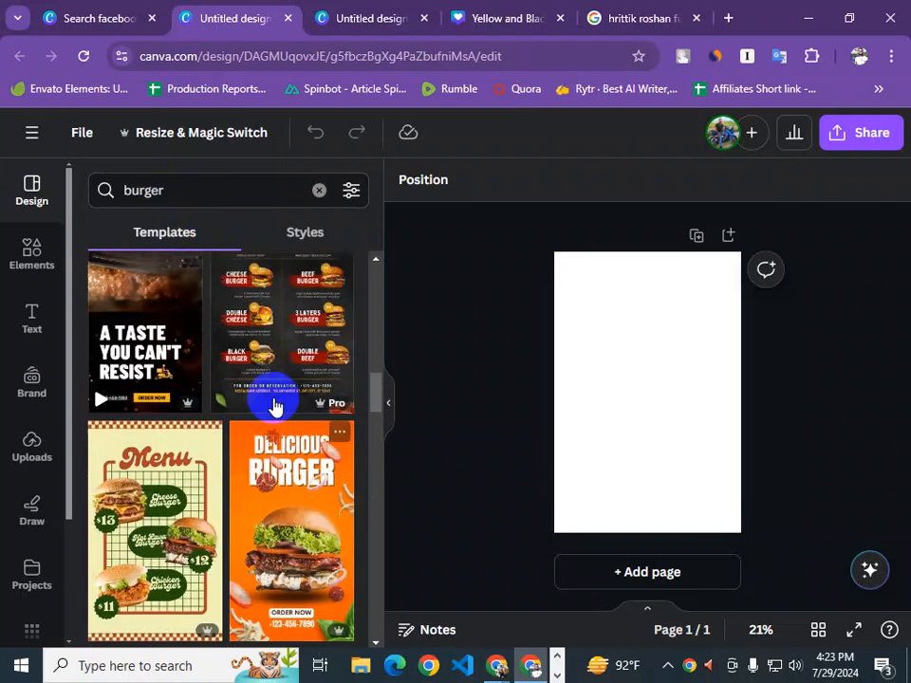
{"action": "scroll", "coordinate": [267, 315], "scroll_direction": "up", "scroll_amount": 1}
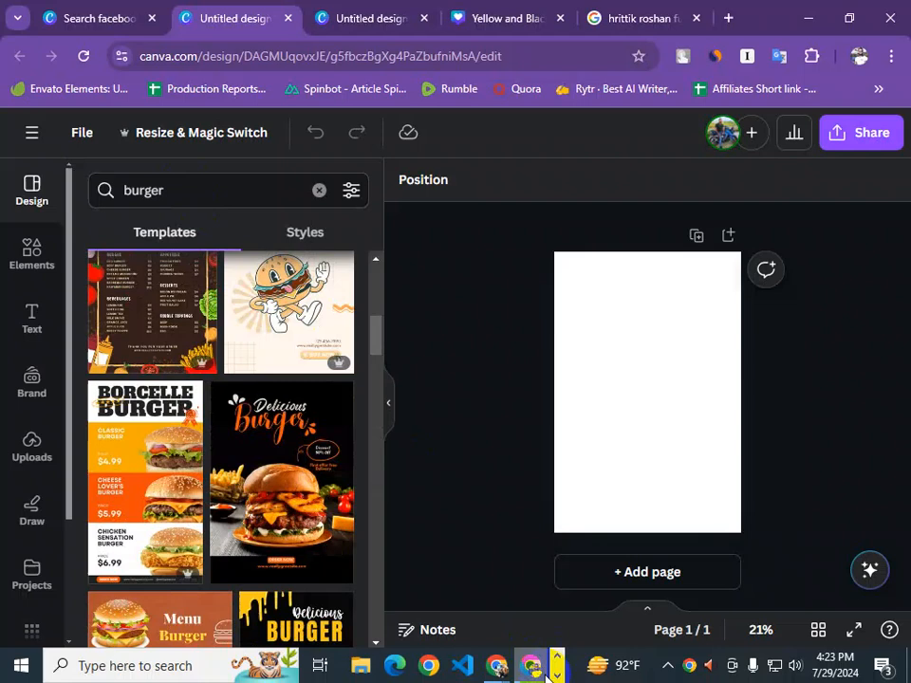
Switch to Notepad to review the Landscape, Square and Portrait list, highlighting Landscape, and return to the portrait design in Canva
{"action": "left_click", "coordinate": [557, 675]}
{"action": "left_click", "coordinate": [368, 663]}
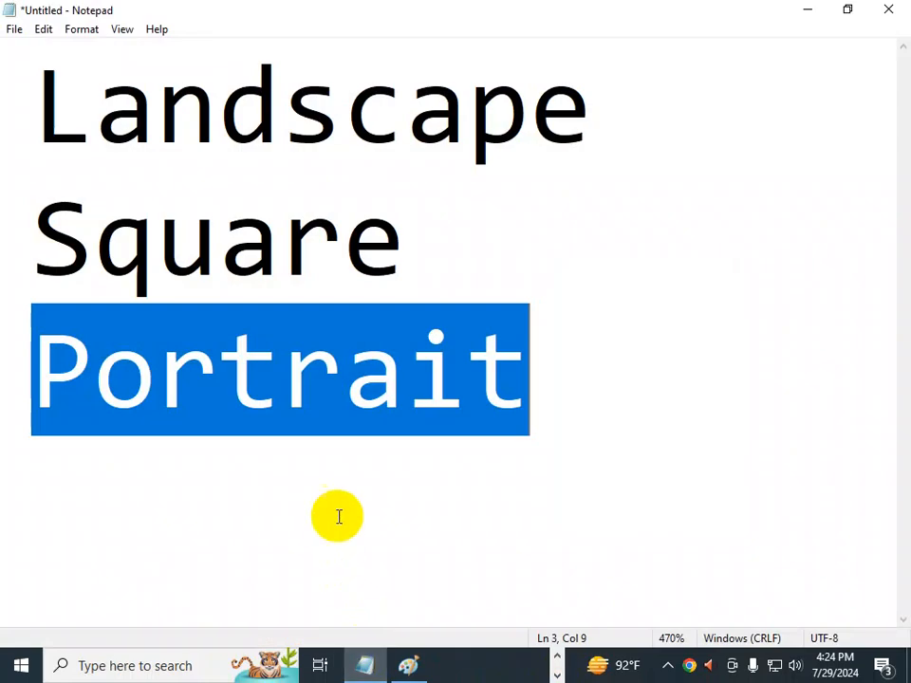
{"action": "left_click", "coordinate": [227, 243]}
{"action": "left_click_drag", "start_coordinate": [29, 124], "coordinate": [639, 164]}
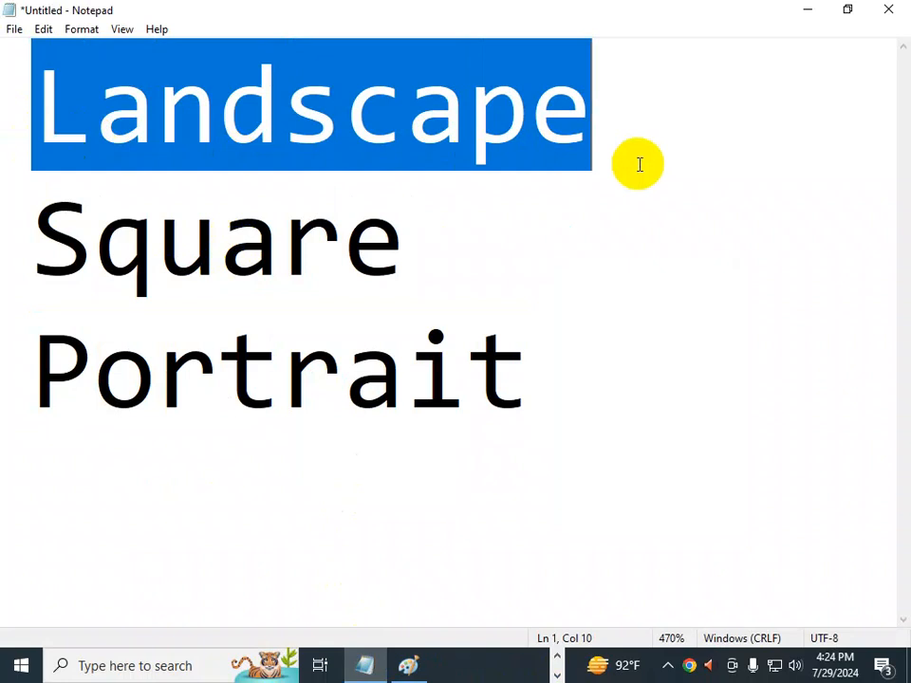
{"action": "left_click", "coordinate": [532, 366]}
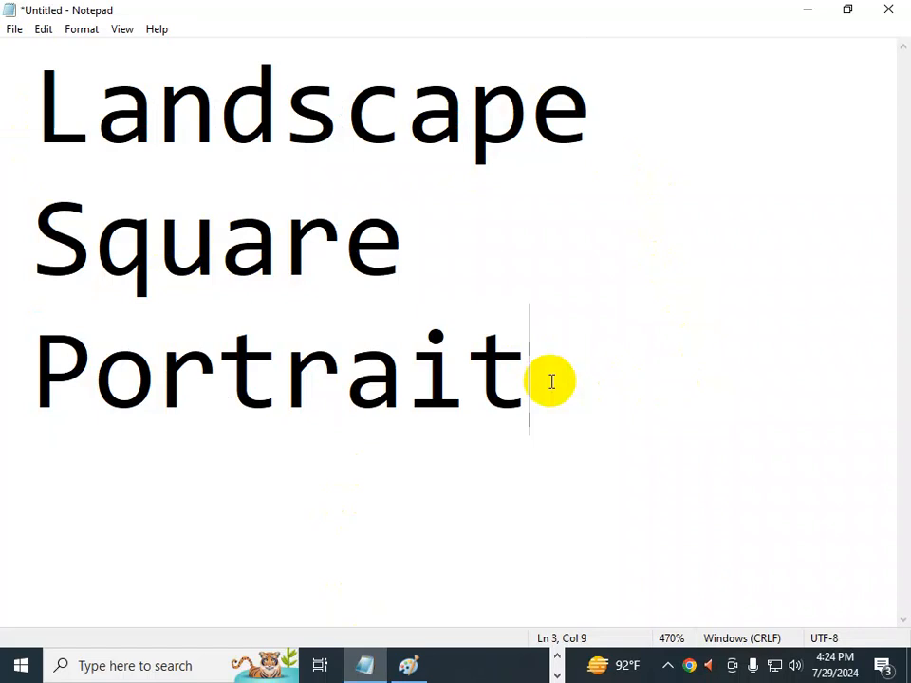
{"action": "left_click", "coordinate": [807, 9]}
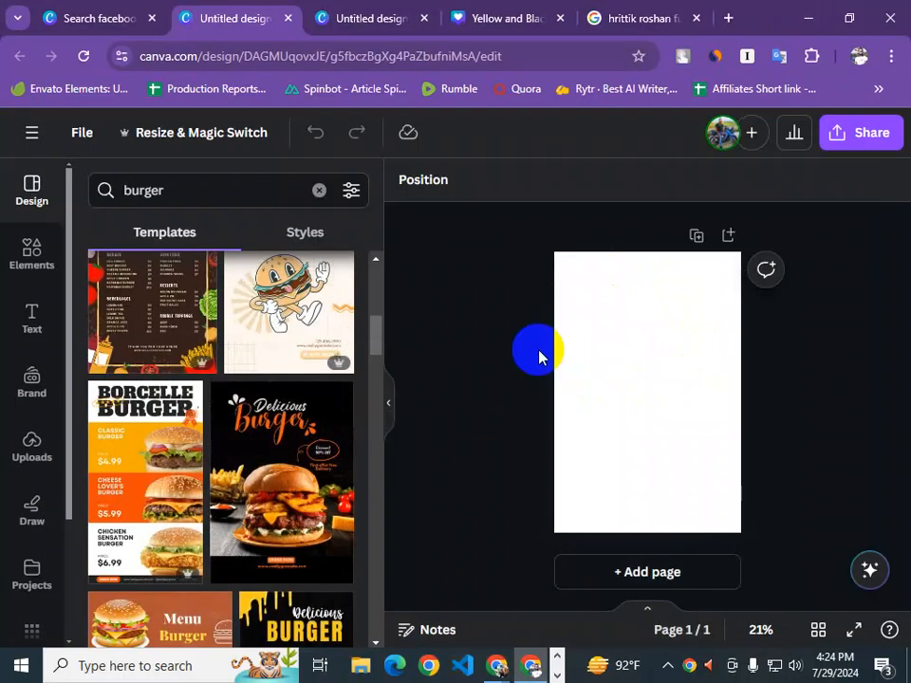
Close every browser tab except the Facebook post search and switch Canva to the free team with 53 members
{"action": "left_click", "coordinate": [150, 210]}
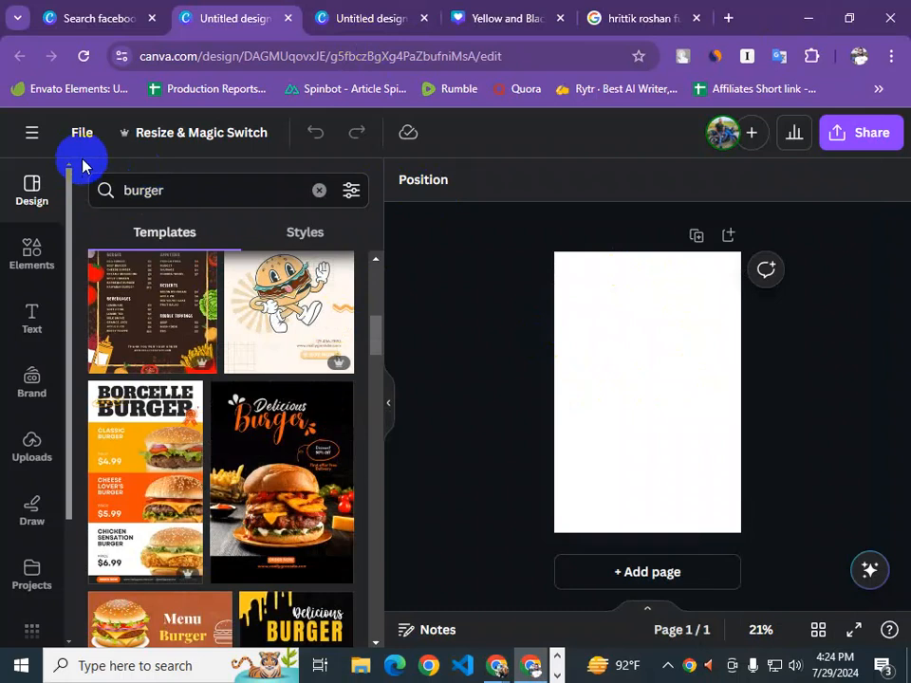
{"action": "left_click", "coordinate": [68, 17]}
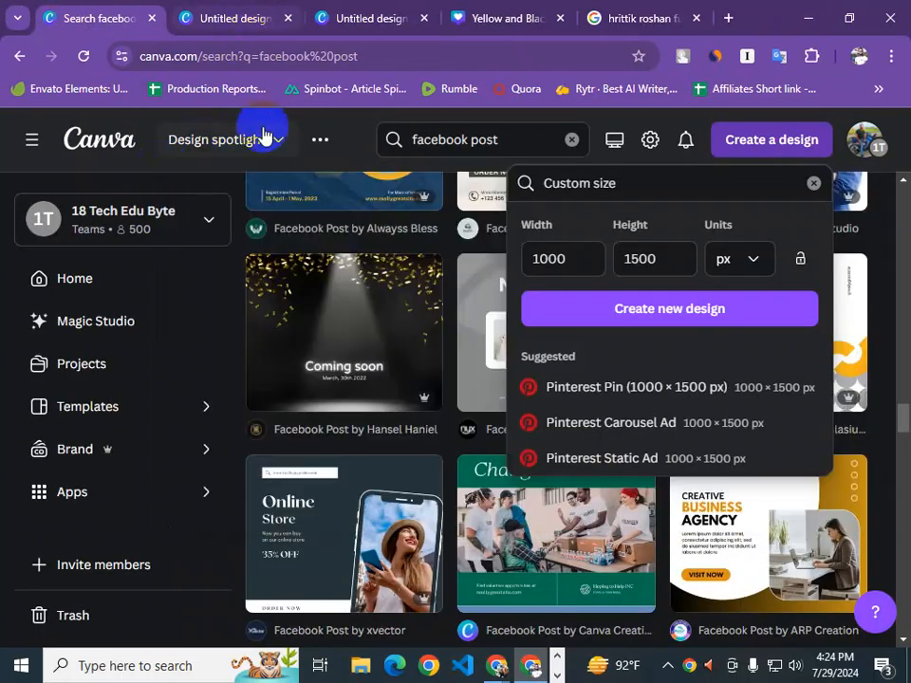
{"action": "left_click", "coordinate": [174, 224]}
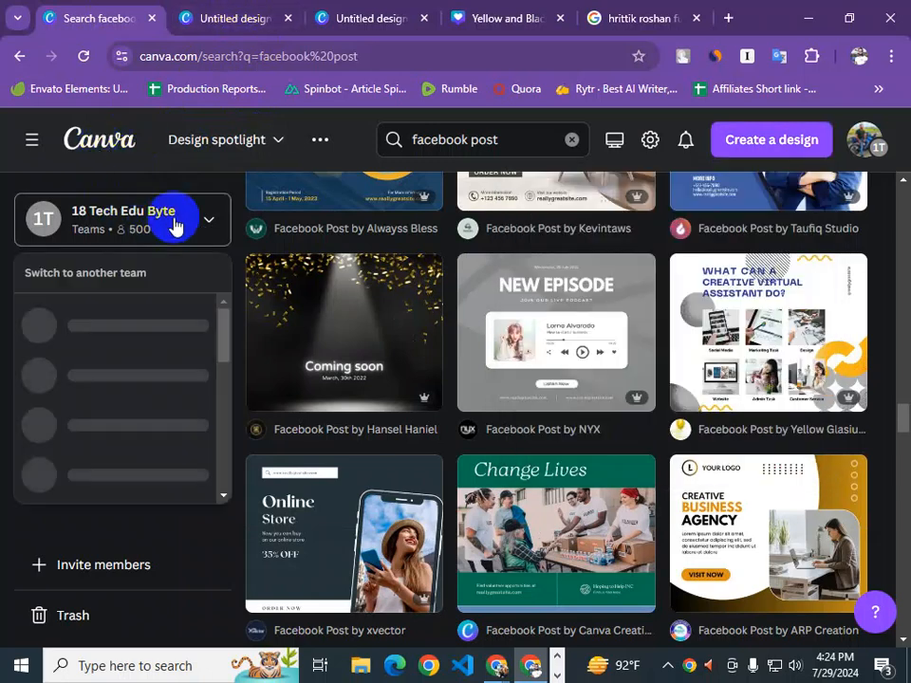
{"action": "left_click", "coordinate": [288, 19]}
{"action": "left_click", "coordinate": [288, 19]}
{"action": "left_click", "coordinate": [289, 19]}
{"action": "left_click", "coordinate": [288, 19]}
{"action": "scroll", "coordinate": [118, 379], "scroll_direction": "down", "scroll_amount": 5}
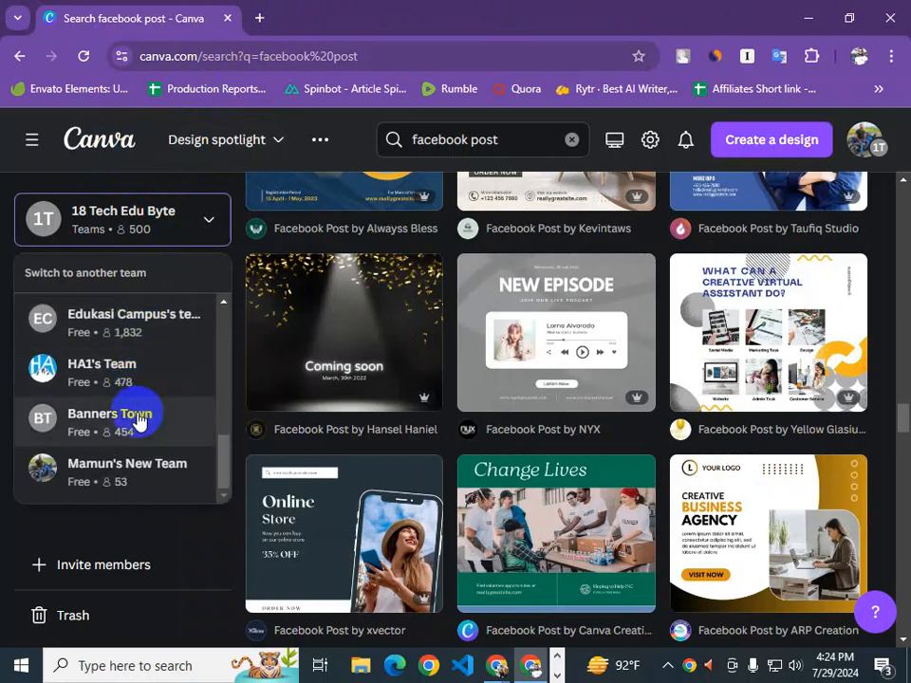
{"action": "left_click", "coordinate": [127, 474]}
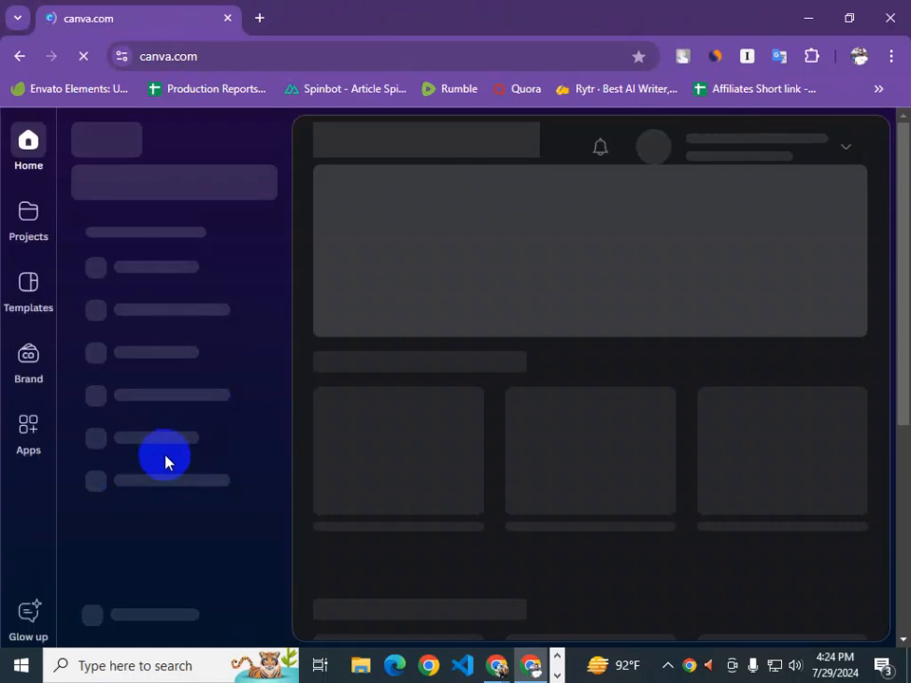
Open the Blue and Yellow Money YouTube thumbnail from the recent designs as a landscape example, view page 1 and close it
{"action": "scroll", "coordinate": [396, 417], "scroll_direction": "down", "scroll_amount": 2}
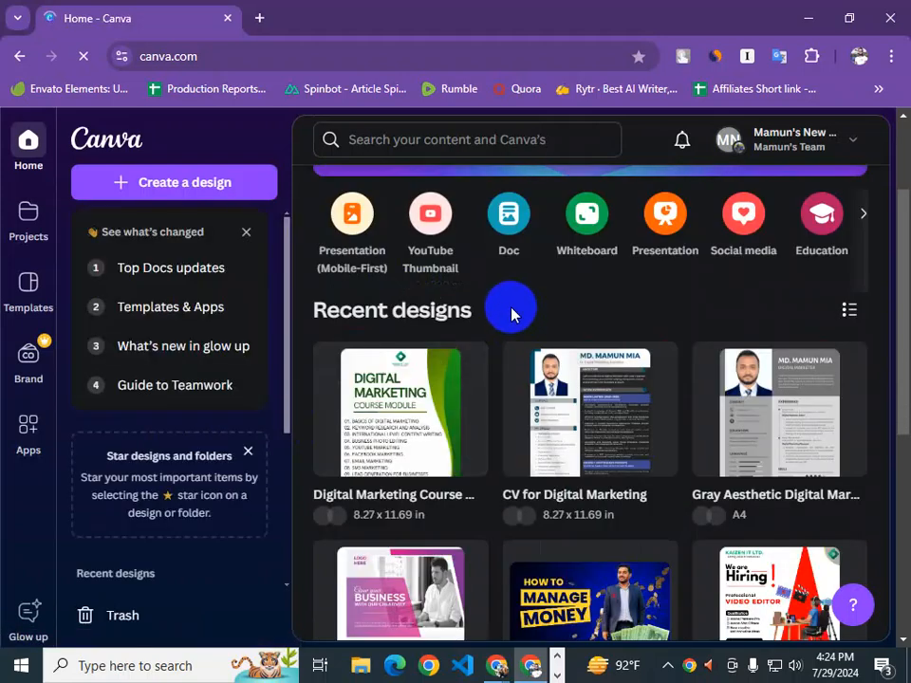
{"action": "scroll", "coordinate": [513, 319], "scroll_direction": "down", "scroll_amount": 3}
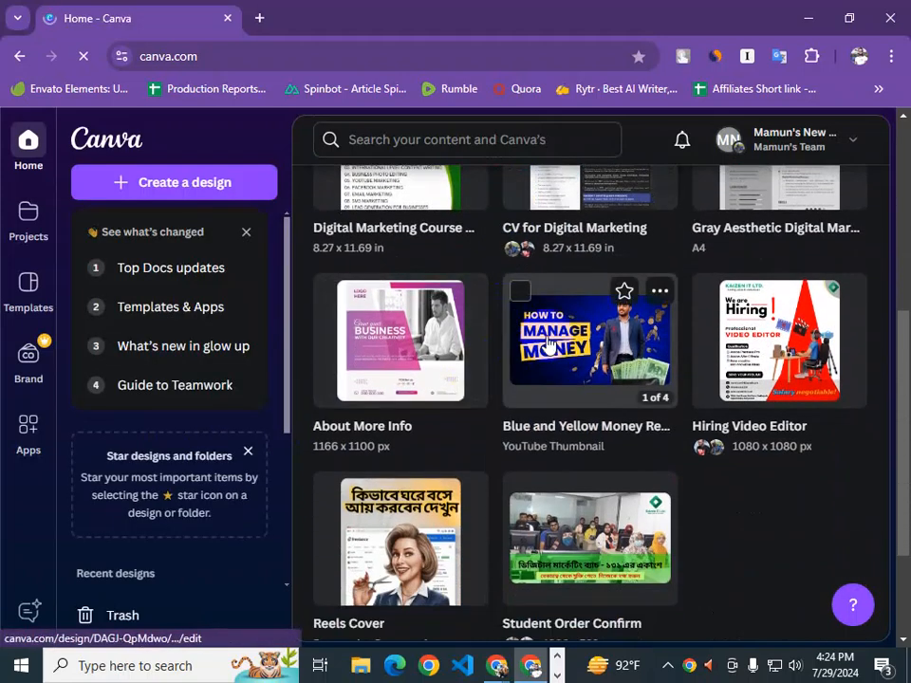
{"action": "middle_click", "coordinate": [548, 341]}
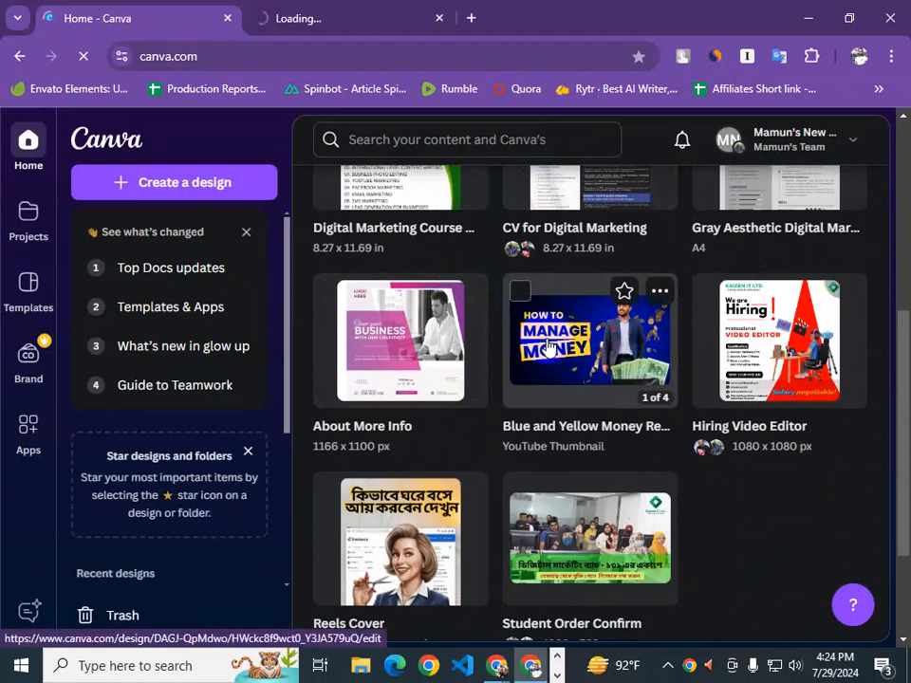
{"action": "left_click", "coordinate": [342, 18]}
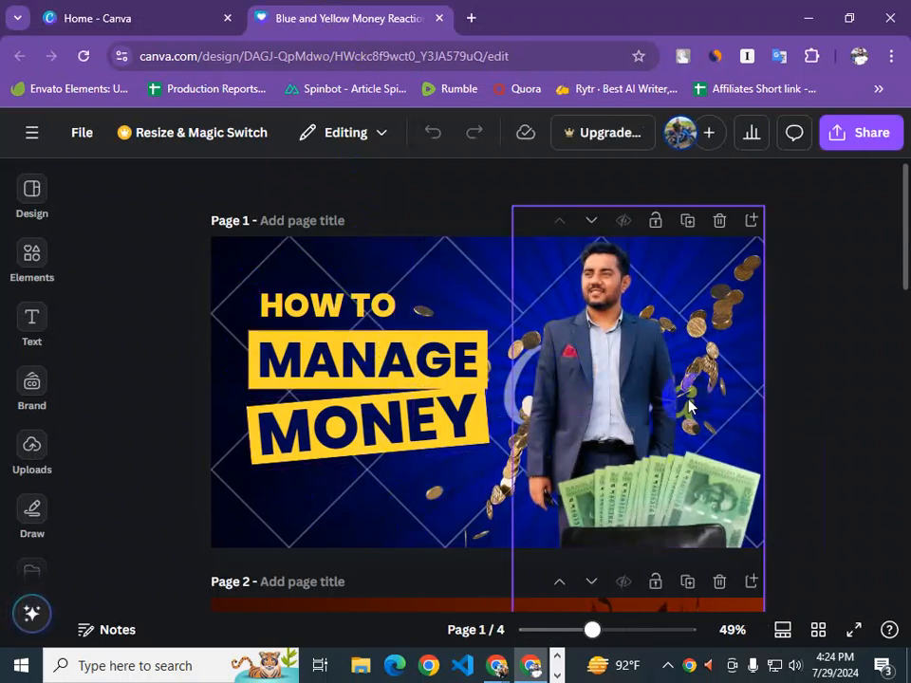
{"action": "left_click", "coordinate": [439, 19]}
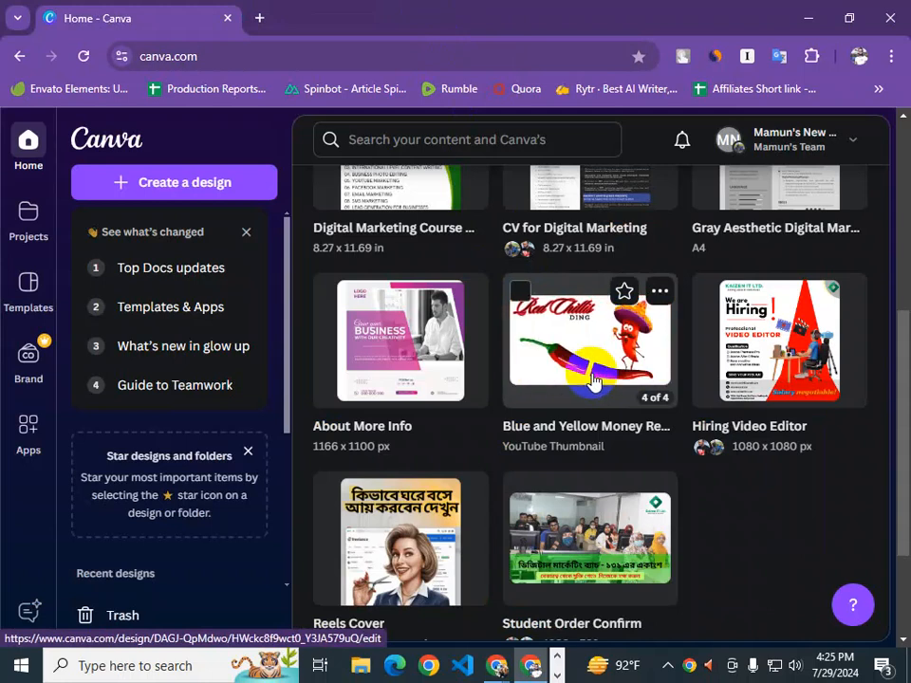
Open the Hiring Video Editor and Reels Cover designs in separate tabs and view the portrait Reels Cover
{"action": "middle_click", "coordinate": [750, 354]}
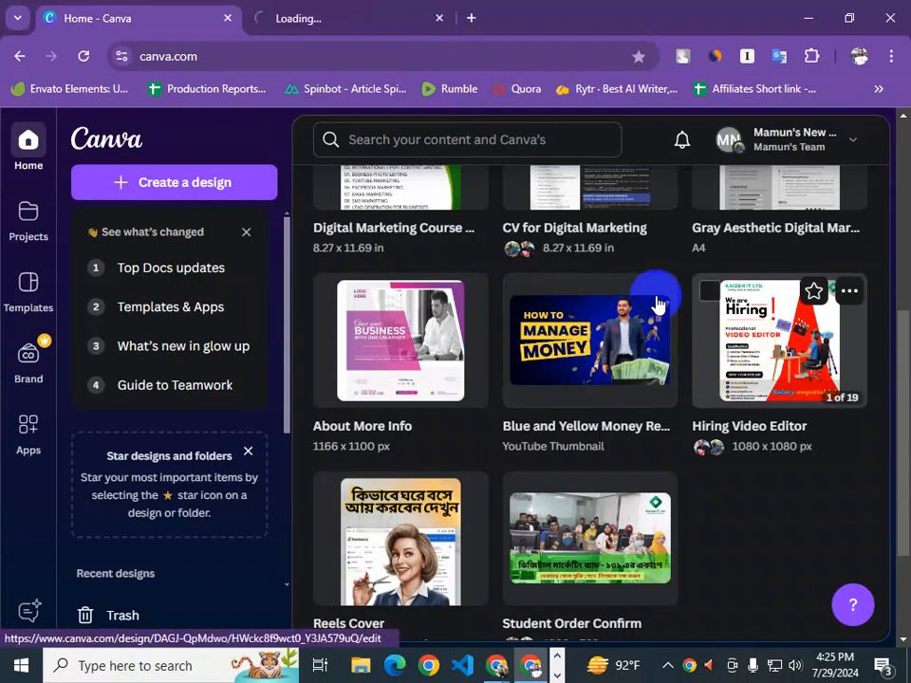
{"action": "scroll", "coordinate": [627, 369], "scroll_direction": "down", "scroll_amount": 1}
{"action": "middle_click", "coordinate": [446, 377]}
{"action": "left_click", "coordinate": [517, 16]}
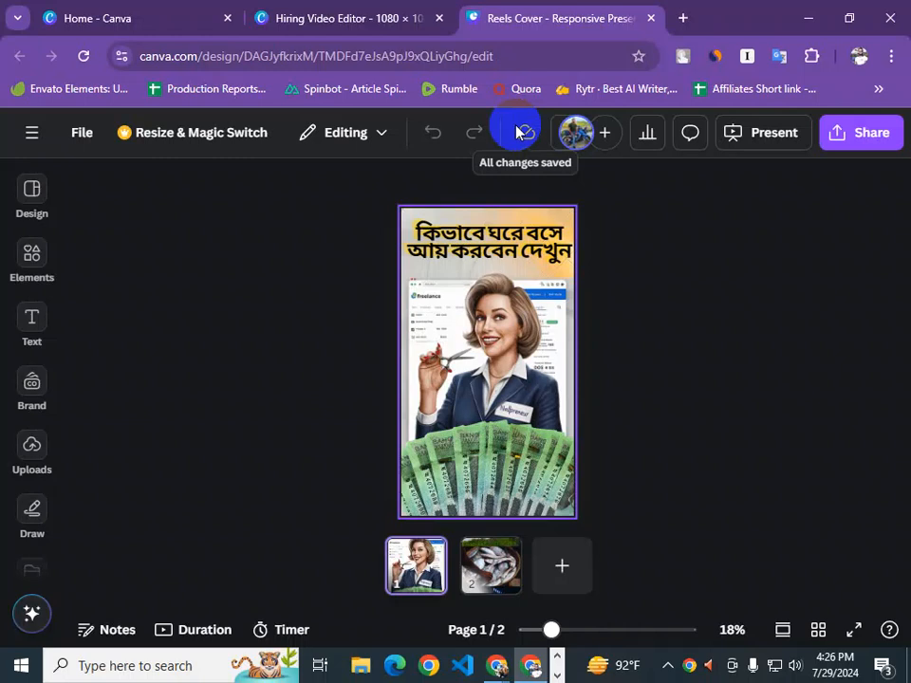
Look through the square pages of the Hiring Video Editor design and return to the Canva home page
{"action": "left_click", "coordinate": [329, 11]}
{"action": "scroll", "coordinate": [443, 315], "scroll_direction": "down", "scroll_amount": 2}
{"action": "scroll", "coordinate": [444, 308], "scroll_direction": "up", "scroll_amount": 1}
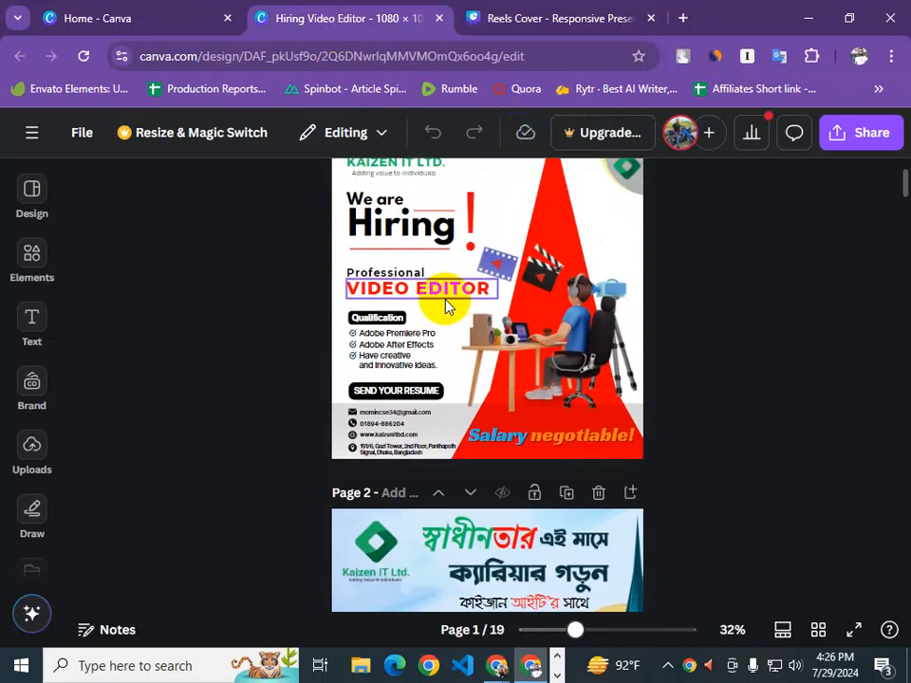
{"action": "scroll", "coordinate": [446, 305], "scroll_direction": "down", "scroll_amount": 3}
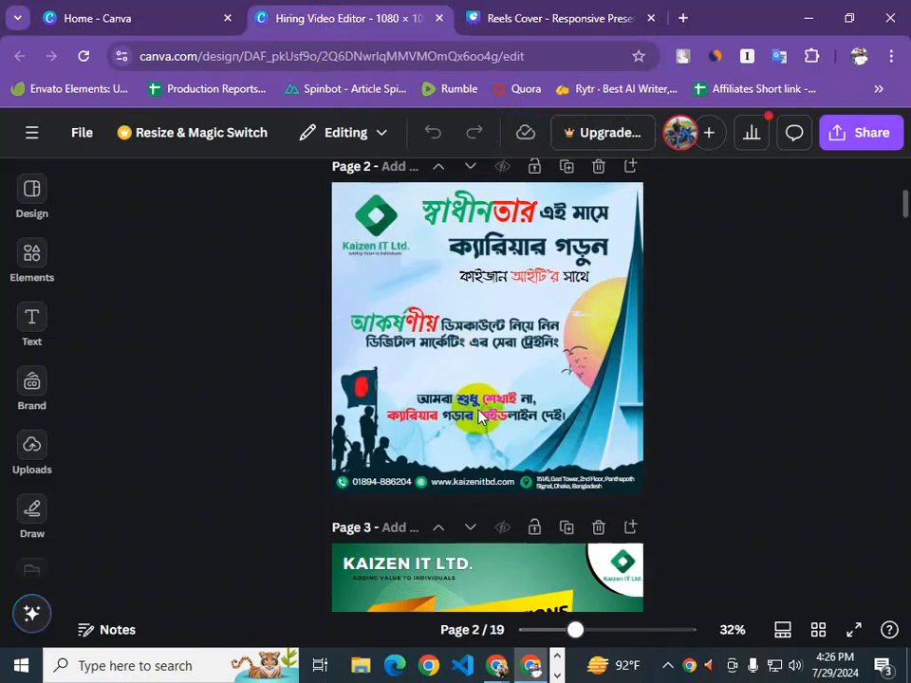
{"action": "scroll", "coordinate": [505, 383], "scroll_direction": "up", "scroll_amount": 1}
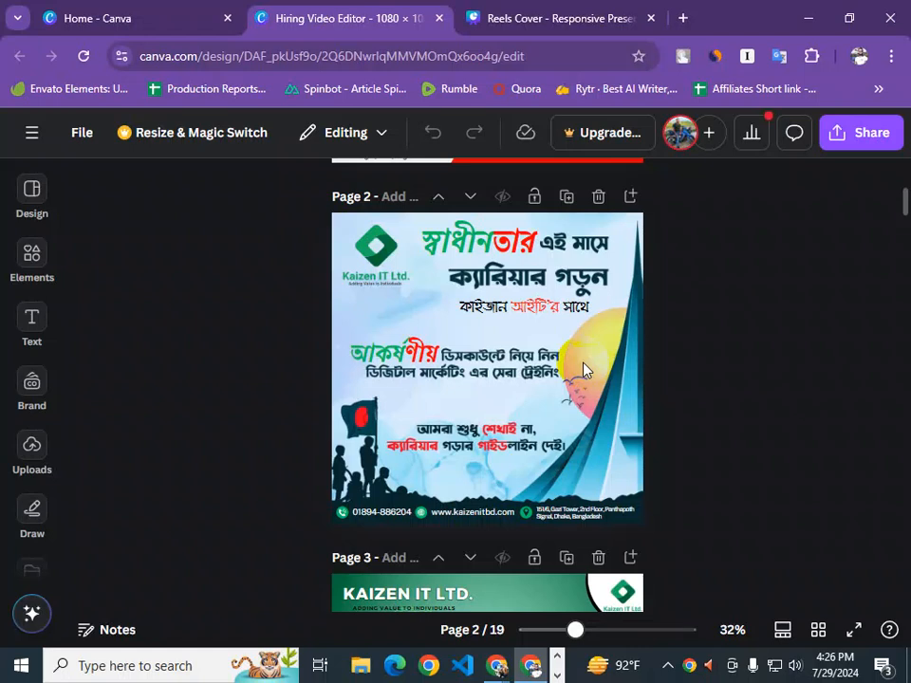
{"action": "scroll", "coordinate": [583, 370], "scroll_direction": "down", "scroll_amount": 1}
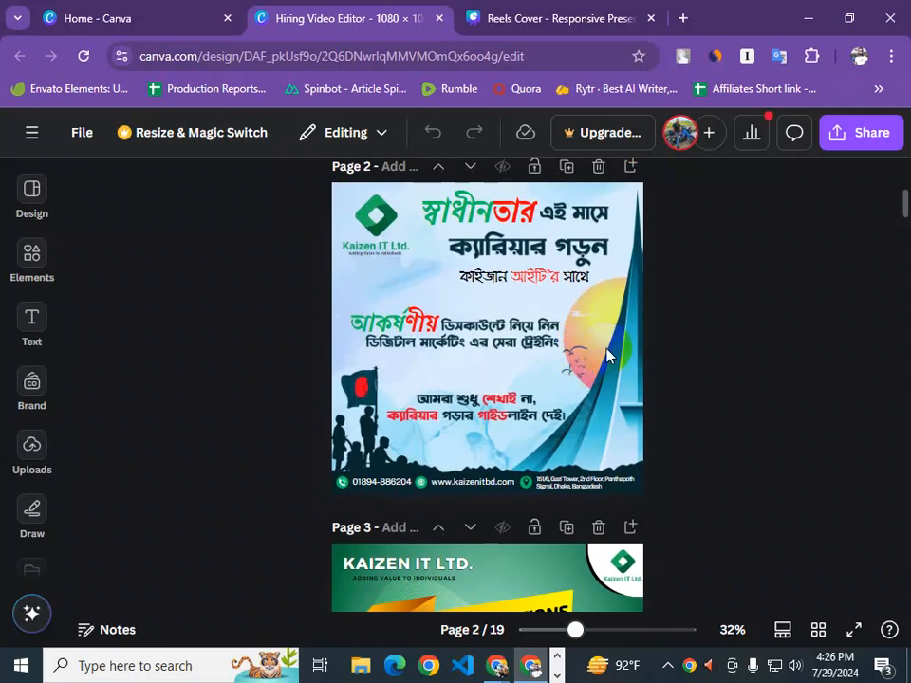
{"action": "scroll", "coordinate": [738, 366], "scroll_direction": "down", "scroll_amount": 5}
{"action": "scroll", "coordinate": [738, 366], "scroll_direction": "down", "scroll_amount": 6}
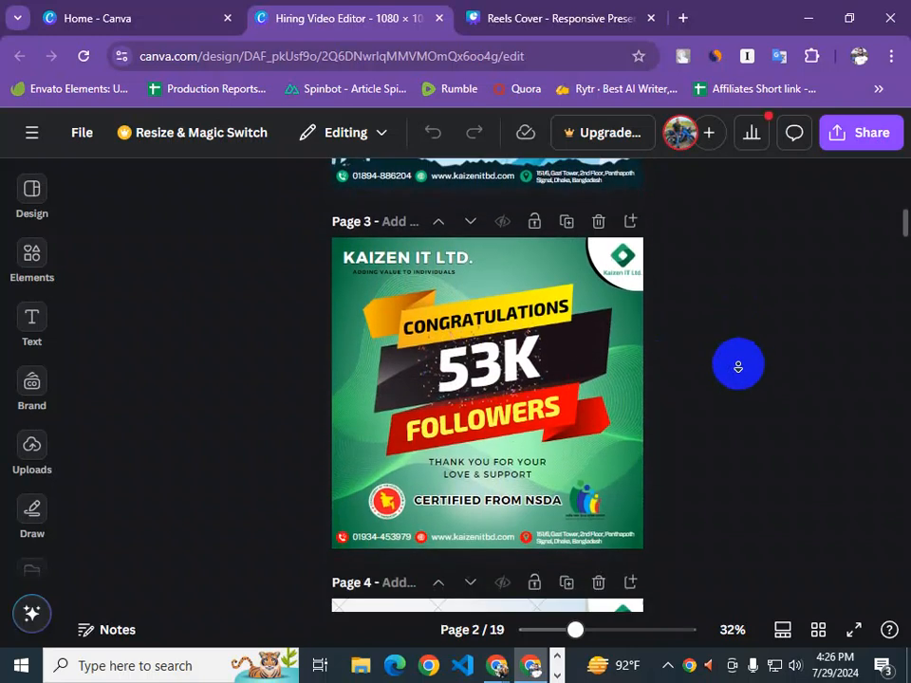
{"action": "scroll", "coordinate": [441, 309], "scroll_direction": "up", "scroll_amount": 1}
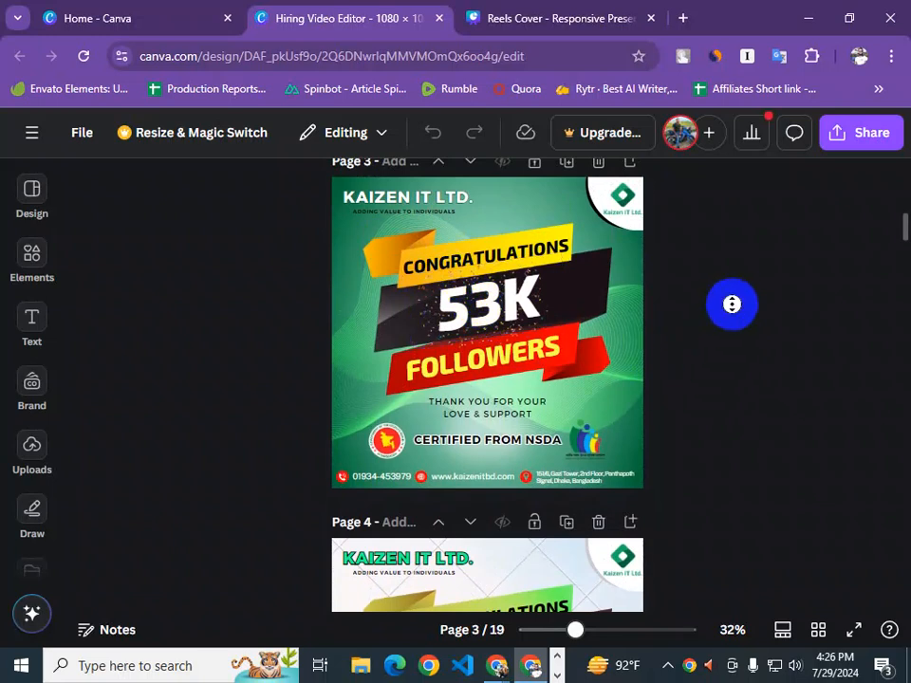
{"action": "scroll", "coordinate": [731, 302], "scroll_direction": "down", "scroll_amount": 7}
{"action": "scroll", "coordinate": [743, 372], "scroll_direction": "down", "scroll_amount": 12}
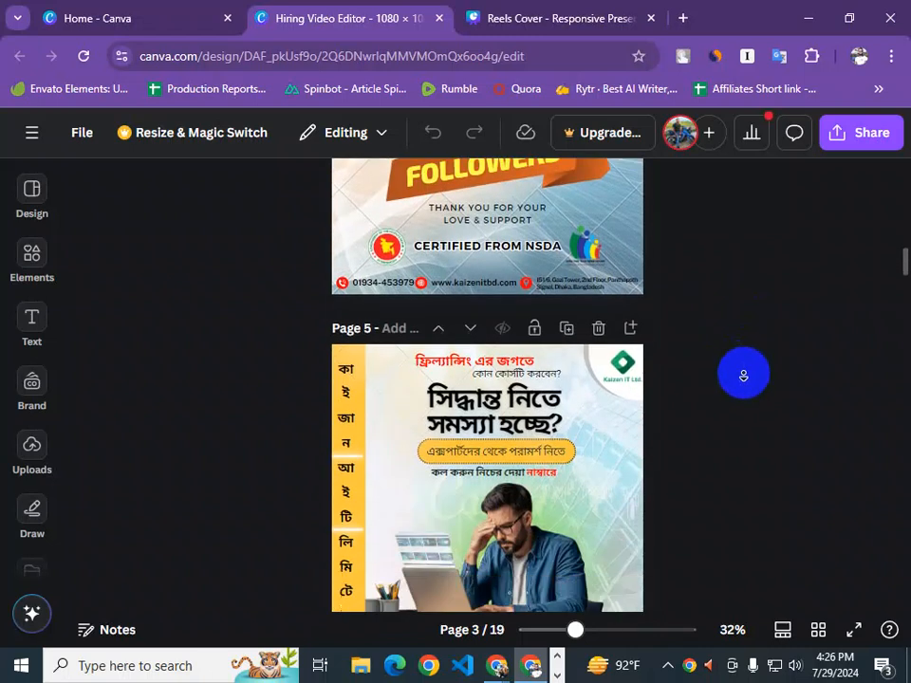
{"action": "scroll", "coordinate": [743, 343], "scroll_direction": "up", "scroll_amount": 1}
{"action": "middle_click", "coordinate": [746, 302]}
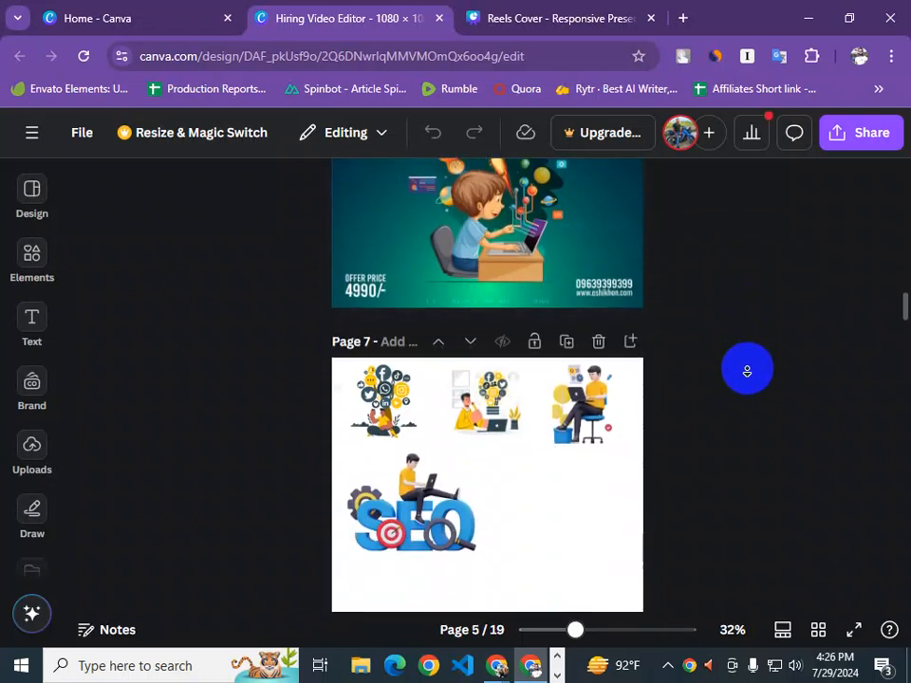
{"action": "middle_click", "coordinate": [747, 370]}
{"action": "scroll", "coordinate": [747, 374], "scroll_direction": "up", "scroll_amount": 2}
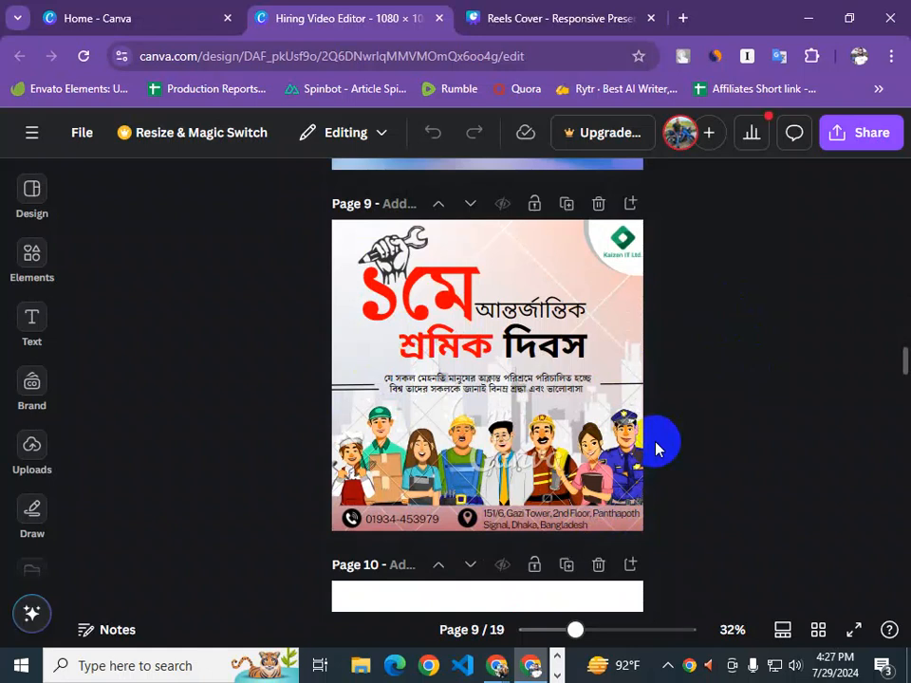
{"action": "middle_click", "coordinate": [720, 439]}
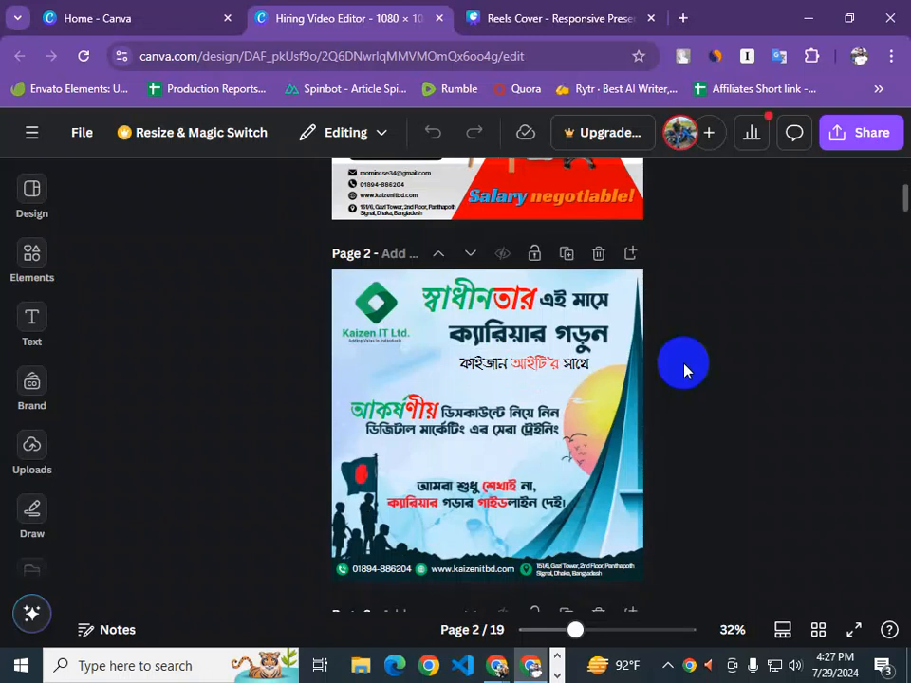
{"action": "left_click", "coordinate": [146, 10]}
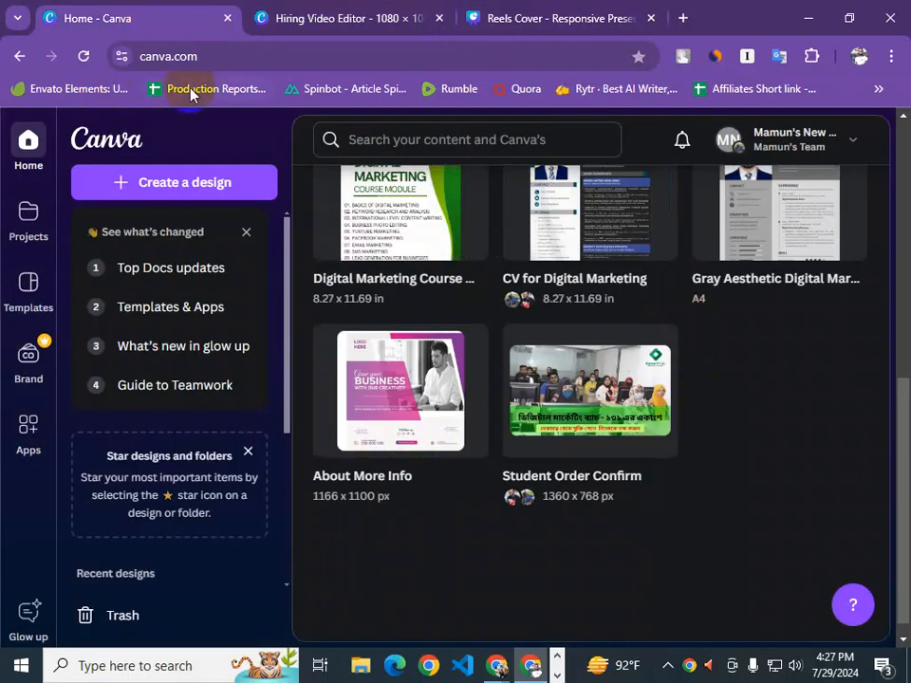
Open the Student Order Confirm design from the recent designs in a separate browser tab and switch to it
{"action": "mouse_move", "coordinate": [587, 441]}
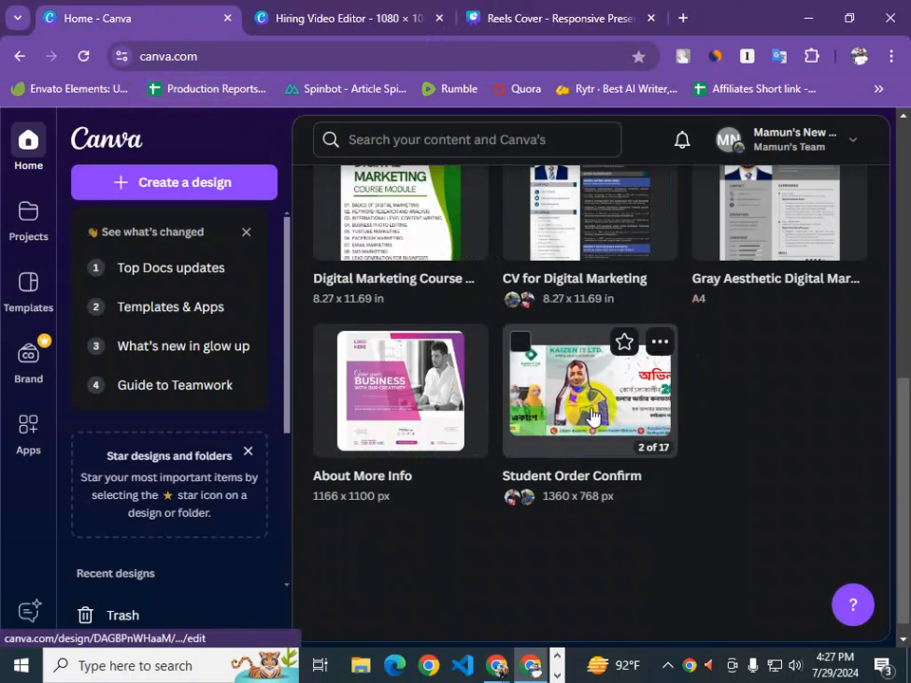
{"action": "middle_click", "coordinate": [592, 415]}
{"action": "scroll", "coordinate": [599, 317], "scroll_direction": "up", "scroll_amount": 1}
{"action": "left_click", "coordinate": [579, 10]}
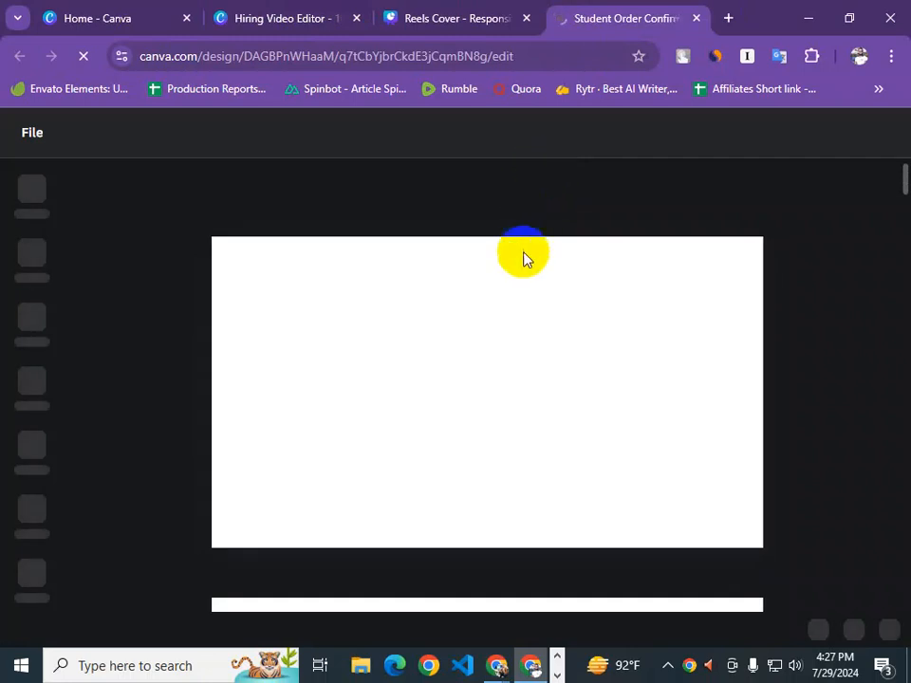
Look through the landscape pages of the Student Order Confirm design to page 17, view page 16 and return to the Hiring Video Editor design
{"action": "scroll", "coordinate": [776, 275], "scroll_direction": "down", "scroll_amount": 2}
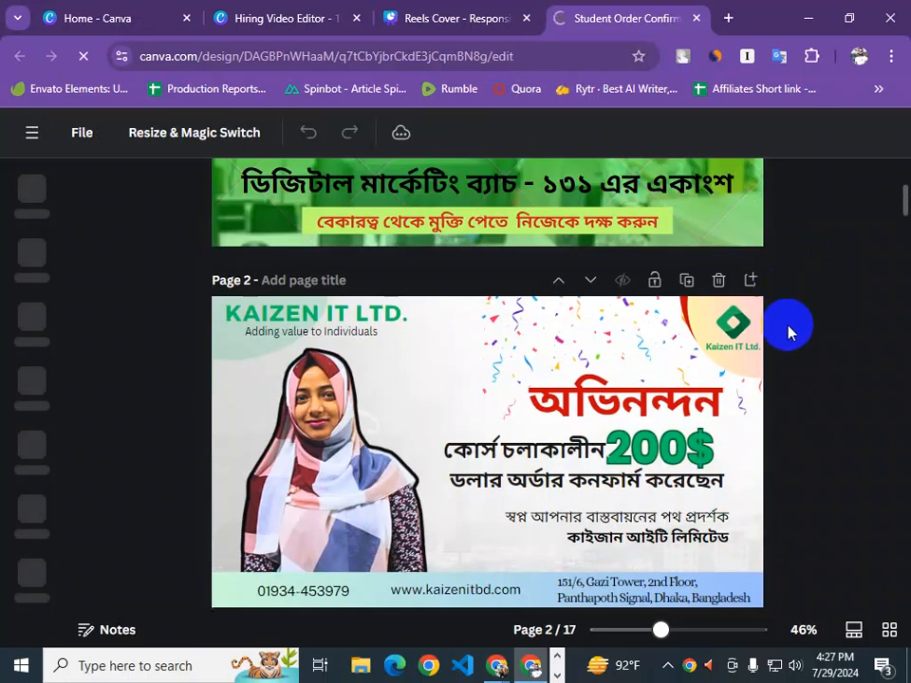
{"action": "scroll", "coordinate": [827, 311], "scroll_direction": "down", "scroll_amount": 6}
{"action": "scroll", "coordinate": [825, 405], "scroll_direction": "down", "scroll_amount": 20}
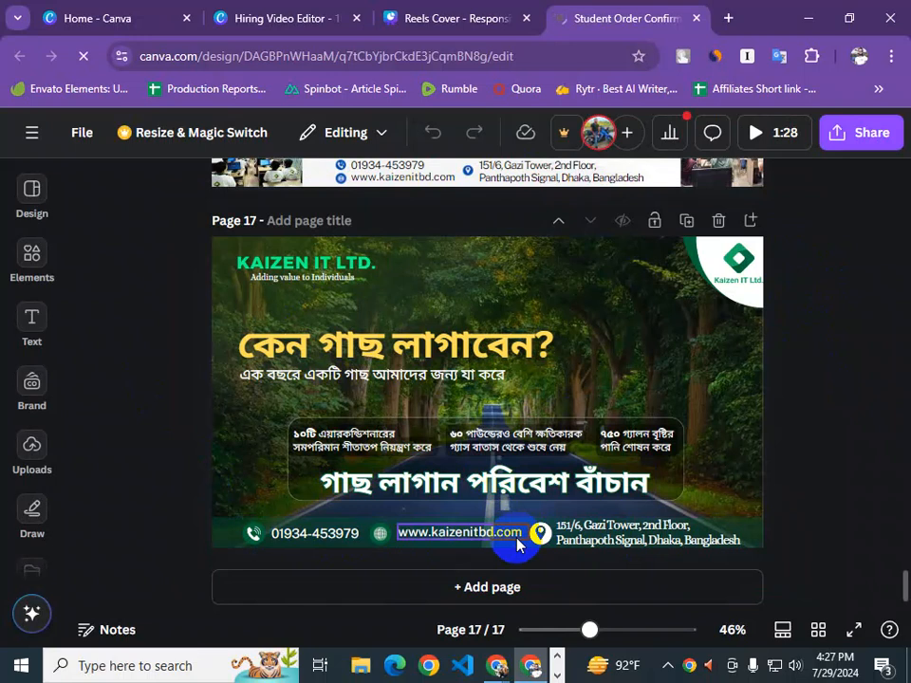
{"action": "scroll", "coordinate": [514, 545], "scroll_direction": "up", "scroll_amount": 3}
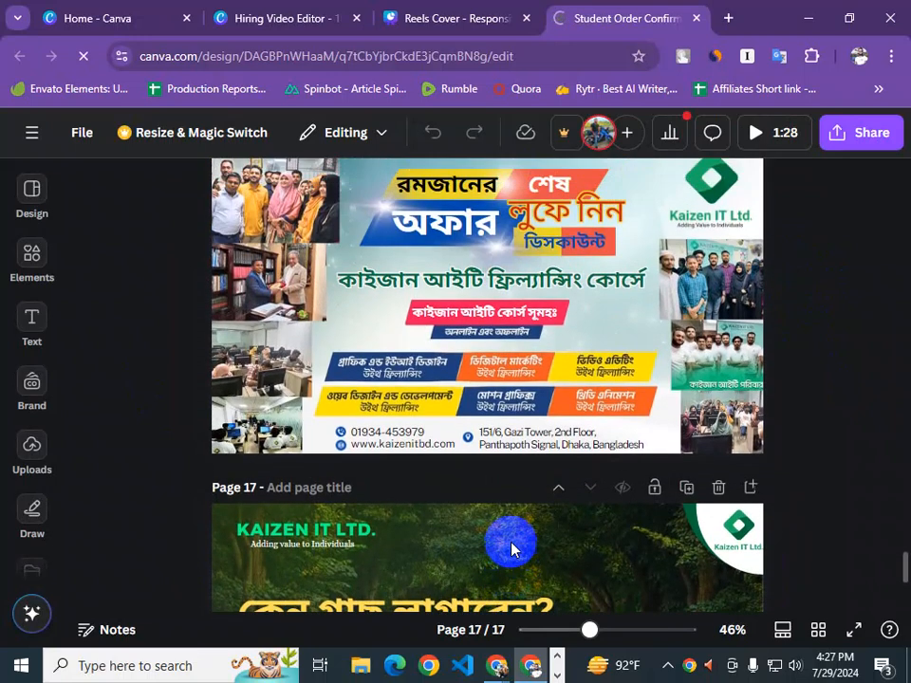
{"action": "scroll", "coordinate": [510, 546], "scroll_direction": "up", "scroll_amount": 3}
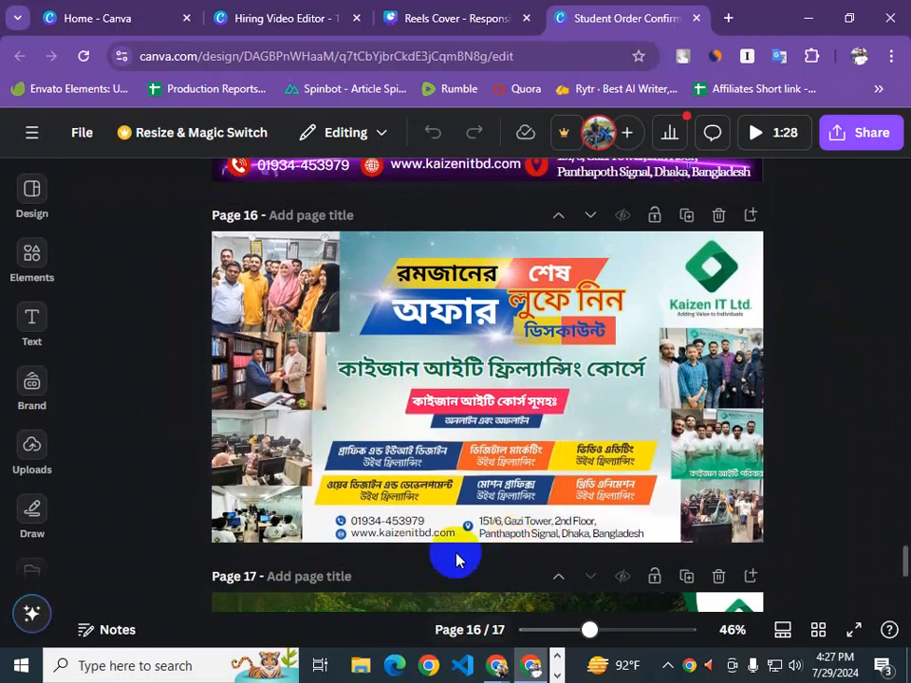
{"action": "mouse_move", "coordinate": [271, 666]}
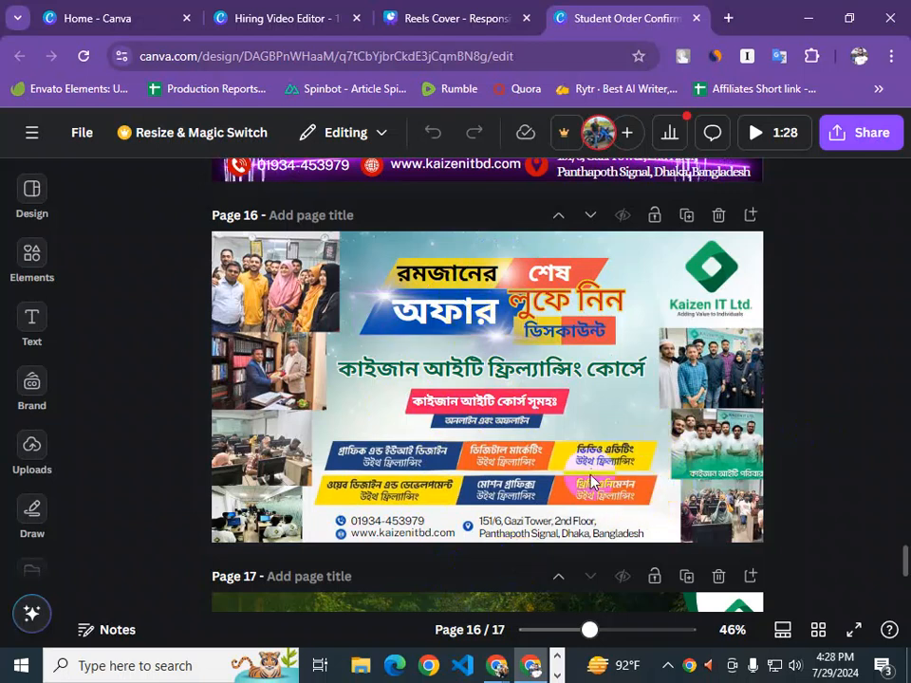
{"action": "left_click", "coordinate": [314, 16]}
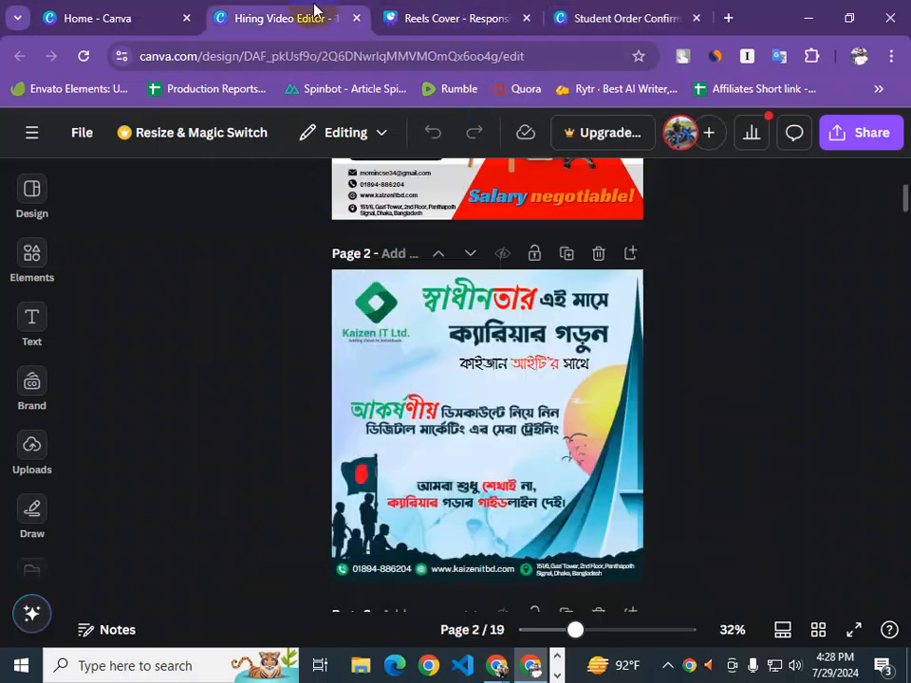